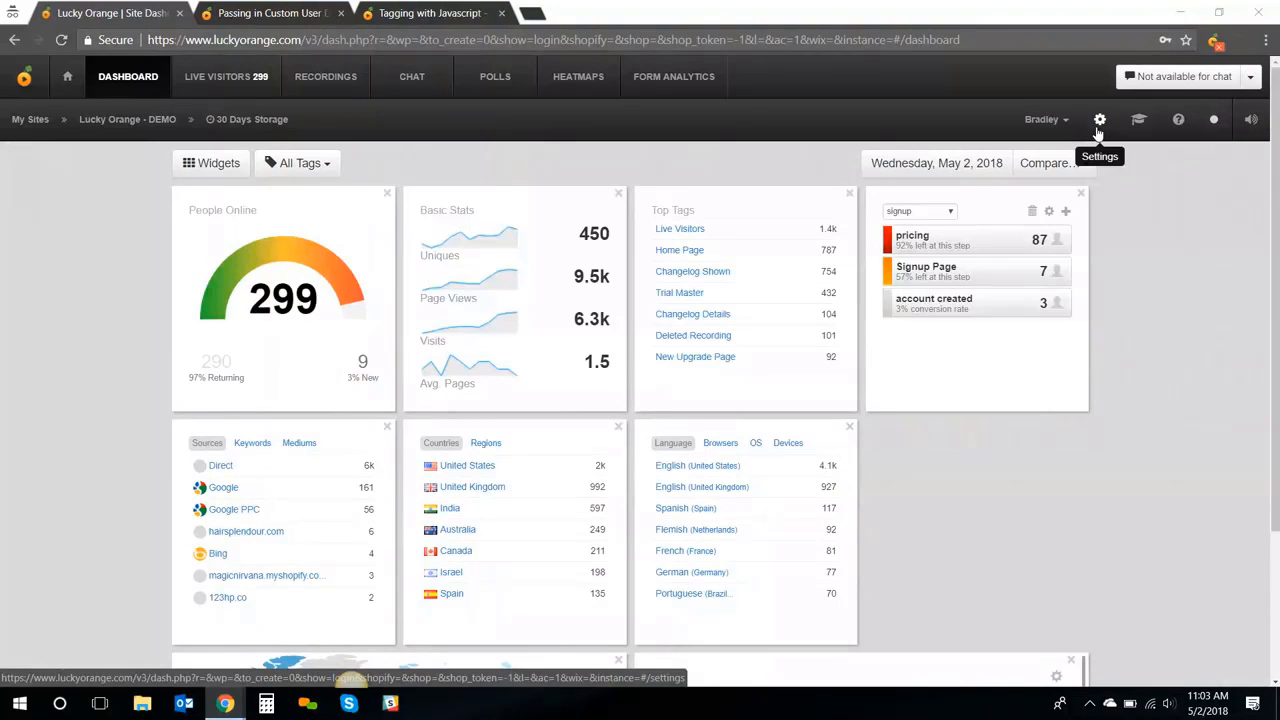
Review the site's tracking code snippet in Settings, then close it to the General page
{"action": "left_click", "coordinate": [1099, 125]}
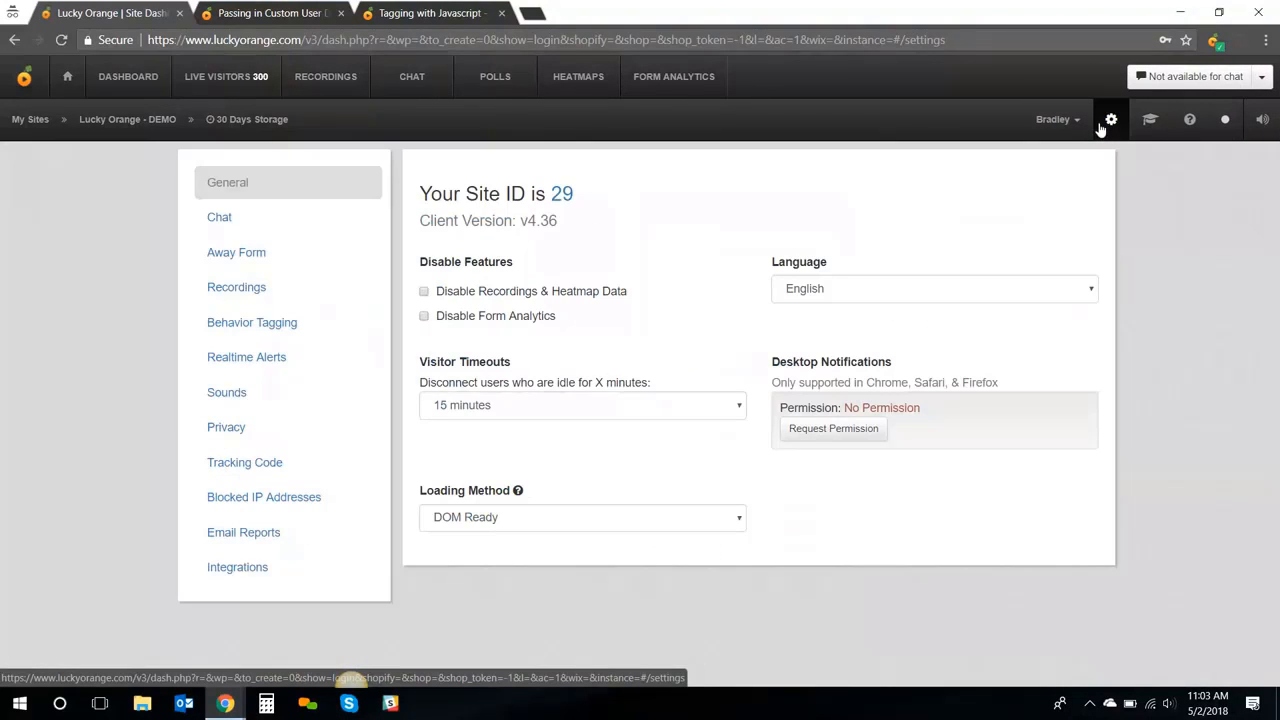
{"action": "left_click", "coordinate": [267, 466]}
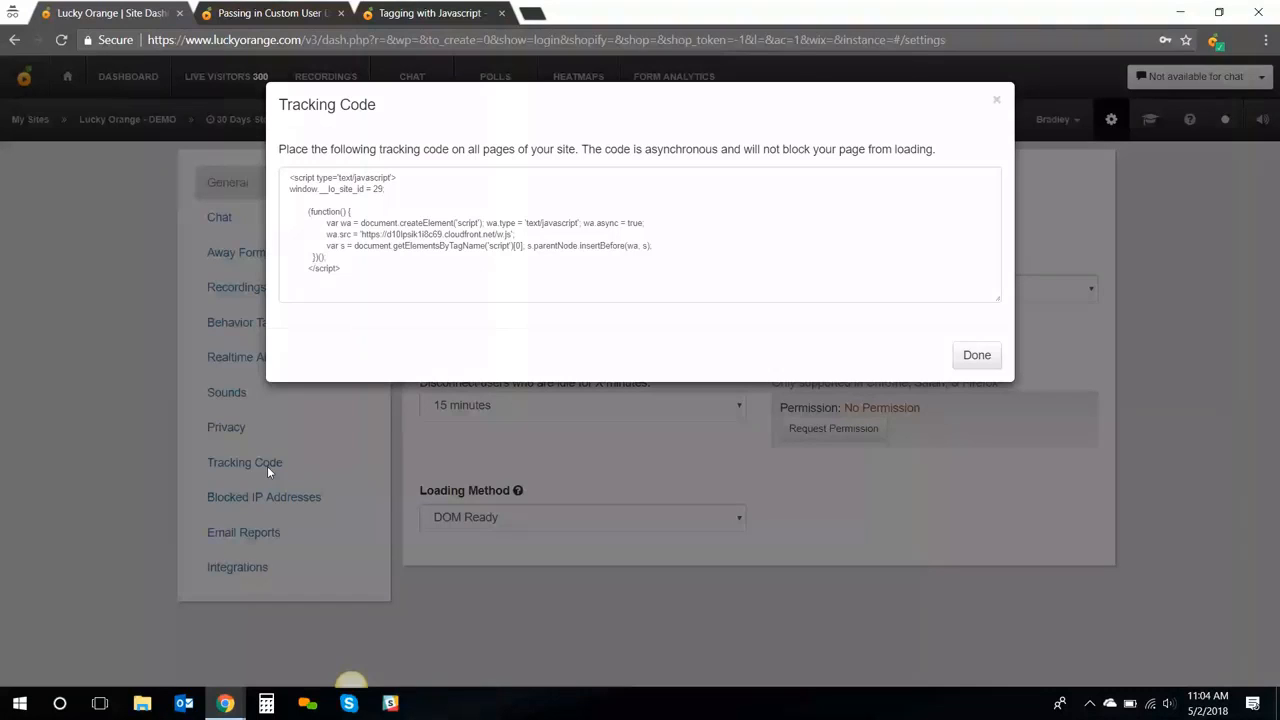
{"action": "left_click", "coordinate": [977, 356]}
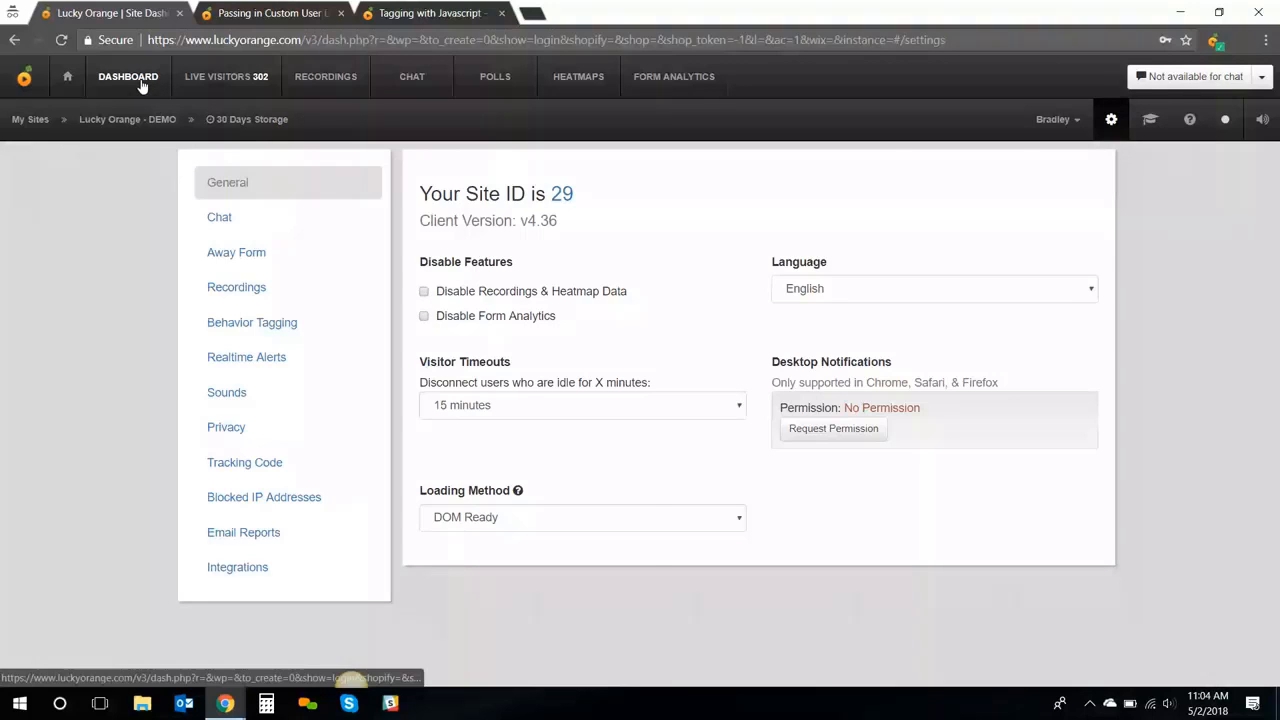
Return from the General settings page to the DASHBOARD view
{"action": "left_click", "coordinate": [142, 87]}
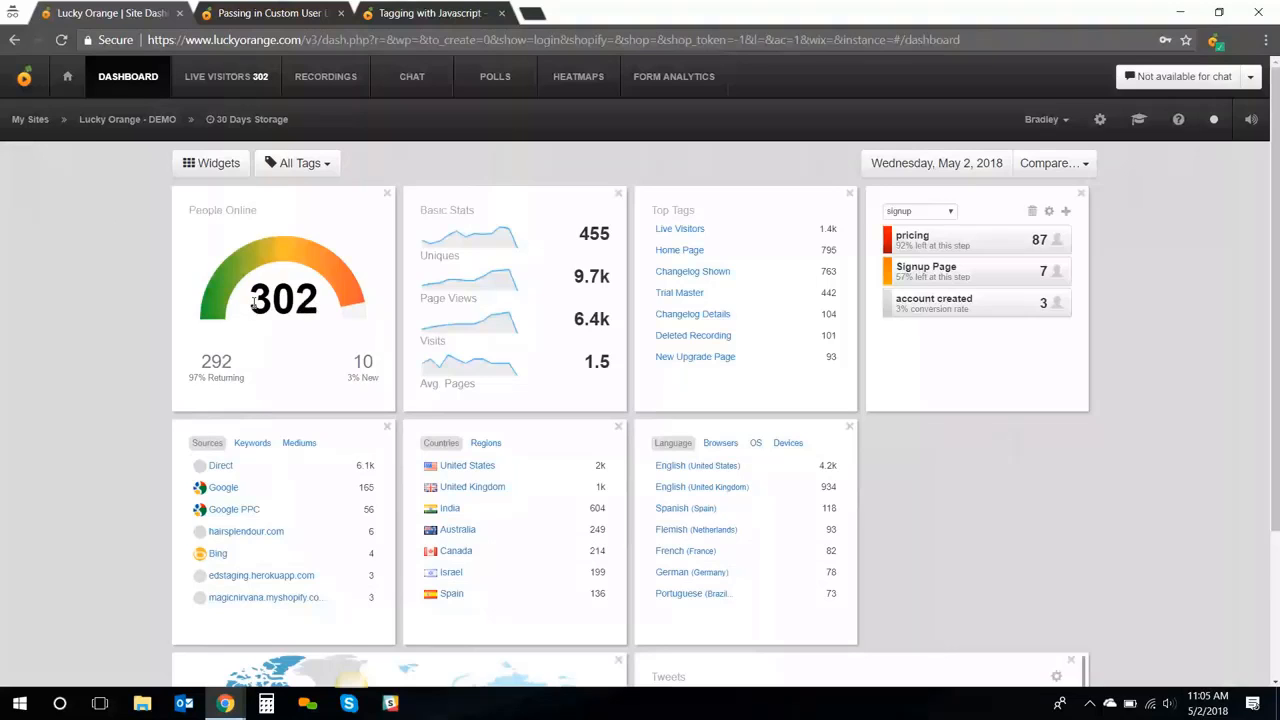
Set the dashboard date range to Yesterday, Tuesday, May 1, 2018
{"action": "left_click", "coordinate": [921, 165]}
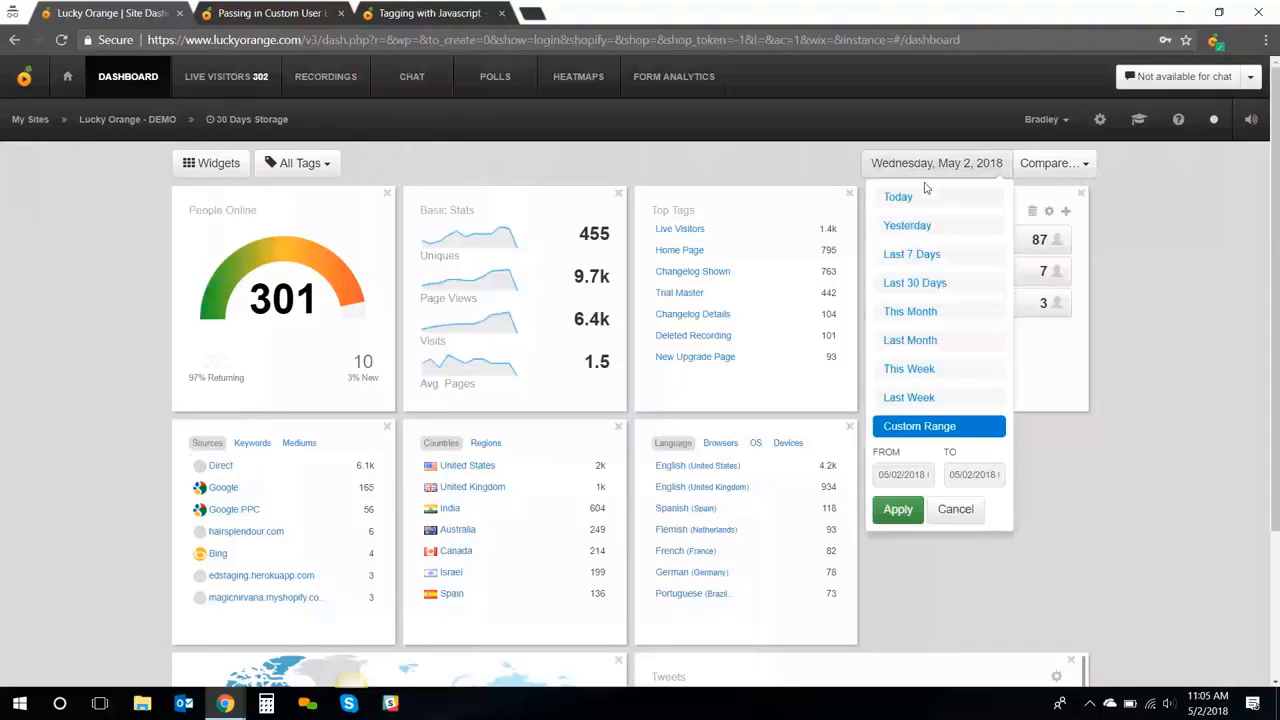
{"action": "left_click", "coordinate": [930, 225]}
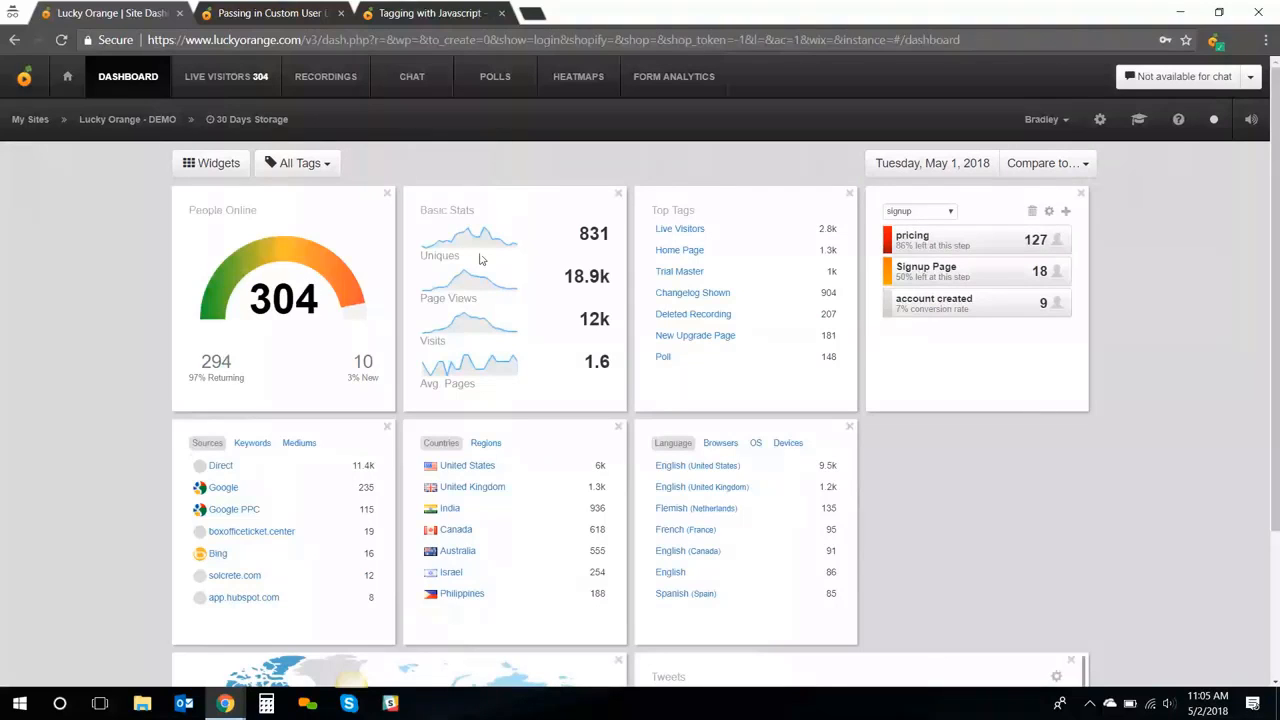
{"action": "mouse_move", "coordinate": [481, 253]}
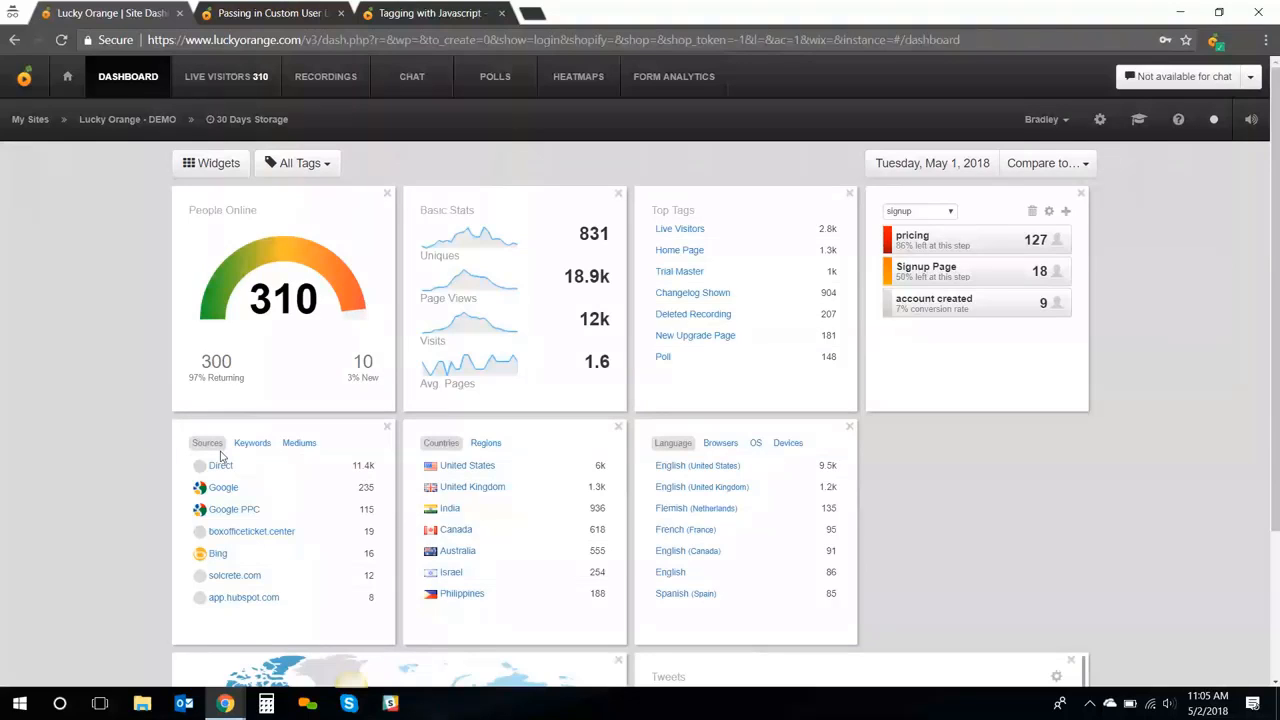
Switch the widgets to the Mediums, Regions and Devices breakdowns, also checking Keywords, Browsers and OS
{"action": "left_click", "coordinate": [252, 443]}
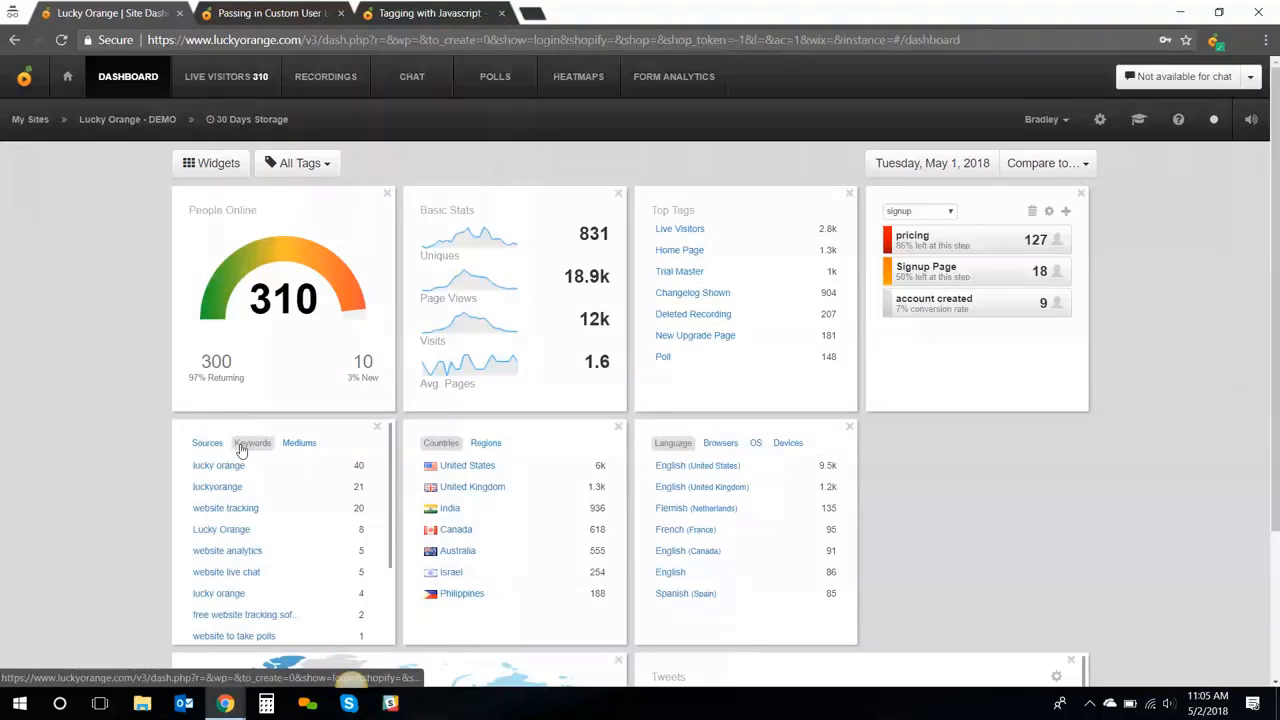
{"action": "left_click", "coordinate": [298, 443]}
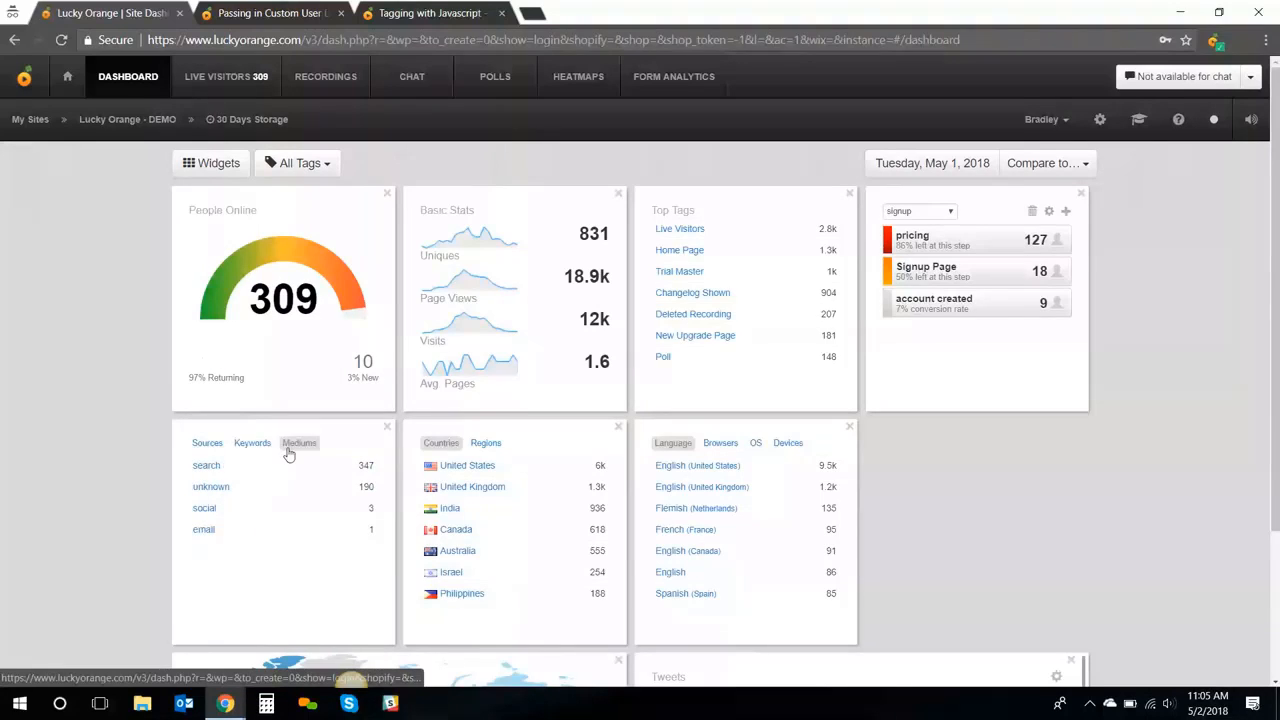
{"action": "left_click", "coordinate": [485, 443]}
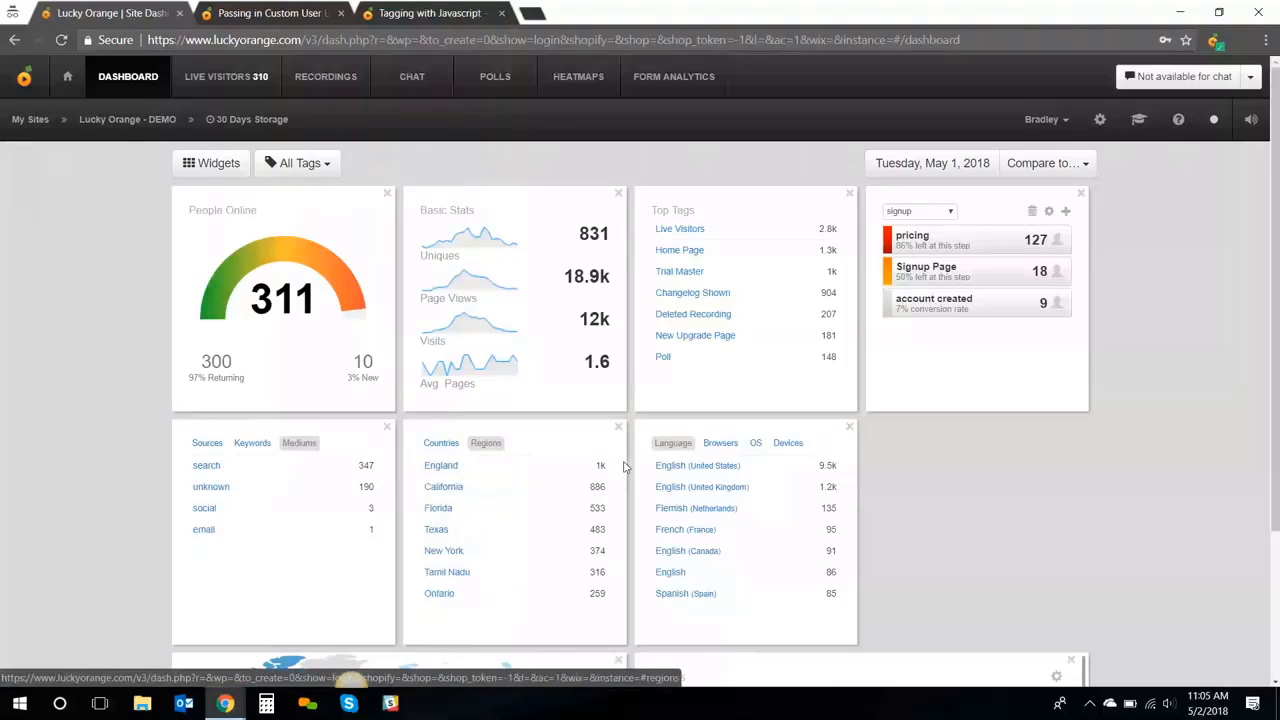
{"action": "left_click", "coordinate": [707, 453]}
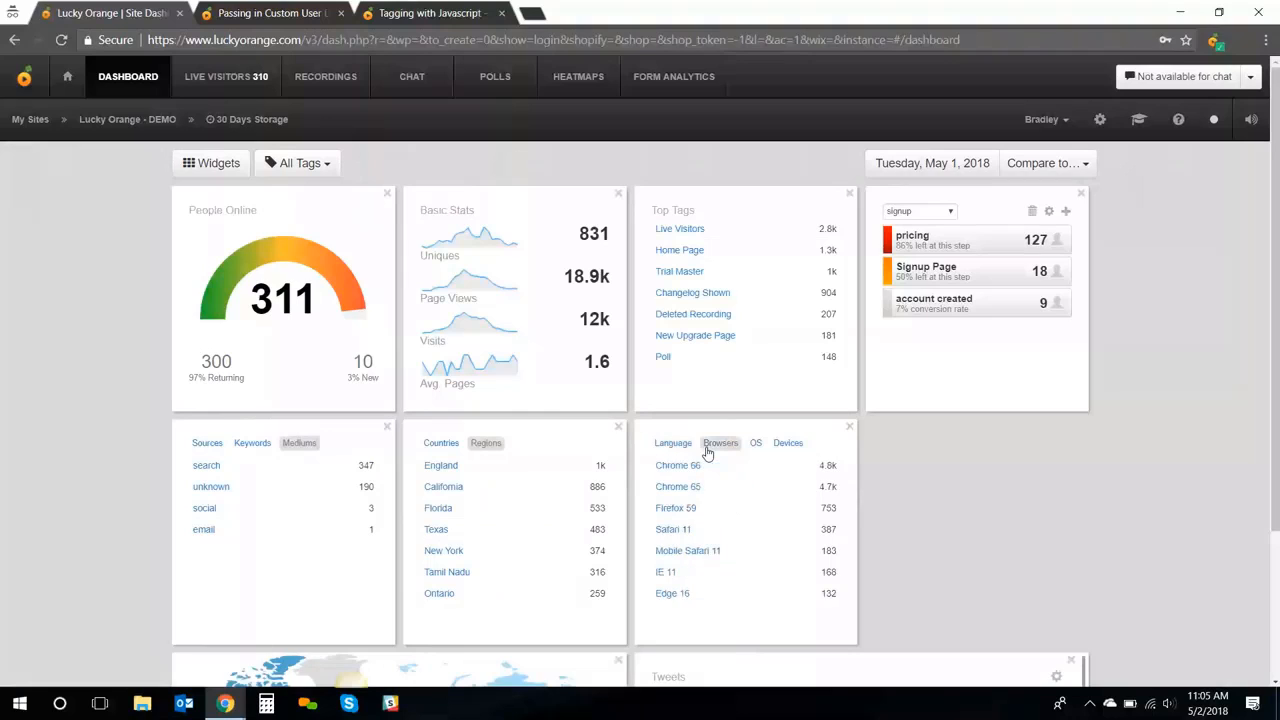
{"action": "left_click", "coordinate": [762, 450]}
{"action": "left_click", "coordinate": [790, 451]}
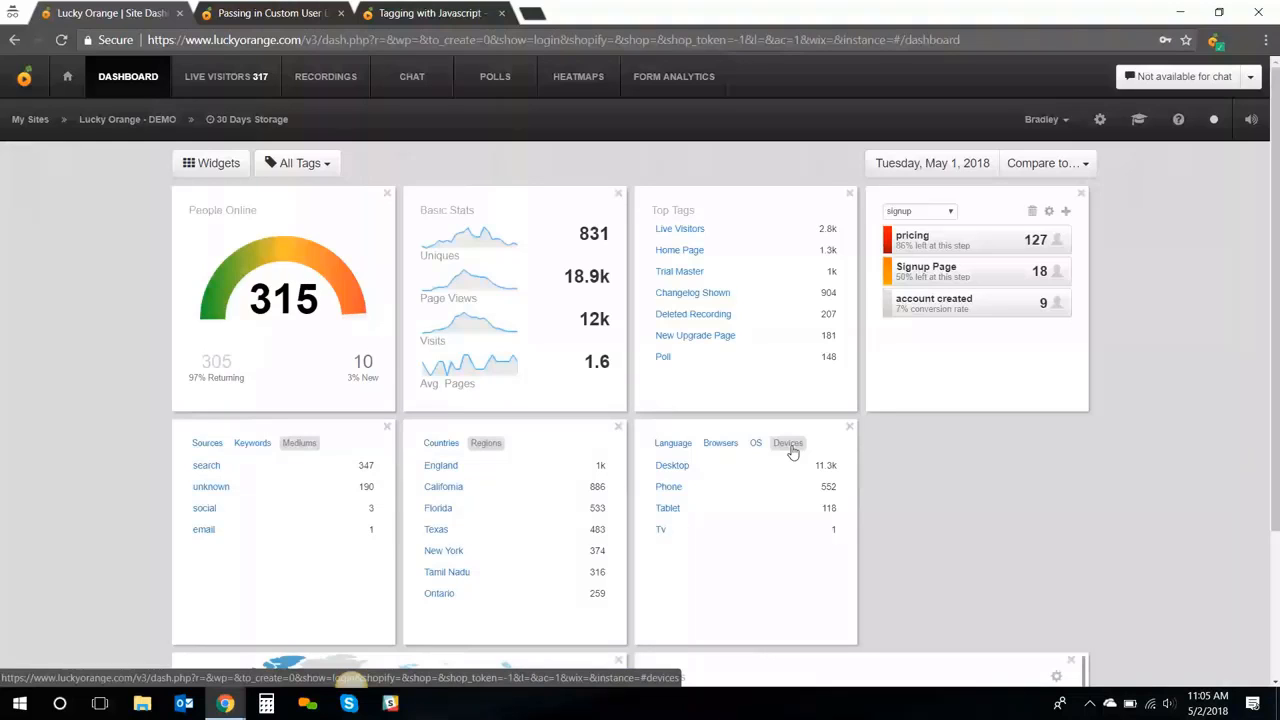
{"action": "scroll", "coordinate": [1123, 481], "scroll_direction": "down", "scroll_amount": 1}
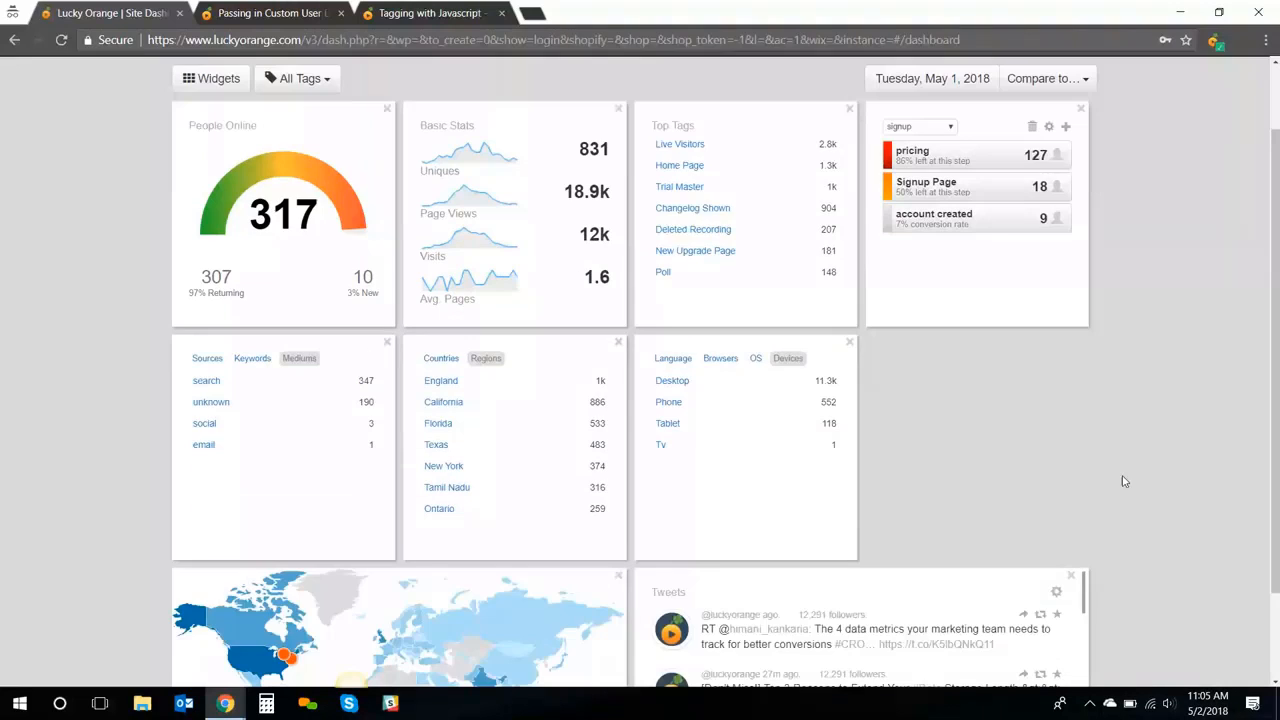
{"action": "scroll", "coordinate": [1123, 481], "scroll_direction": "down", "scroll_amount": 1}
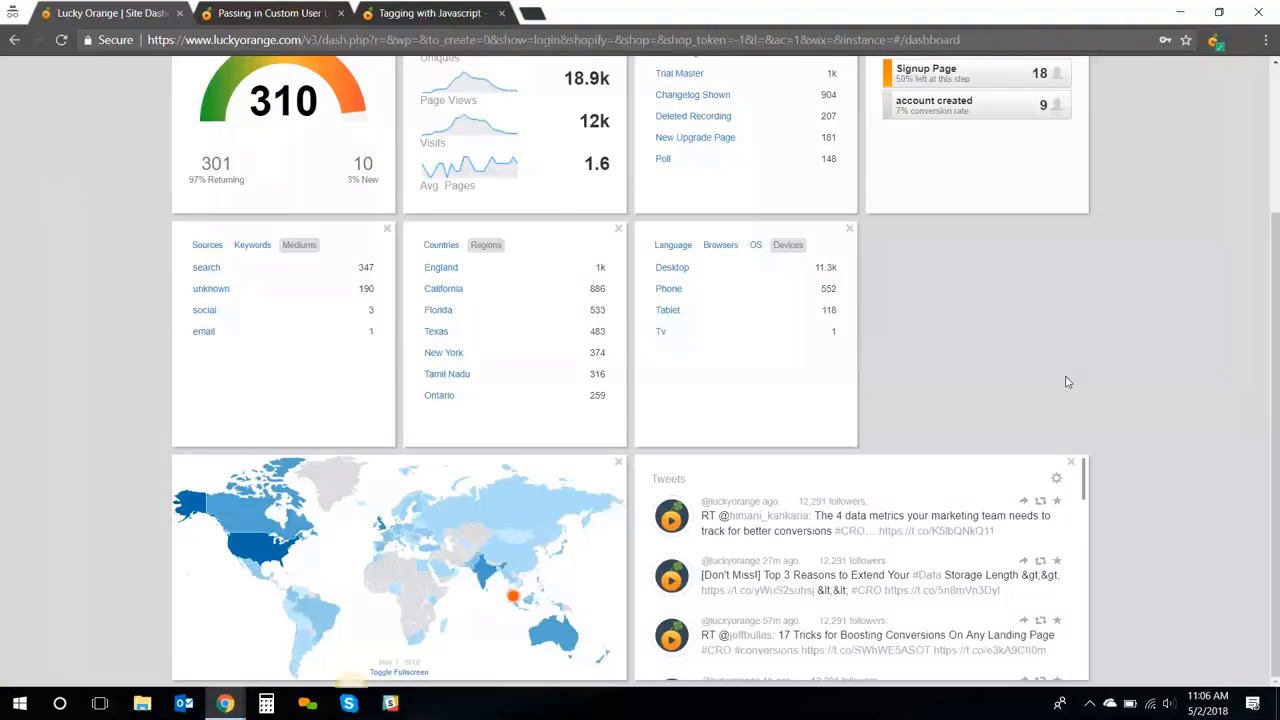
{"action": "scroll", "coordinate": [1066, 382], "scroll_direction": "up", "scroll_amount": 1}
{"action": "scroll", "coordinate": [1066, 382], "scroll_direction": "up", "scroll_amount": 2}
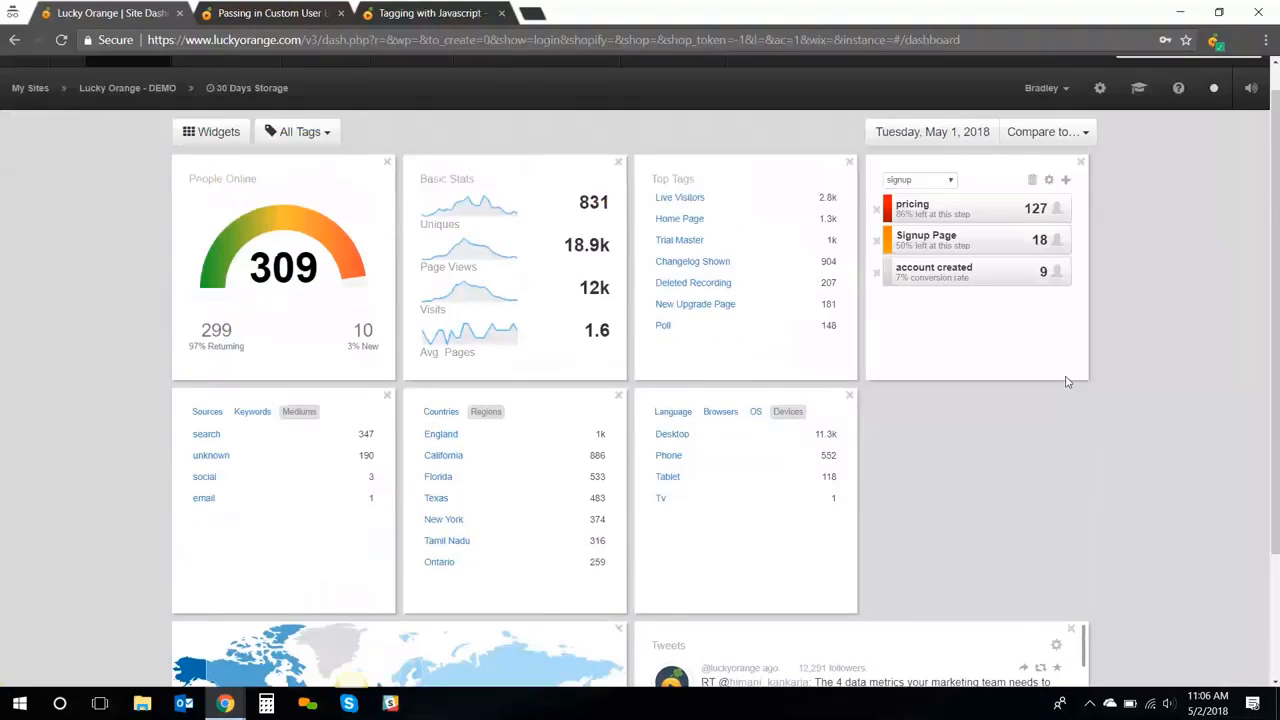
Compare the dashboard figures with the Past Period, Monday, Apr 30, 2018
{"action": "scroll", "coordinate": [1066, 382], "scroll_direction": "up", "scroll_amount": 1}
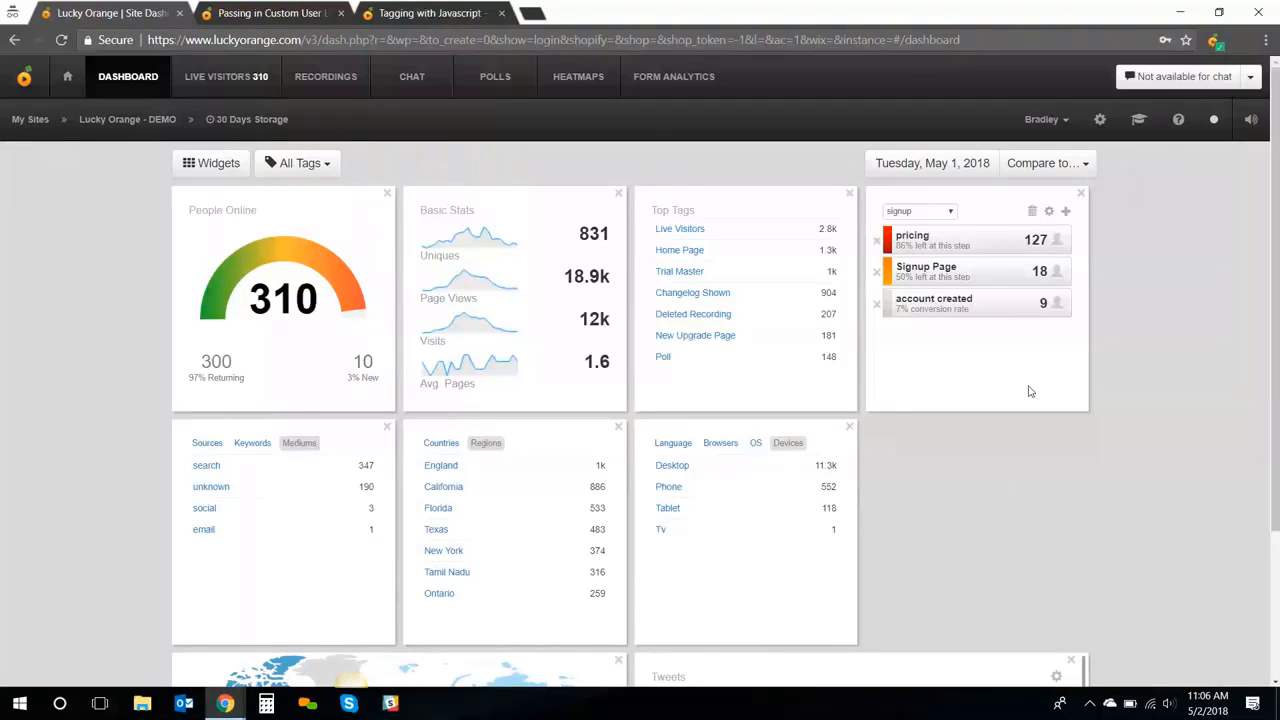
{"action": "left_click", "coordinate": [1040, 163]}
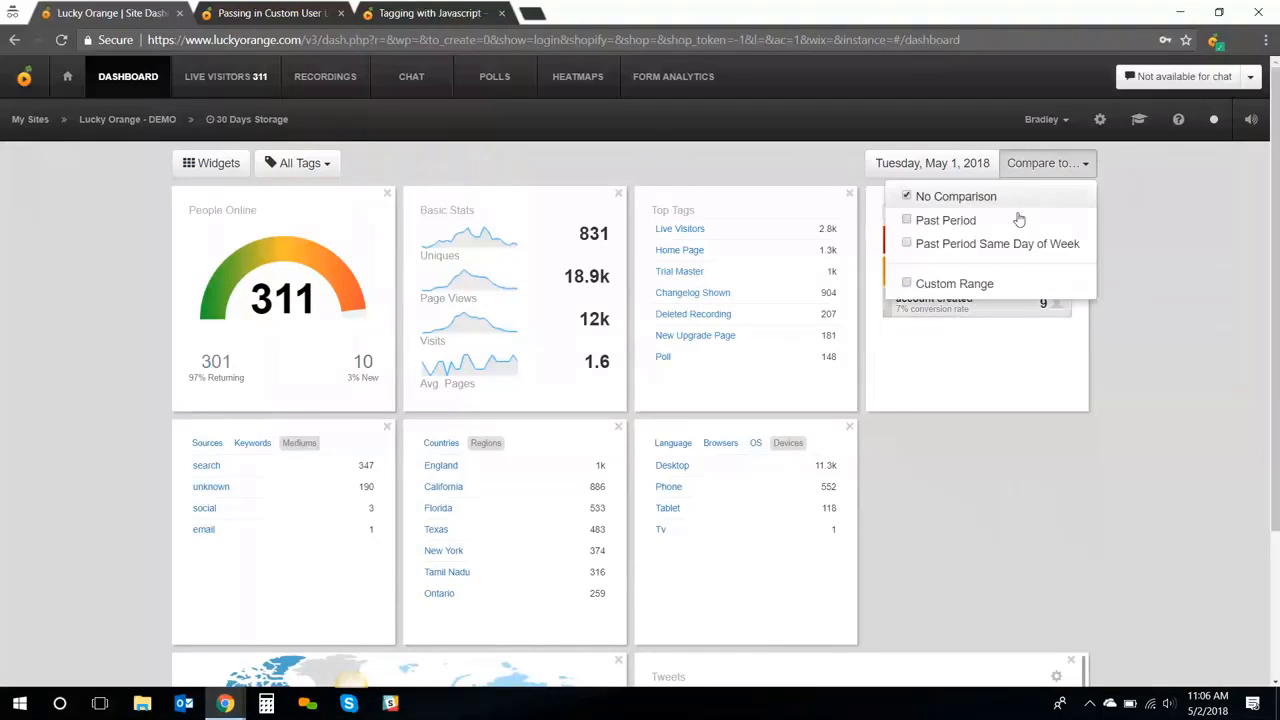
{"action": "left_click", "coordinate": [1017, 221]}
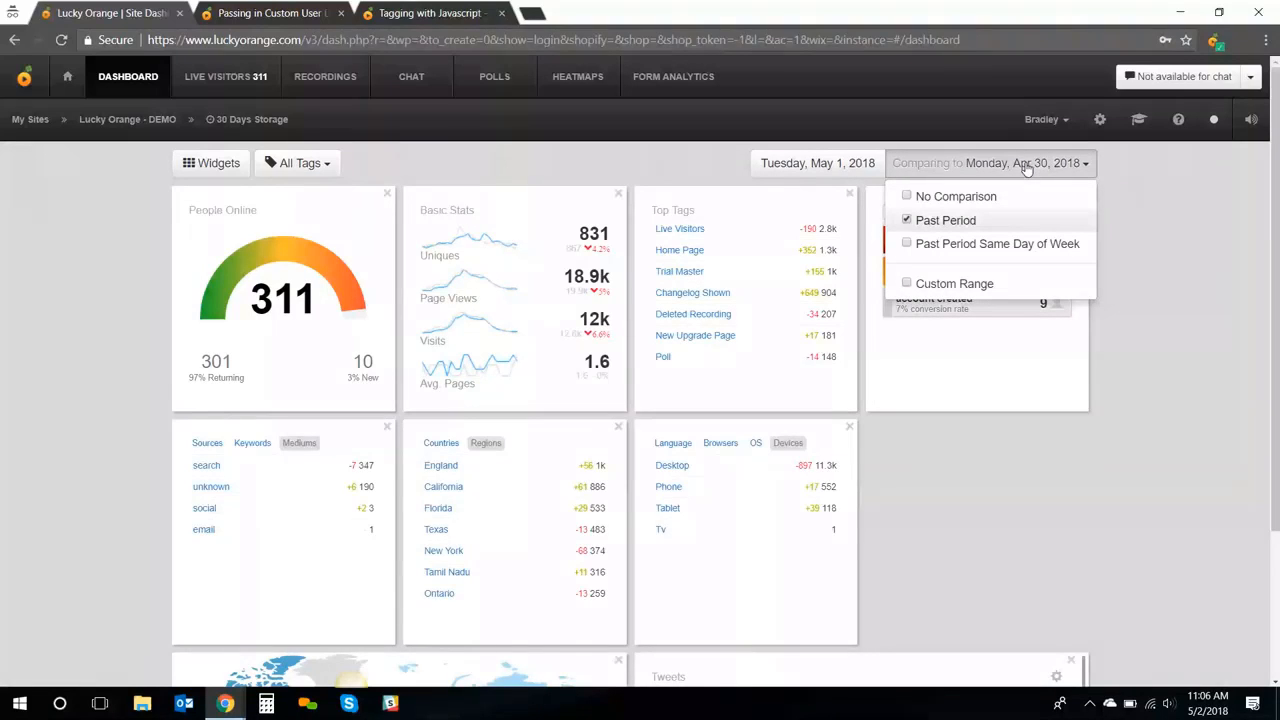
{"action": "left_click", "coordinate": [1063, 176]}
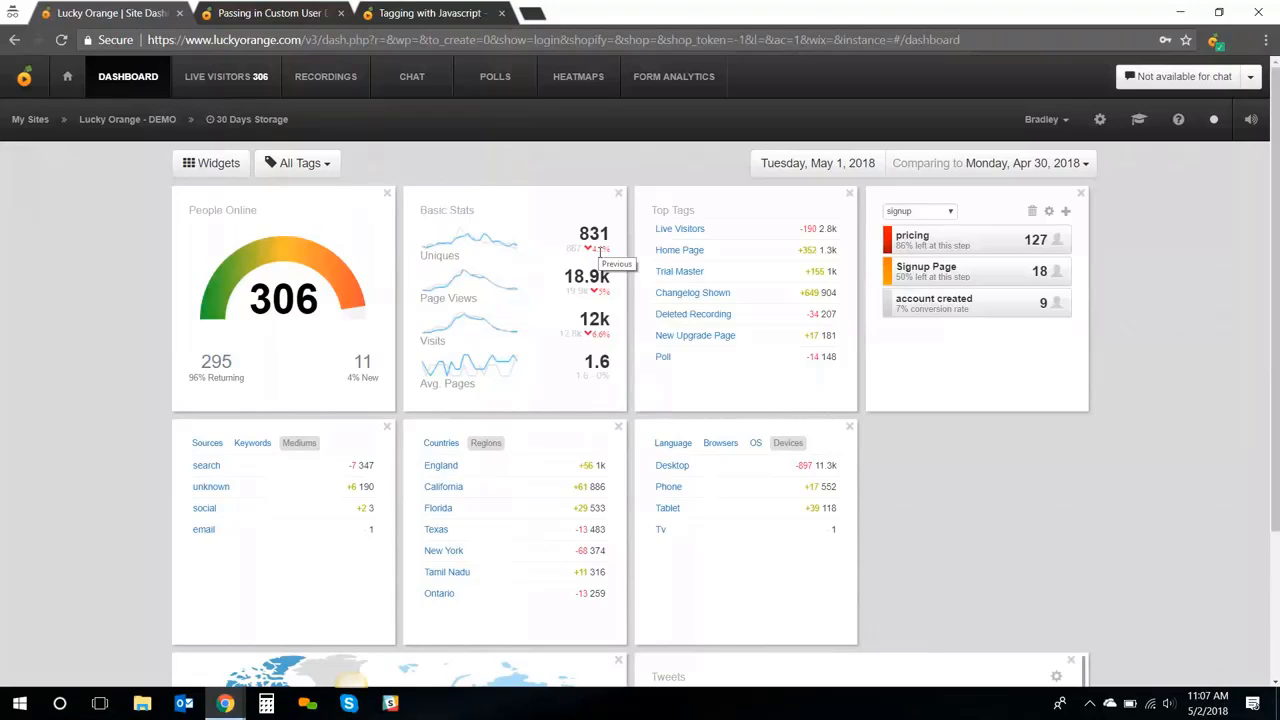
Show the LIVE VISITORS table of people currently on the site
{"action": "left_click", "coordinate": [205, 86]}
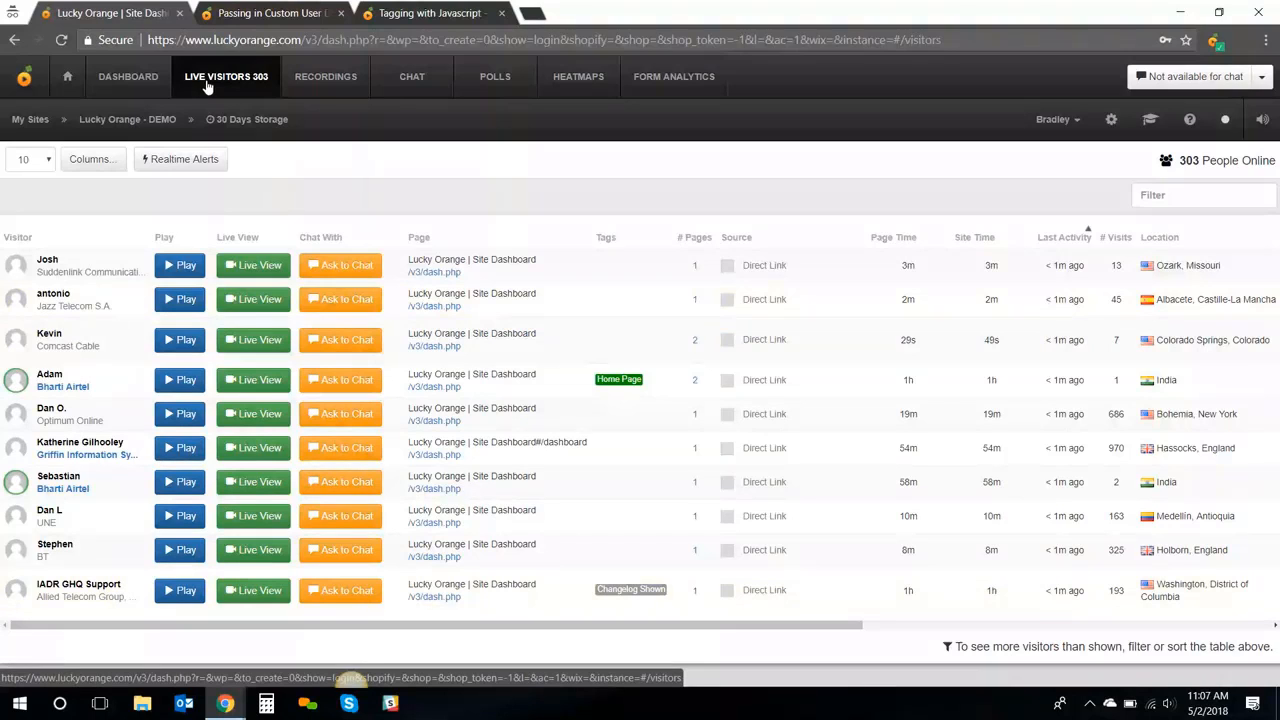
Open the site's Privacy settings, with extreme privacy mode and specific privacy controls
{"action": "left_click", "coordinate": [1110, 122]}
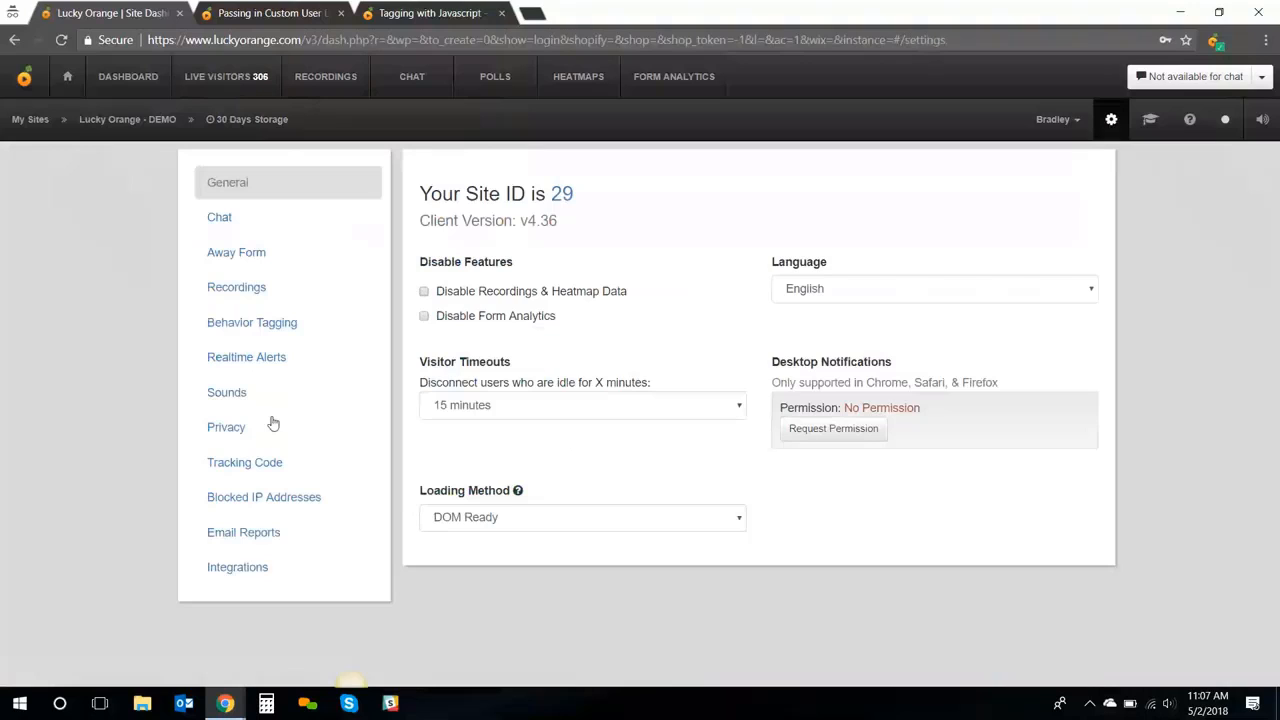
{"action": "left_click", "coordinate": [226, 427]}
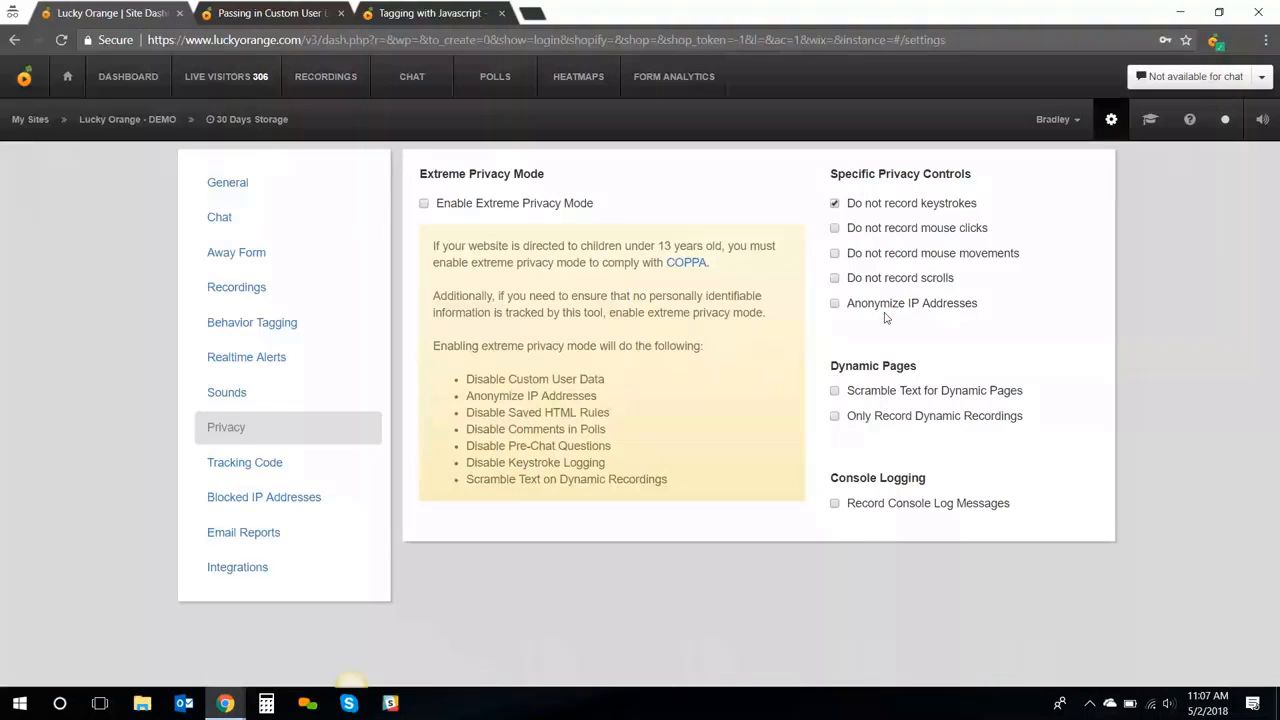
{"action": "mouse_move", "coordinate": [886, 311]}
Go back to the LIVE VISITORS table of people online
{"action": "left_click", "coordinate": [259, 82]}
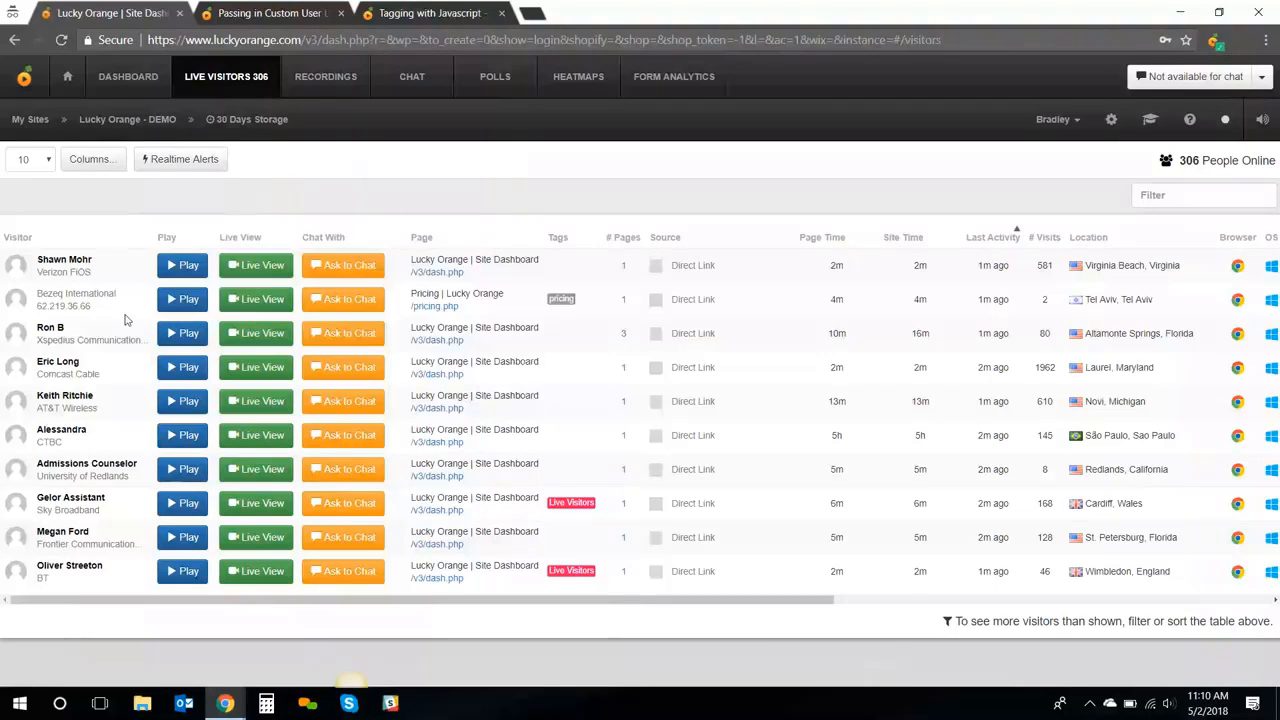
Switch to the 'Passing in Custom User Data' help article
{"action": "mouse_move", "coordinate": [70, 234]}
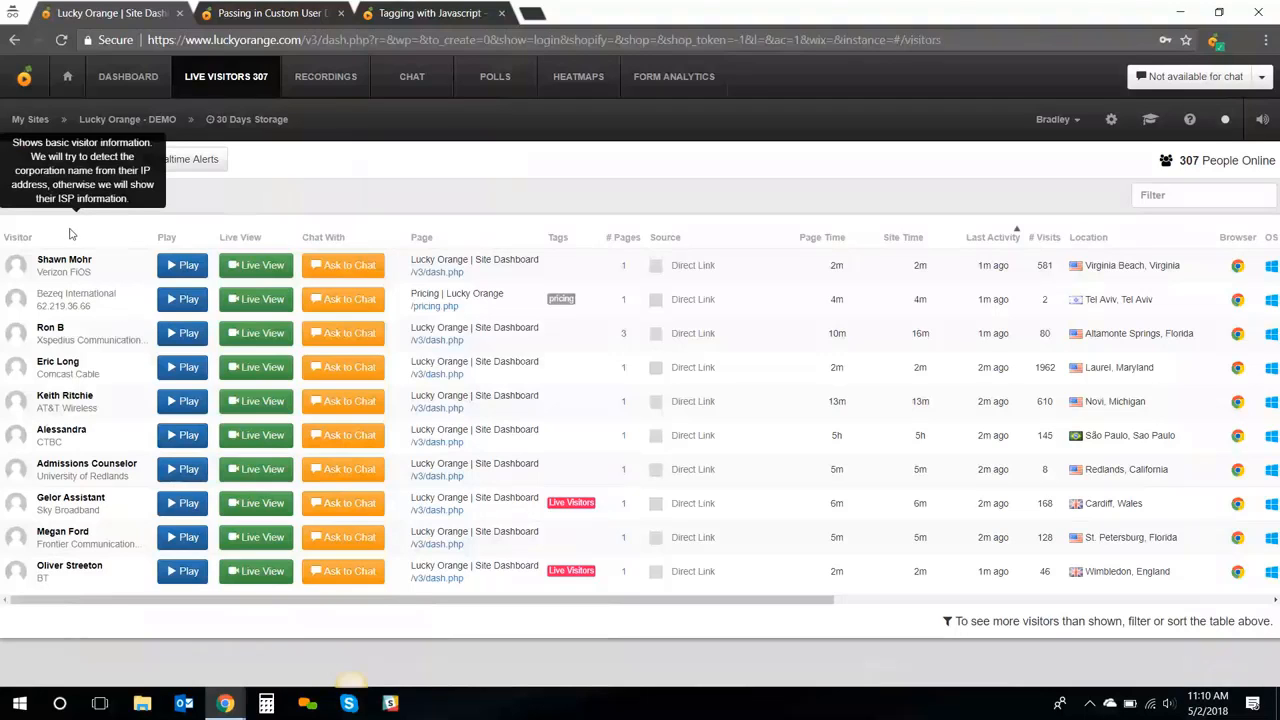
{"action": "left_click", "coordinate": [229, 15]}
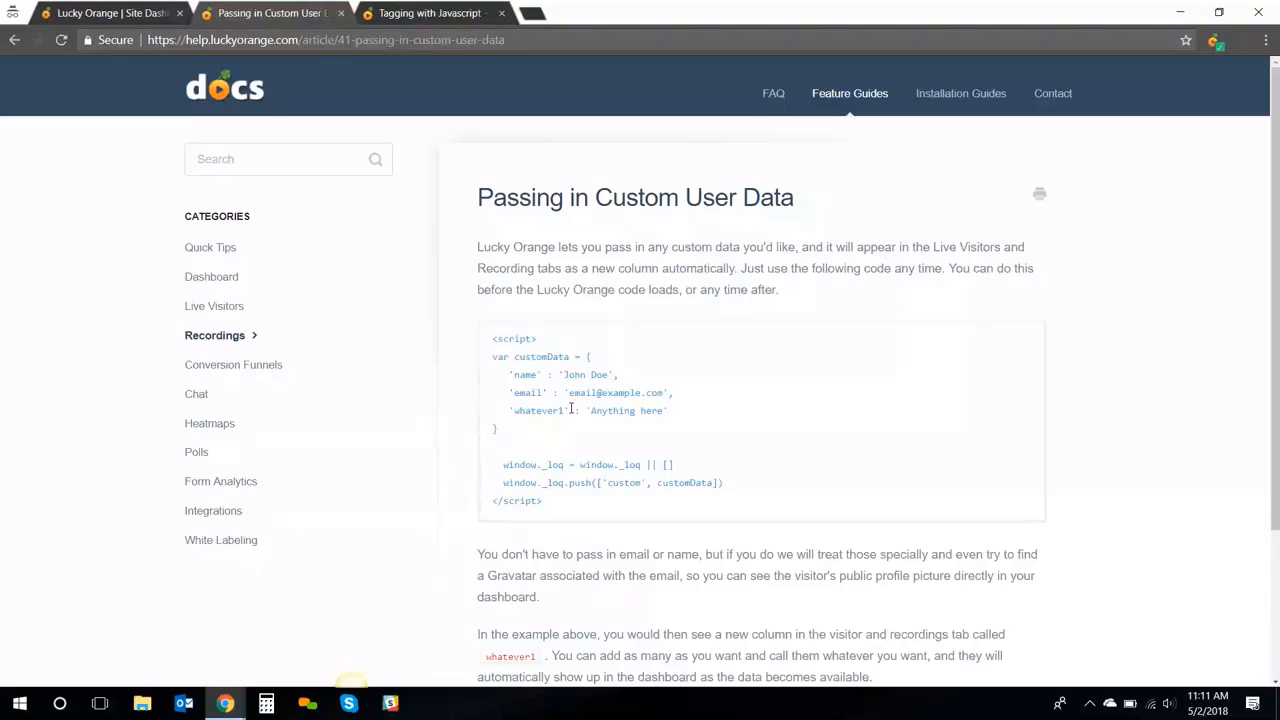
Return to the 'Lucky Orange | Site Dashboard' tab showing the live visitors table
{"action": "left_click", "coordinate": [110, 13]}
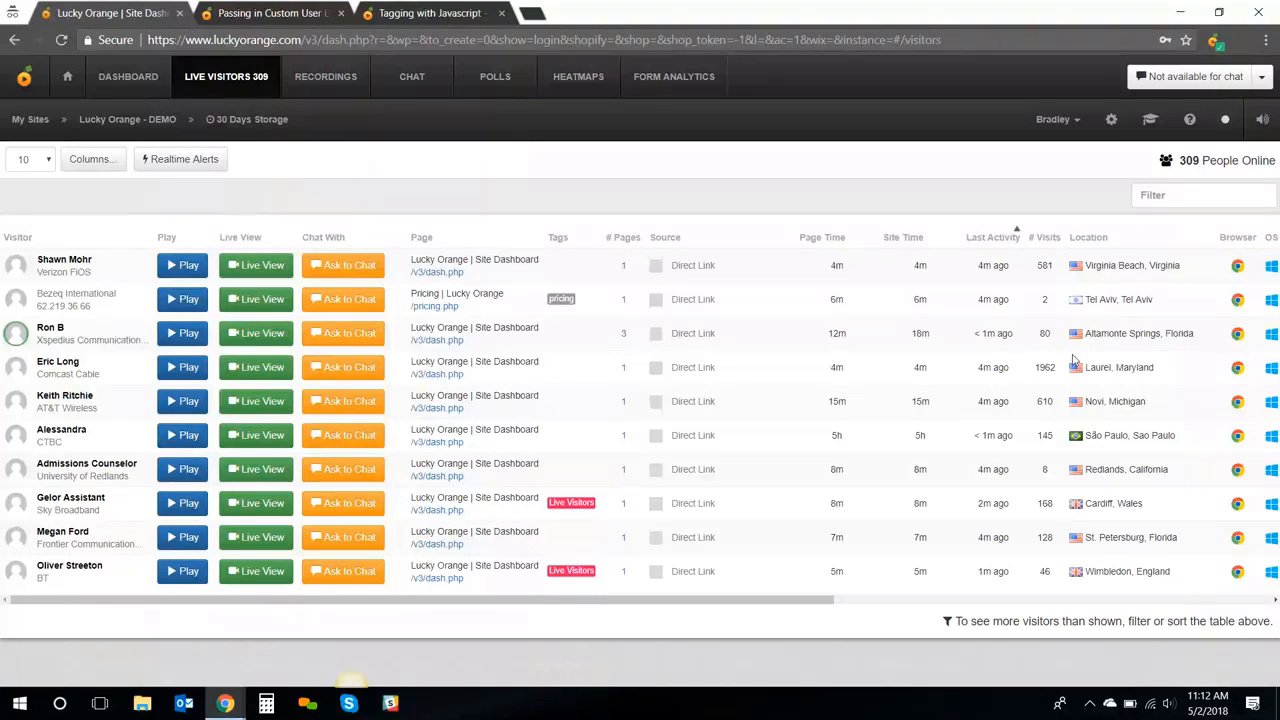
Browse the Live Visitors table, then open the Realtime Alerts settings
{"action": "left_click_drag", "start_coordinate": [820, 601], "coordinate": [1022, 605]}
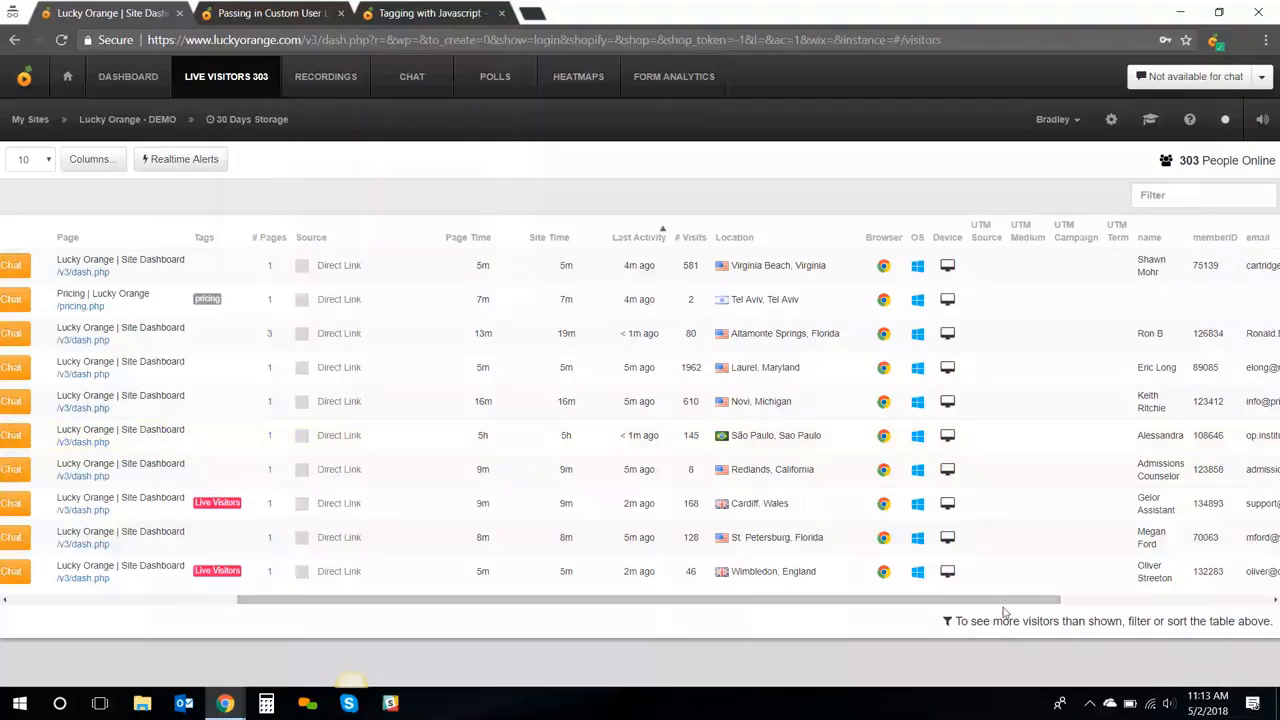
{"action": "left_click_drag", "start_coordinate": [1006, 604], "coordinate": [1226, 562]}
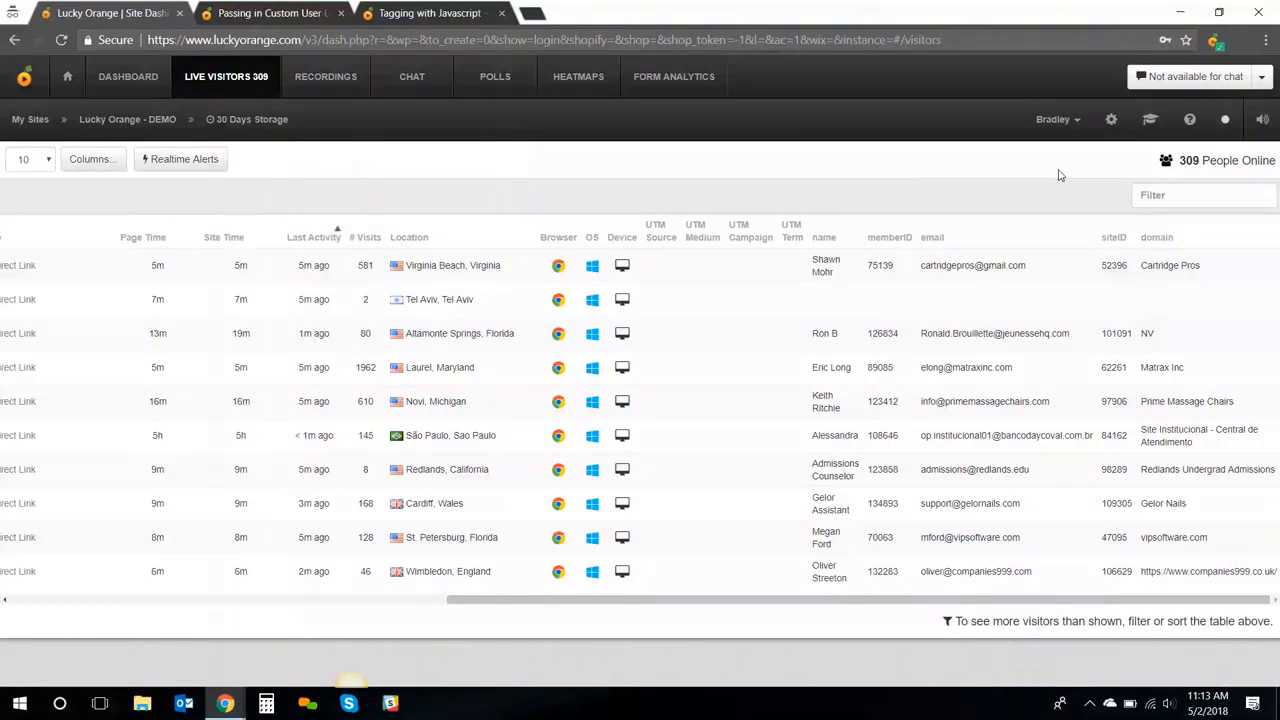
{"action": "left_click", "coordinate": [1168, 197]}
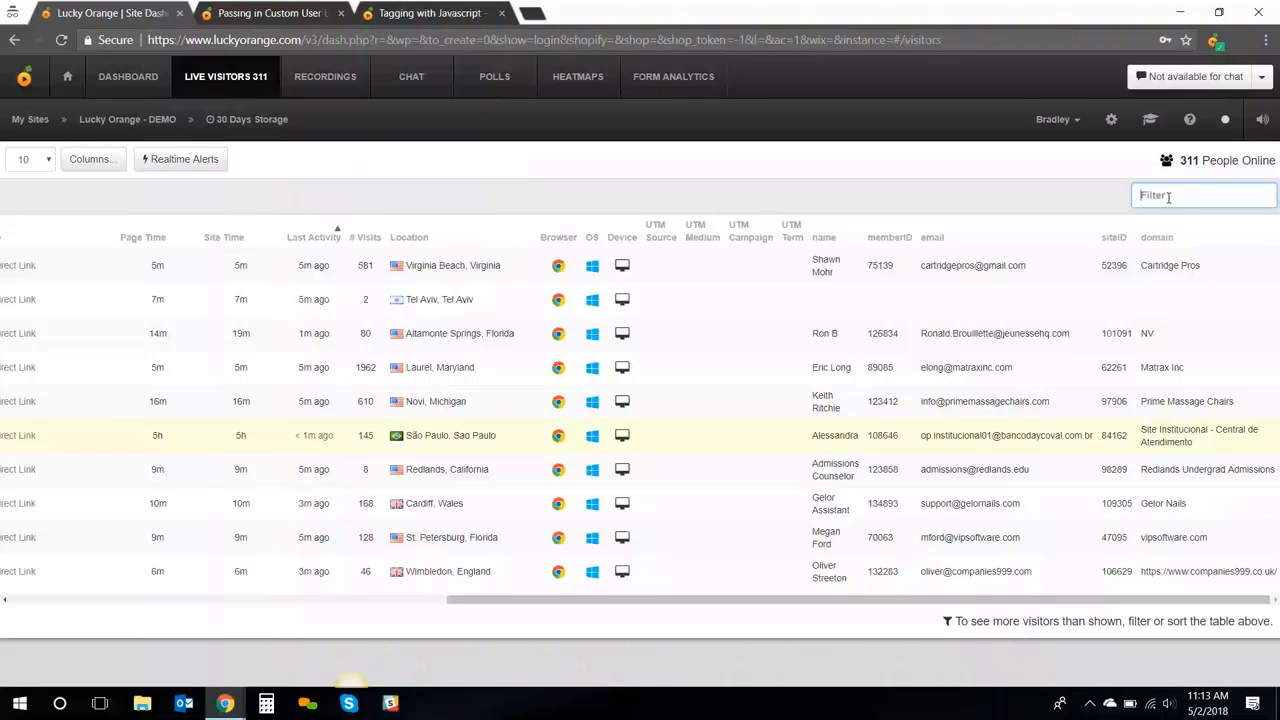
{"action": "left_click_drag", "start_coordinate": [526, 602], "coordinate": [140, 259]}
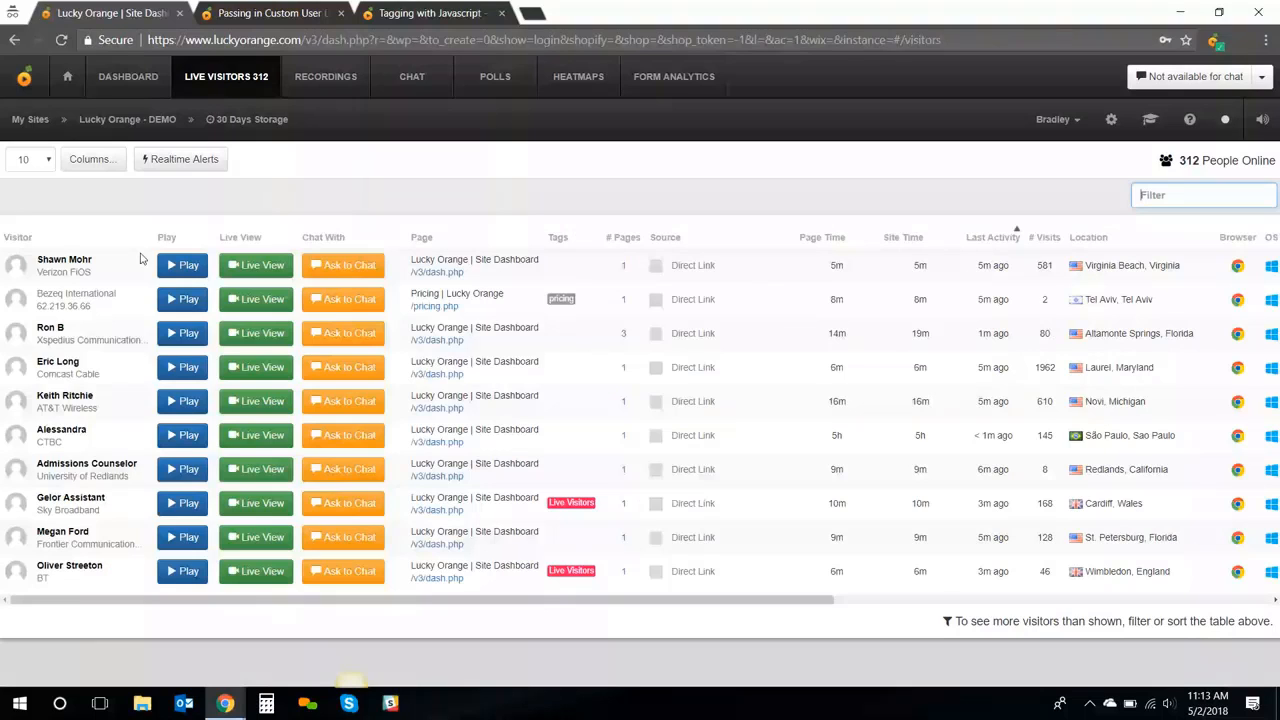
{"action": "left_click", "coordinate": [181, 165]}
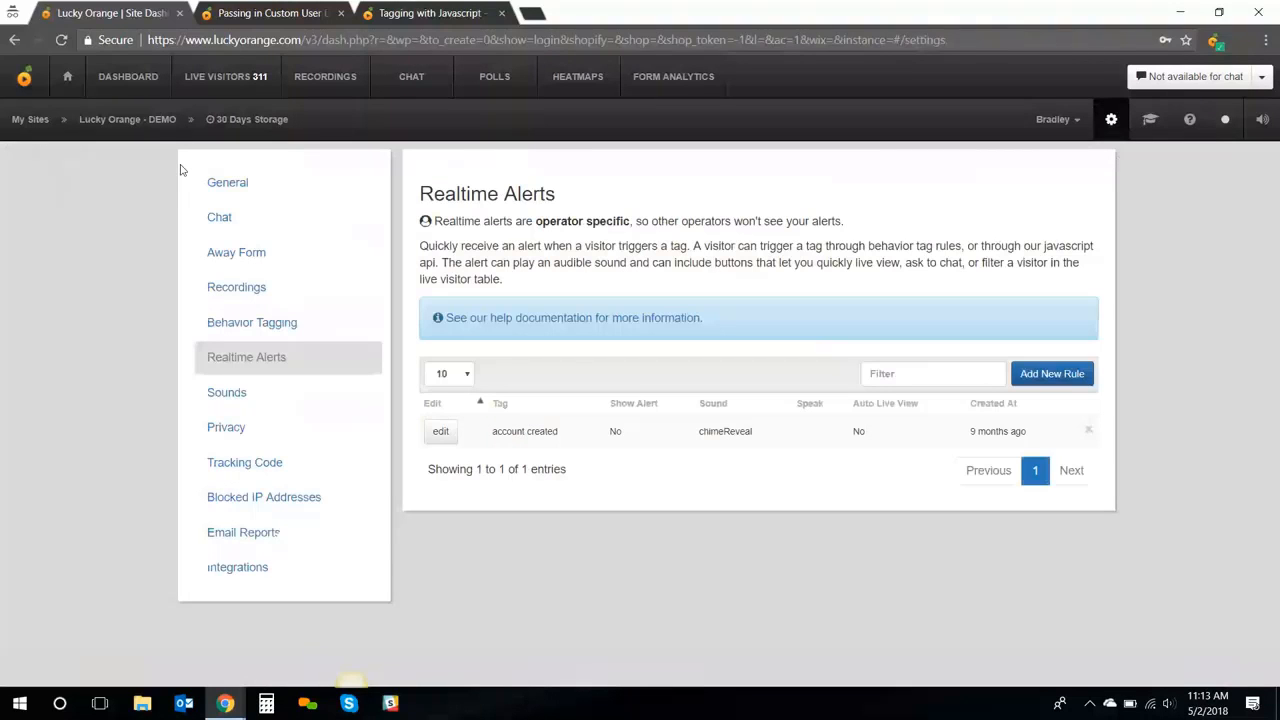
View the Add New Rule alert form, then go to the Recordings list
{"action": "left_click", "coordinate": [1064, 377]}
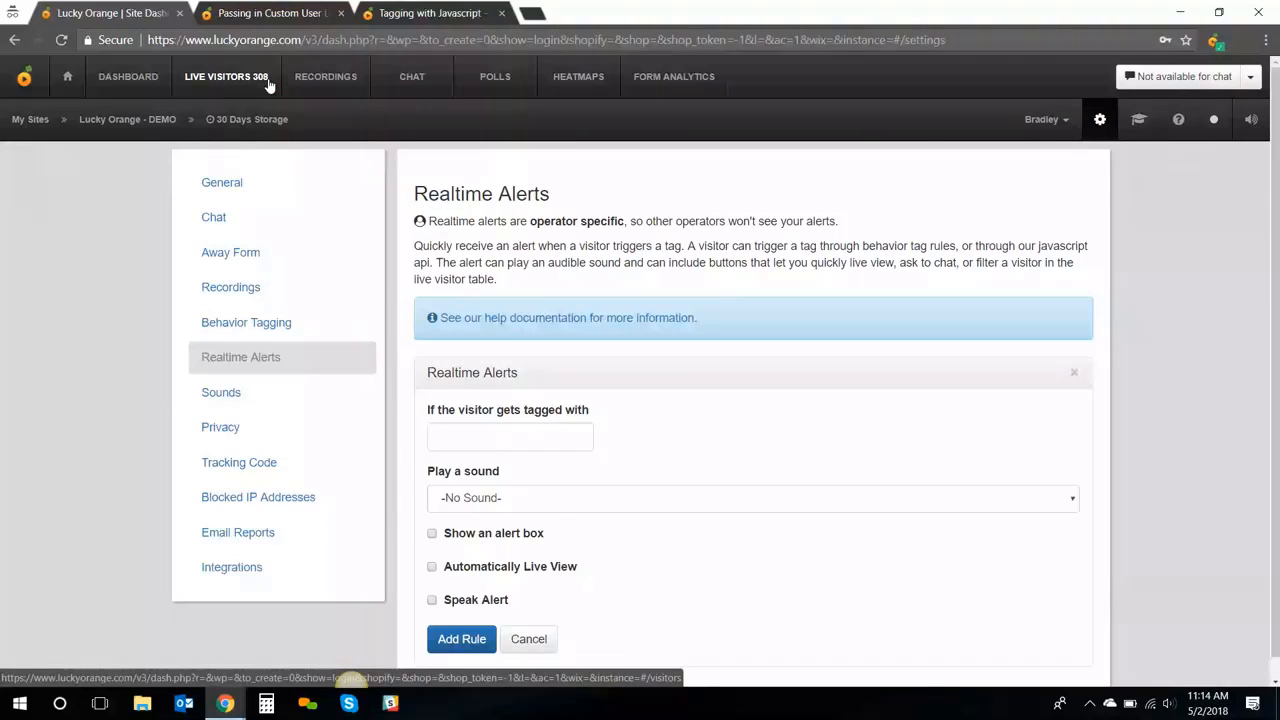
{"action": "left_click", "coordinate": [330, 80]}
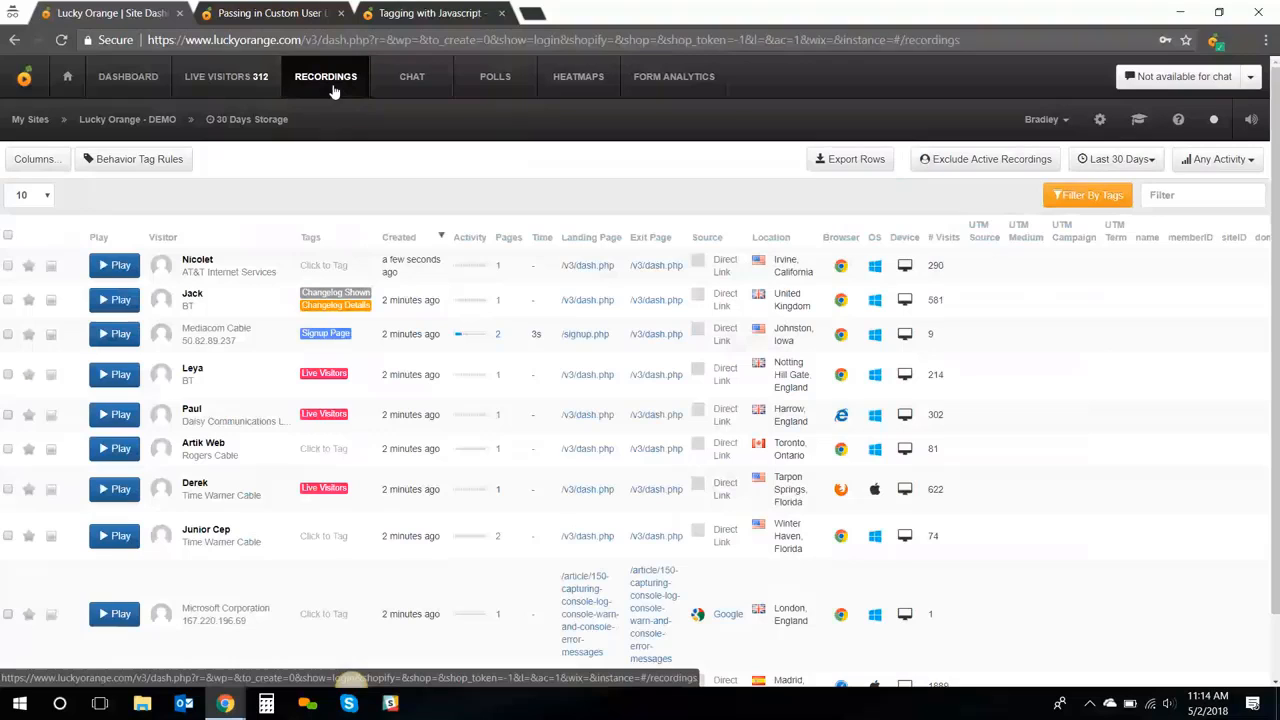
{"action": "mouse_move", "coordinate": [238, 124]}
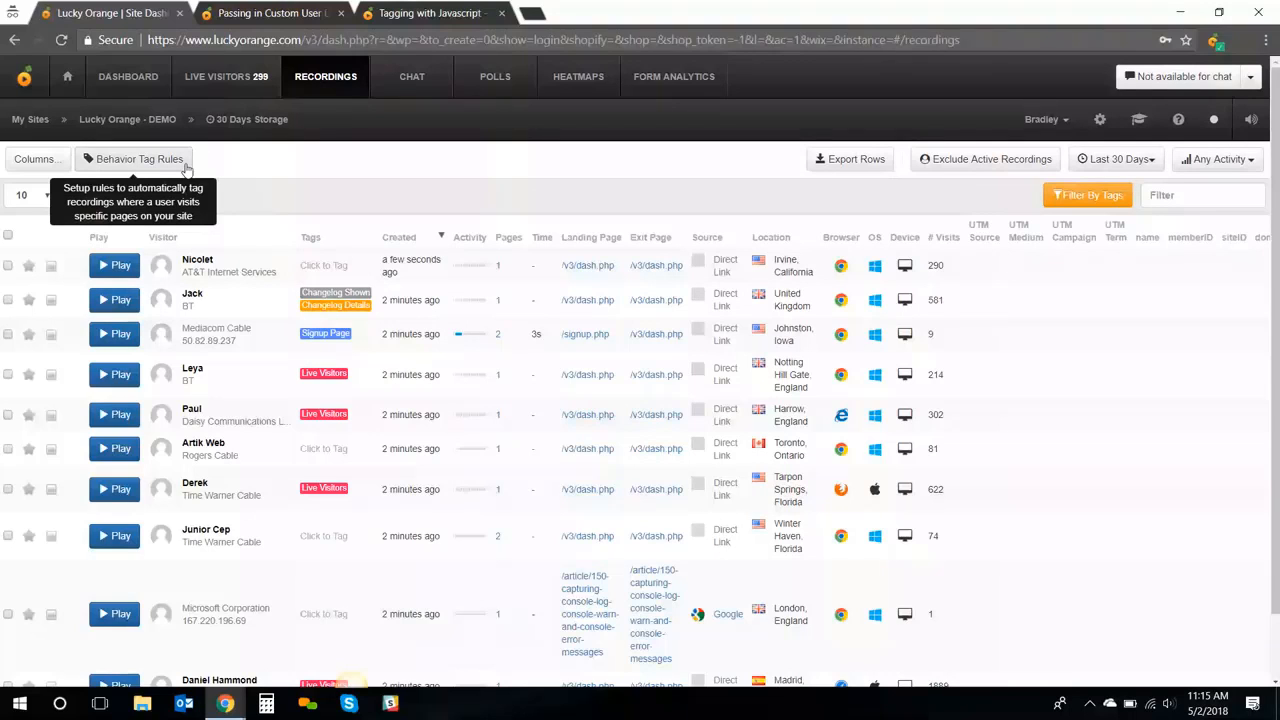
{"action": "left_click", "coordinate": [185, 162]}
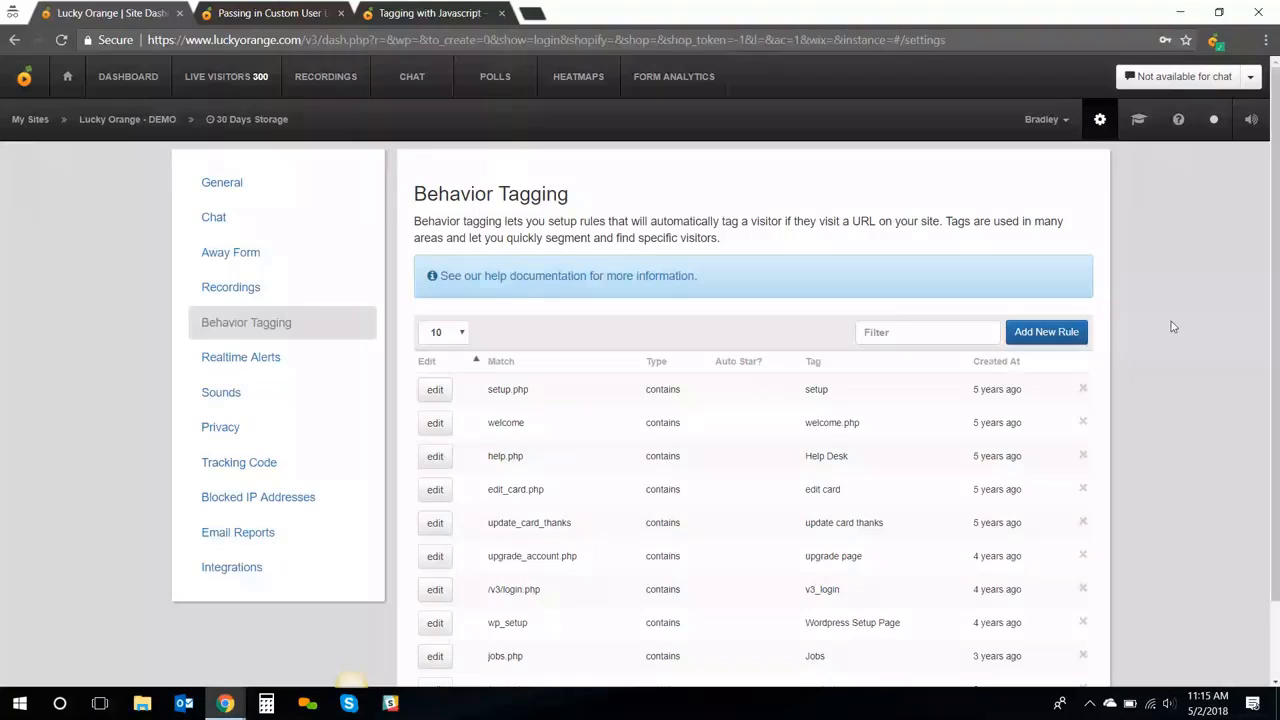
{"action": "left_click", "coordinate": [1075, 332]}
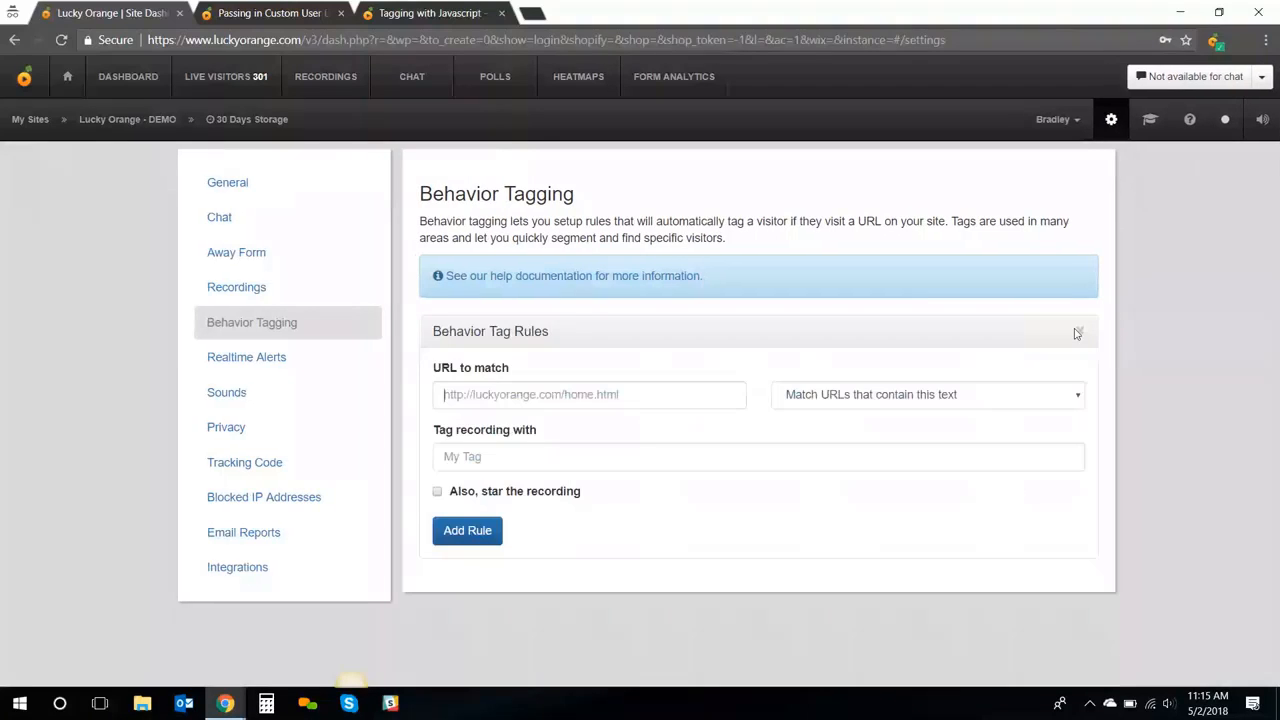
{"action": "type", "text": "w"}
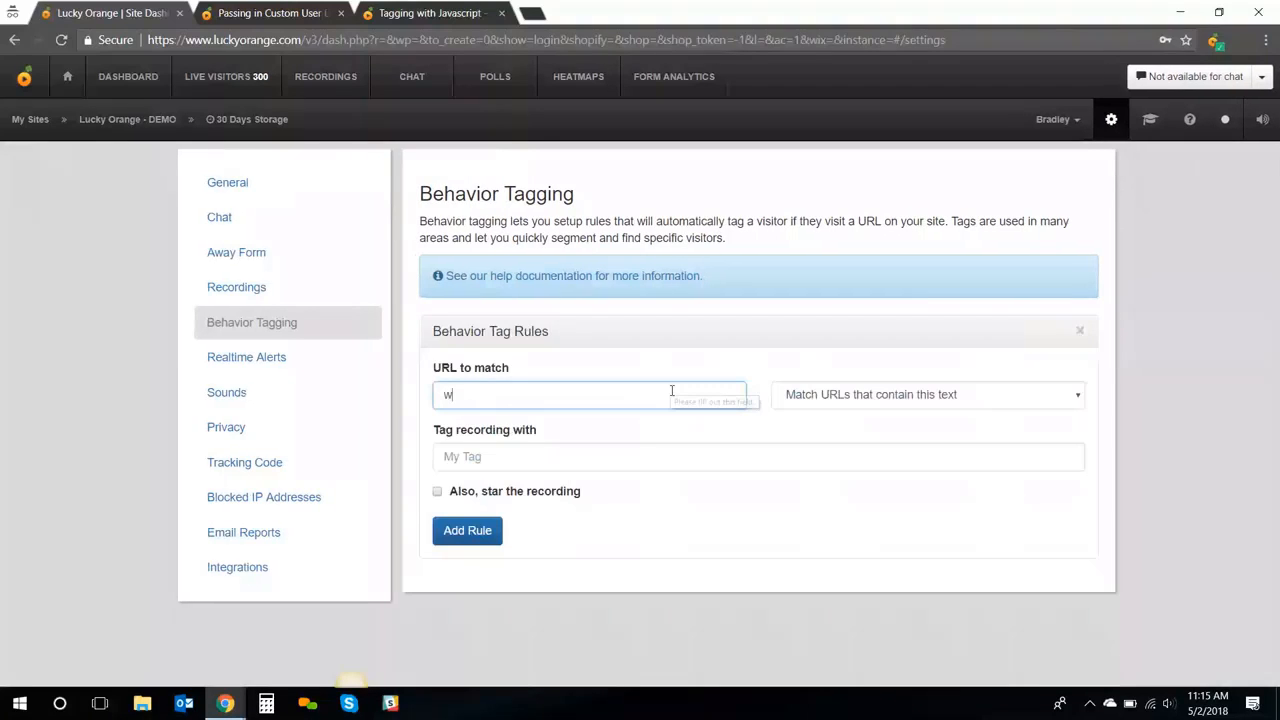
{"action": "type", "text": "ww.luckyorange.co"}
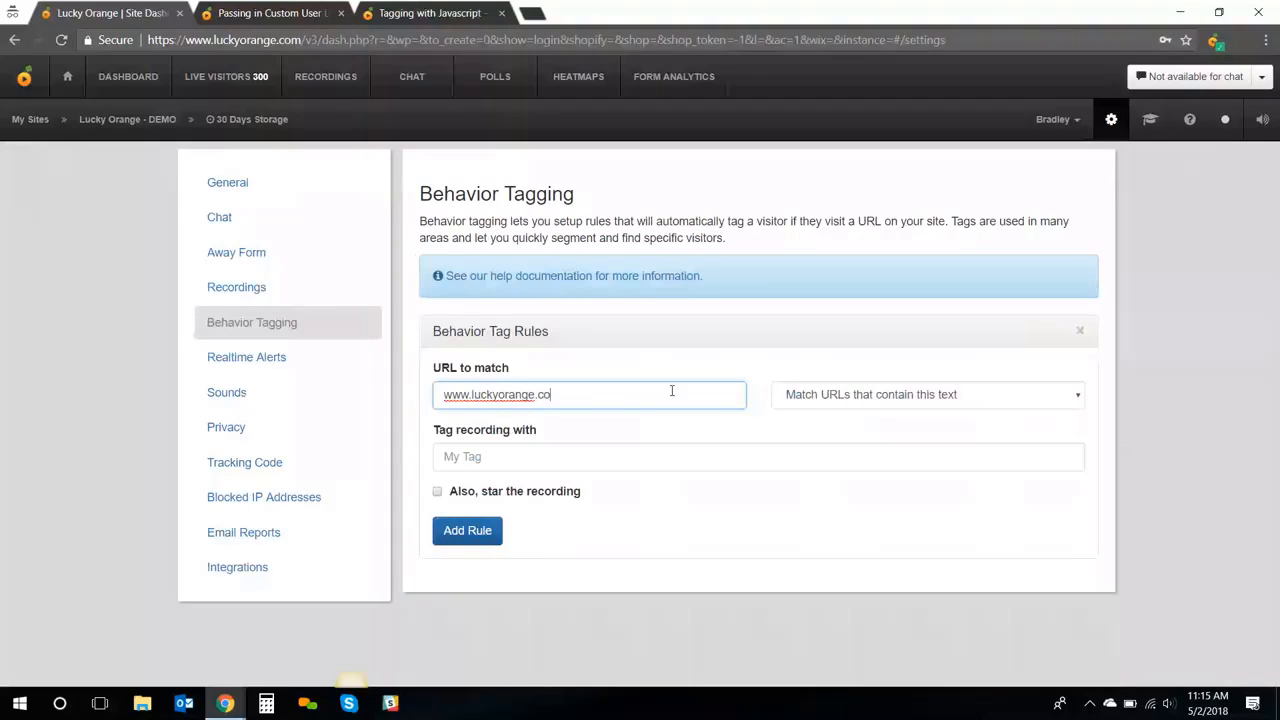
{"action": "type", "text": "m/signup.php"}
{"action": "left_click", "coordinate": [805, 398]}
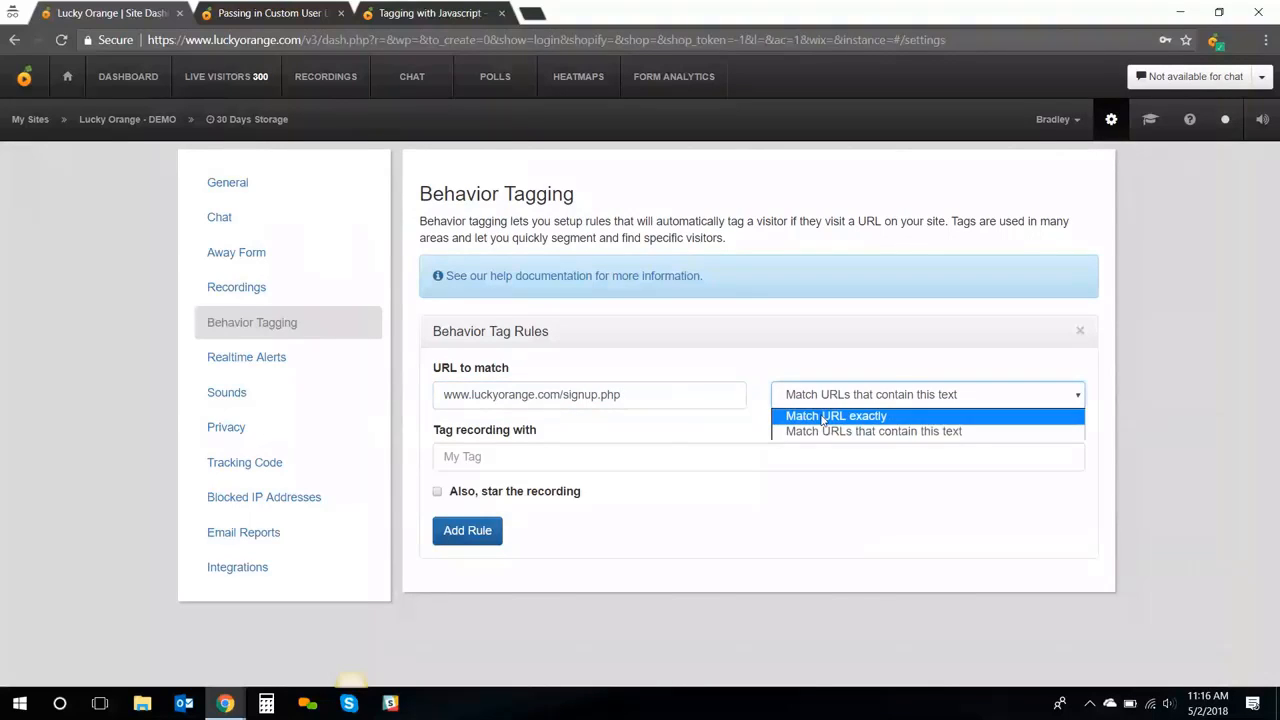
{"action": "left_click", "coordinate": [822, 418]}
{"action": "left_click", "coordinate": [668, 447]}
{"action": "type", "text": "Si"}
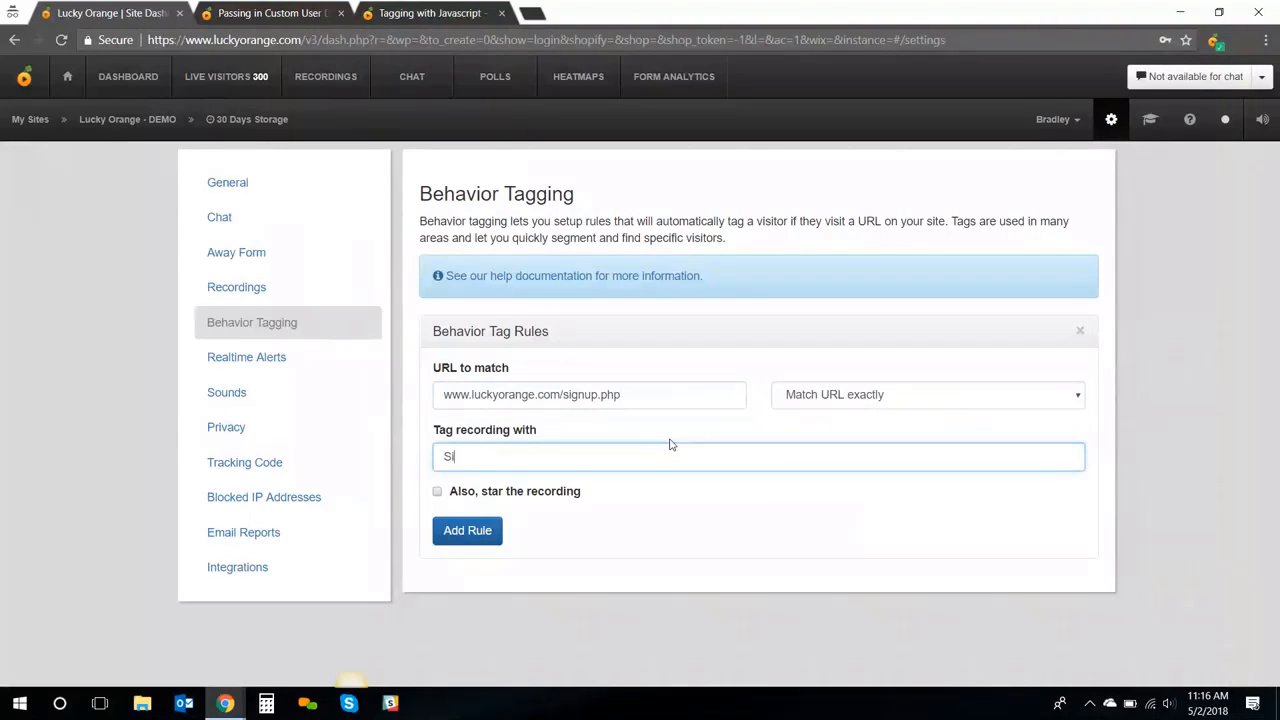
{"action": "type", "text": "gnup Page"}
Switch the rule to 'contains' matching, trim the URL to /signup.php, and return to Recordings
{"action": "left_click", "coordinate": [882, 400]}
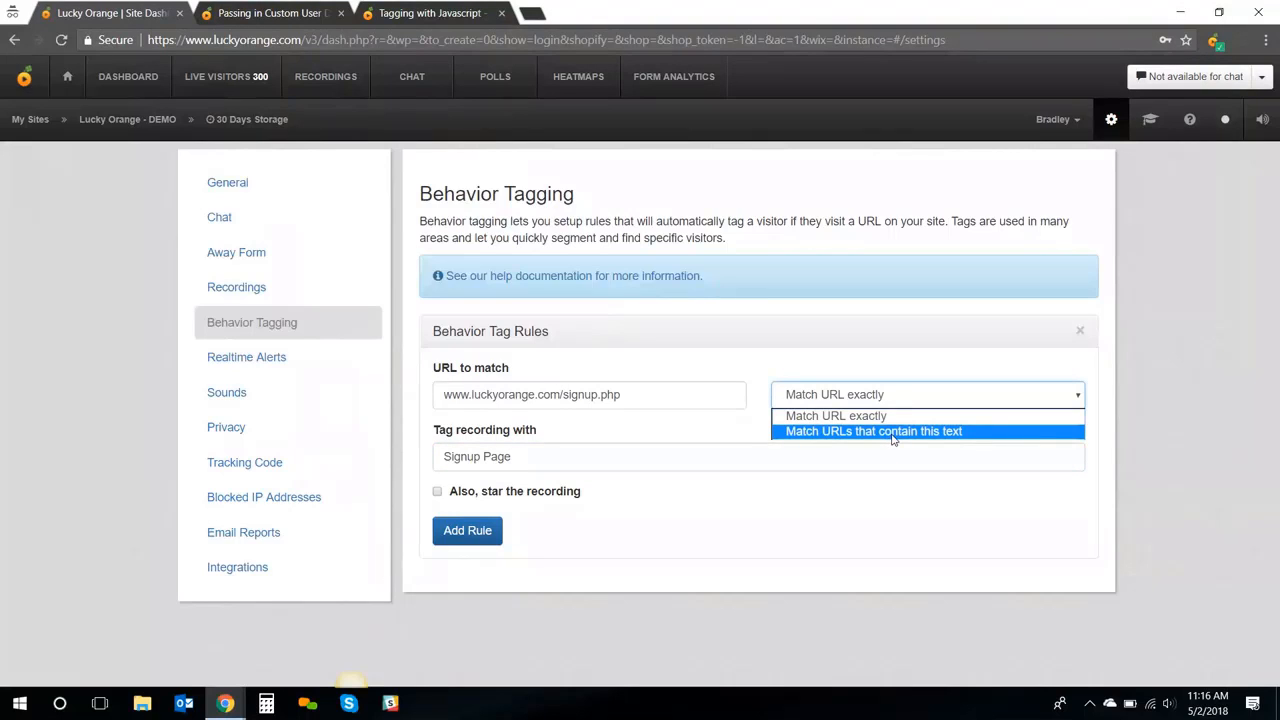
{"action": "left_click", "coordinate": [893, 431]}
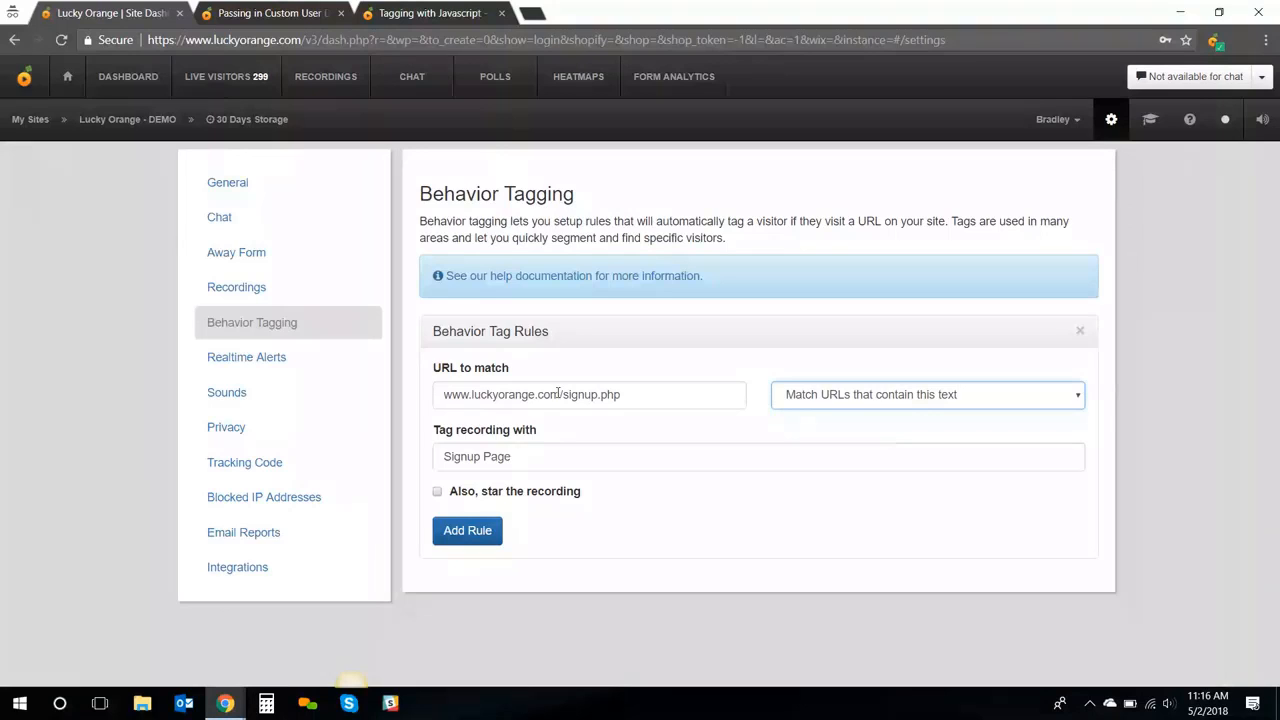
{"action": "left_click_drag", "start_coordinate": [558, 394], "coordinate": [444, 394]}
{"action": "key", "text": "BackSpace"}
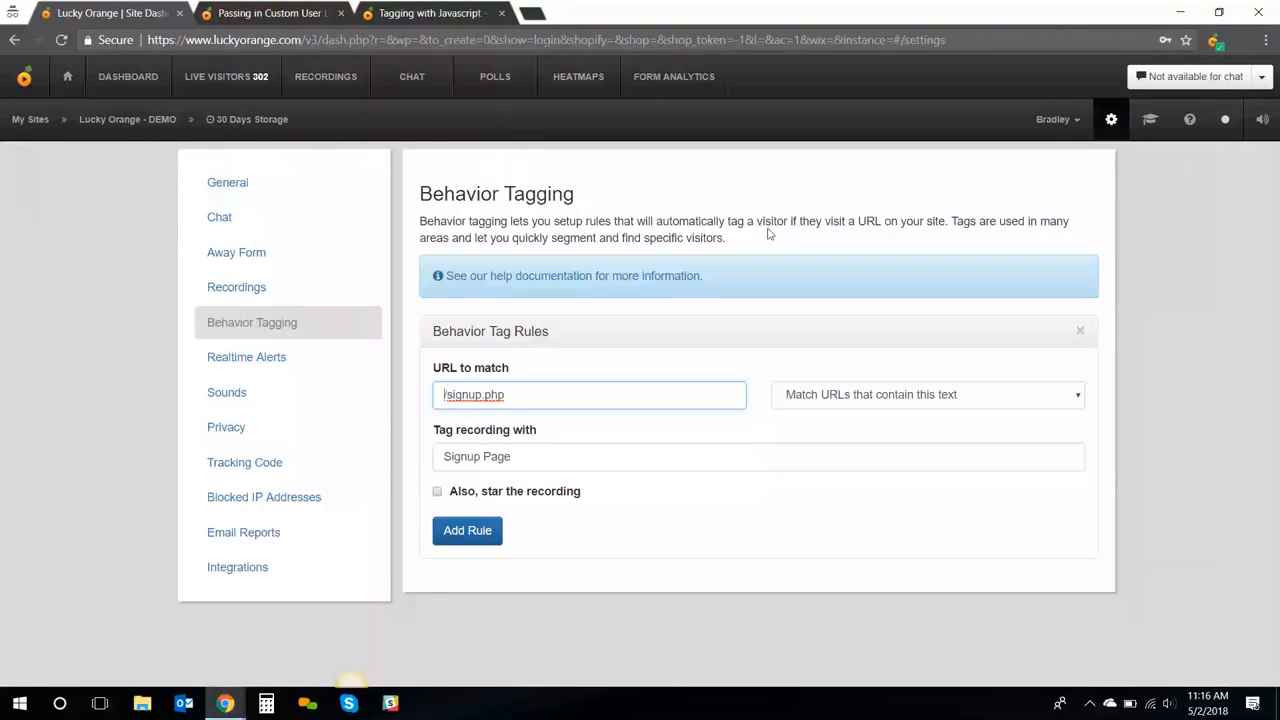
{"action": "left_click", "coordinate": [344, 86]}
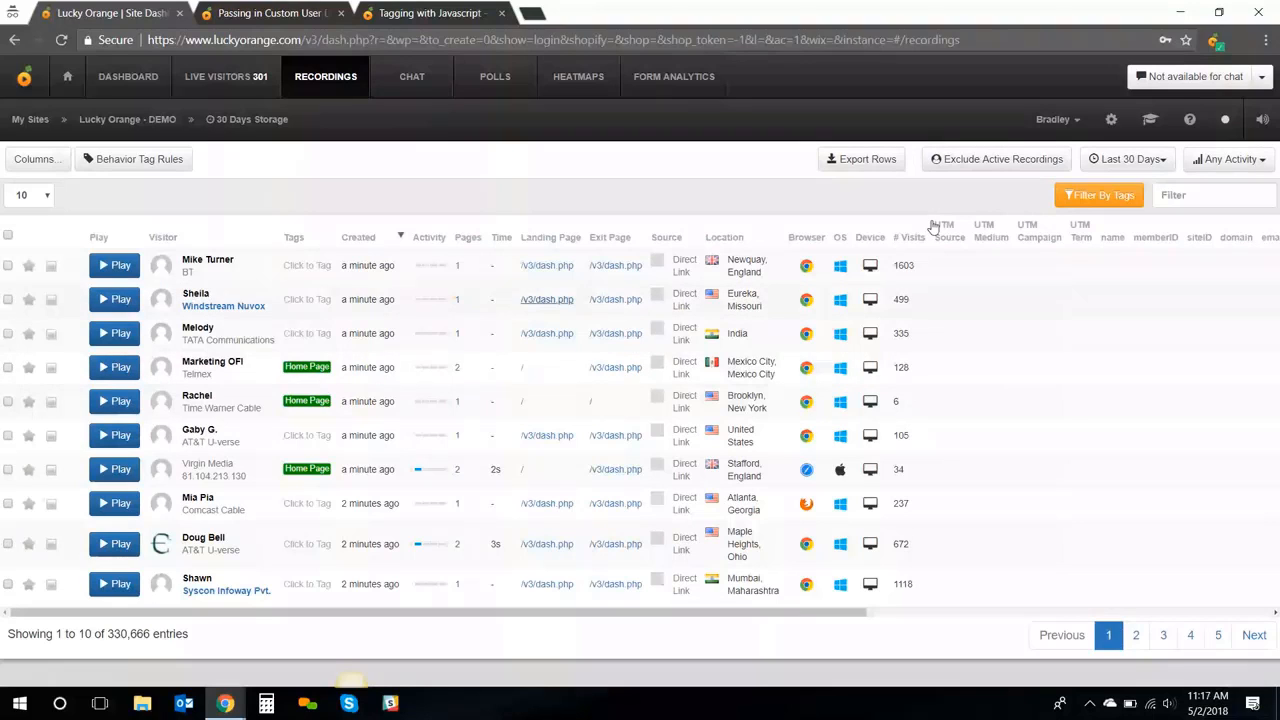
{"action": "left_click", "coordinate": [1076, 200]}
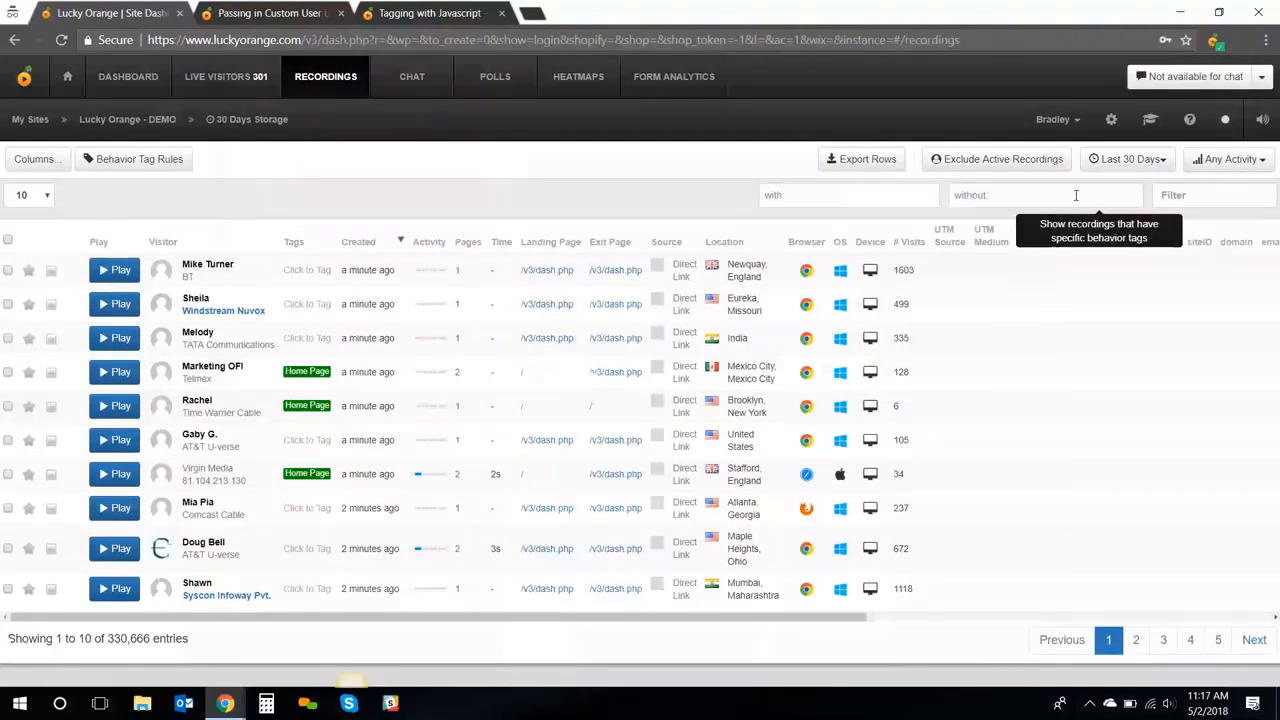
{"action": "left_click", "coordinate": [920, 195]}
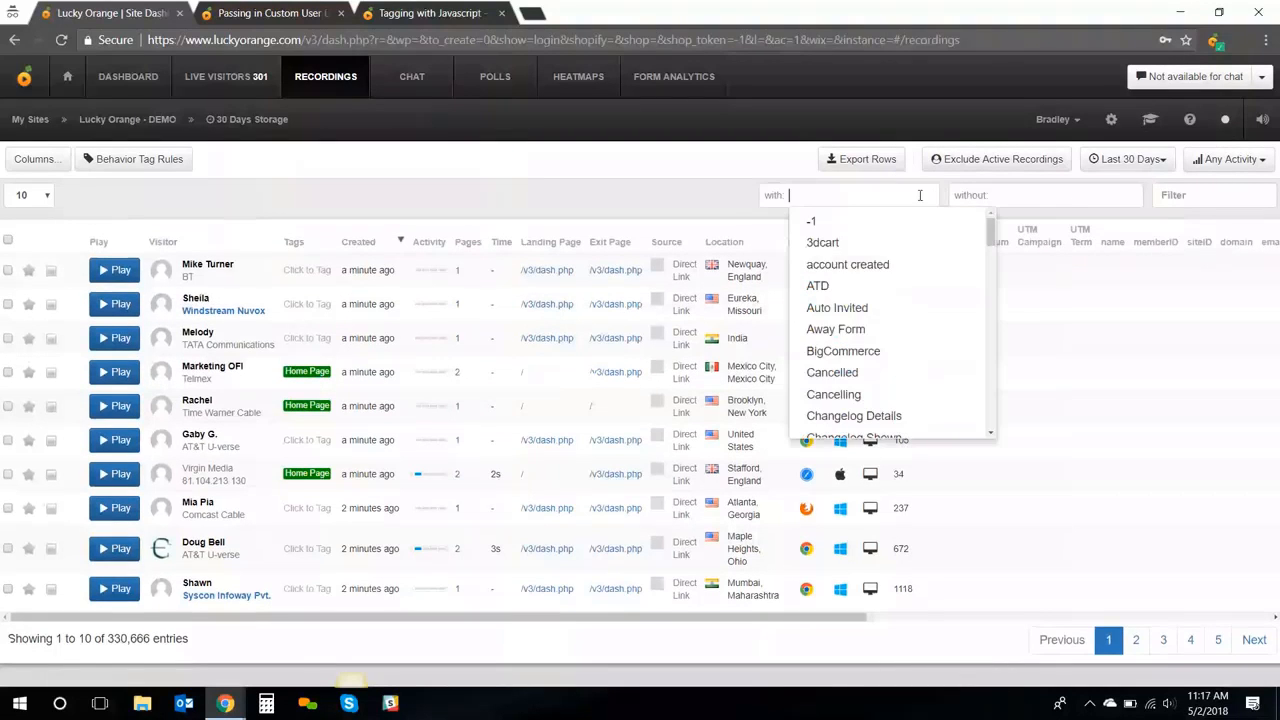
{"action": "type", "text": "S"}
{"action": "left_click", "coordinate": [848, 329]}
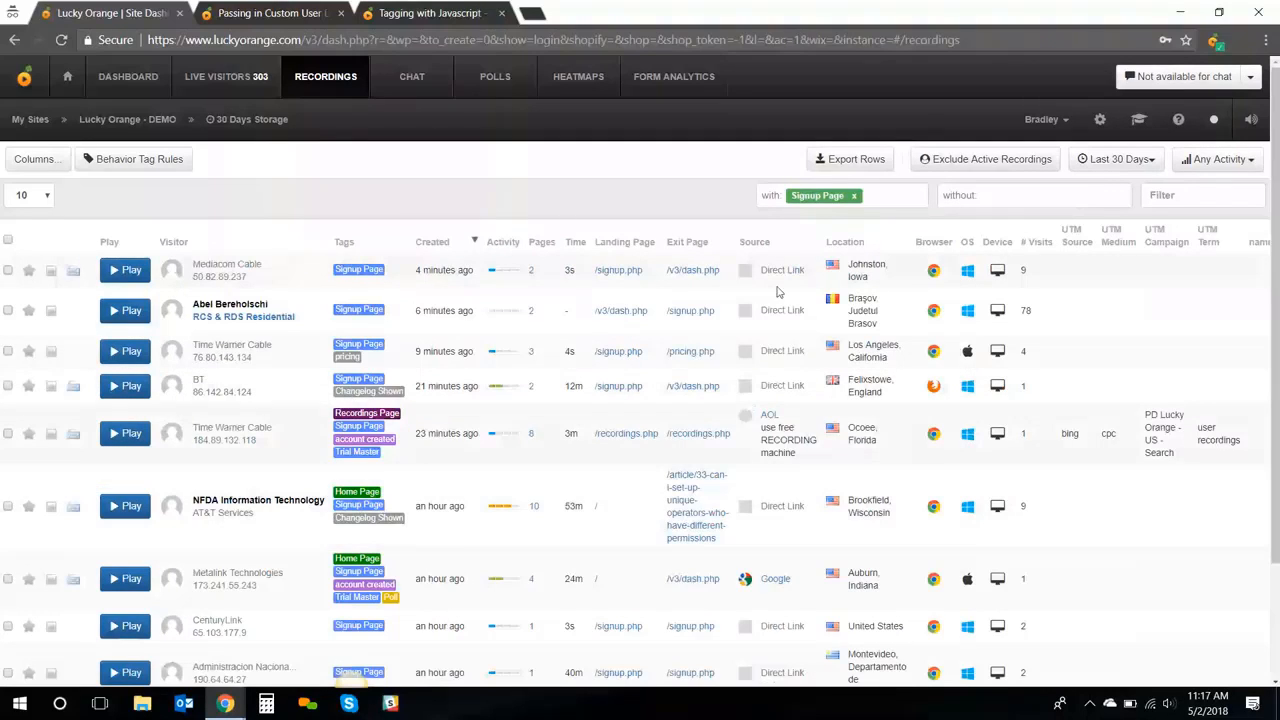
{"action": "left_click", "coordinate": [891, 194]}
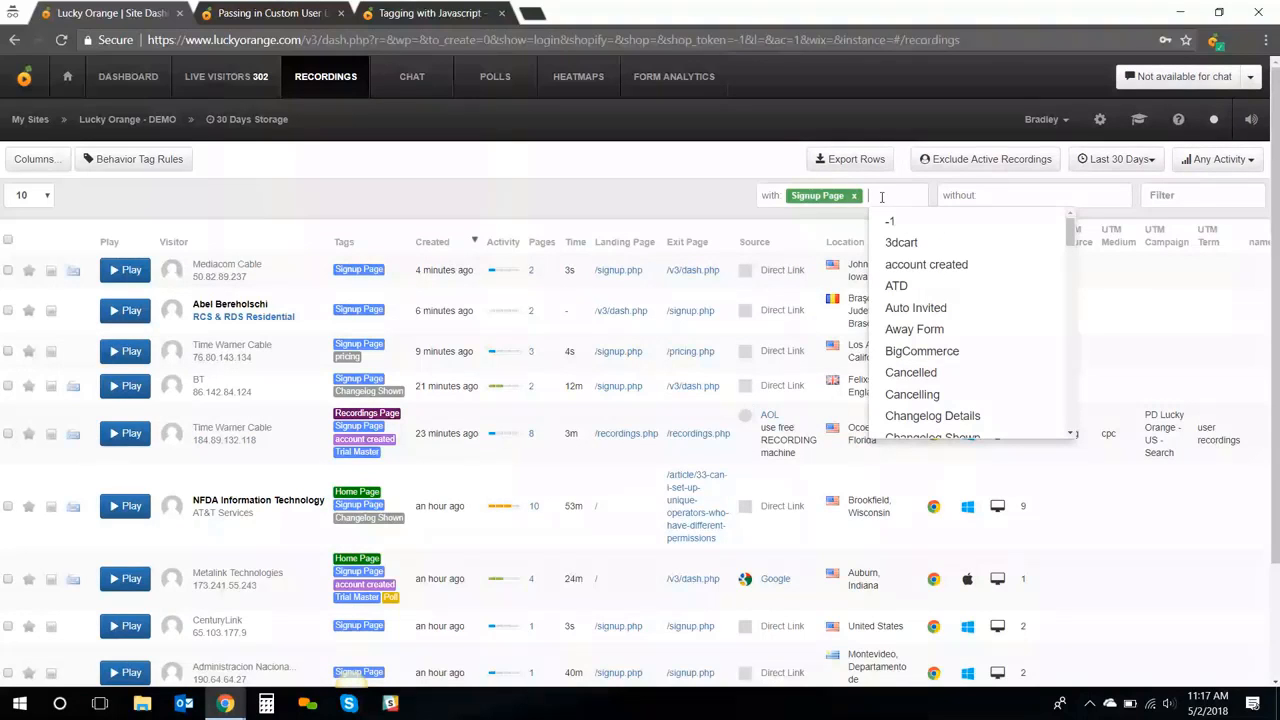
{"action": "left_click", "coordinate": [1032, 197]}
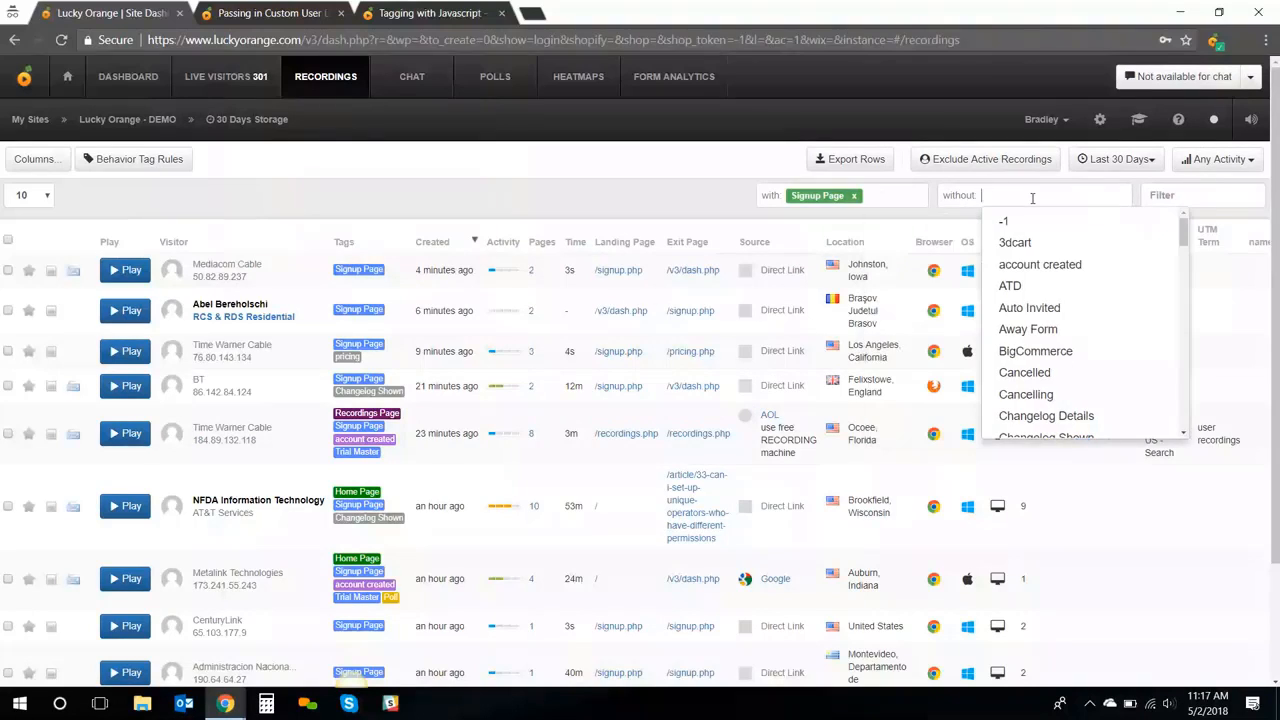
{"action": "left_click", "coordinate": [1045, 264]}
{"action": "left_click", "coordinate": [578, 170]}
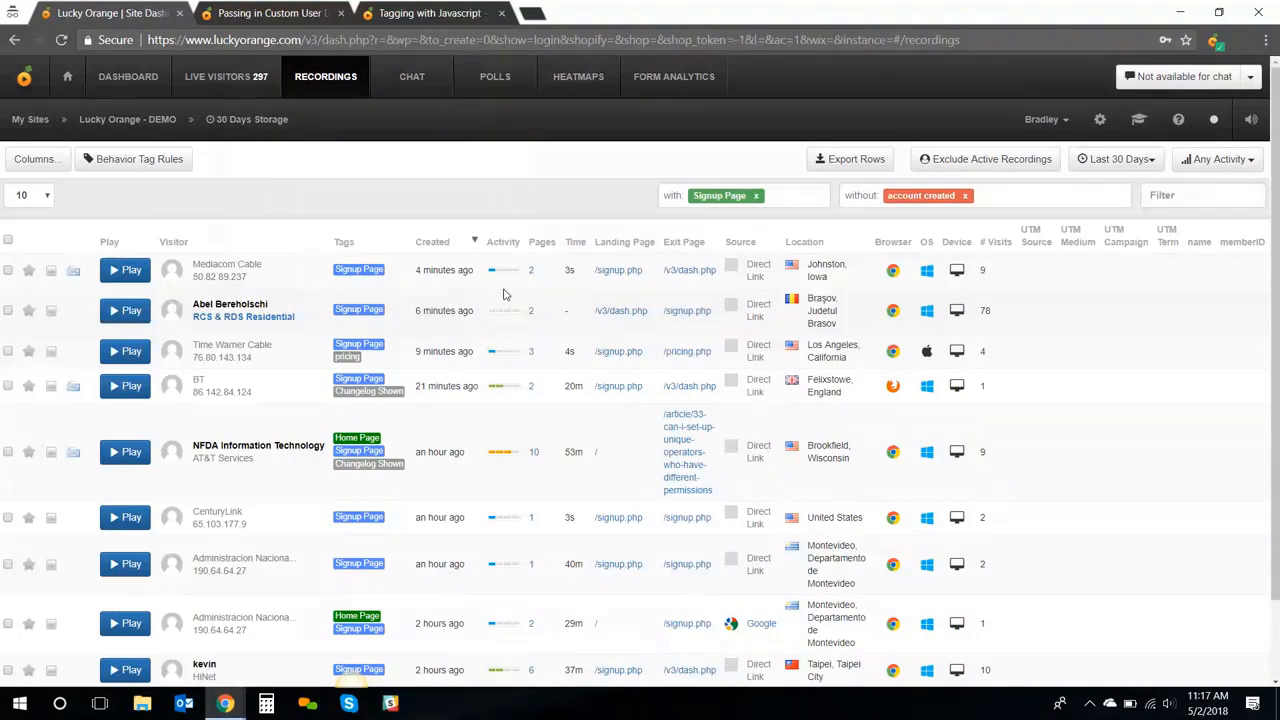
{"action": "left_click", "coordinate": [756, 196]}
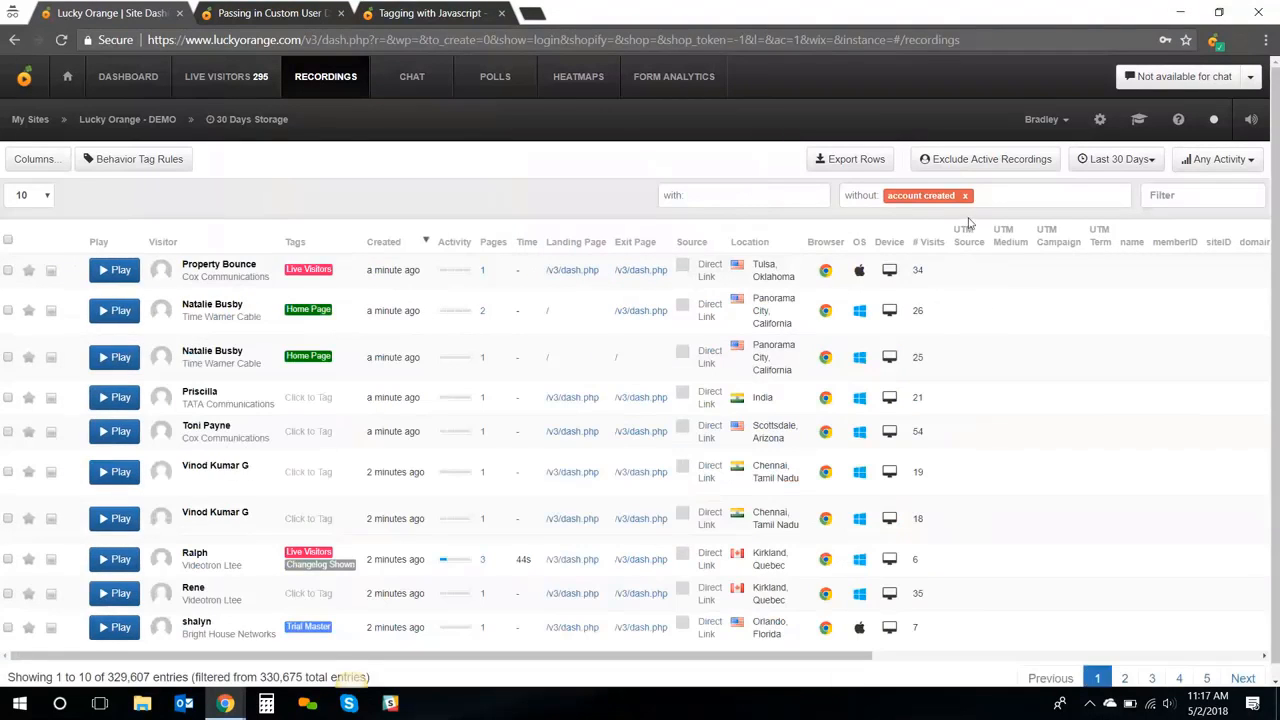
{"action": "left_click", "coordinate": [965, 196]}
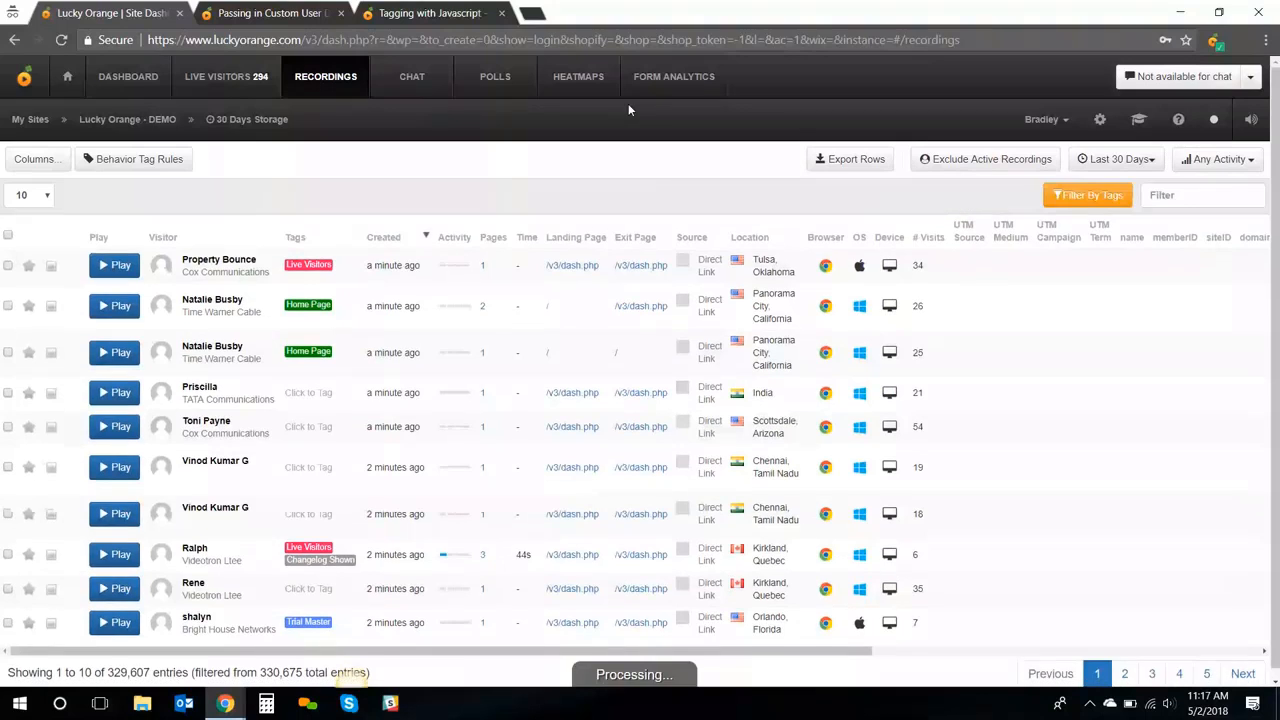
Read the 'Tagging with Javascript' article down to its _loq.push customTag example
{"action": "left_click", "coordinate": [437, 14]}
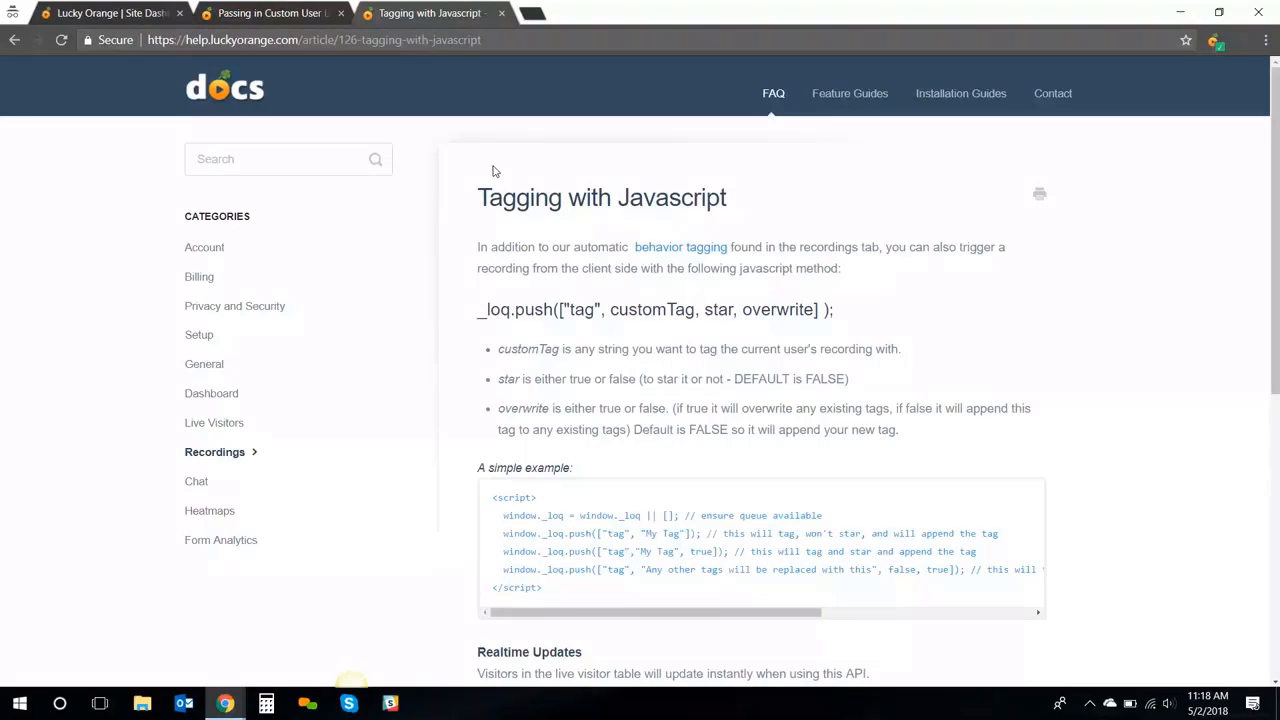
{"action": "scroll", "coordinate": [655, 276], "scroll_direction": "down", "scroll_amount": 1}
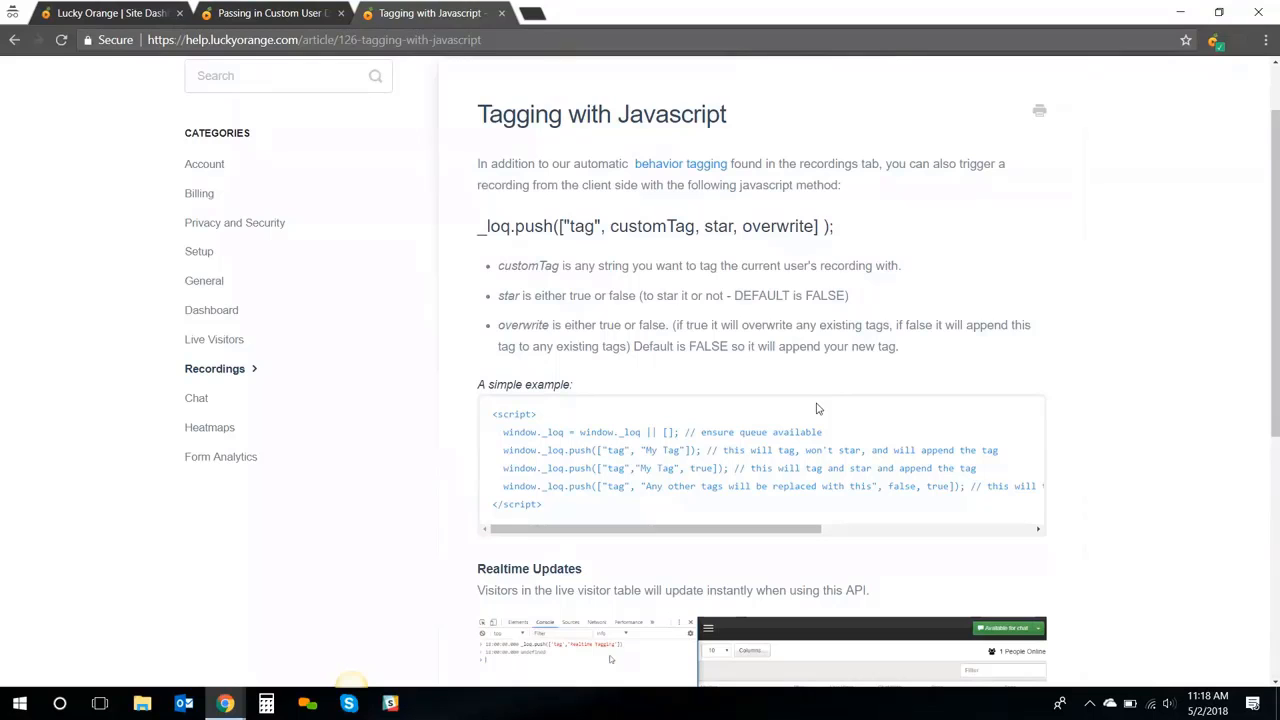
Return to the Lucky Orange Site Dashboard tab showing the Recordings table
{"action": "left_click", "coordinate": [155, 13]}
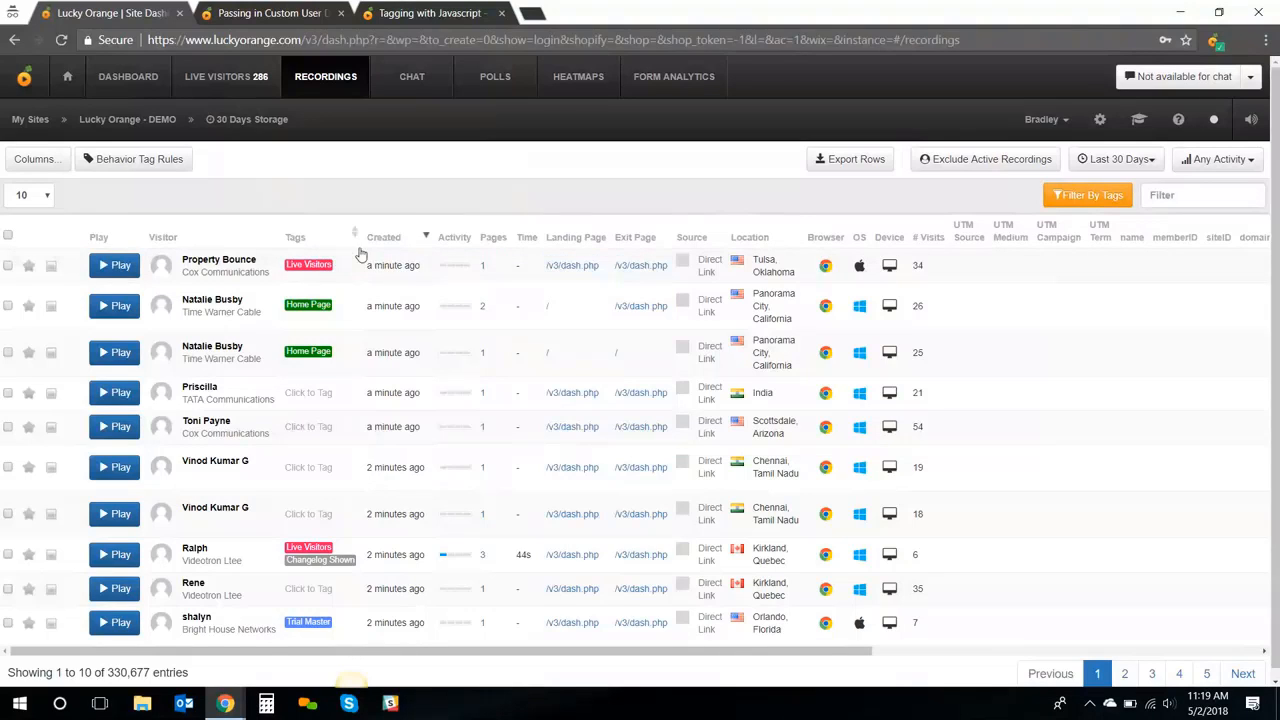
{"action": "mouse_move", "coordinate": [387, 265]}
{"action": "mouse_move", "coordinate": [463, 432]}
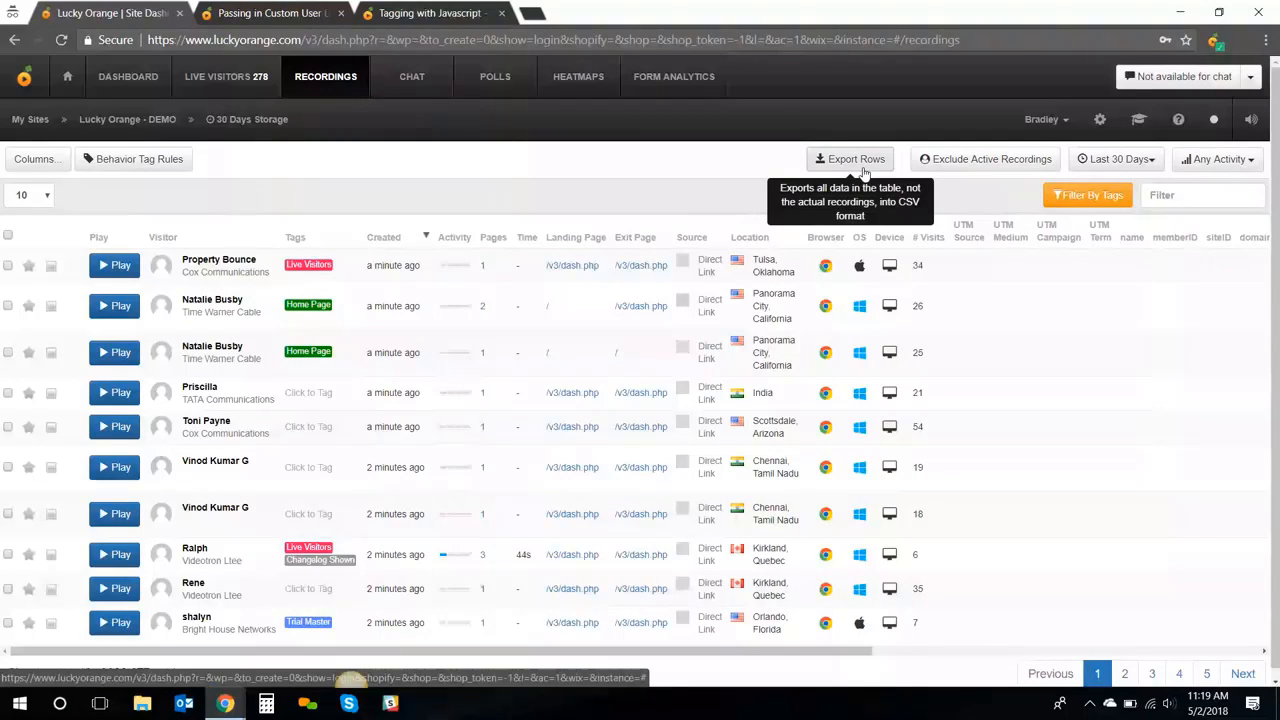
{"action": "left_click", "coordinate": [1108, 163]}
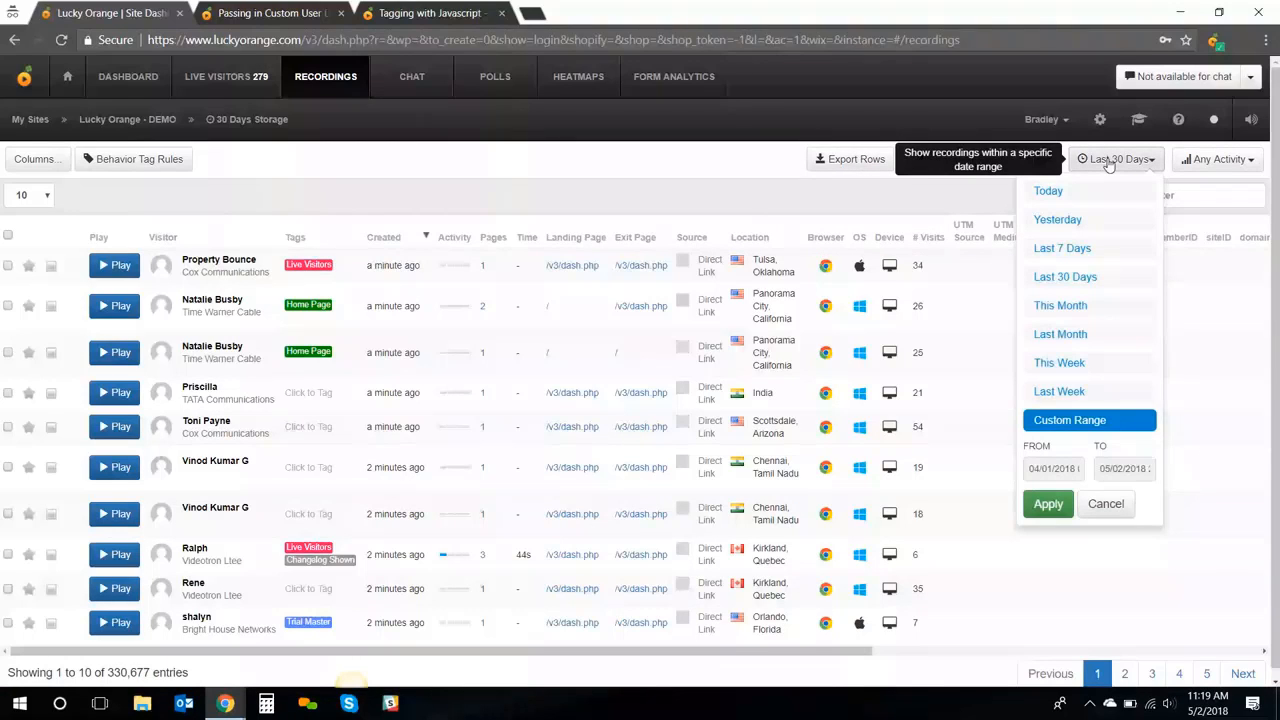
{"action": "left_click", "coordinate": [1064, 422]}
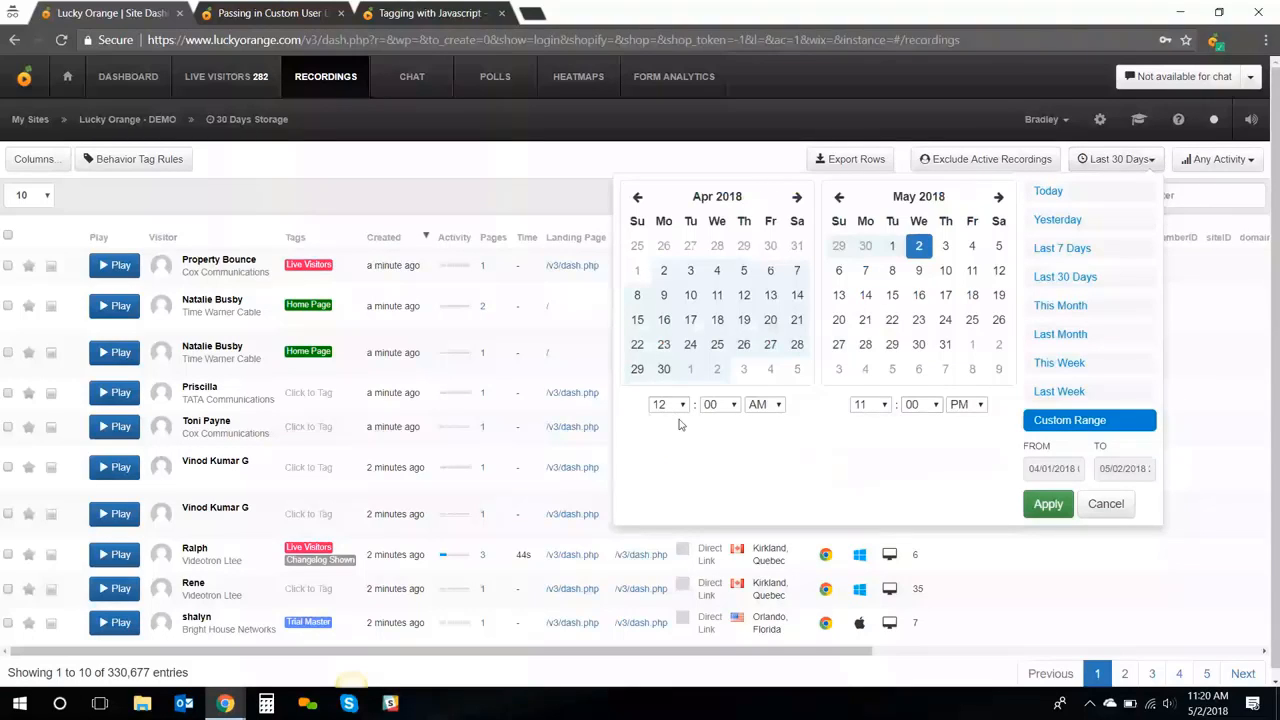
{"action": "left_click", "coordinate": [1105, 504]}
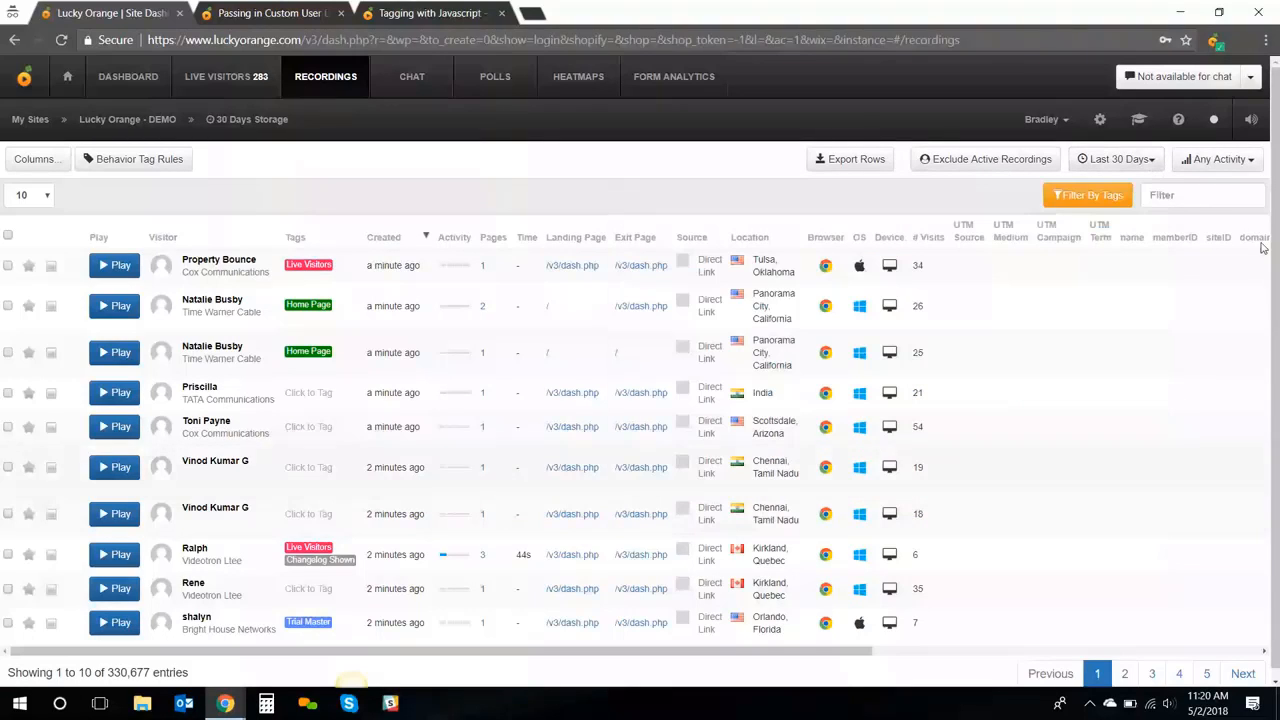
{"action": "left_click", "coordinate": [1222, 160]}
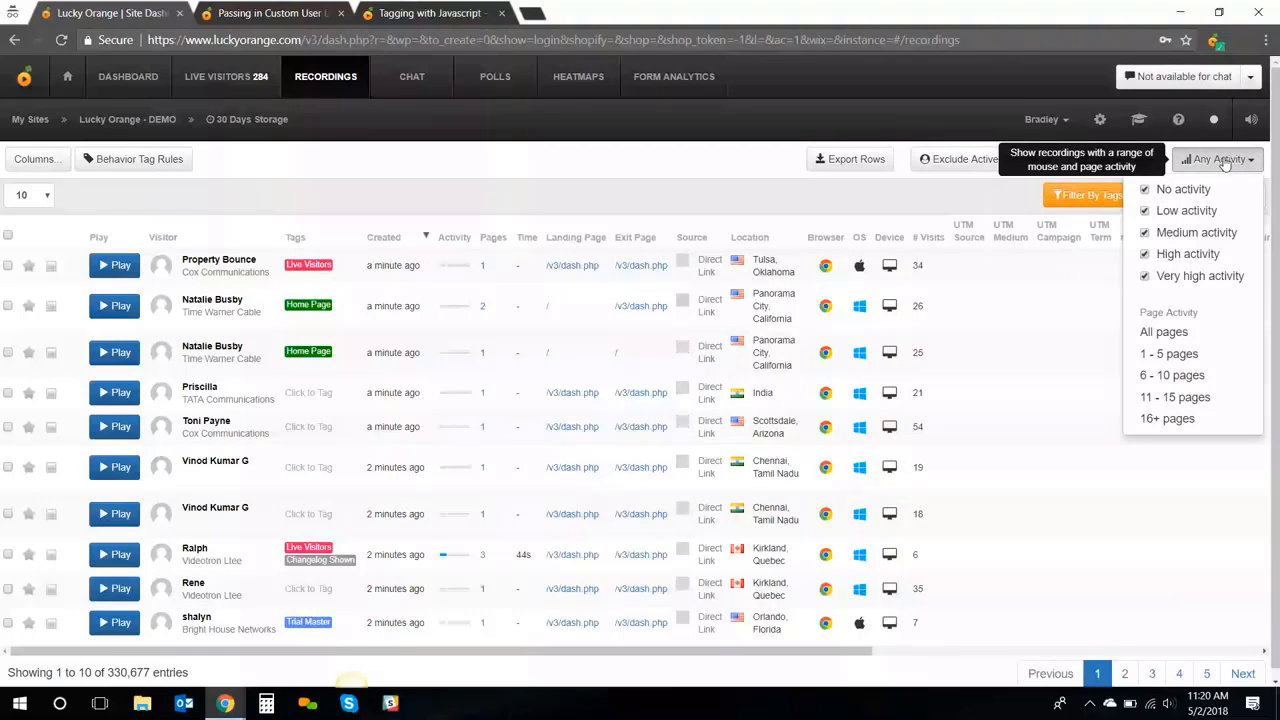
{"action": "left_click", "coordinate": [1222, 160]}
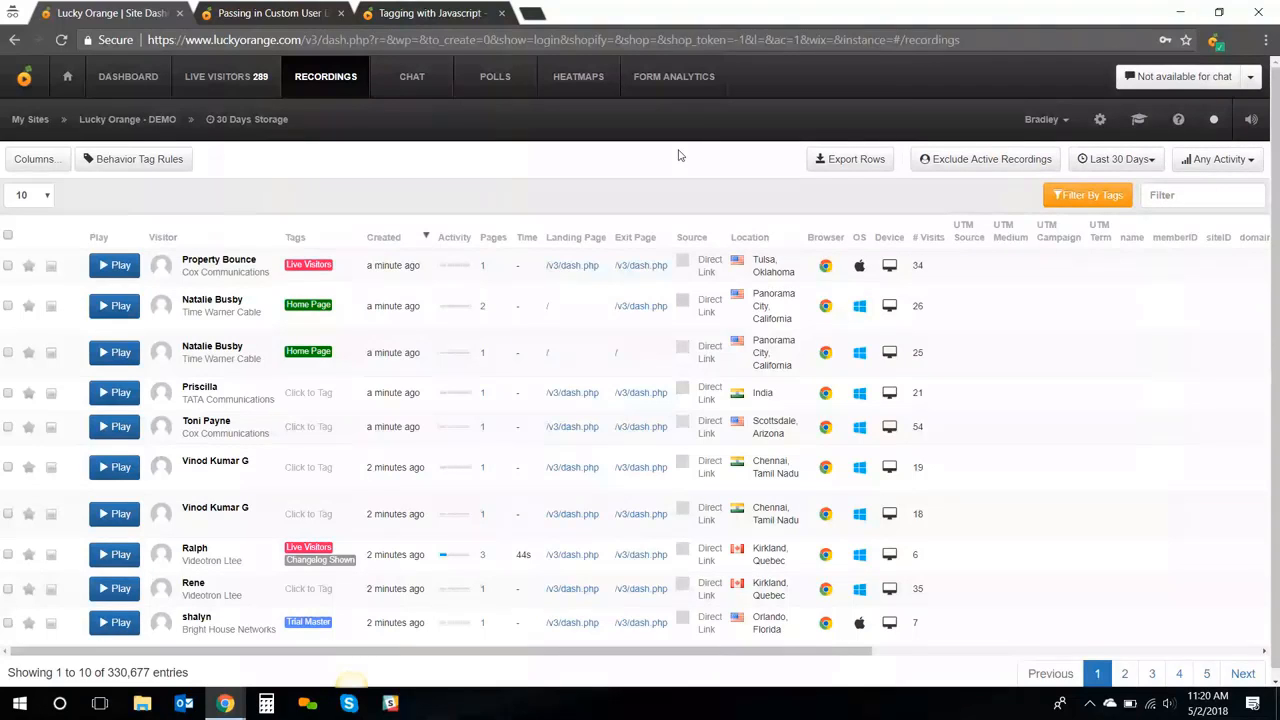
{"action": "left_click", "coordinate": [1212, 199]}
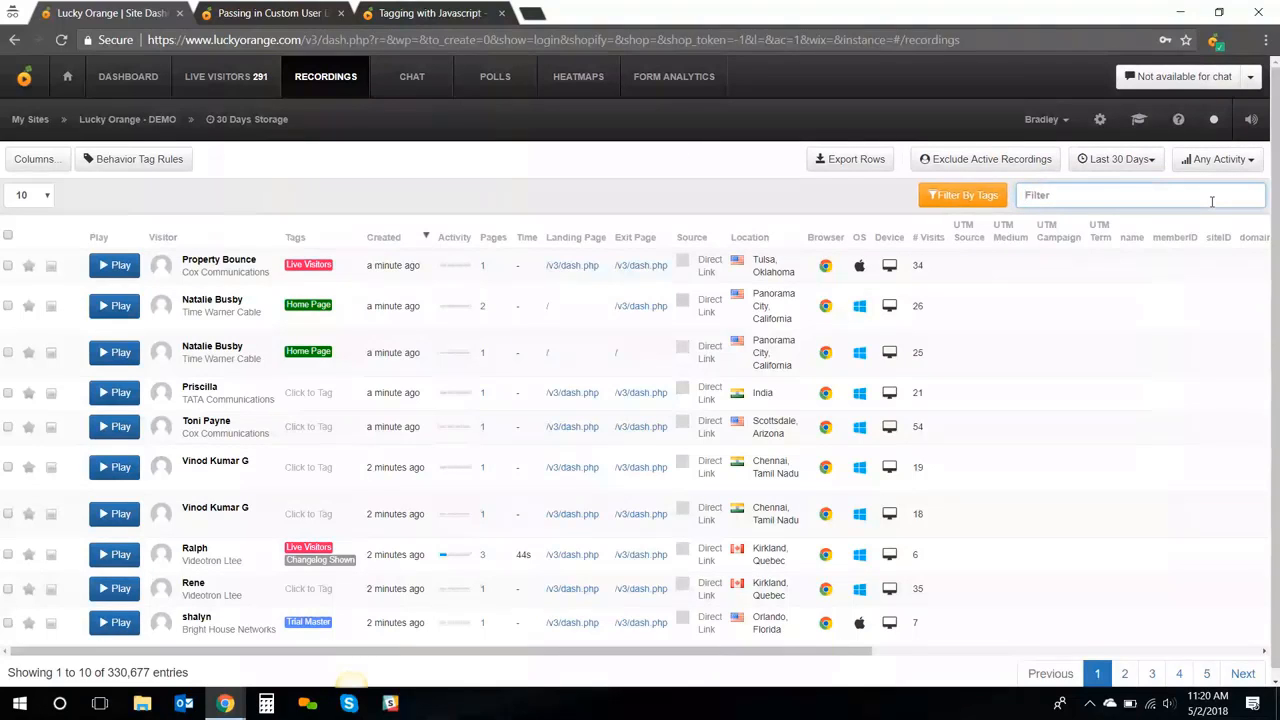
{"action": "type", "text": "demo"}
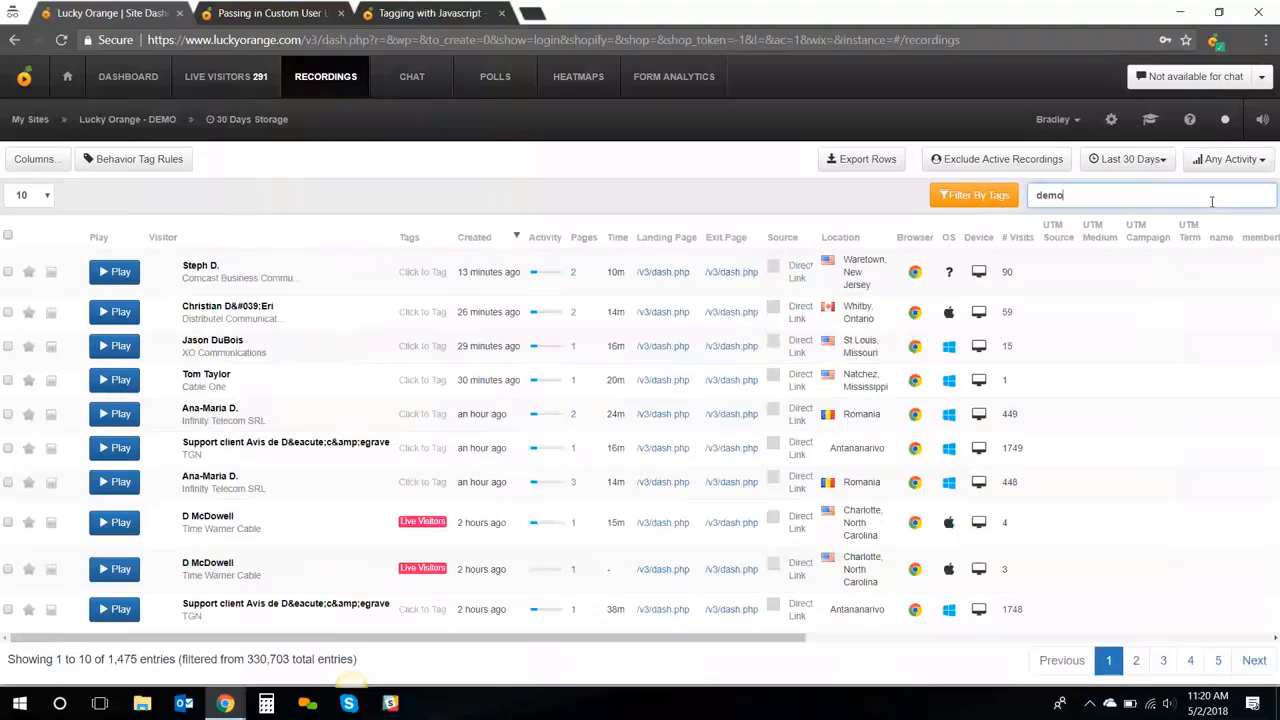
{"action": "type", "text": "1"}
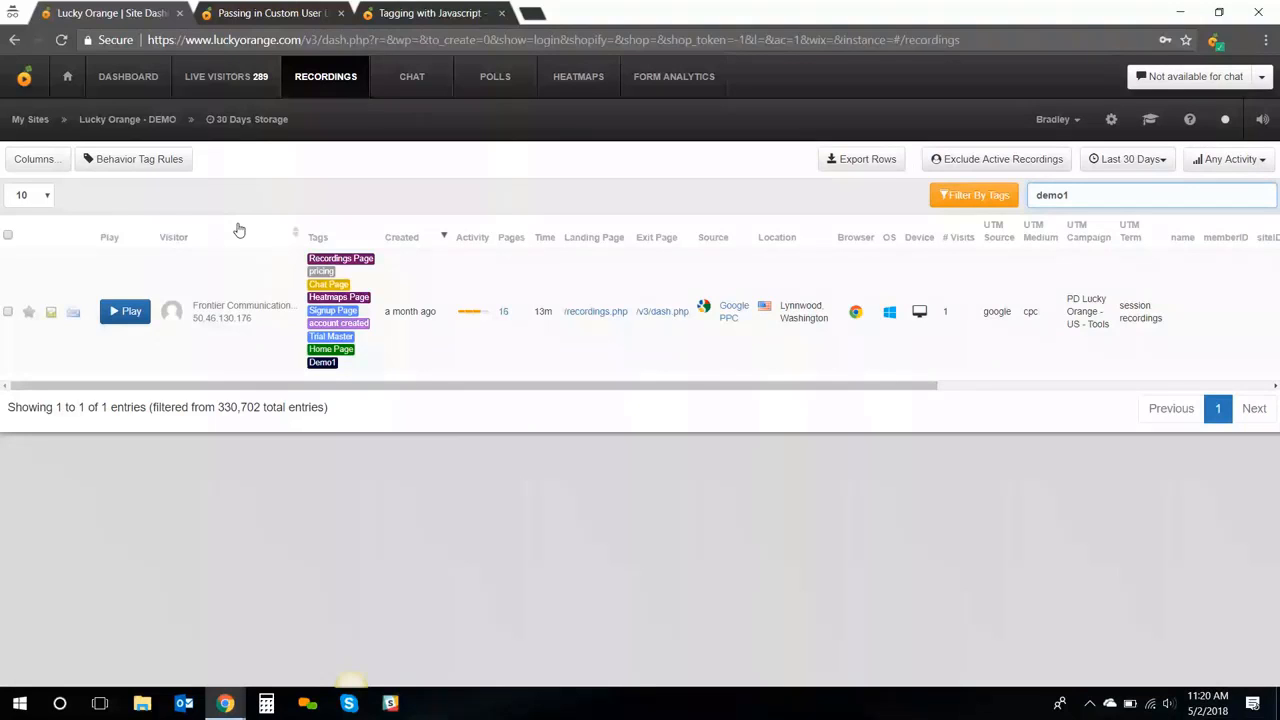
Play the recording tagged Demo1
{"action": "left_click", "coordinate": [126, 315]}
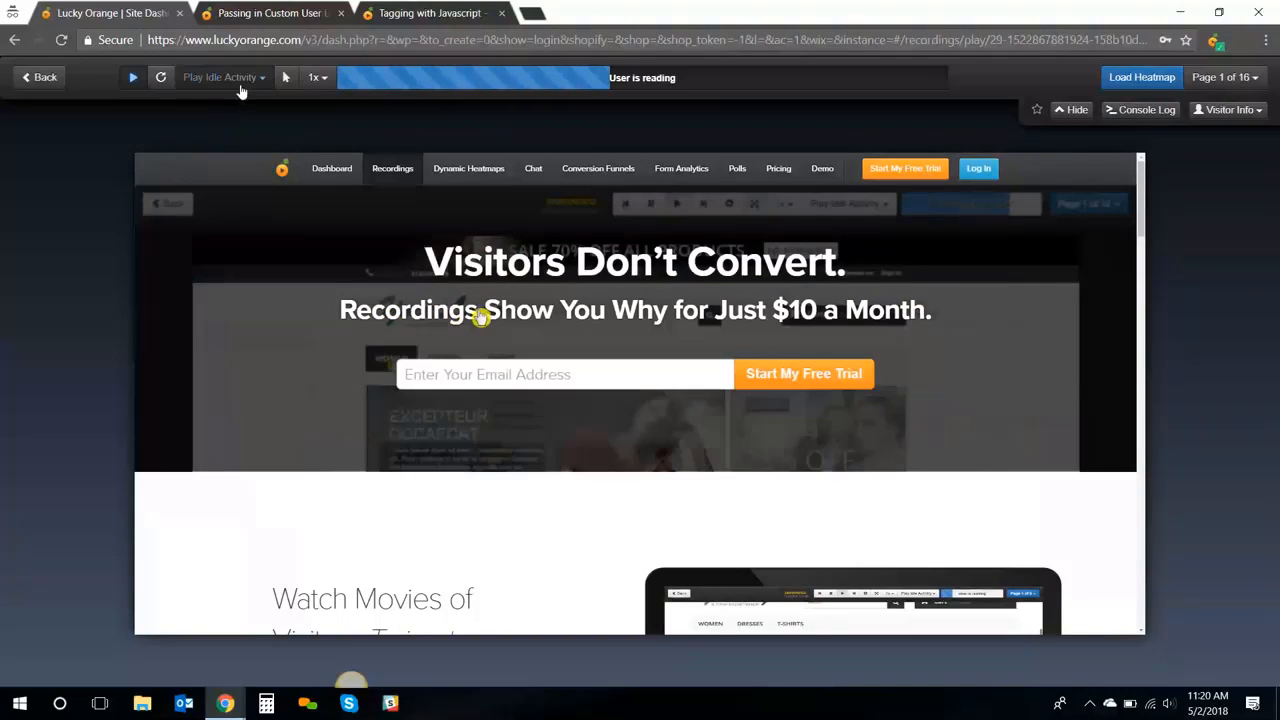
Set the replay to Skip Idle Activity, turn on Mouse Paths, and list the 16 visited pages
{"action": "left_click", "coordinate": [238, 80]}
{"action": "left_click", "coordinate": [238, 116]}
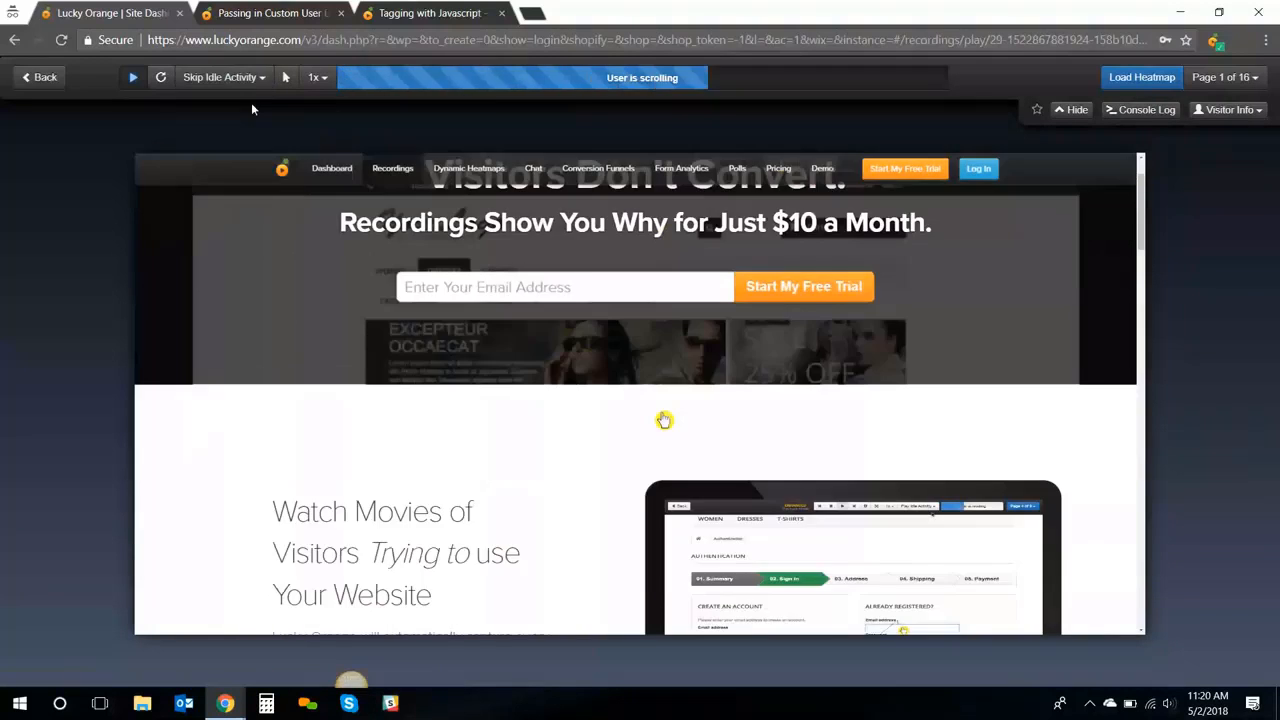
{"action": "left_click", "coordinate": [282, 86]}
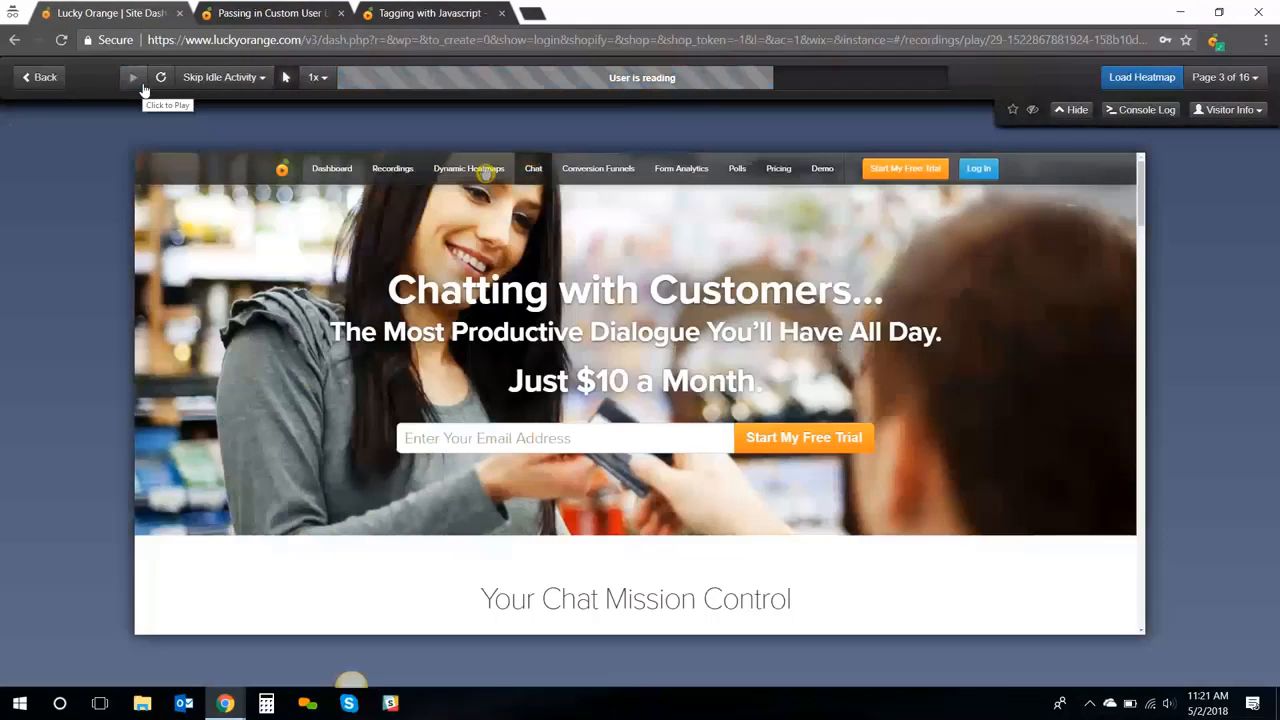
{"action": "left_click", "coordinate": [1212, 80]}
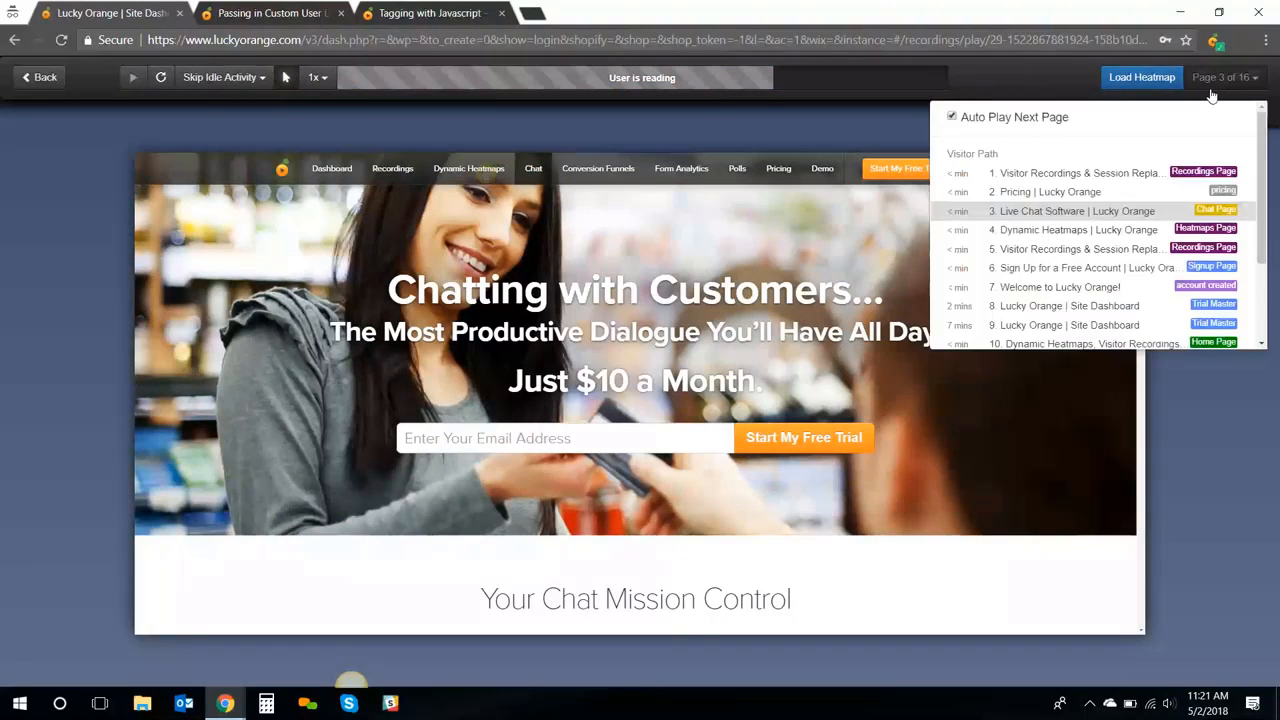
Jump to the sign-up page, play and pause it, then view Visitor Info (Chrome 65, Windows 10)
{"action": "left_click", "coordinate": [1120, 277]}
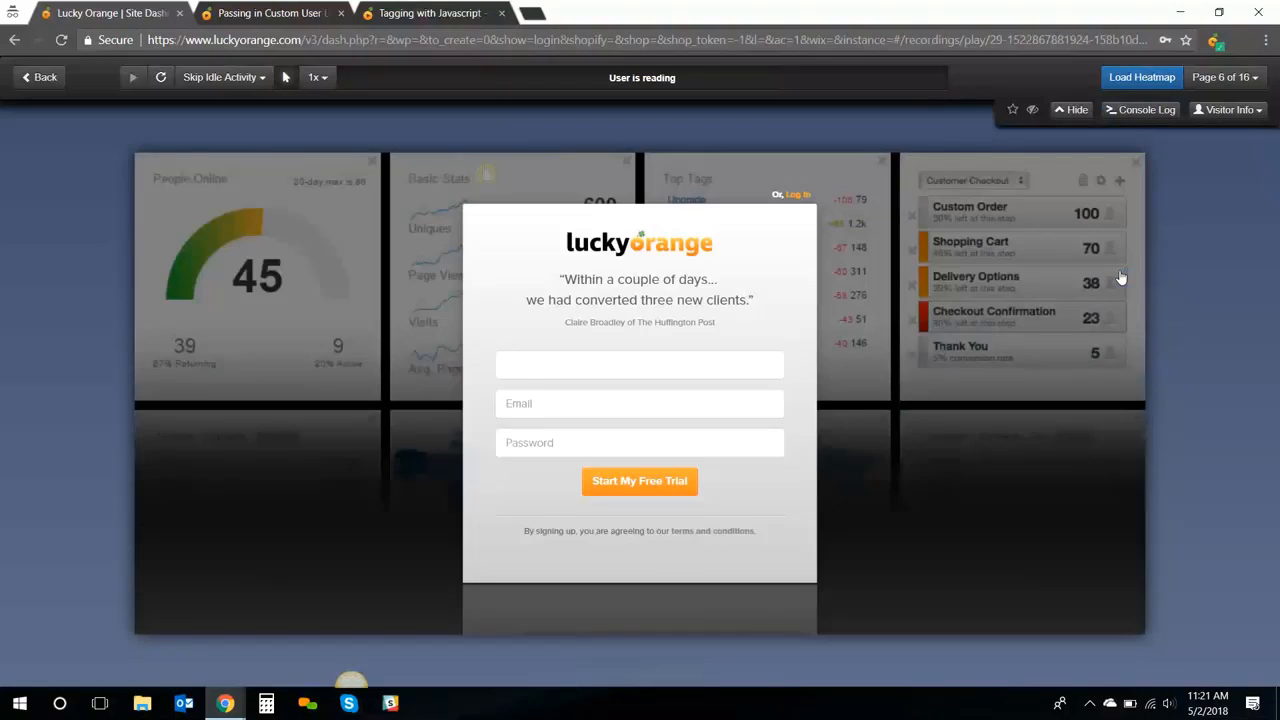
{"action": "left_click", "coordinate": [133, 78]}
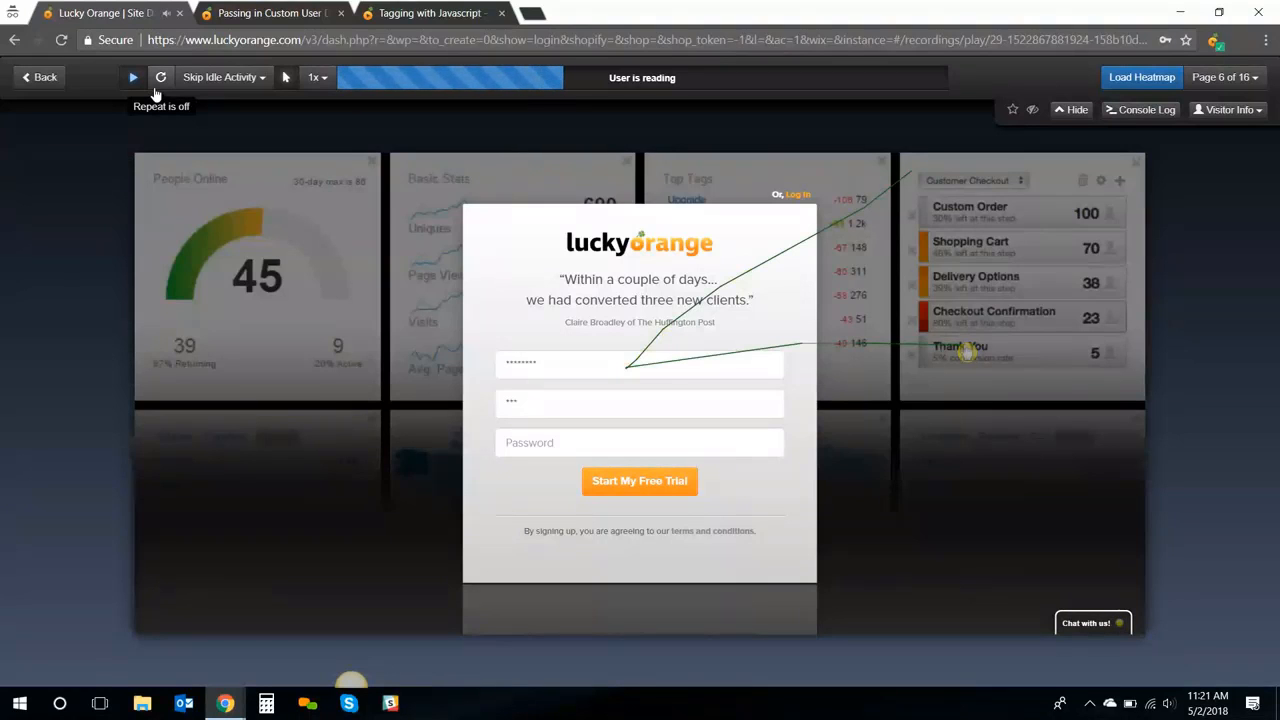
{"action": "left_click", "coordinate": [129, 79]}
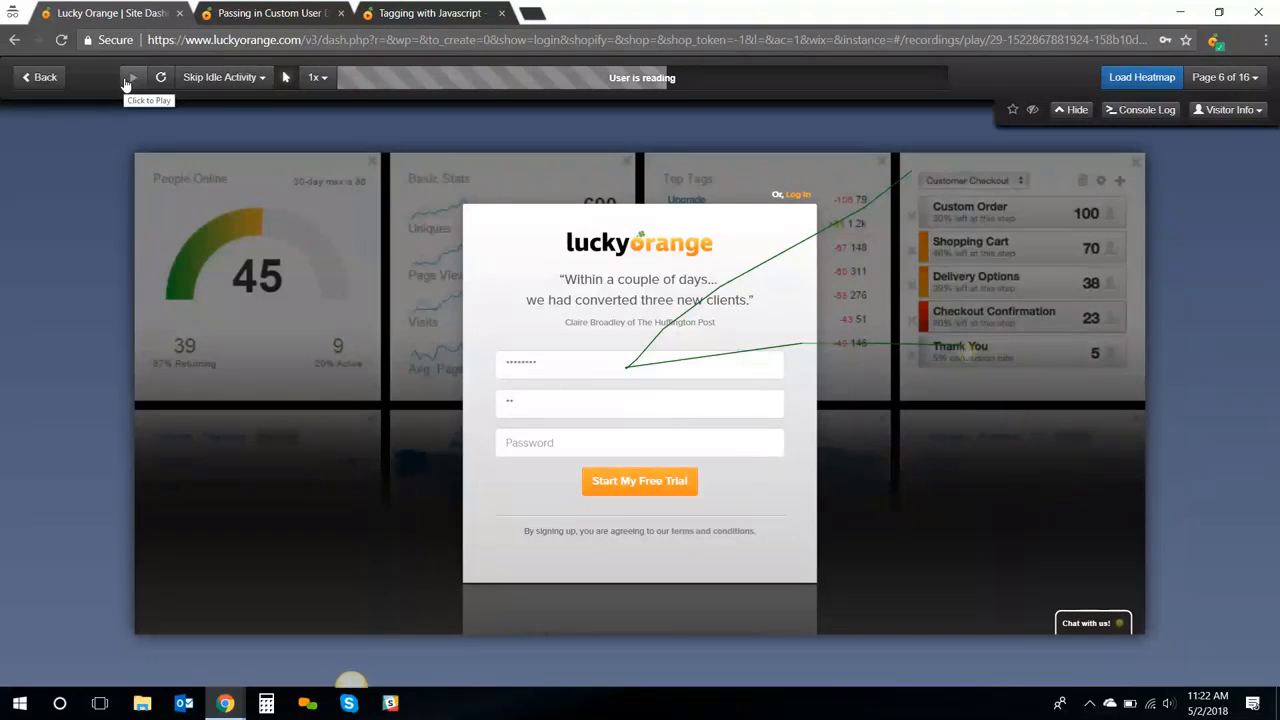
{"action": "left_click", "coordinate": [1213, 120]}
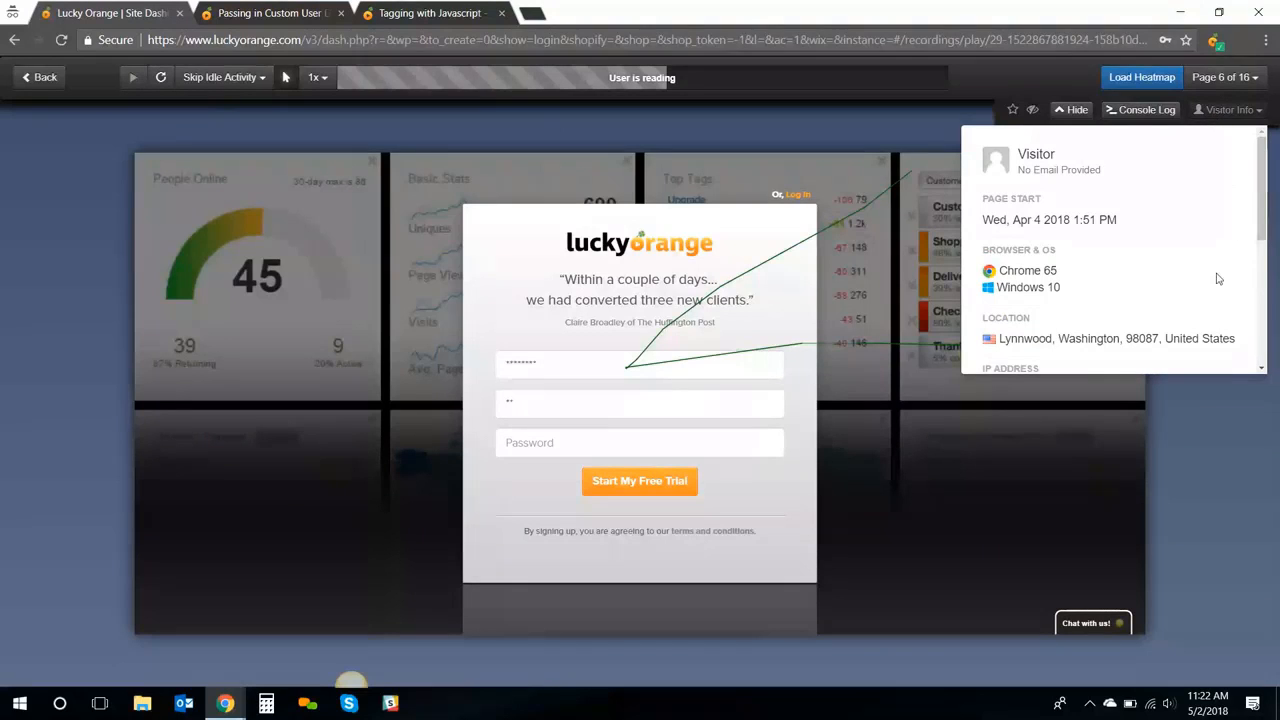
Close the Visitor Info panel, show the Console Log, and select the page address
{"action": "scroll", "coordinate": [1245, 268], "scroll_direction": "down", "scroll_amount": 1}
{"action": "left_click_drag", "start_coordinate": [1270, 258], "coordinate": [1265, 335]}
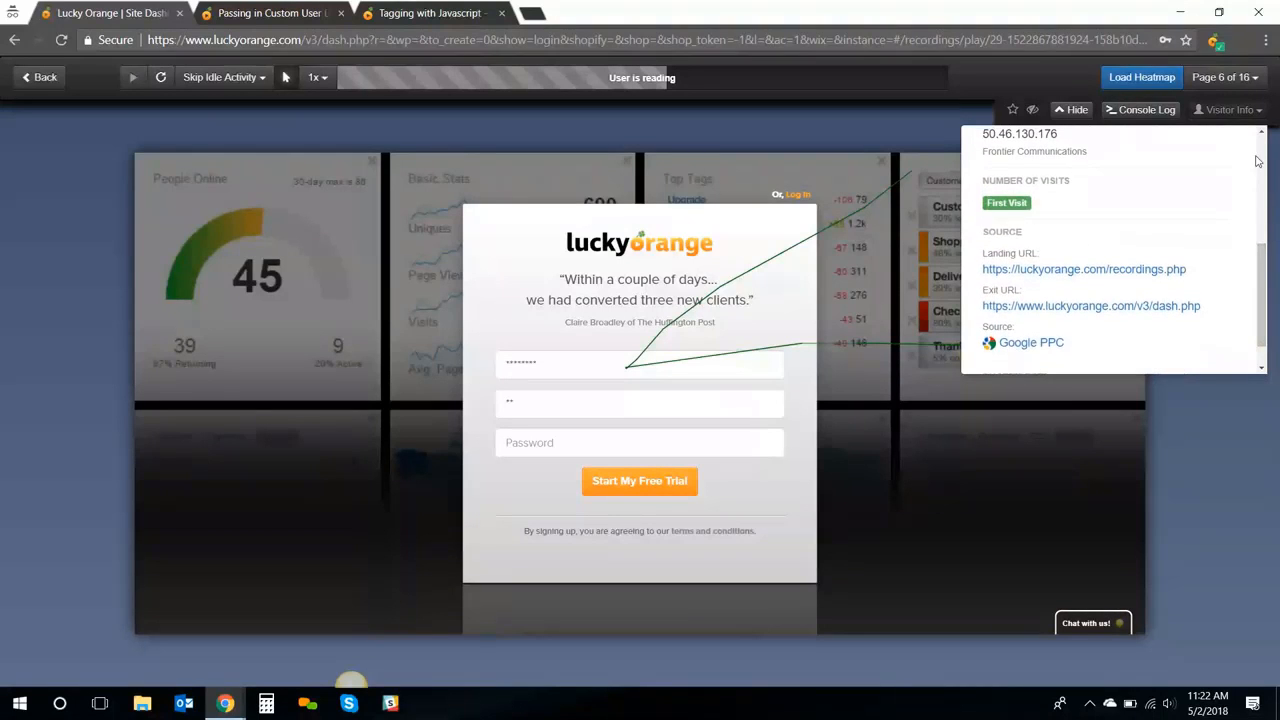
{"action": "left_click", "coordinate": [1226, 110]}
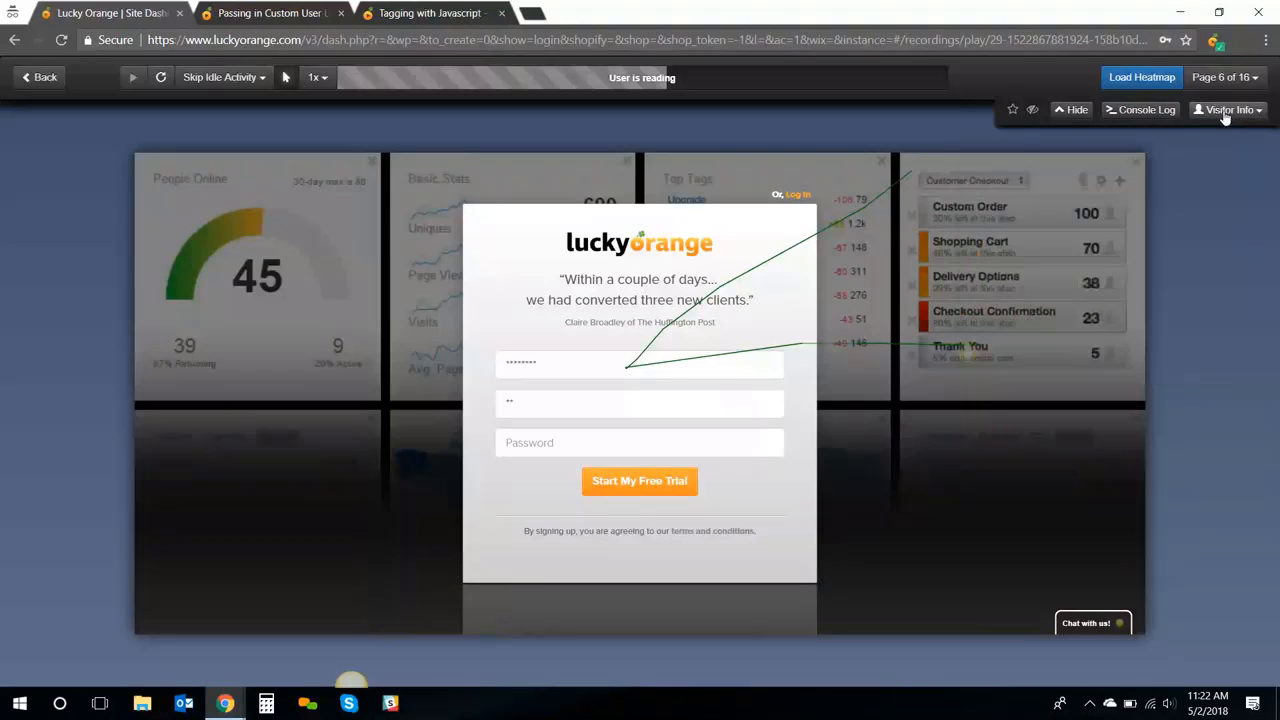
{"action": "left_click", "coordinate": [1145, 110]}
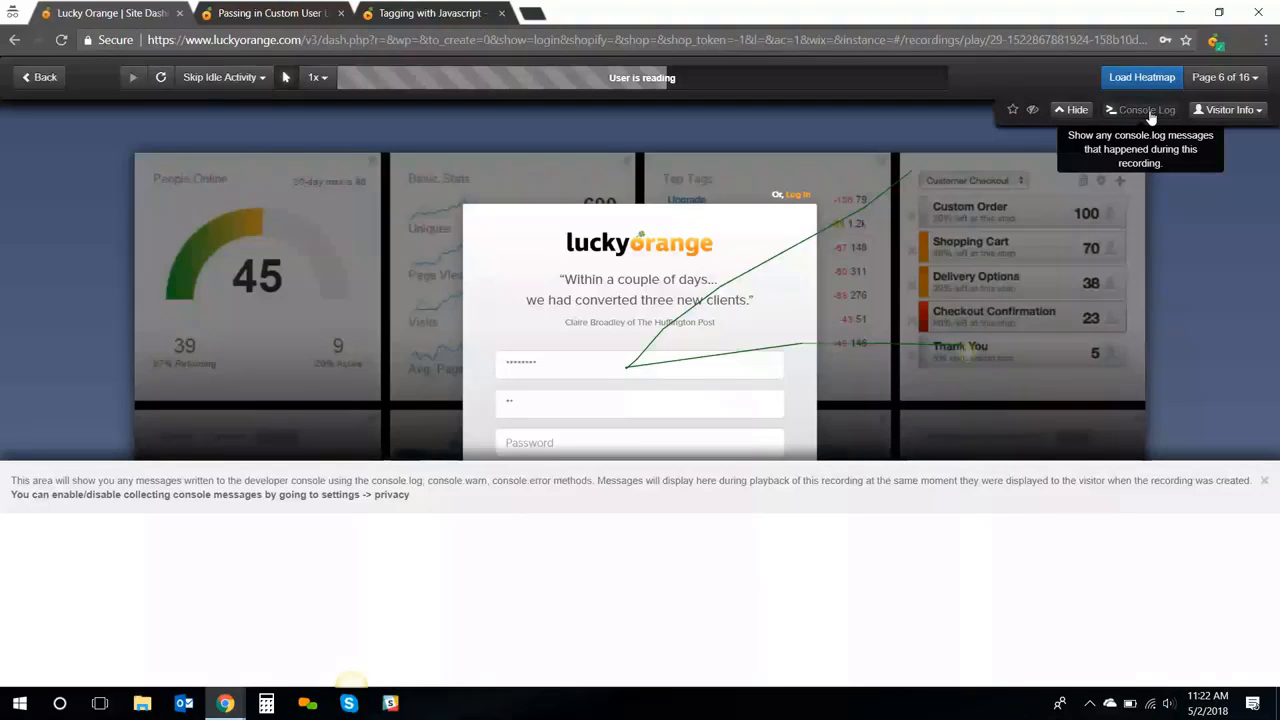
{"action": "left_click", "coordinate": [668, 38]}
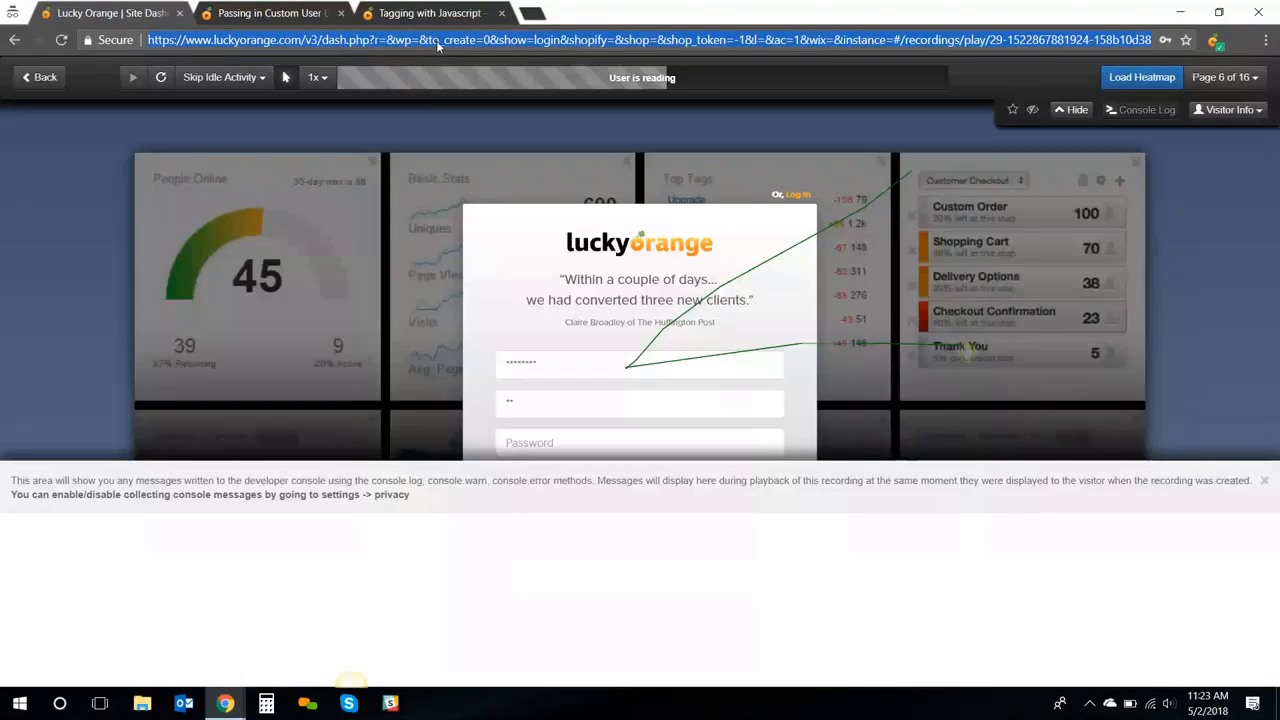
Go back to Recordings, then open the Dashboard with the signup funnel widget
{"action": "left_click", "coordinate": [42, 77]}
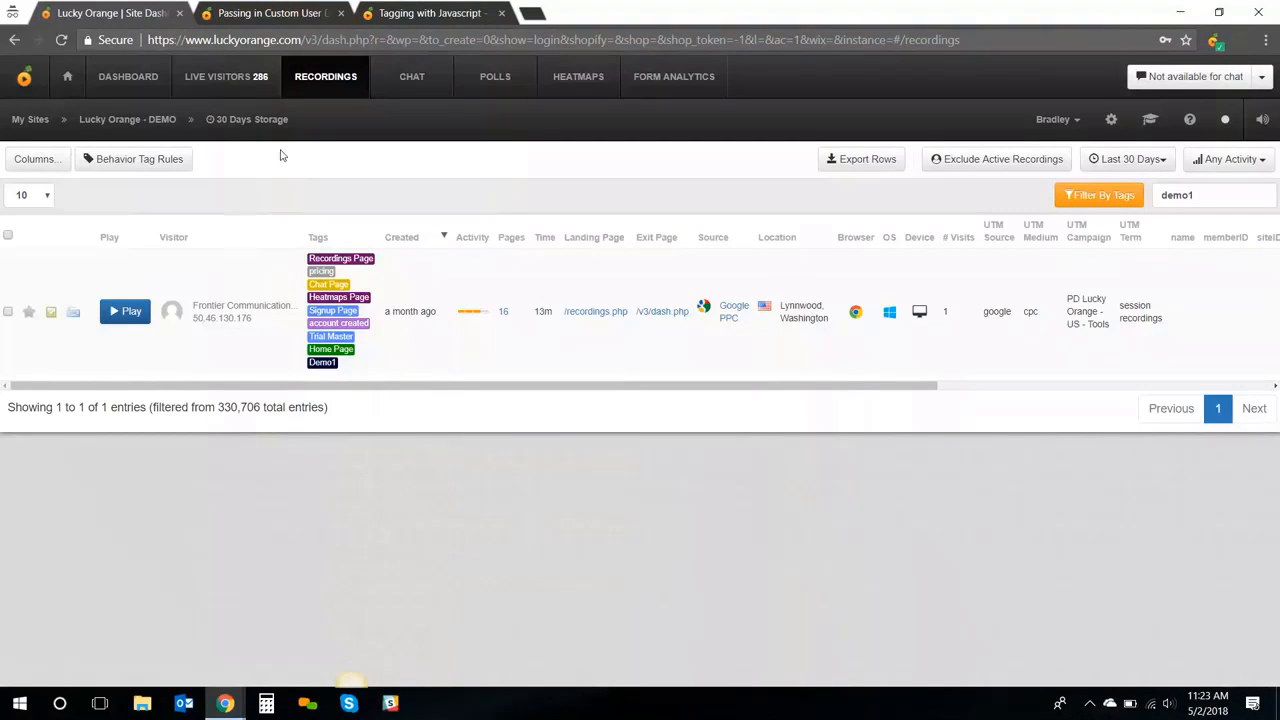
{"action": "left_click", "coordinate": [130, 77]}
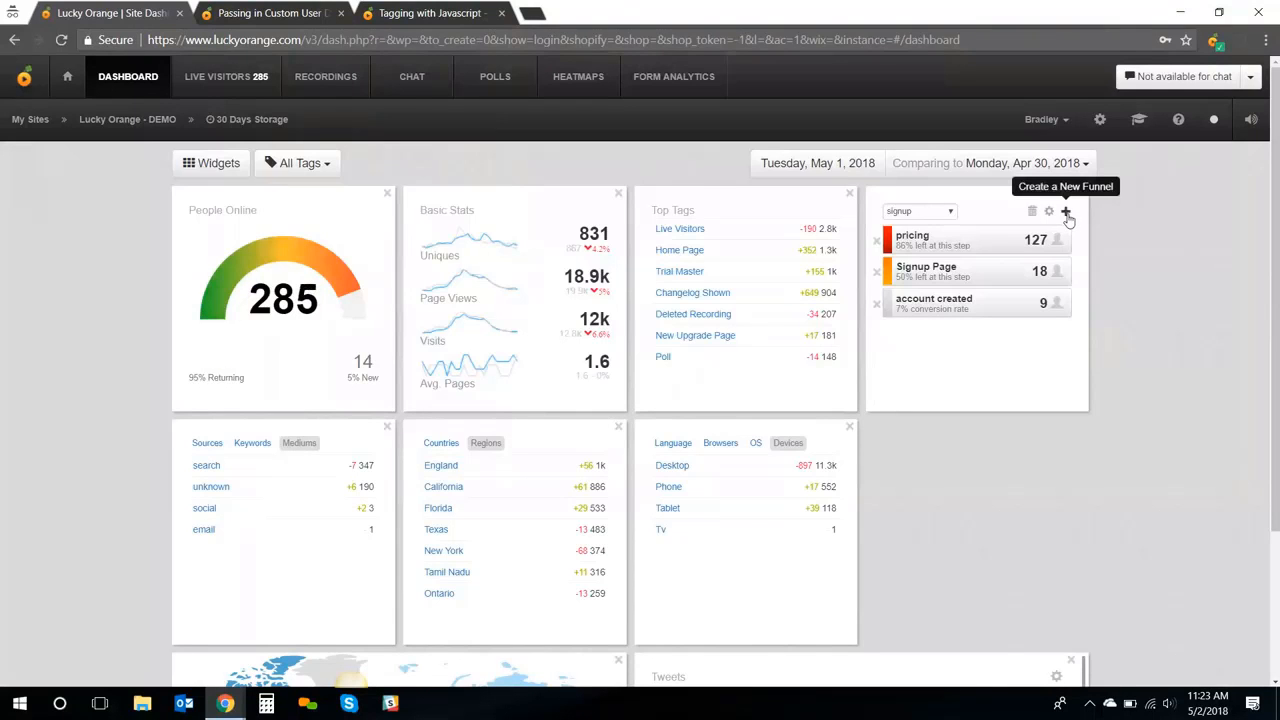
{"action": "left_click", "coordinate": [949, 212]}
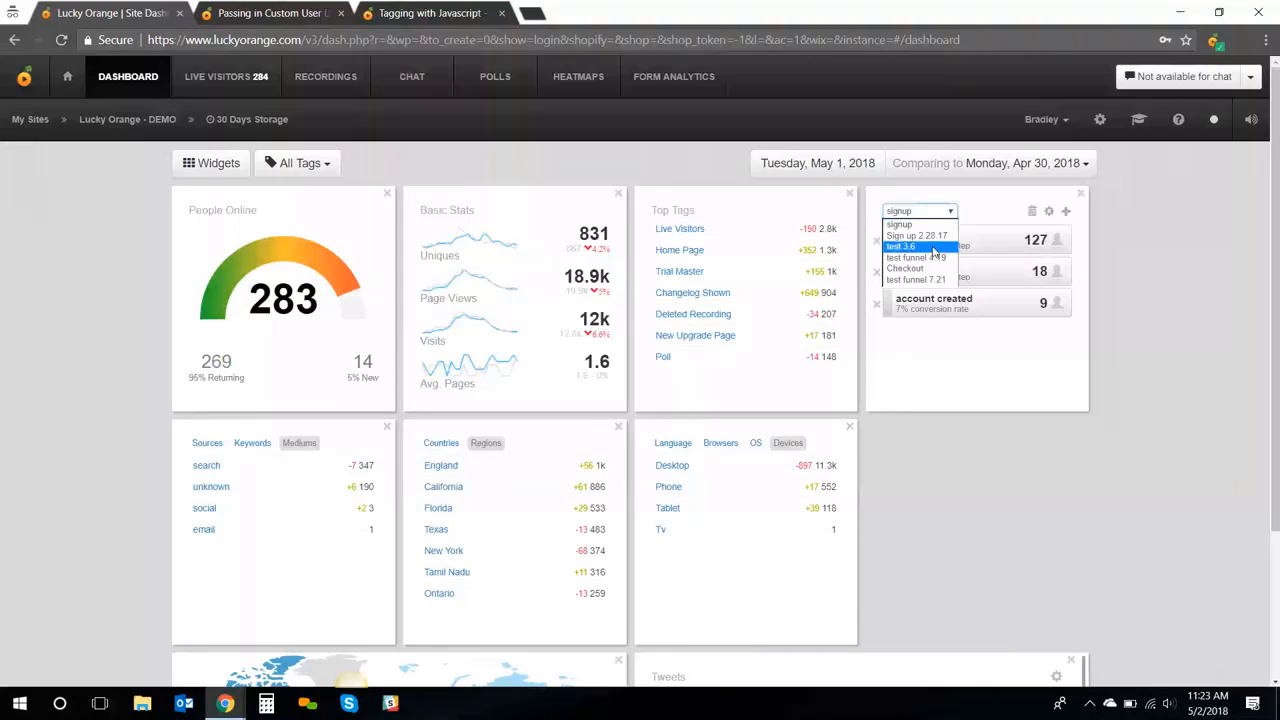
{"action": "left_click", "coordinate": [933, 247]}
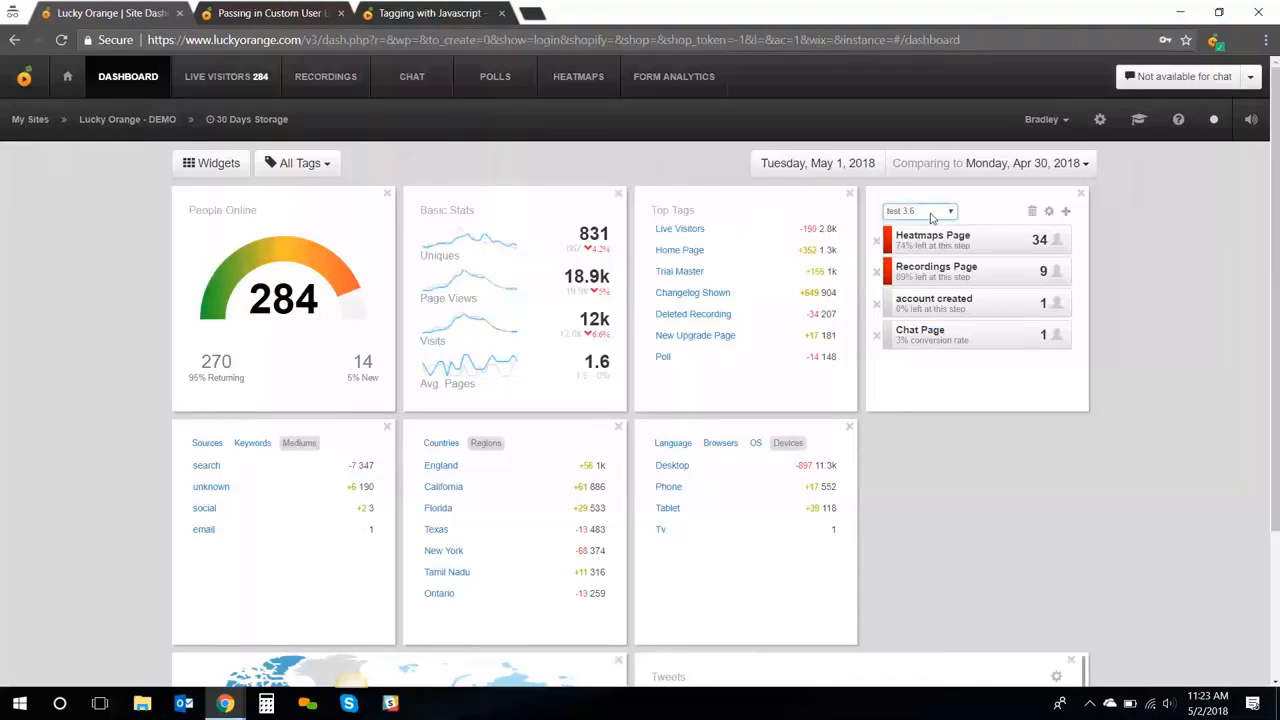
{"action": "left_click", "coordinate": [933, 212]}
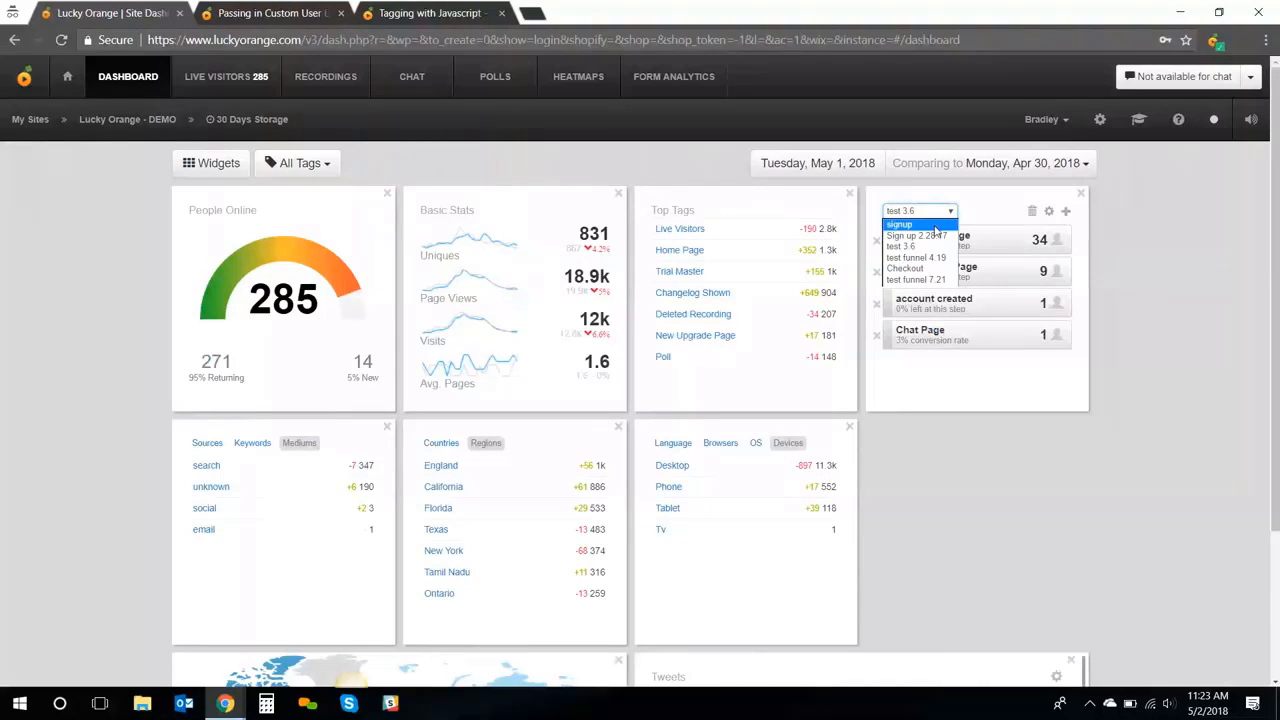
{"action": "left_click", "coordinate": [935, 226]}
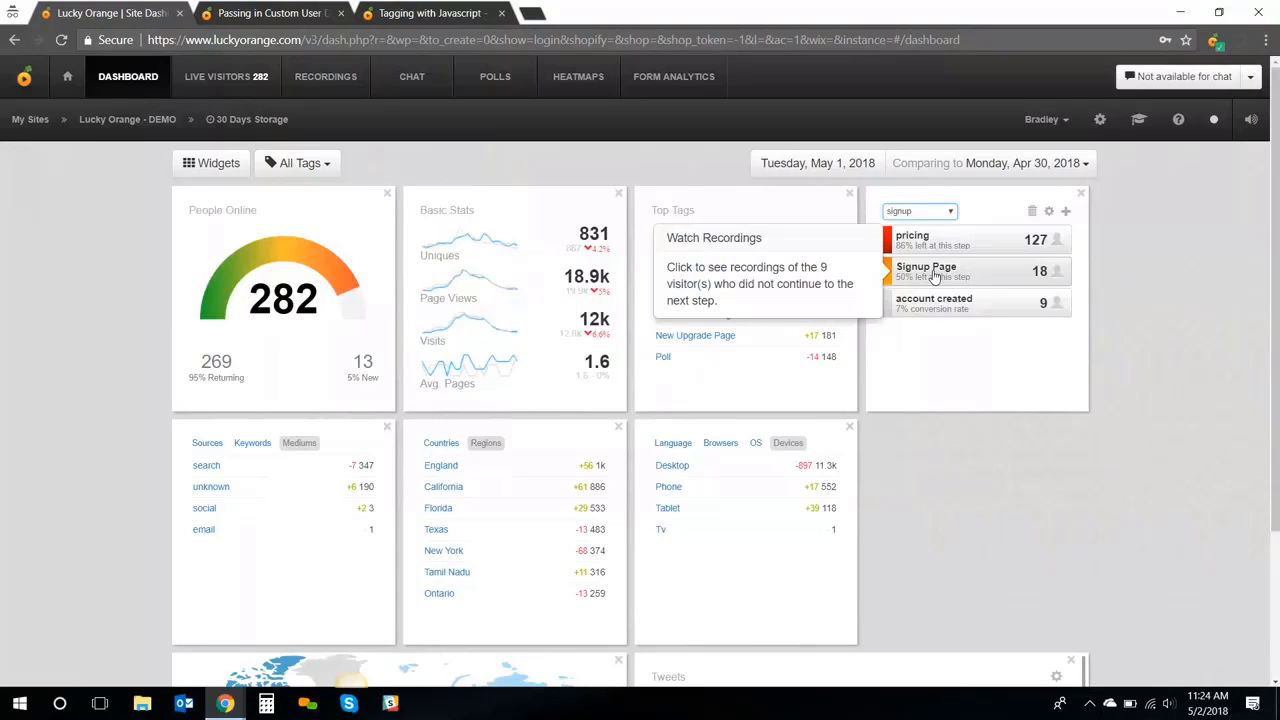
Show recordings of visitors who reached the Signup Page but never created an account
{"action": "left_click", "coordinate": [933, 276]}
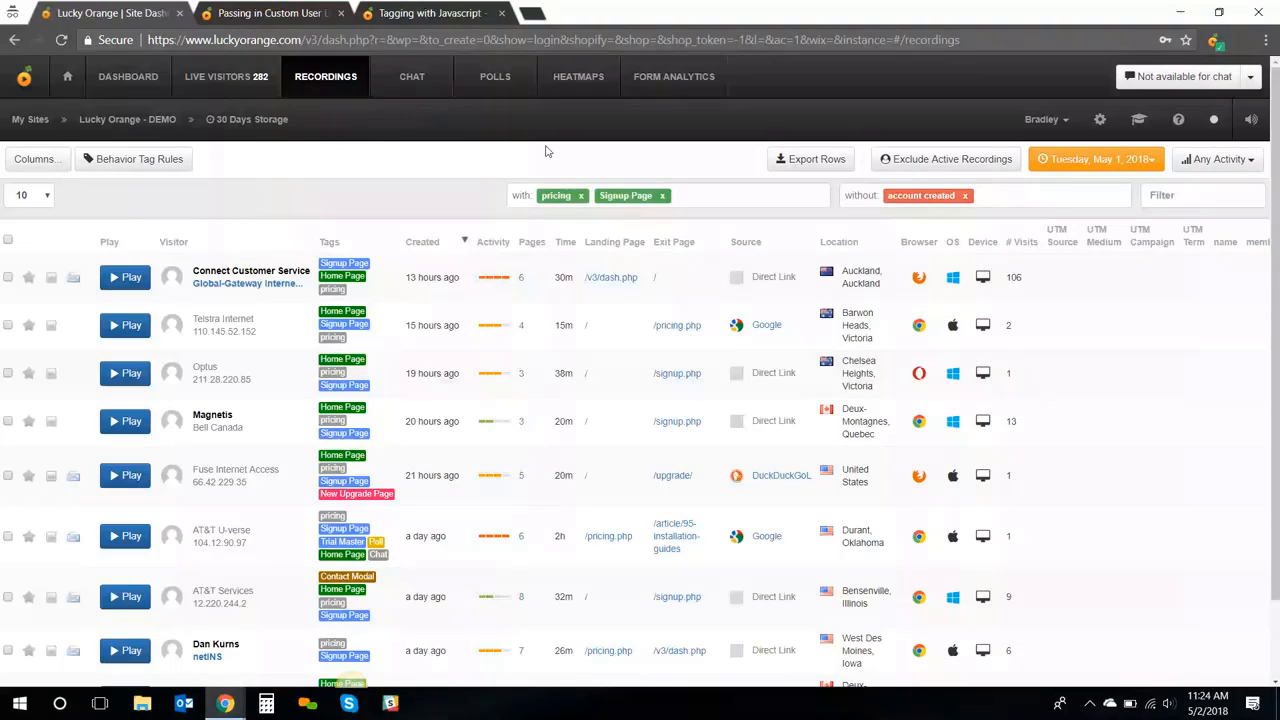
Switch to the live chat dashboard
{"action": "left_click", "coordinate": [411, 80]}
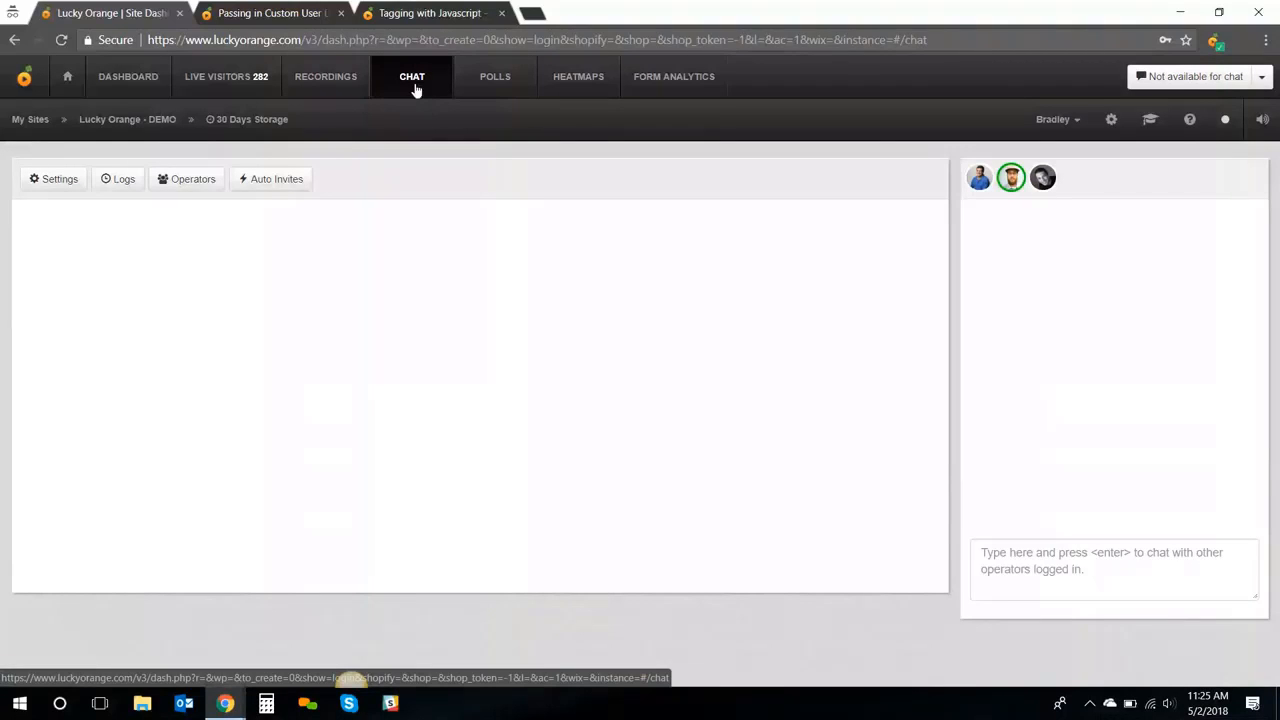
{"action": "left_click", "coordinate": [259, 80]}
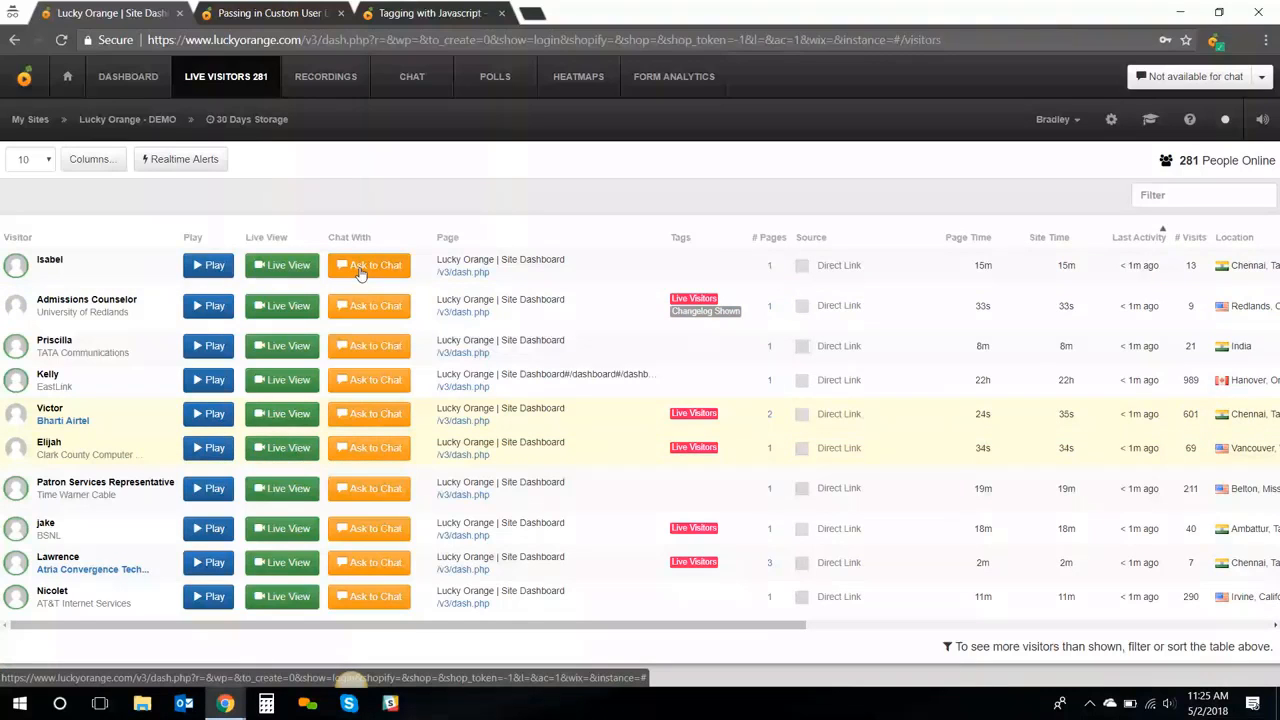
{"action": "left_click", "coordinate": [410, 78]}
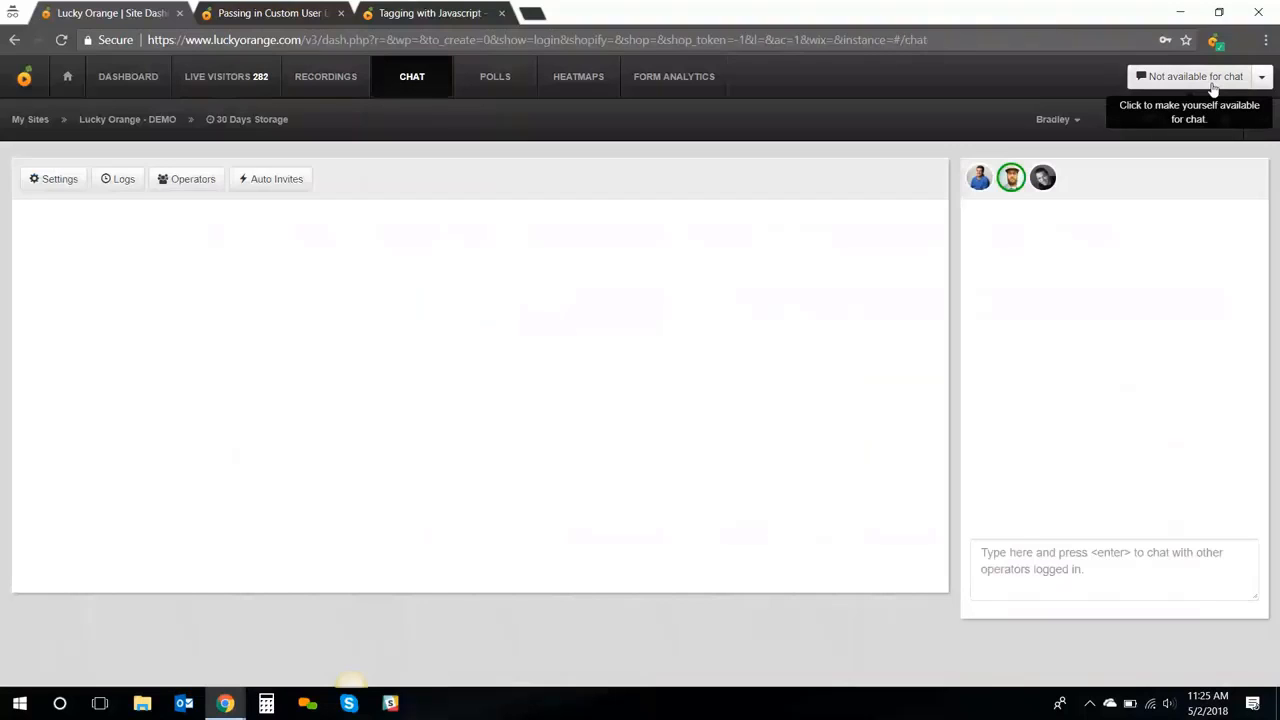
{"action": "left_click", "coordinate": [1212, 88]}
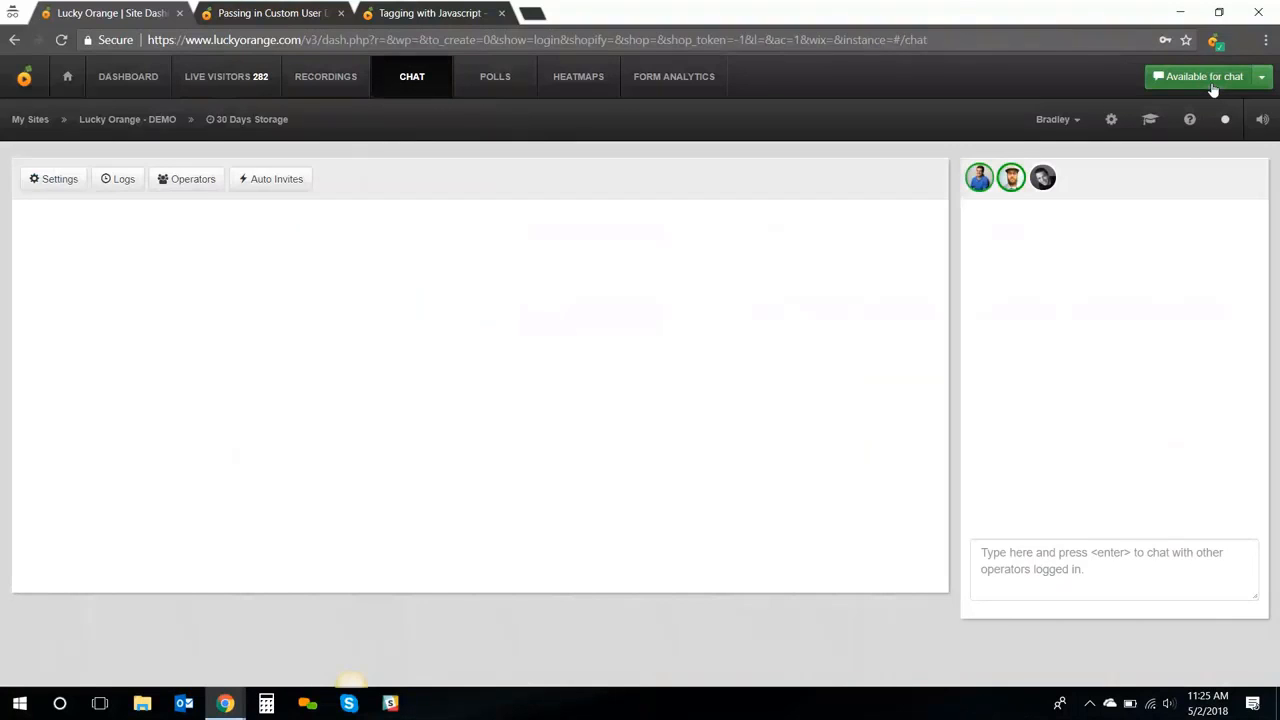
{"action": "left_click", "coordinate": [1212, 88]}
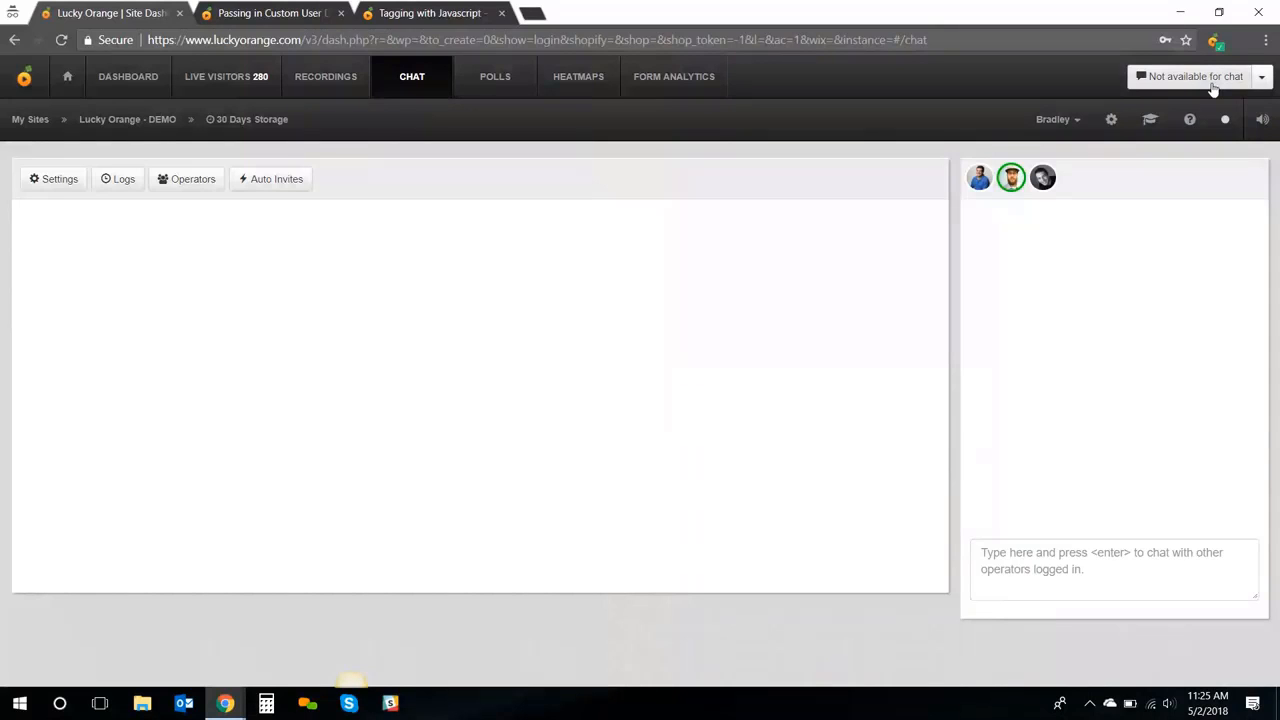
{"action": "left_click", "coordinate": [292, 189]}
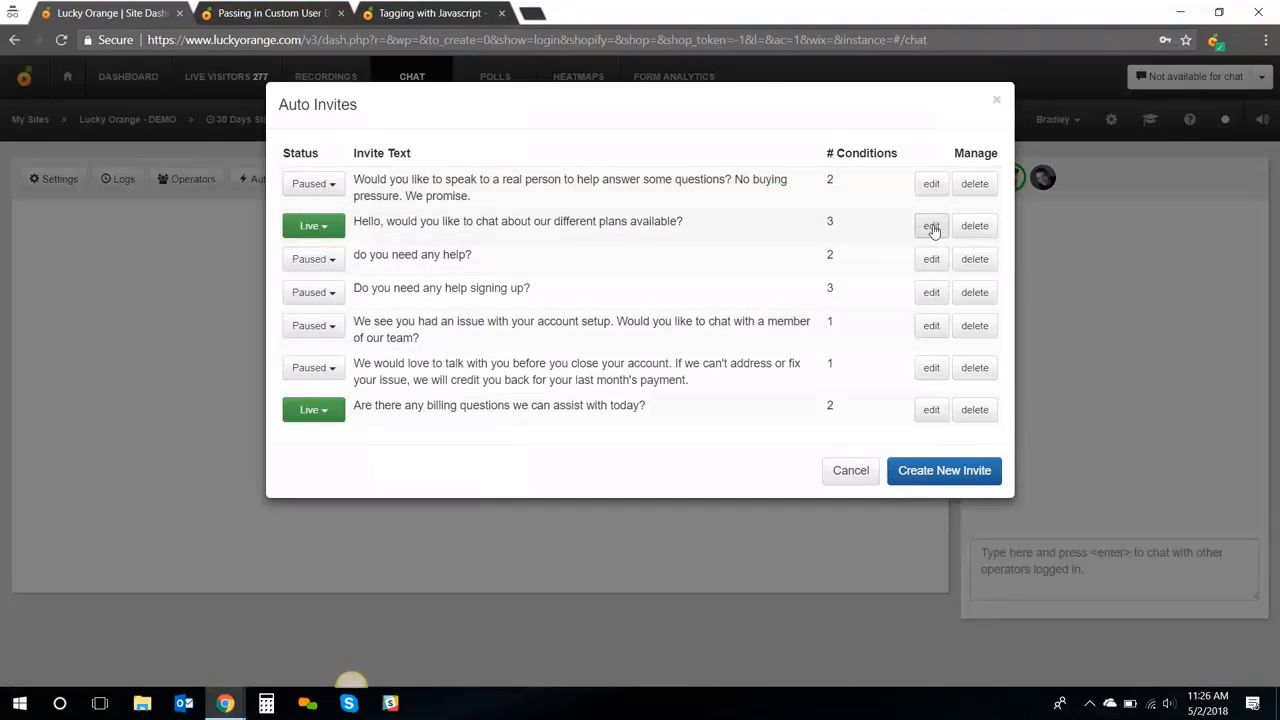
{"action": "left_click", "coordinate": [931, 228]}
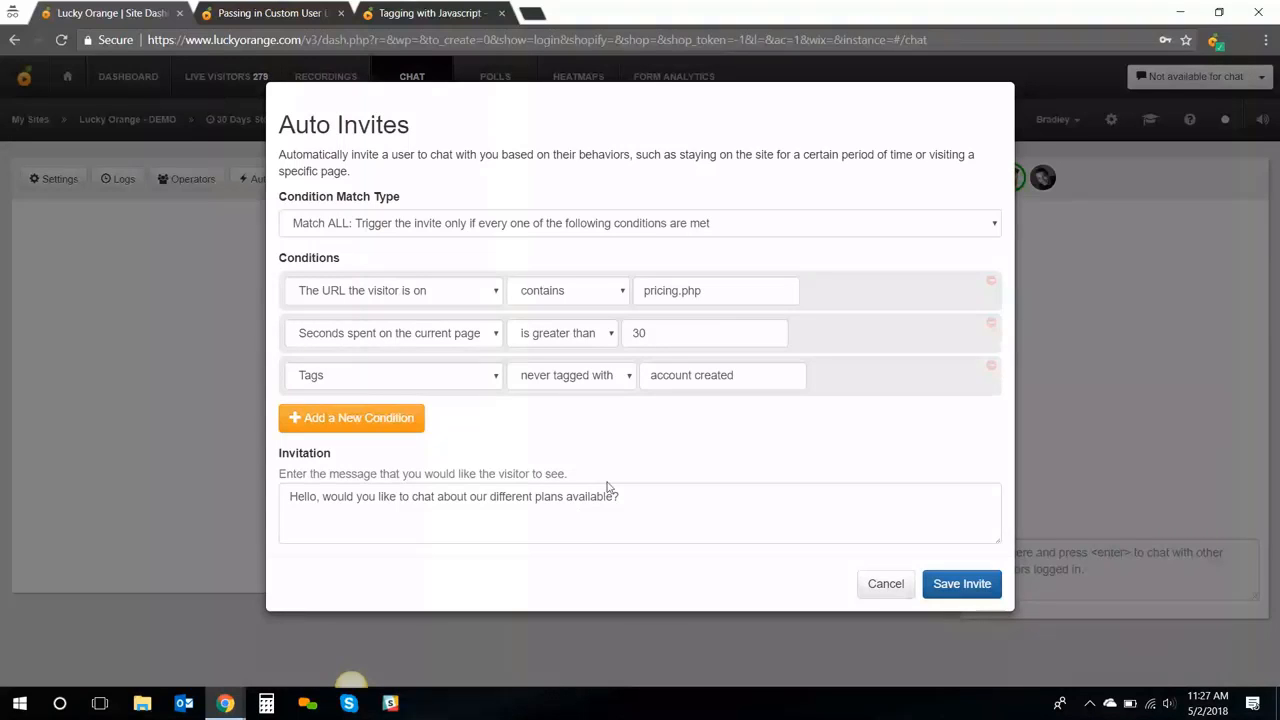
{"action": "left_click", "coordinate": [886, 585]}
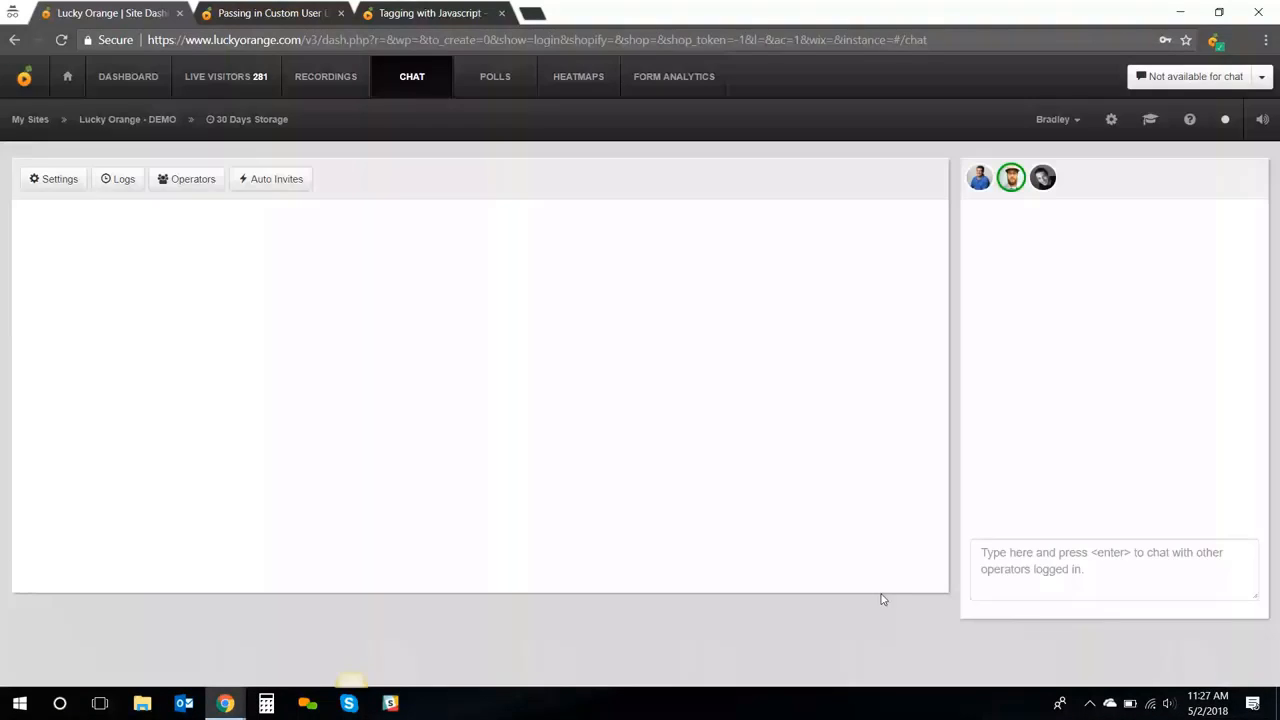
Set the chat widget background colour to blue (#281ca4), then view the Canned Responses list
{"action": "left_click", "coordinate": [53, 190]}
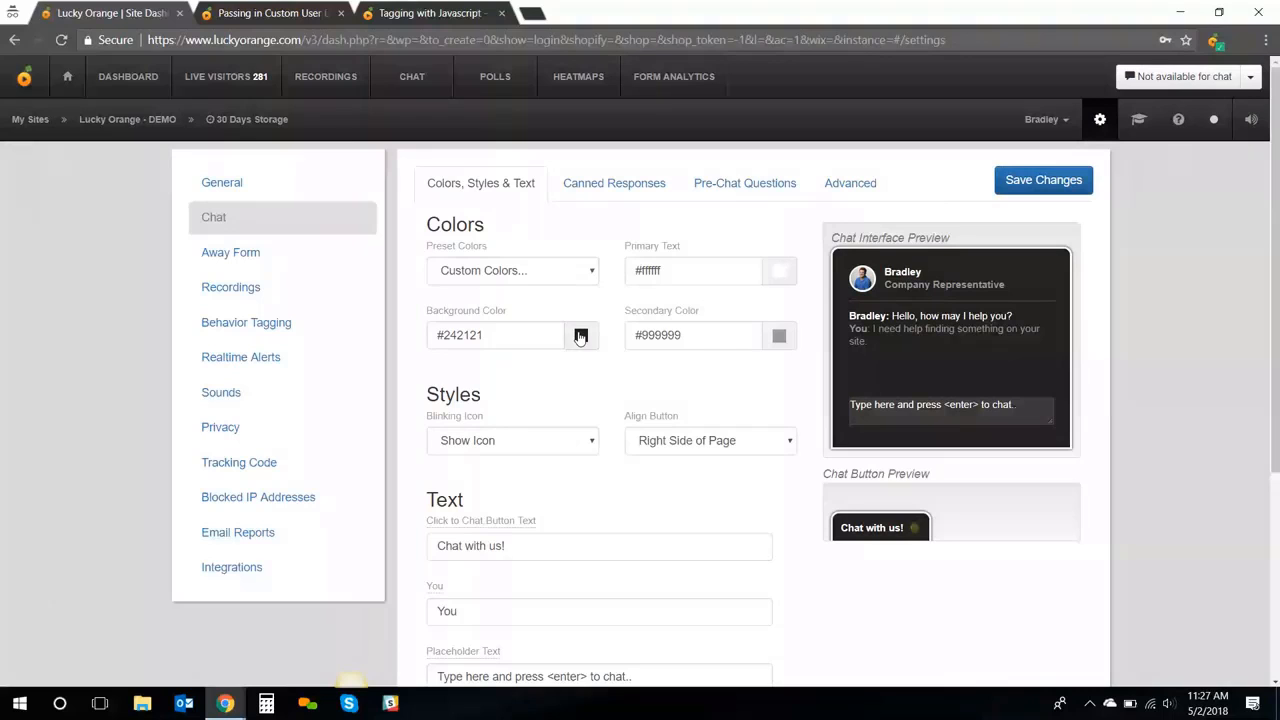
{"action": "left_click", "coordinate": [580, 336]}
{"action": "left_click", "coordinate": [659, 384]}
{"action": "left_click", "coordinate": [637, 384]}
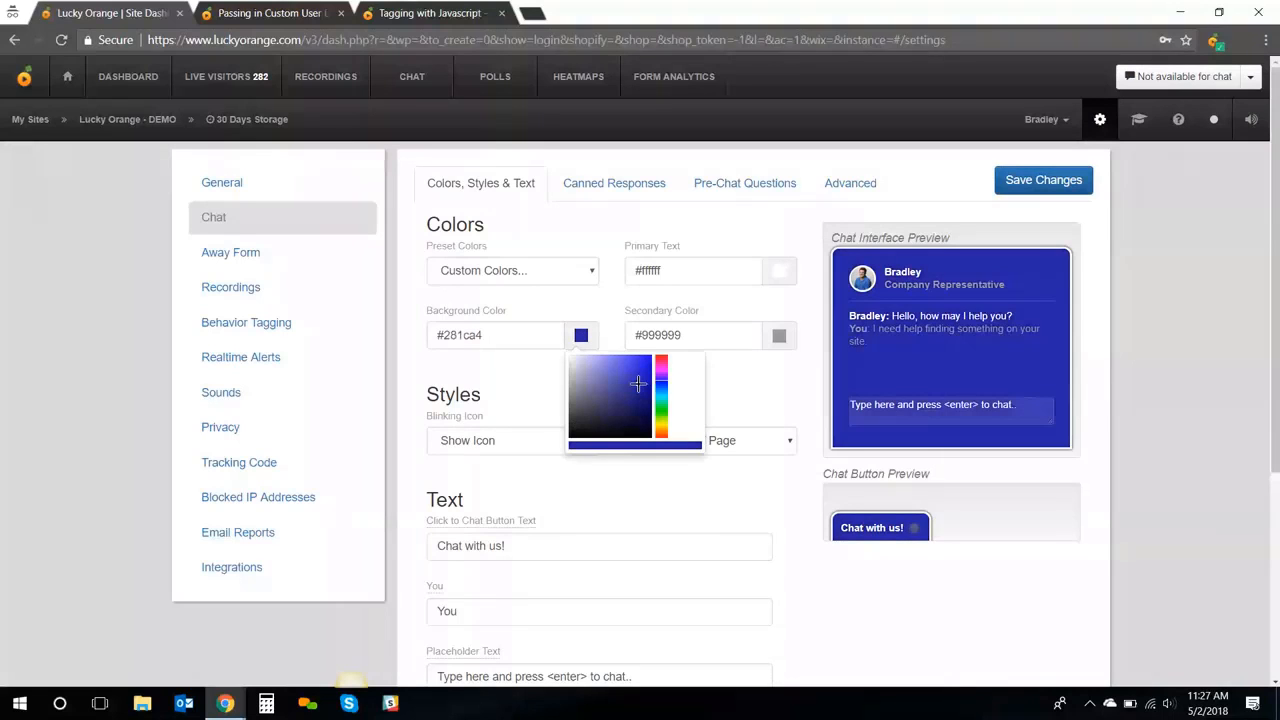
{"action": "left_click", "coordinate": [761, 385]}
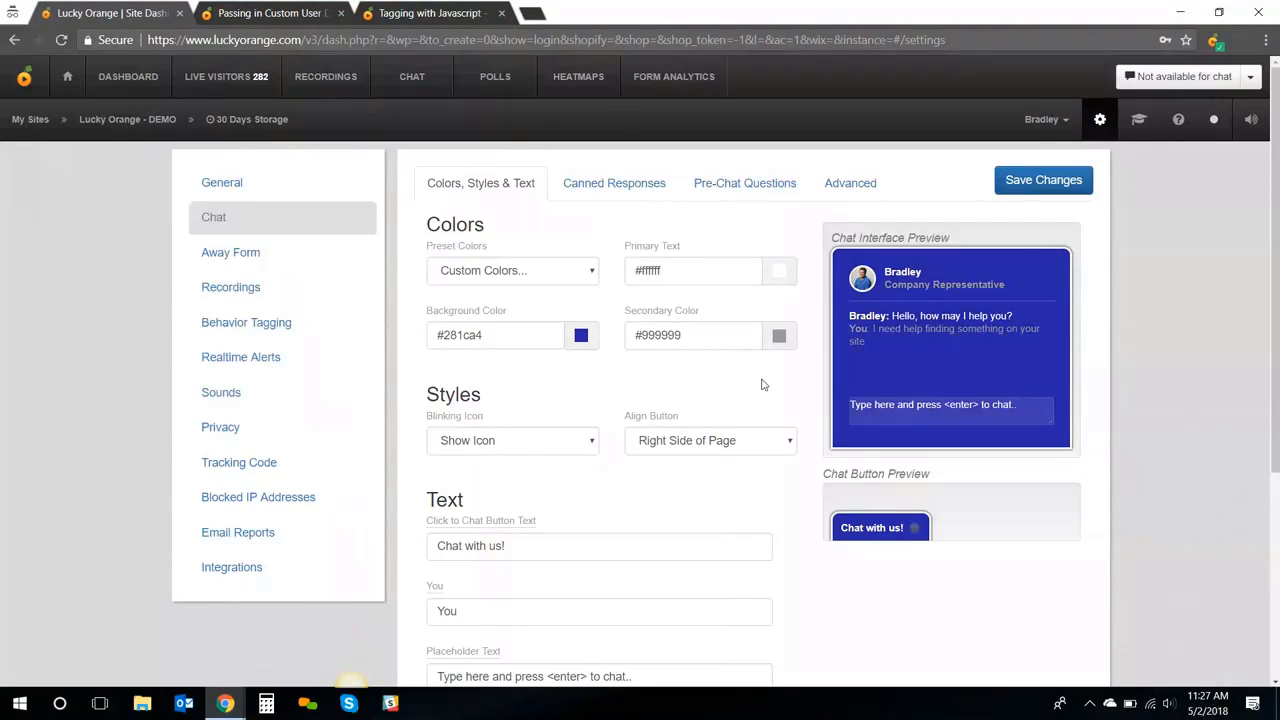
{"action": "left_click", "coordinate": [659, 198]}
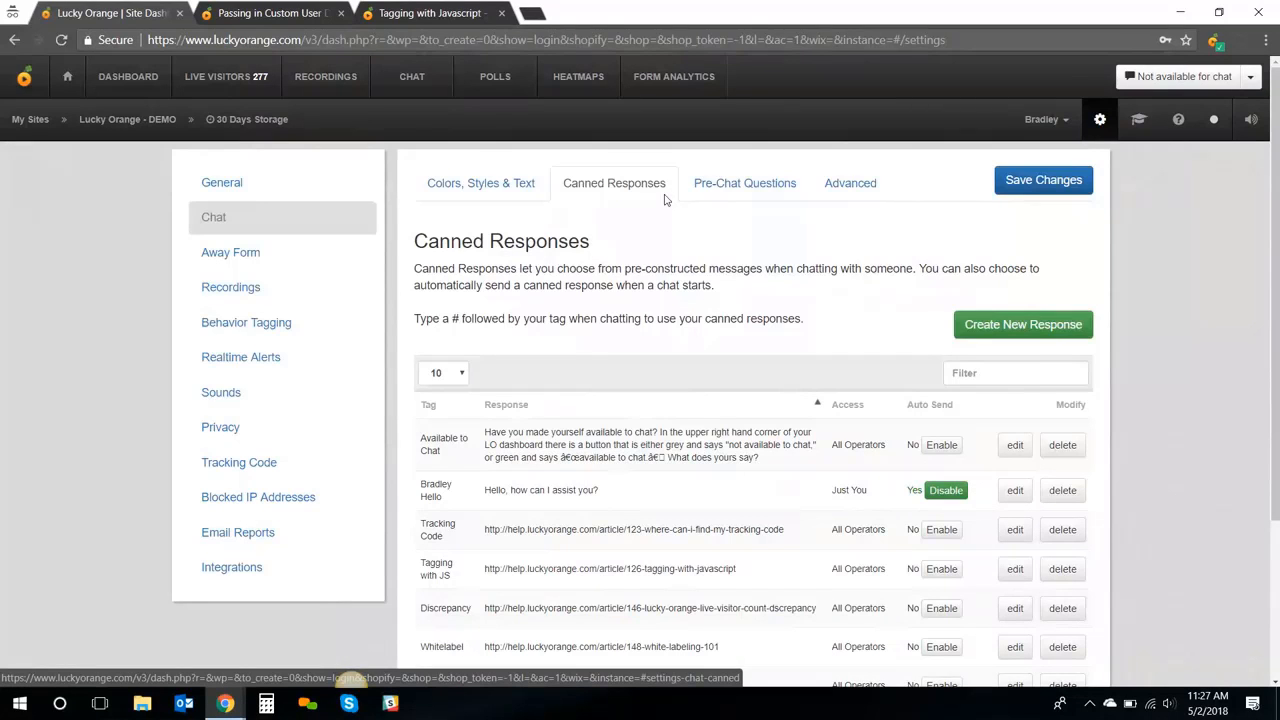
Enable 'Before chatting, ask the visitor…' pre-chat questions, review them, then view the Away Form settings
{"action": "left_click", "coordinate": [756, 193]}
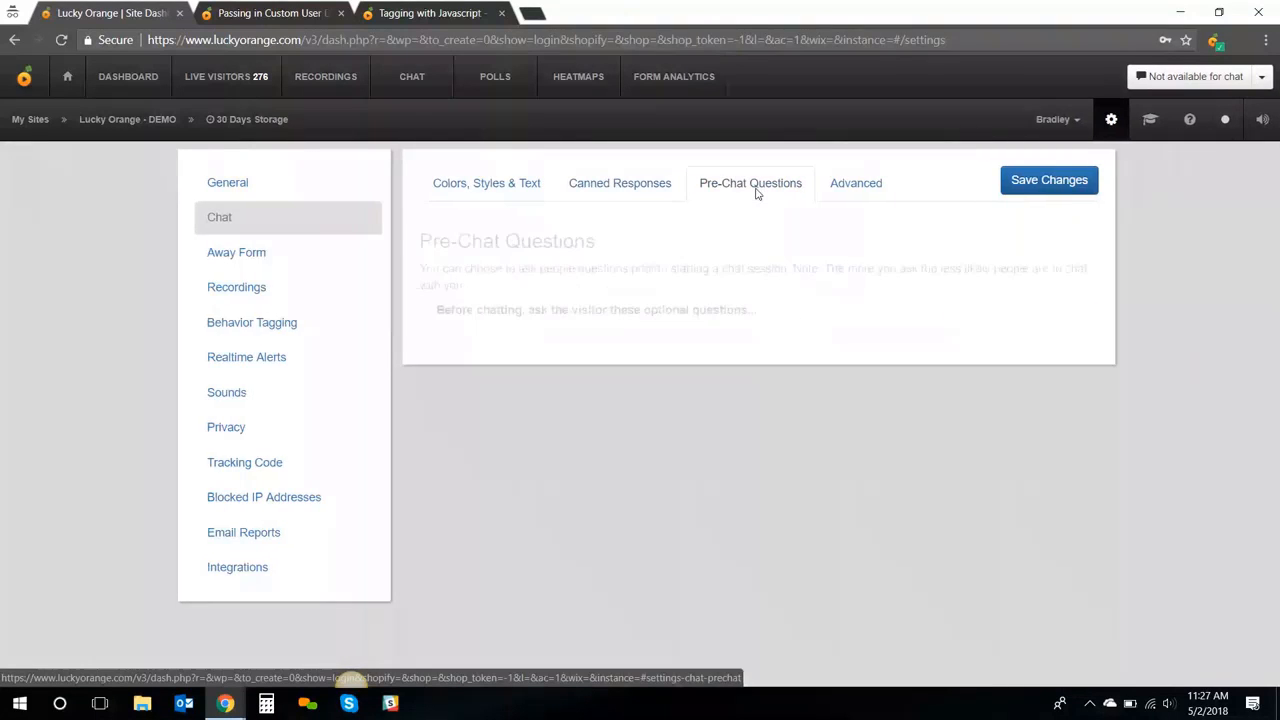
{"action": "left_click", "coordinate": [478, 310]}
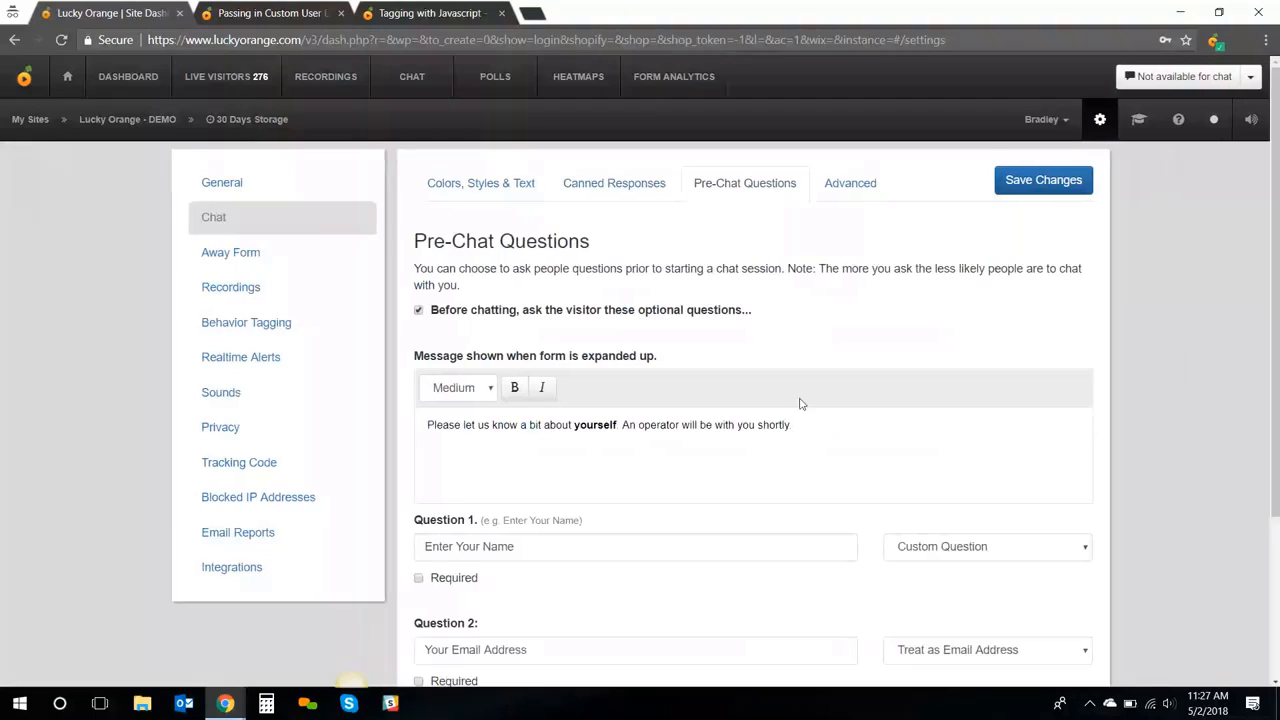
{"action": "scroll", "coordinate": [800, 404], "scroll_direction": "down", "scroll_amount": 2}
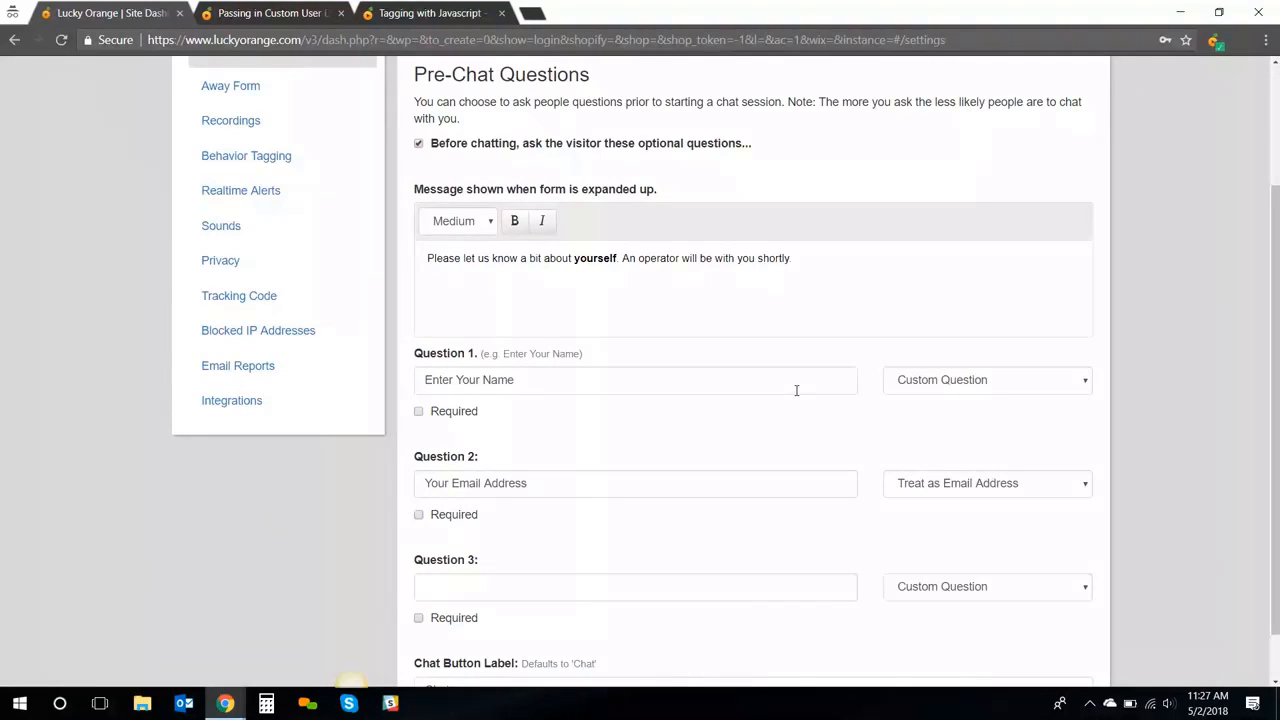
{"action": "scroll", "coordinate": [708, 348], "scroll_direction": "up", "scroll_amount": 1}
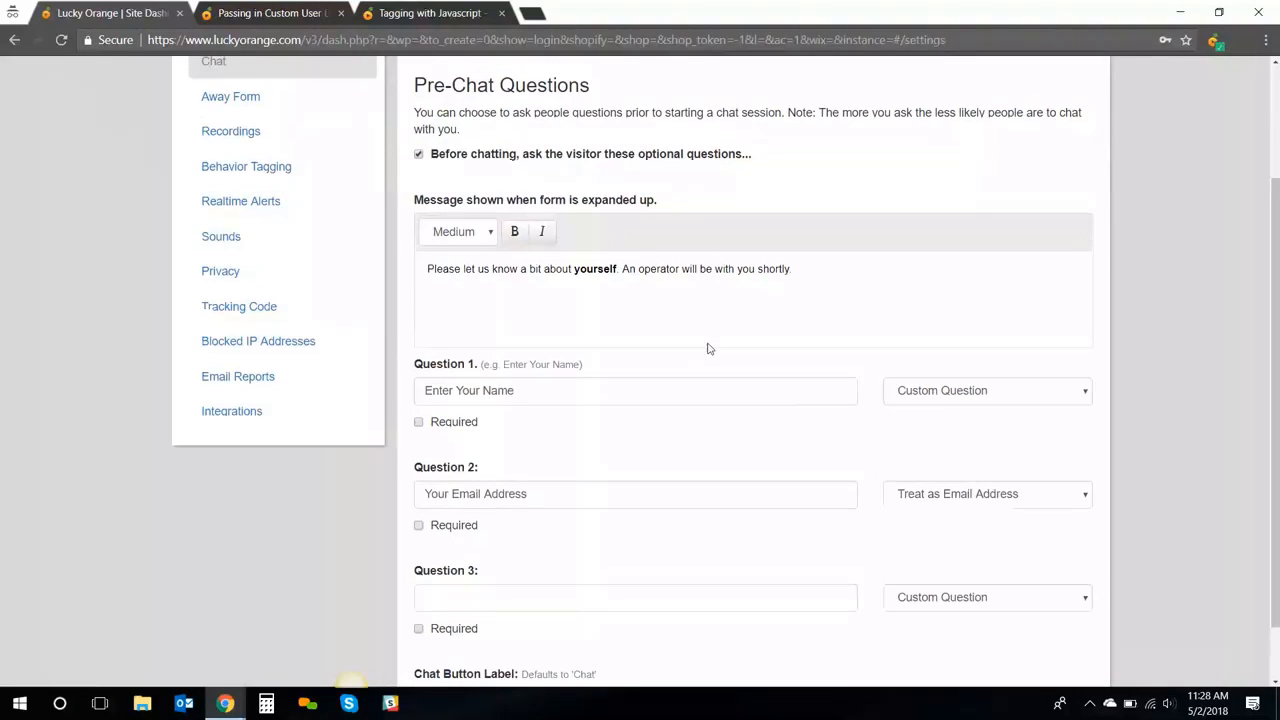
{"action": "scroll", "coordinate": [708, 348], "scroll_direction": "up", "scroll_amount": 1}
{"action": "scroll", "coordinate": [708, 343], "scroll_direction": "up", "scroll_amount": 1}
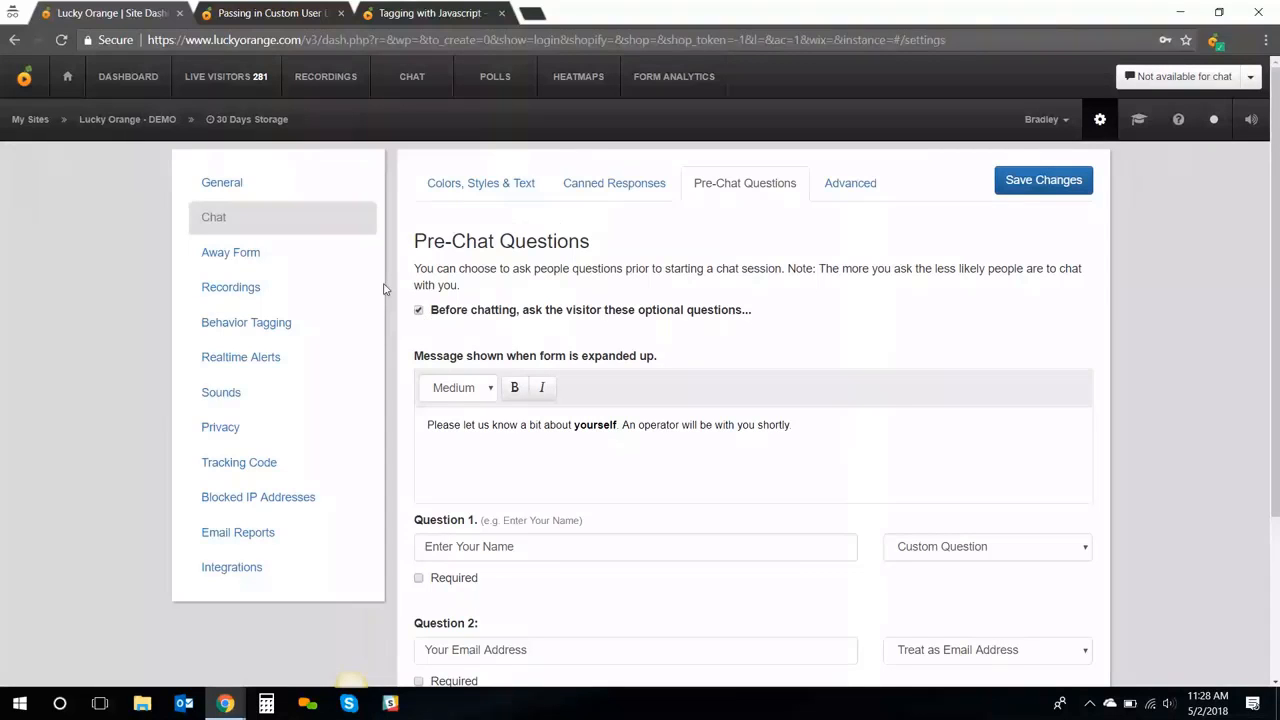
{"action": "left_click", "coordinate": [334, 253]}
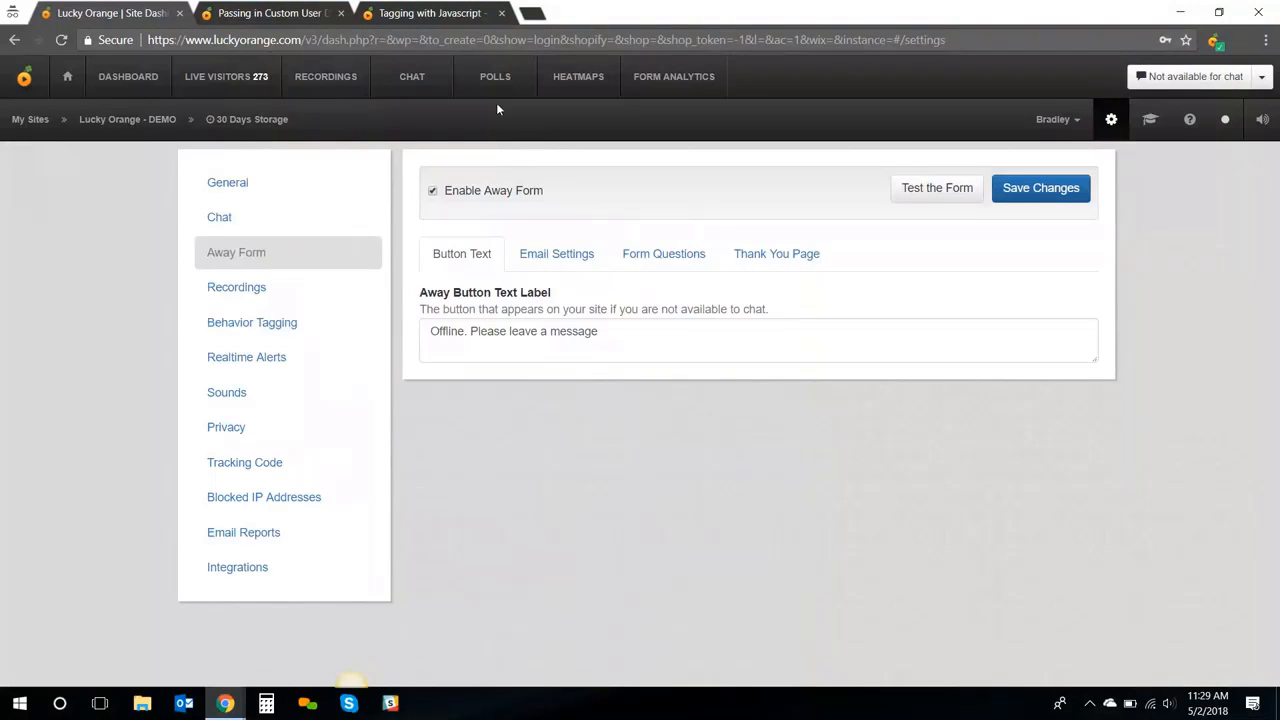
Start a new poll from the Polls list and scroll down to its Comments section
{"action": "left_click", "coordinate": [503, 77]}
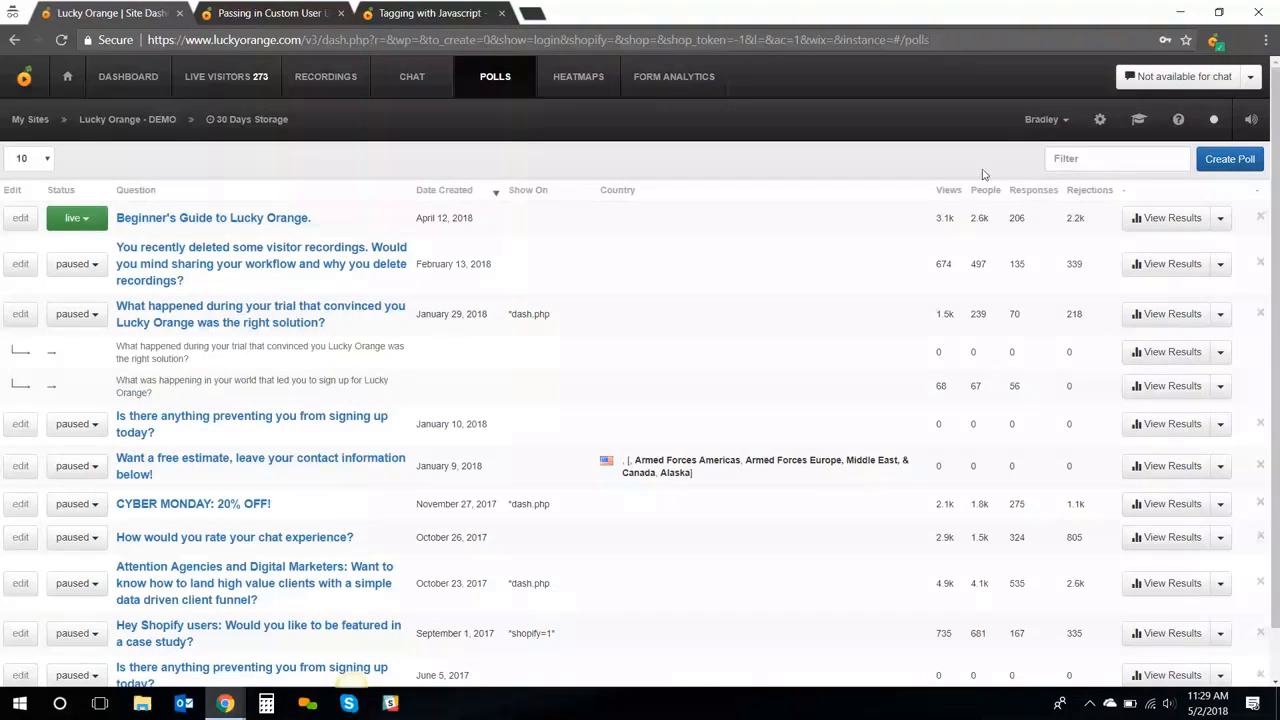
{"action": "left_click", "coordinate": [1244, 162]}
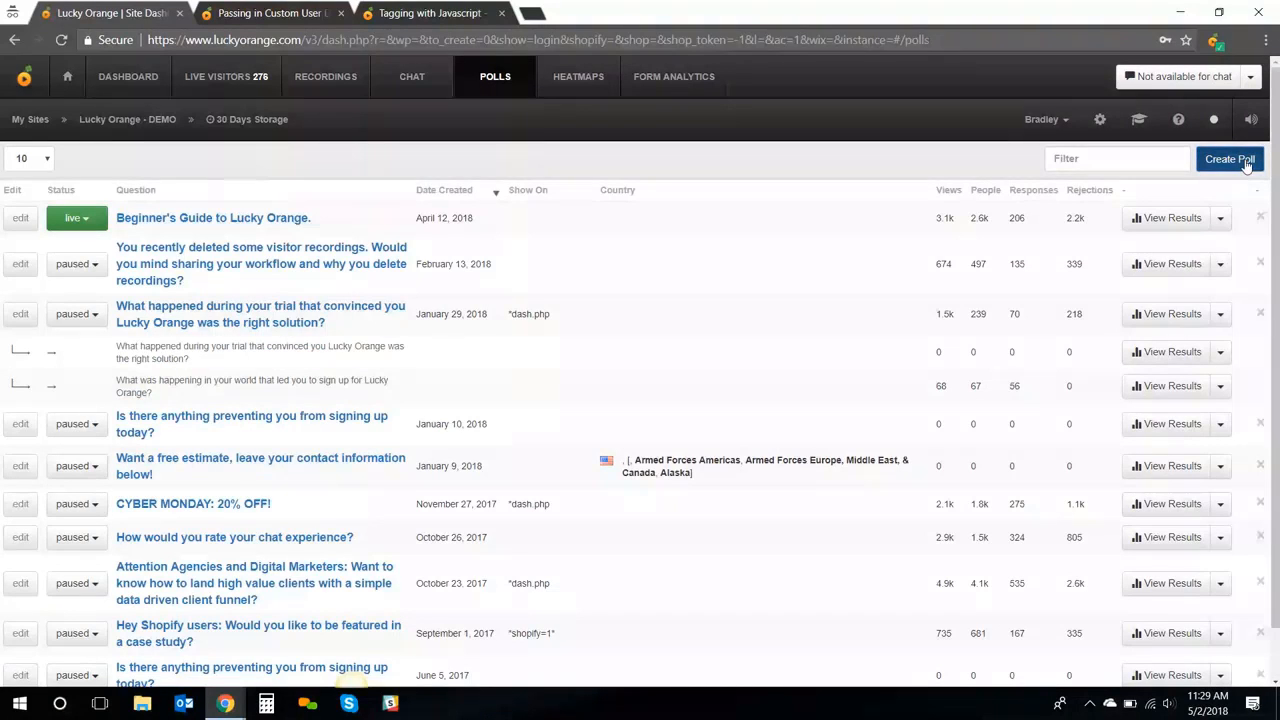
{"action": "scroll", "coordinate": [523, 243], "scroll_direction": "down", "scroll_amount": 3}
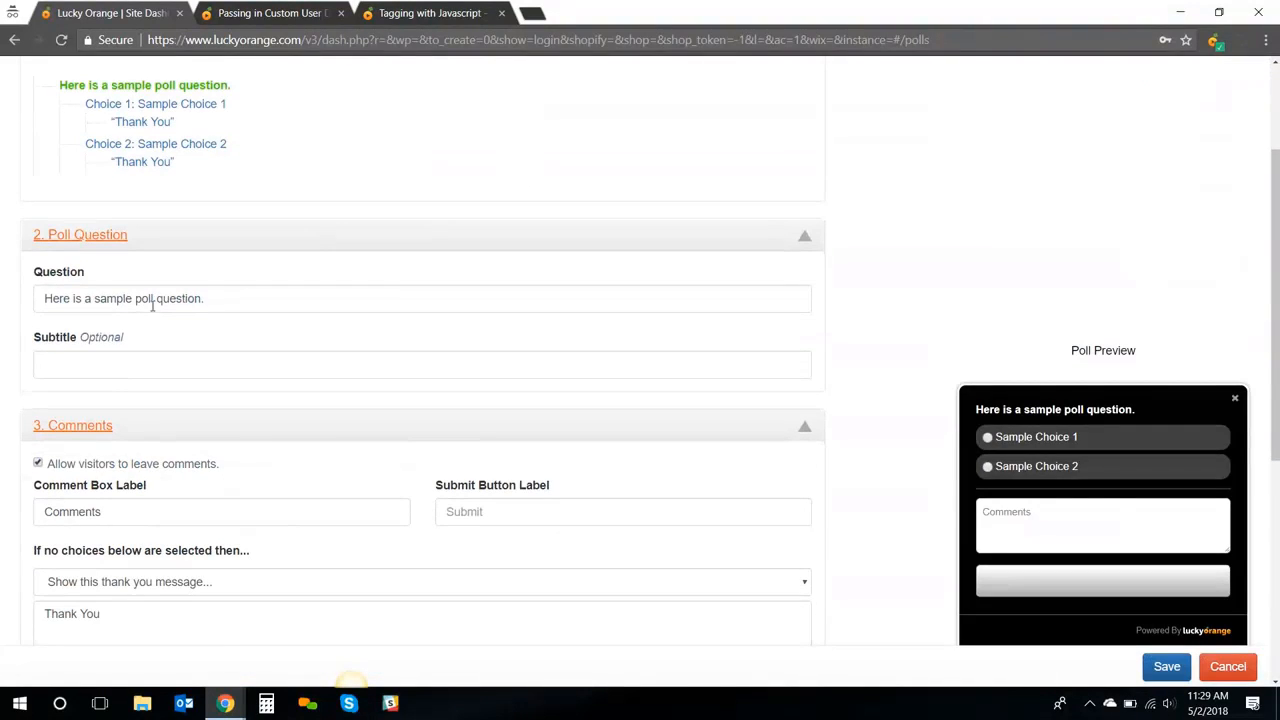
Keep visitor comments enabled and label the submit button 'Submit'
{"action": "left_click", "coordinate": [38, 464]}
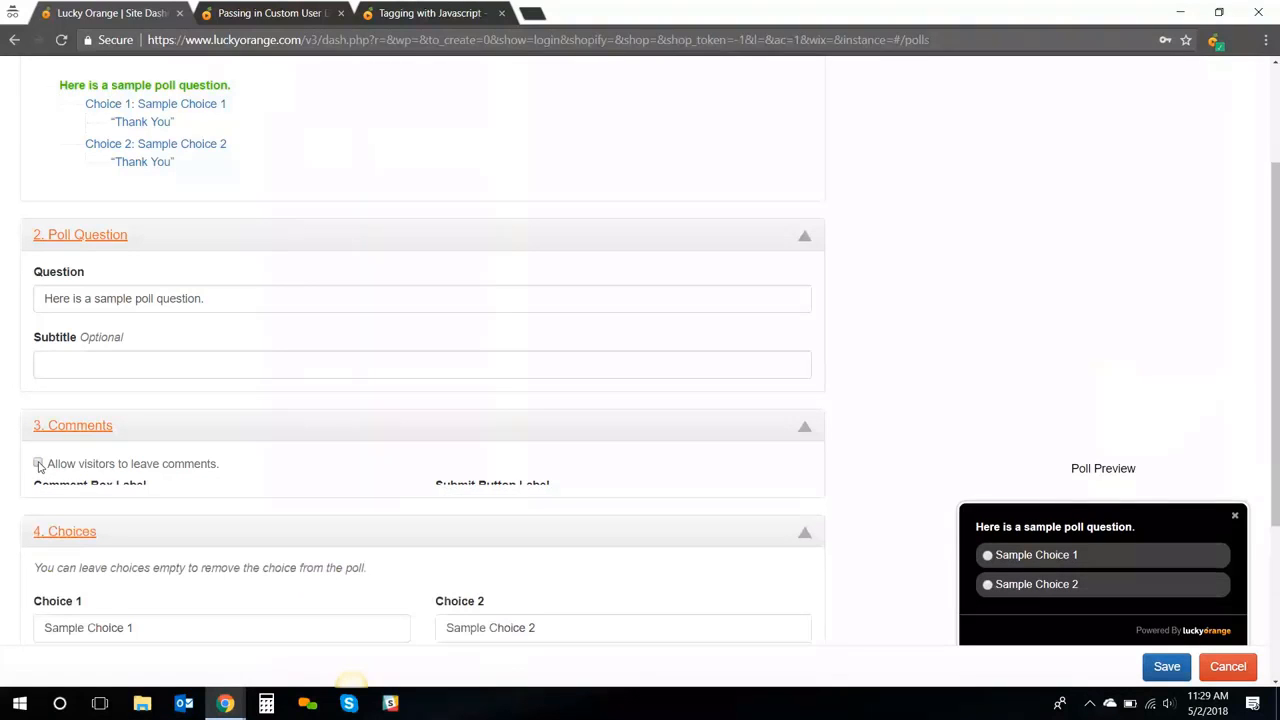
{"action": "left_click", "coordinate": [38, 464]}
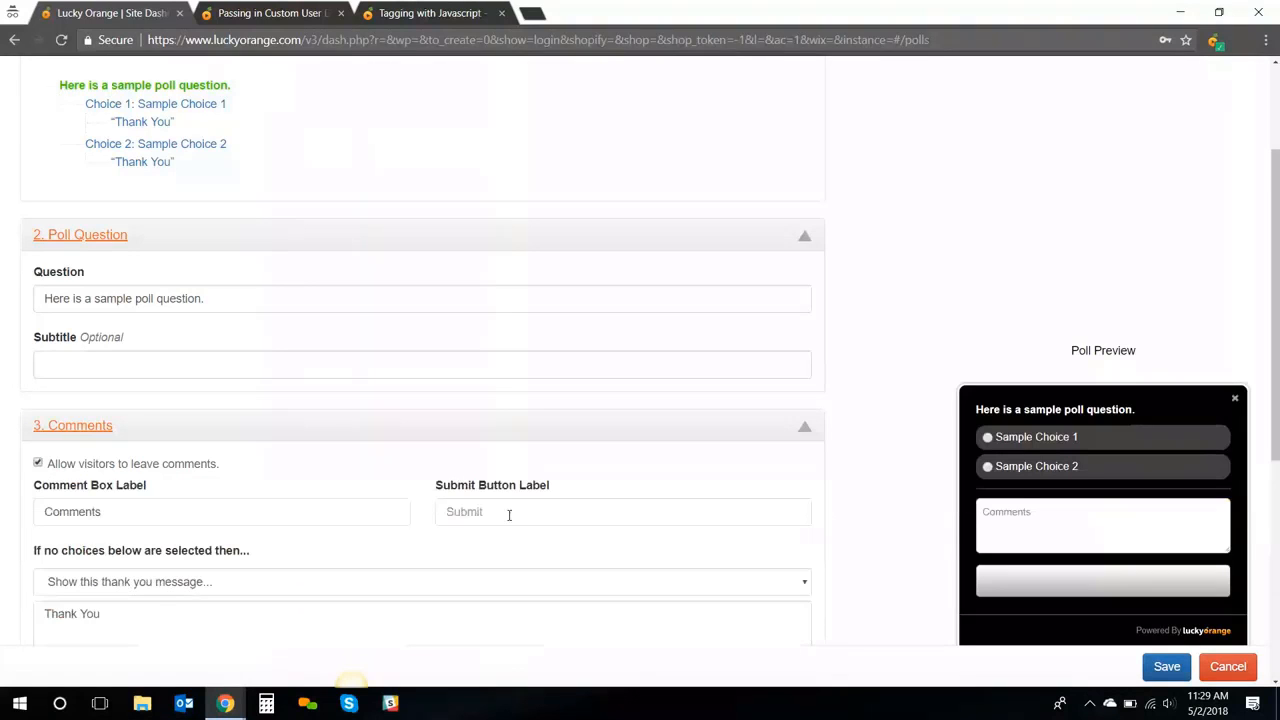
{"action": "left_click", "coordinate": [513, 514]}
{"action": "type", "text": "Submit"}
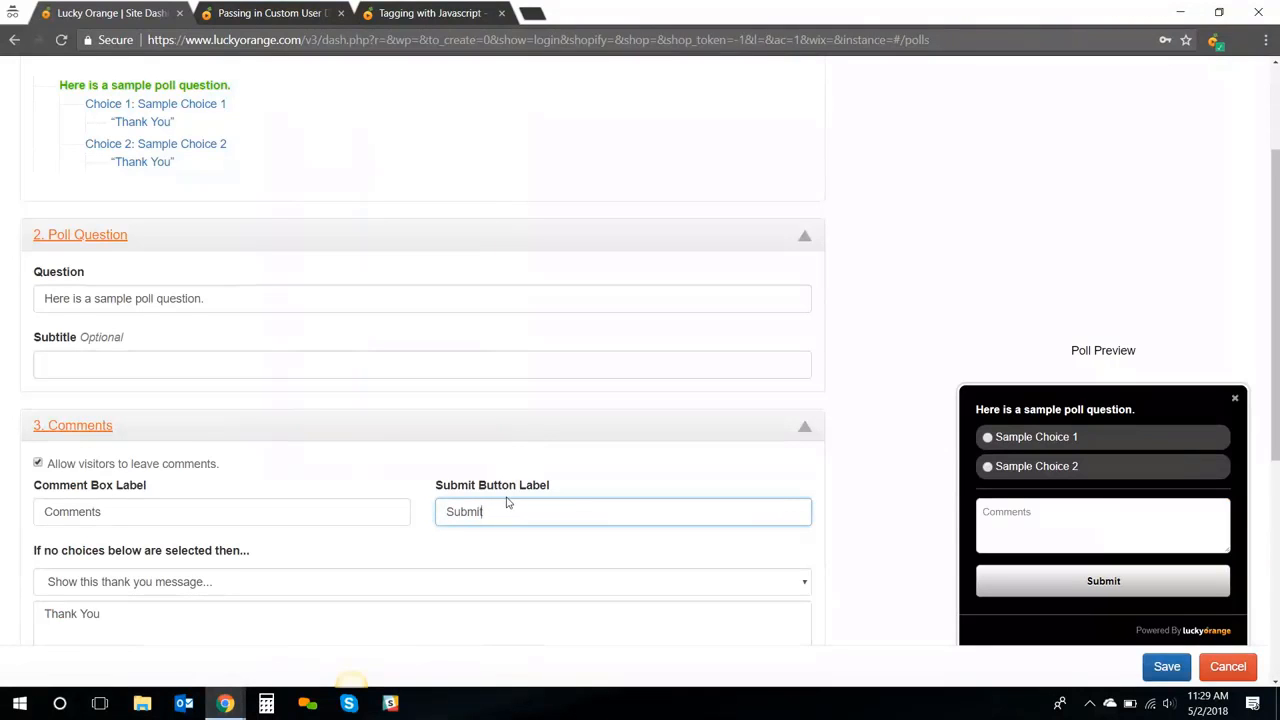
Add a third poll choice, 'Sample 3'
{"action": "scroll", "coordinate": [508, 503], "scroll_direction": "down", "scroll_amount": 3}
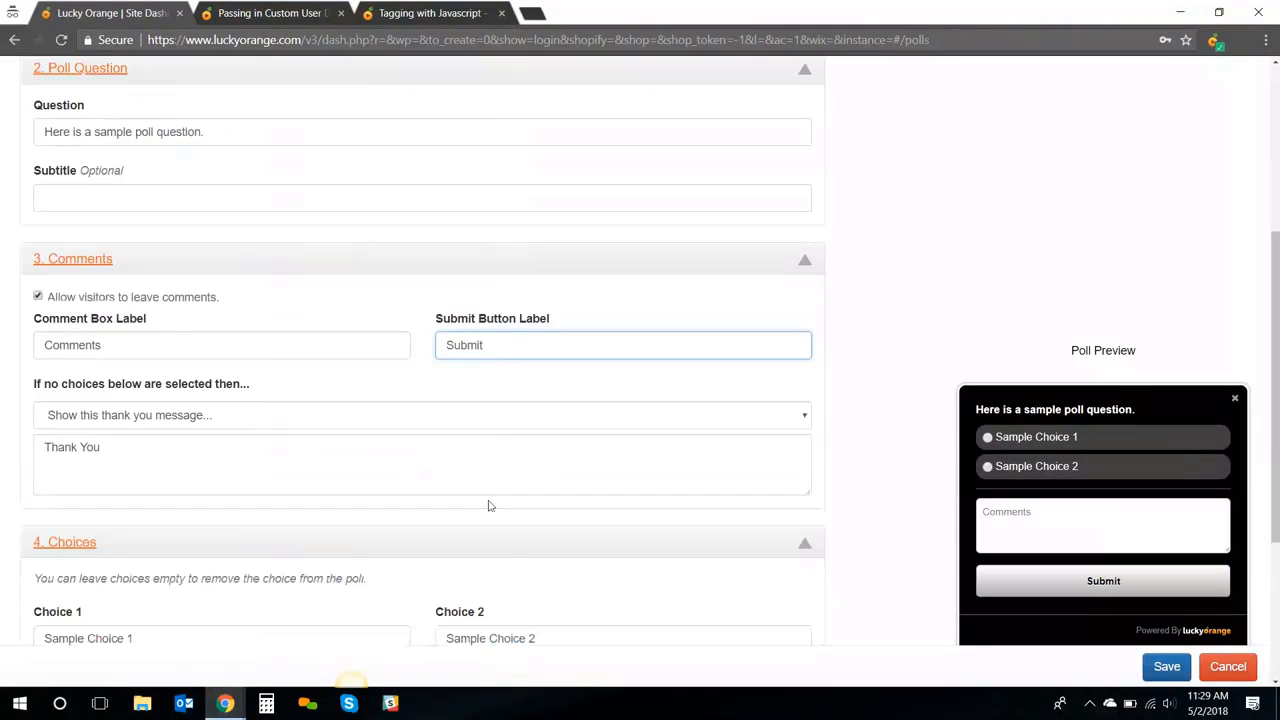
{"action": "scroll", "coordinate": [434, 487], "scroll_direction": "down", "scroll_amount": 1}
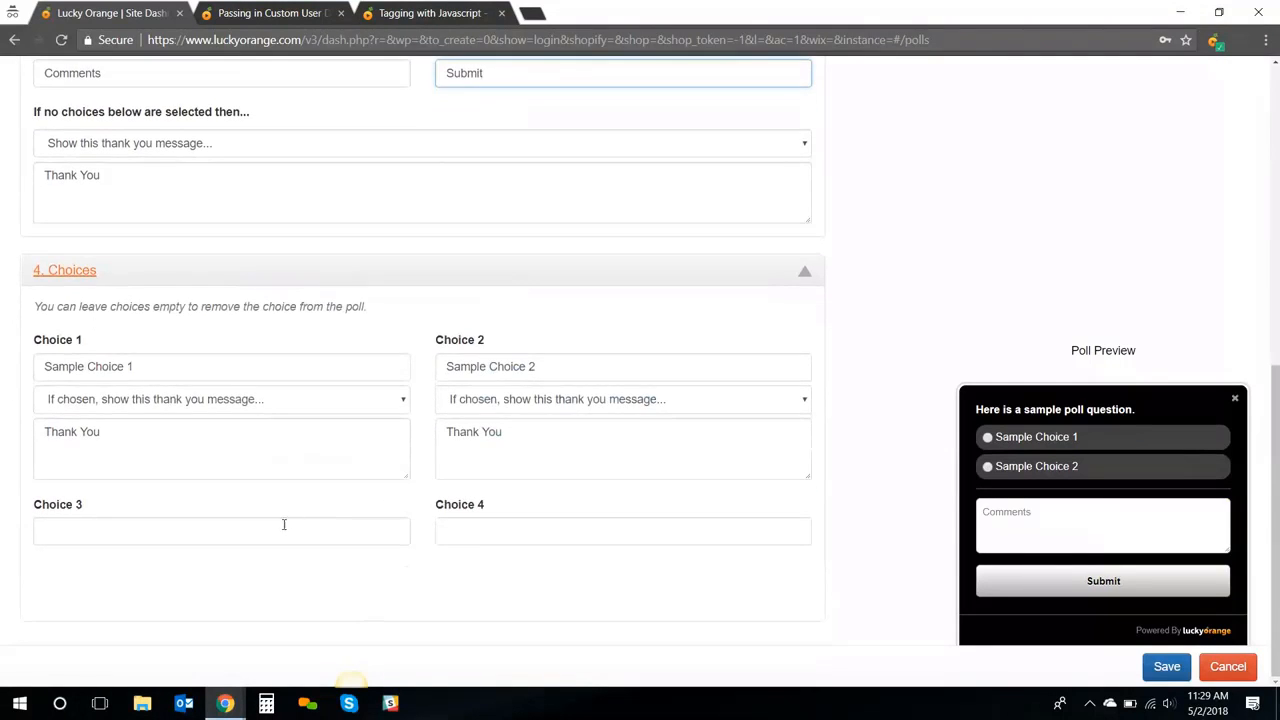
{"action": "left_click", "coordinate": [279, 530]}
{"action": "type", "text": "Sample 3"}
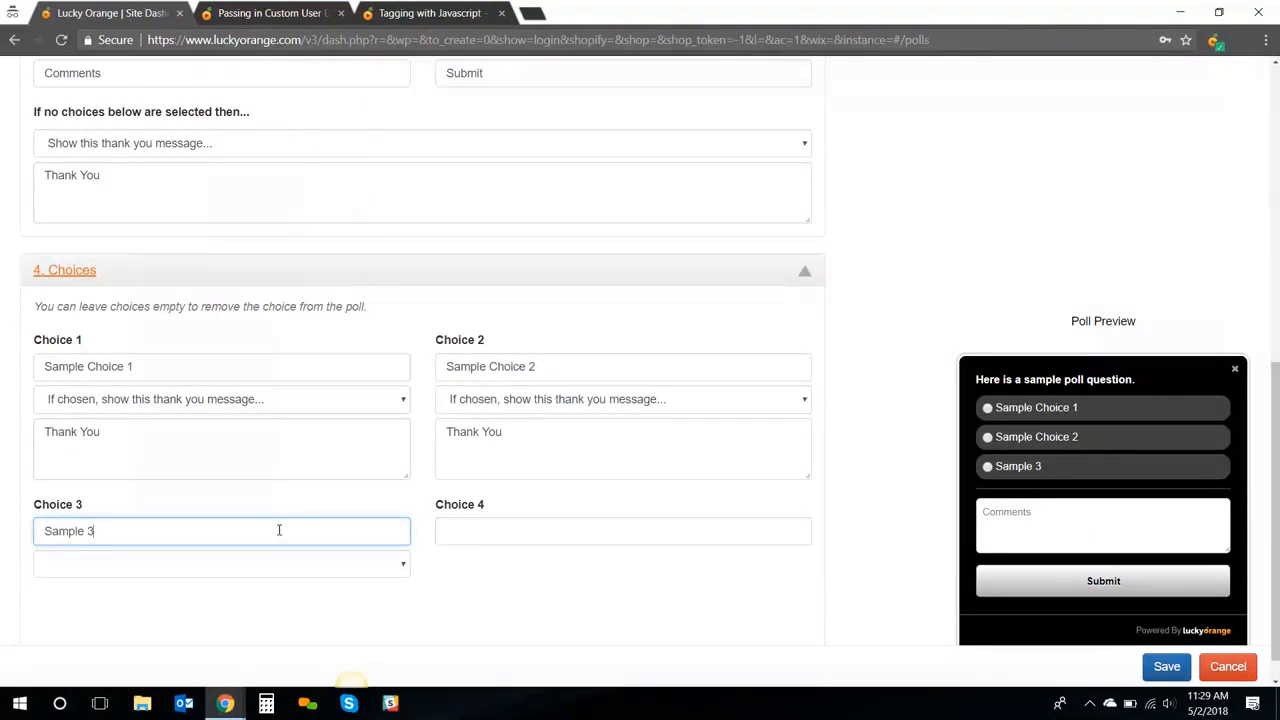
Review Choice 1's action options without changes, then bring up the poll's Triggers settings
{"action": "left_click", "coordinate": [203, 399]}
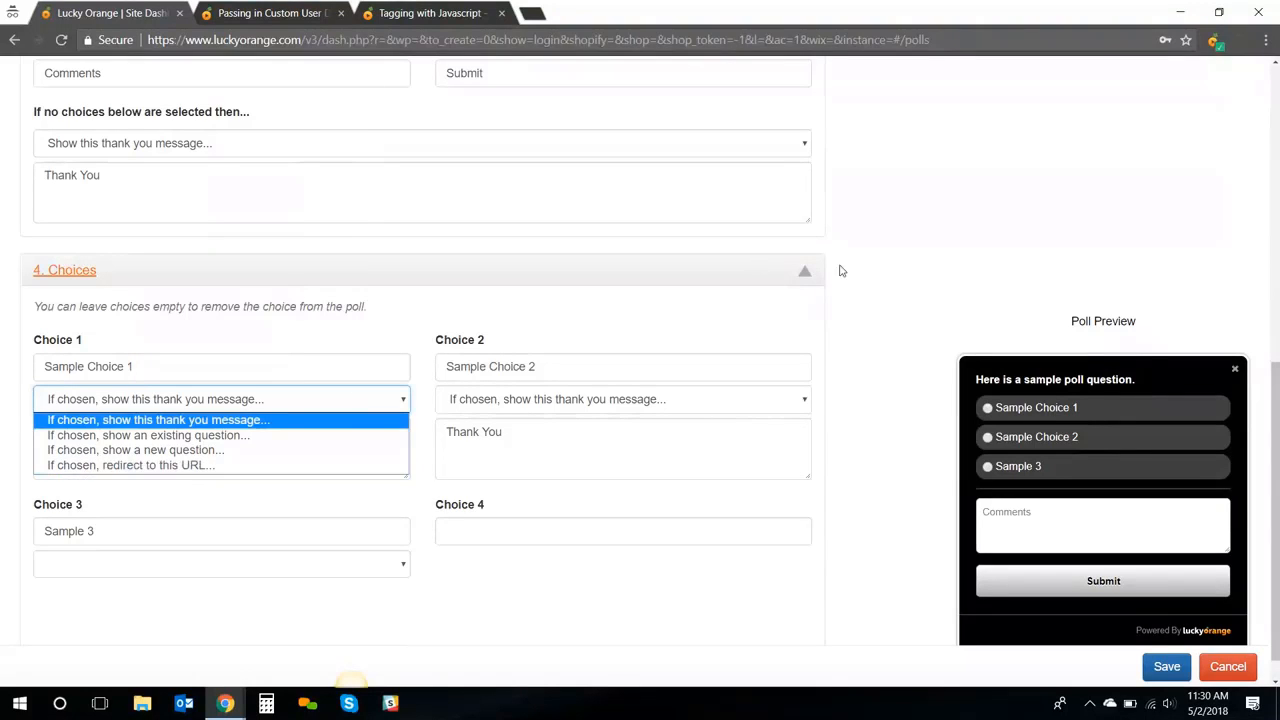
{"action": "left_click", "coordinate": [873, 268]}
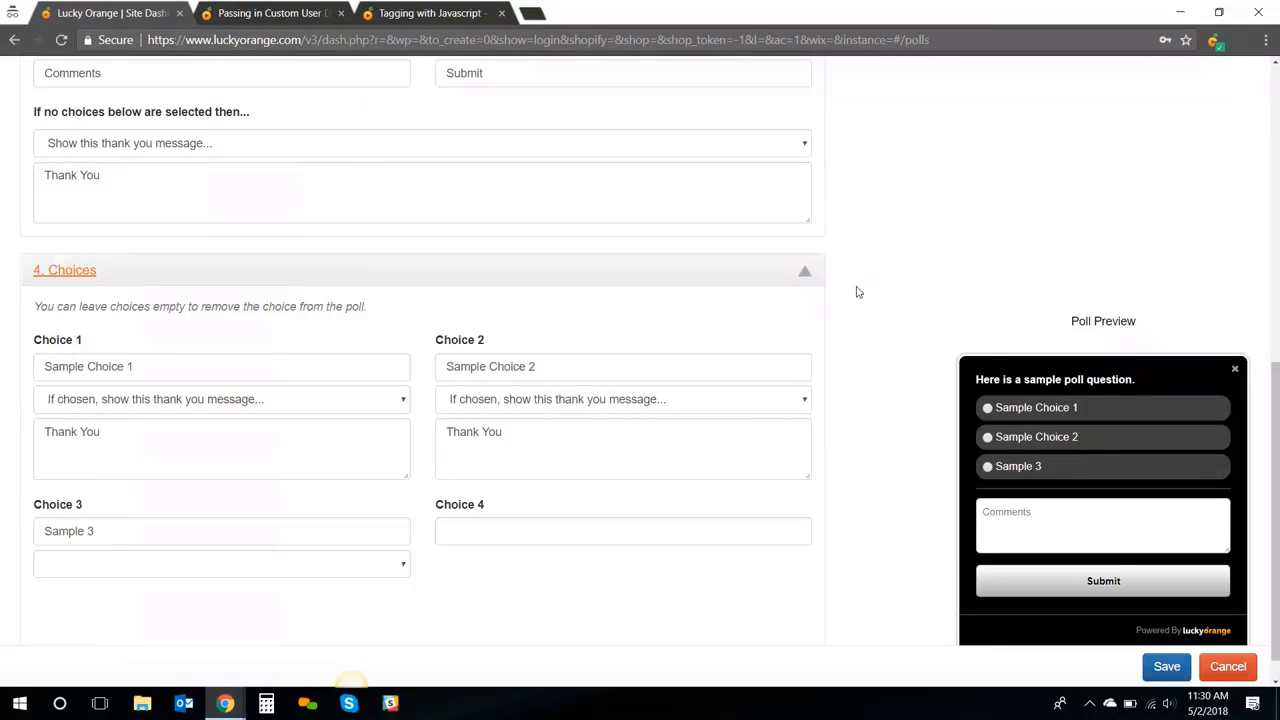
{"action": "scroll", "coordinate": [856, 292], "scroll_direction": "up", "scroll_amount": 4}
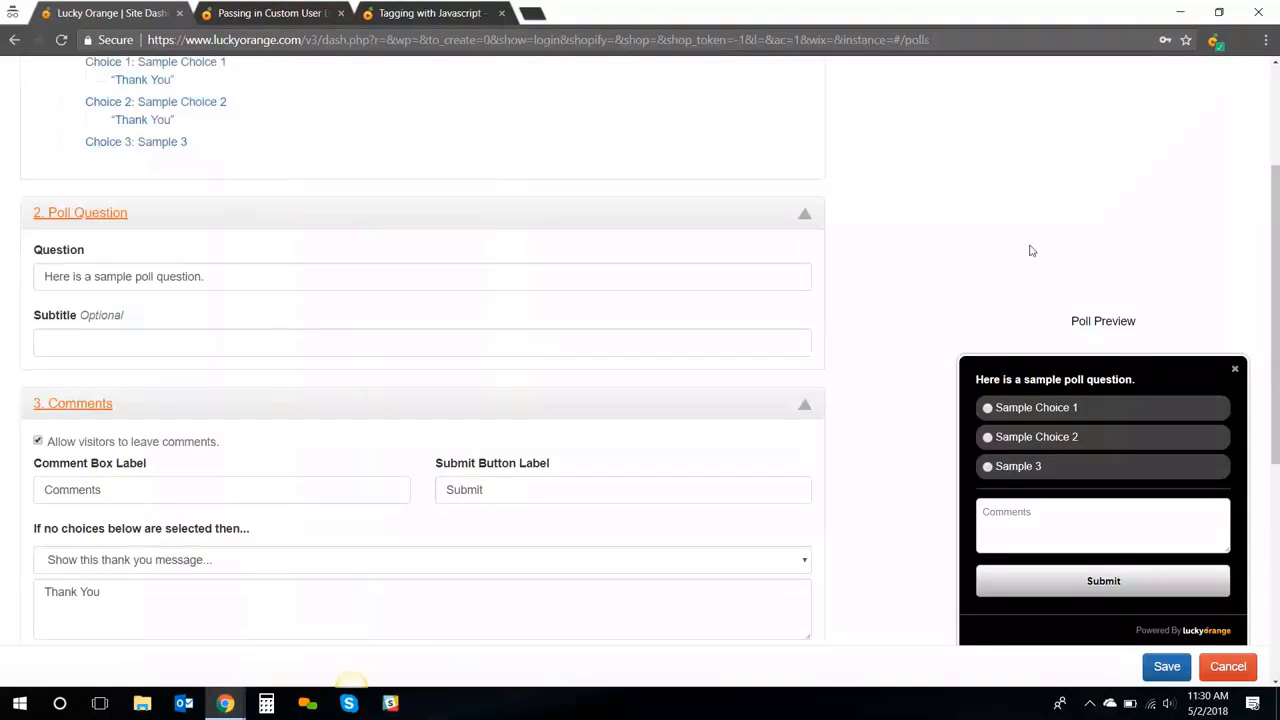
{"action": "scroll", "coordinate": [370, 148], "scroll_direction": "up", "scroll_amount": 2}
{"action": "left_click", "coordinate": [267, 158]}
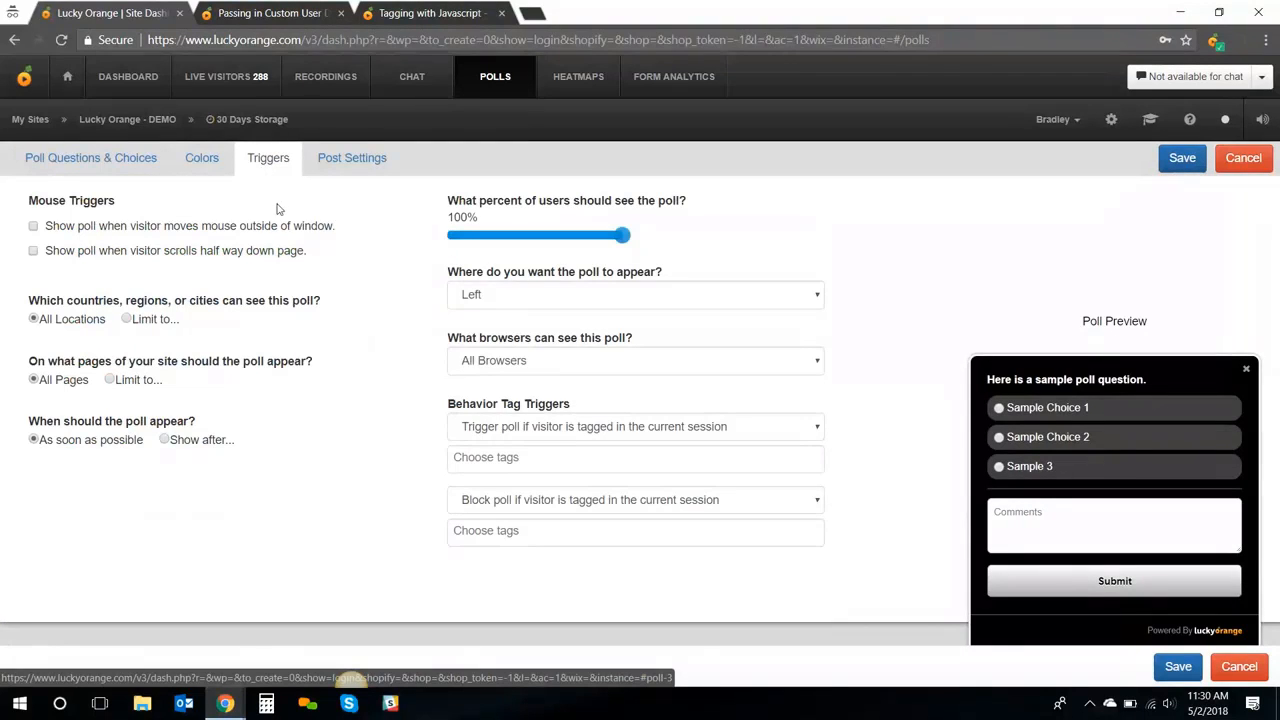
Set the triggers to 'Limit to…' for locations and pages, and 'Show after…' a delay
{"action": "left_click", "coordinate": [127, 319]}
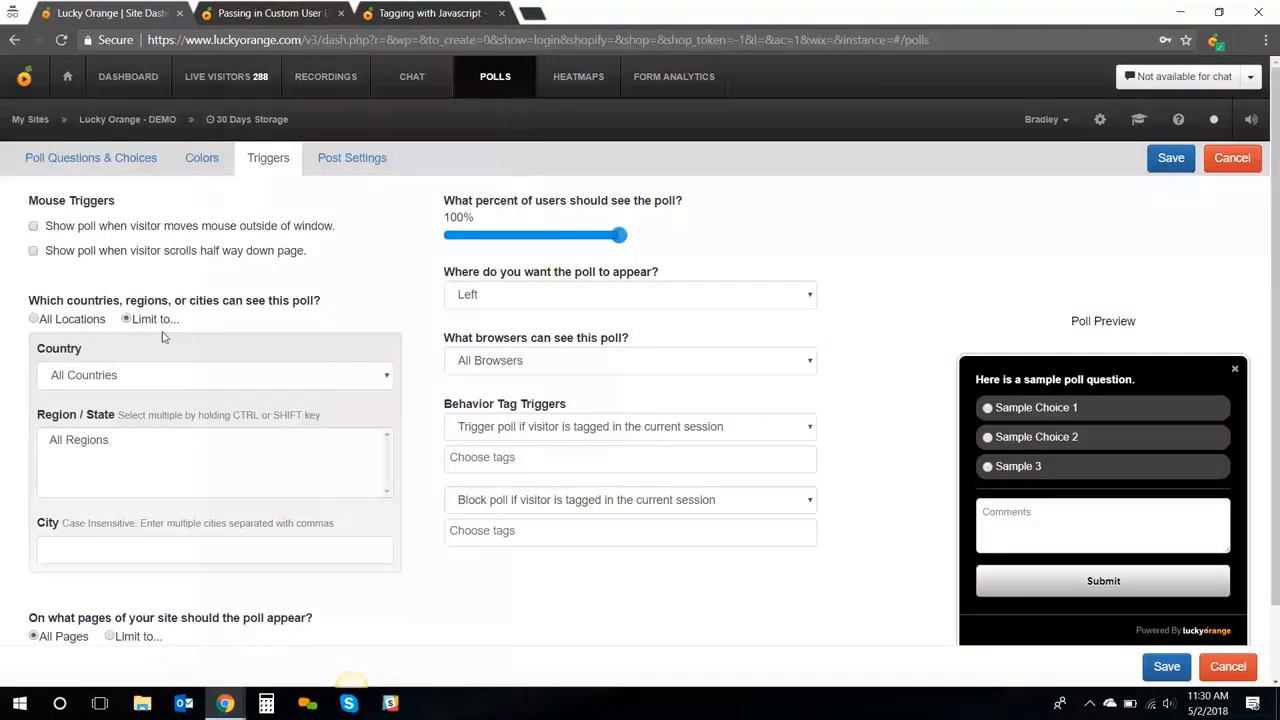
{"action": "scroll", "coordinate": [114, 556], "scroll_direction": "down", "scroll_amount": 1}
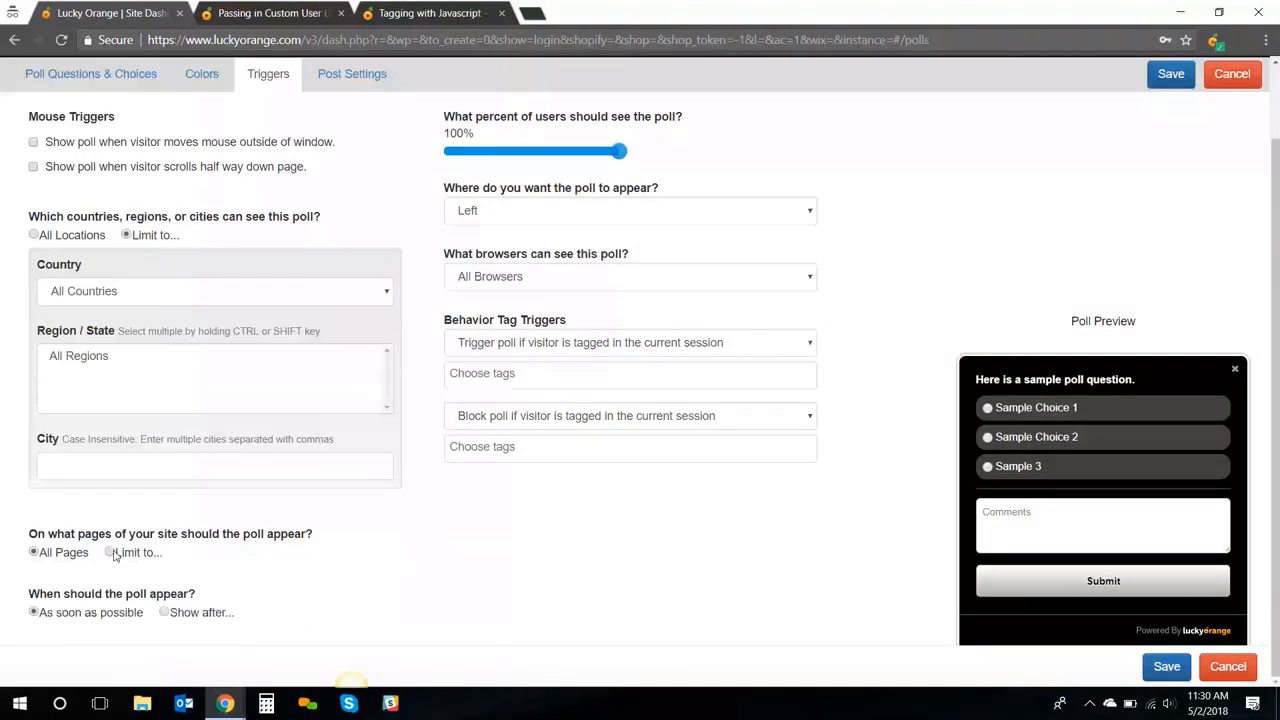
{"action": "left_click", "coordinate": [111, 553]}
{"action": "scroll", "coordinate": [180, 532], "scroll_direction": "down", "scroll_amount": 1}
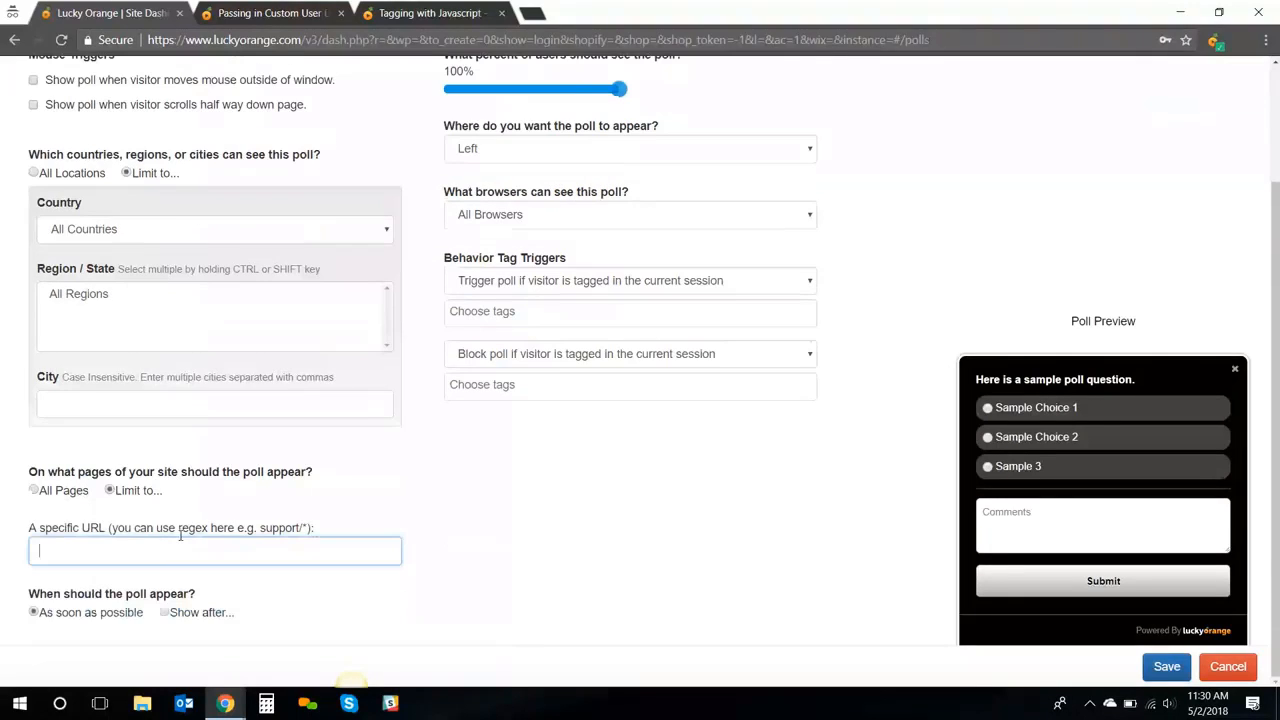
{"action": "left_click", "coordinate": [163, 612]}
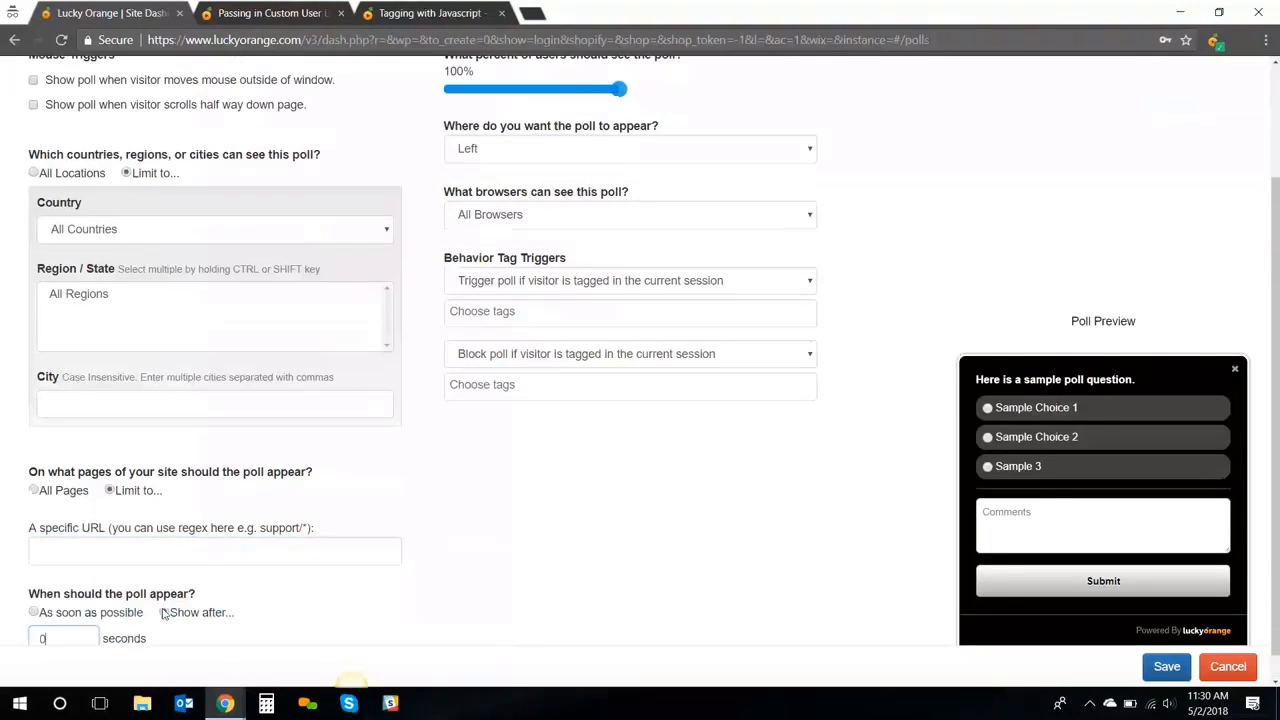
{"action": "scroll", "coordinate": [240, 584], "scroll_direction": "down", "scroll_amount": 1}
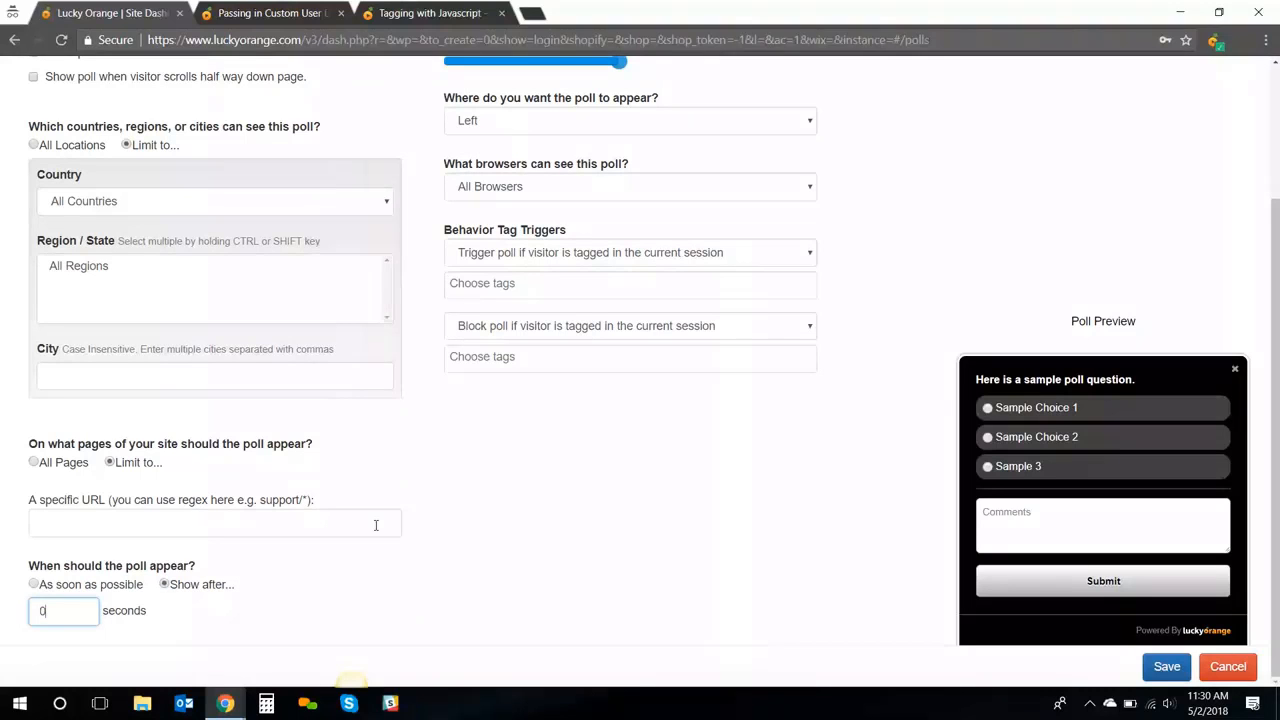
Cancel the poll draft, returning to the polls list
{"action": "scroll", "coordinate": [376, 525], "scroll_direction": "up", "scroll_amount": 1}
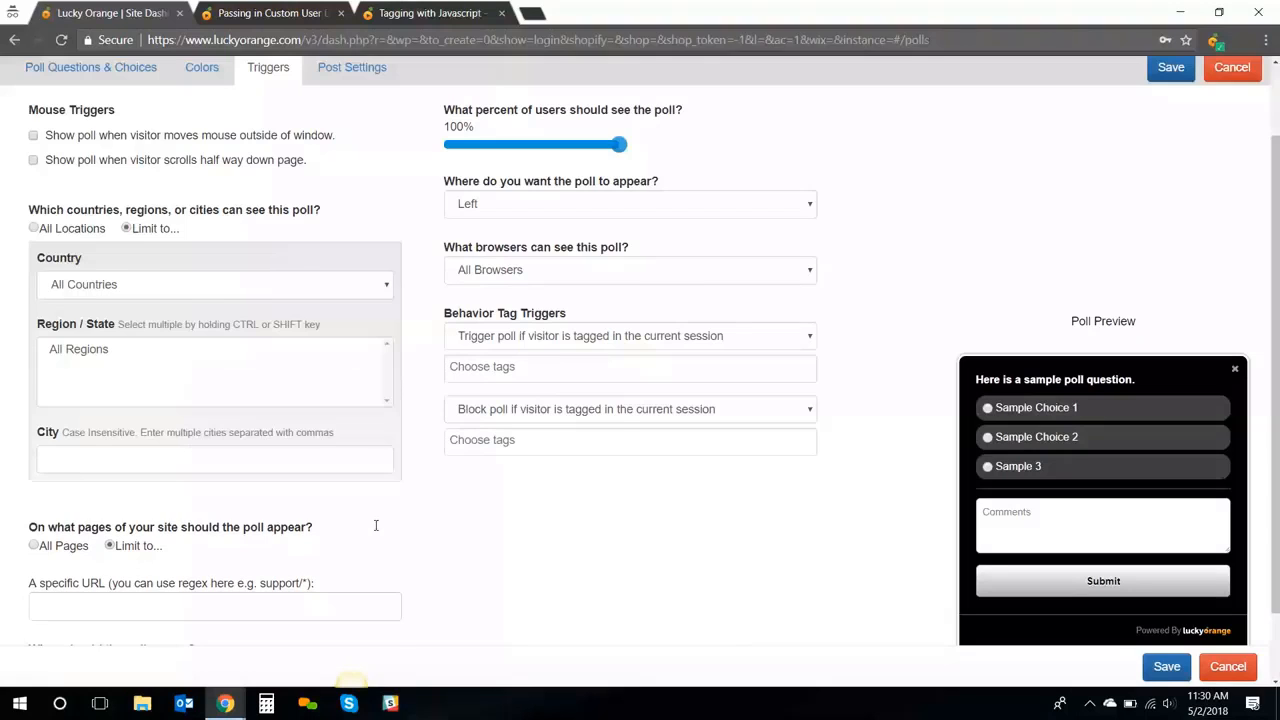
{"action": "scroll", "coordinate": [376, 525], "scroll_direction": "up", "scroll_amount": 1}
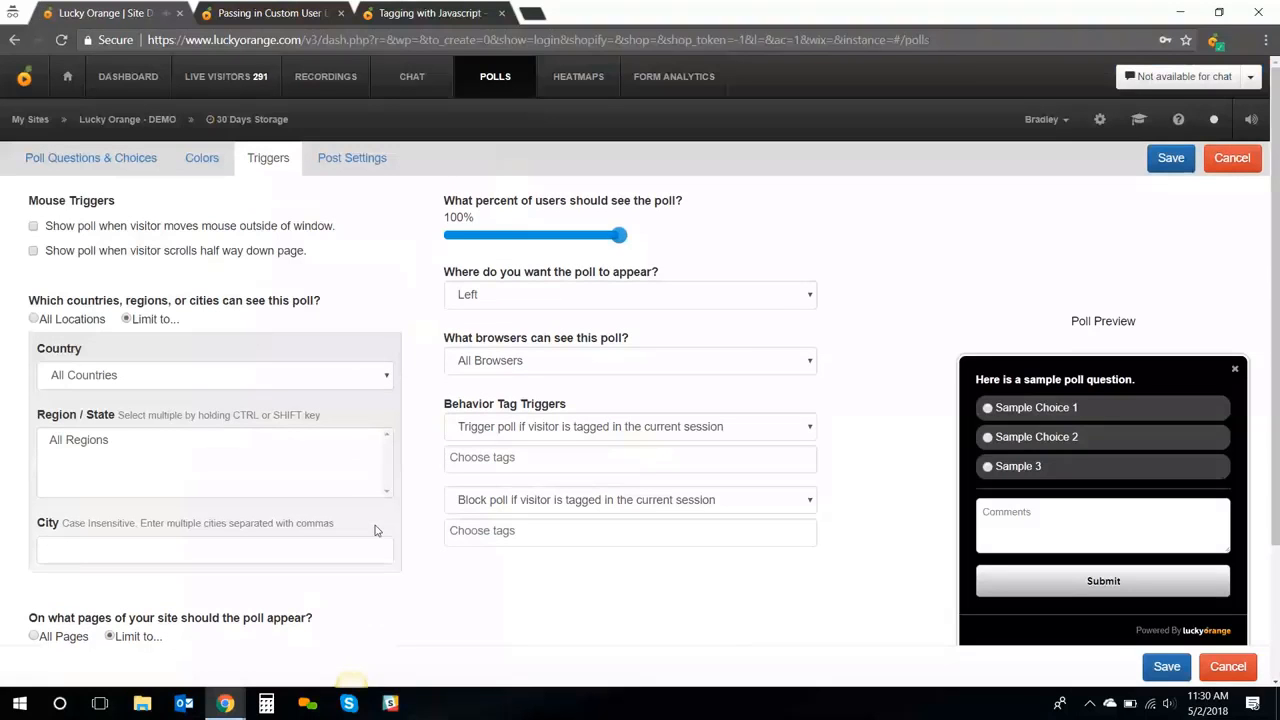
{"action": "left_click", "coordinate": [1232, 158]}
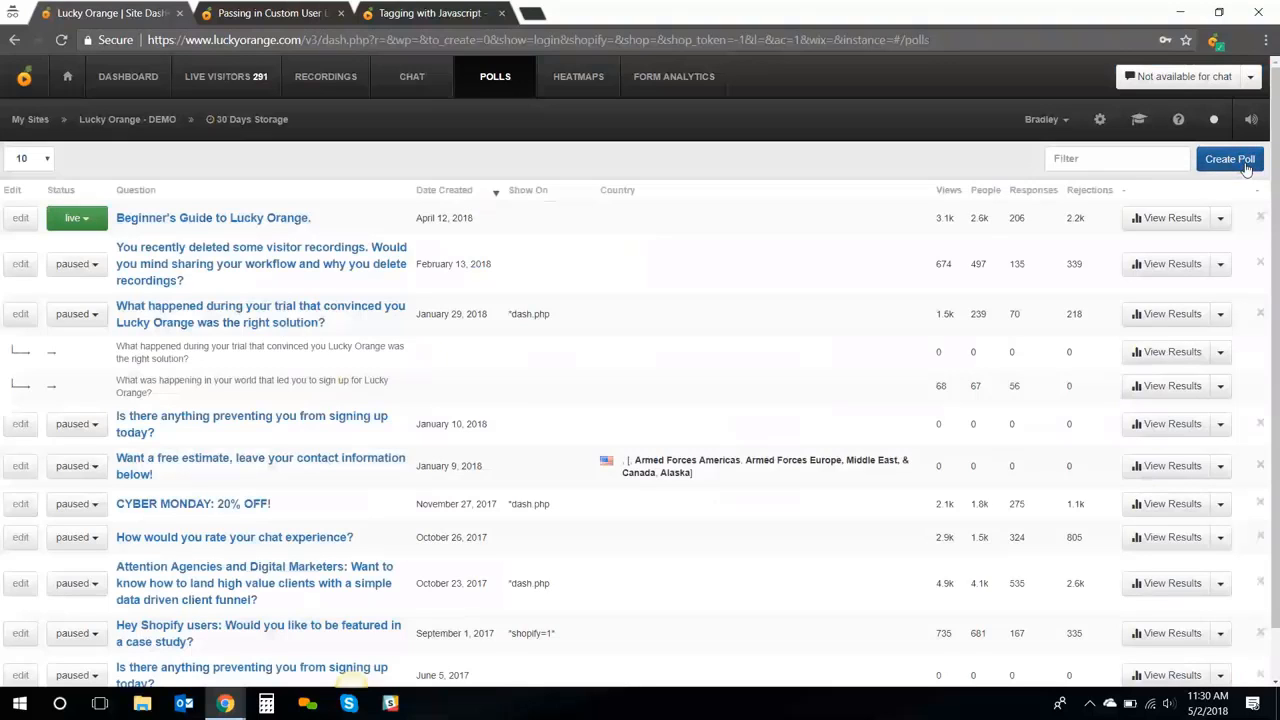
{"action": "left_click", "coordinate": [92, 266]}
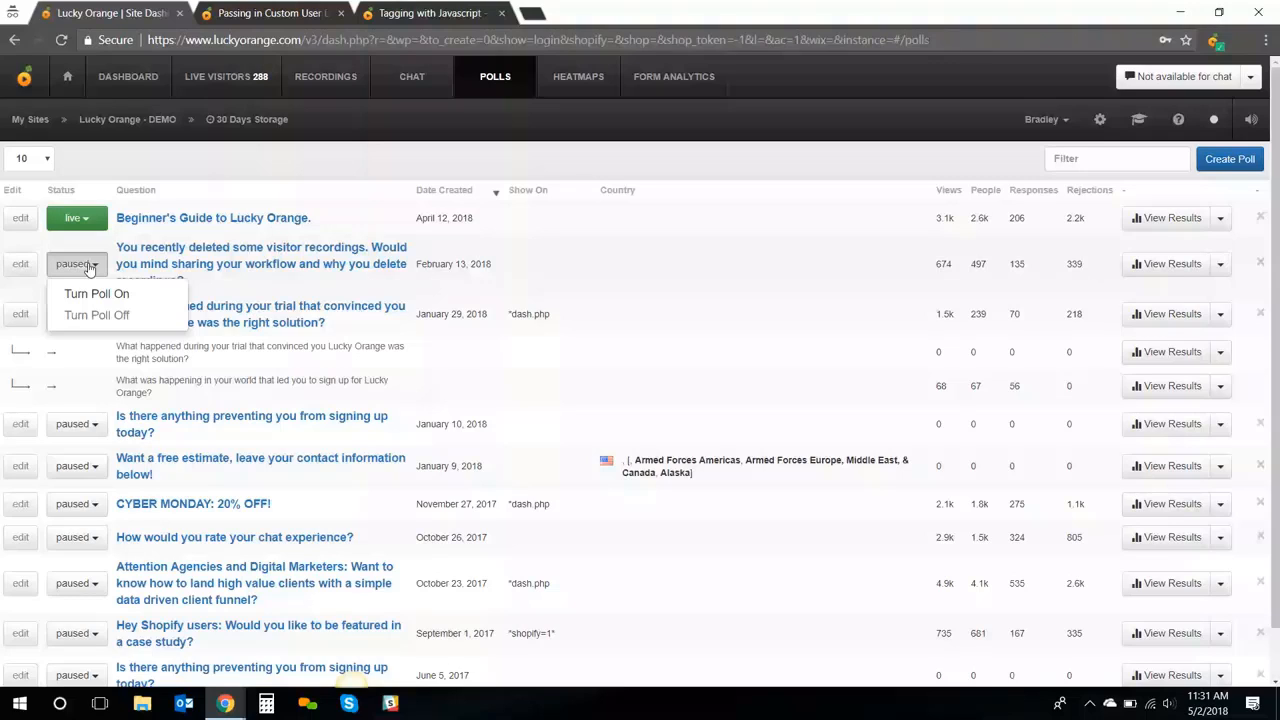
{"action": "left_click", "coordinate": [89, 268]}
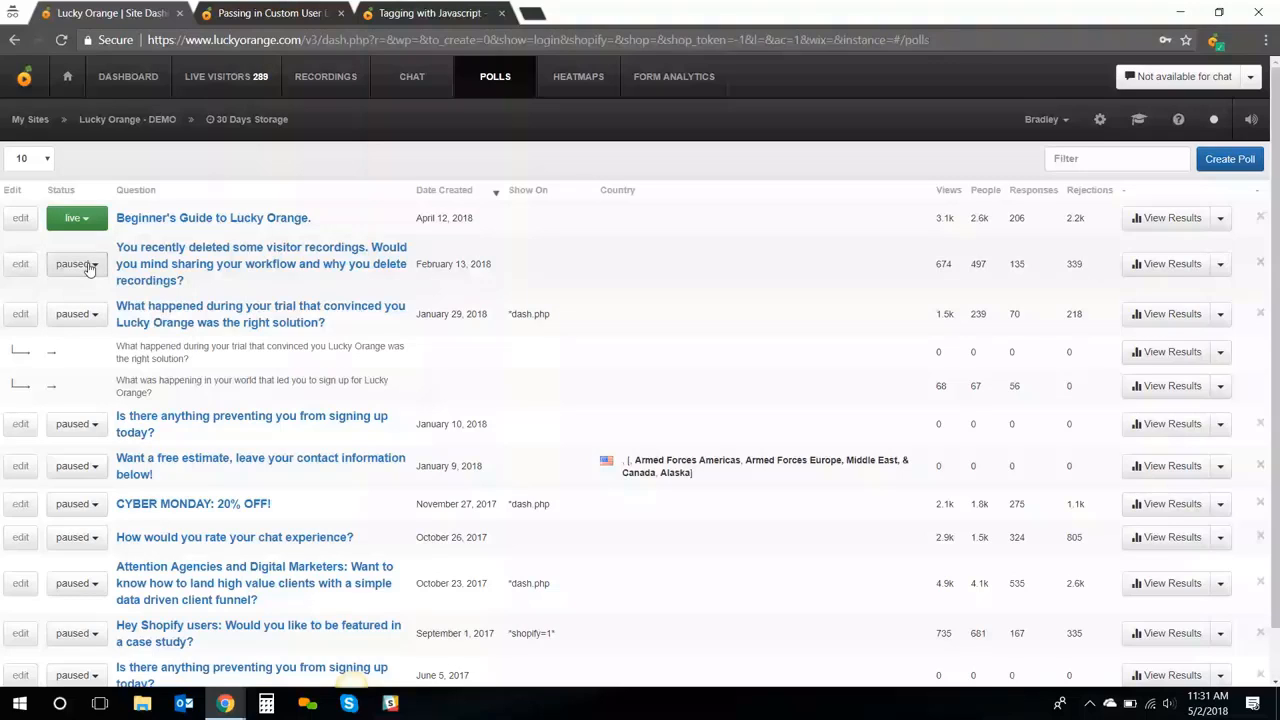
{"action": "left_click", "coordinate": [1165, 218]}
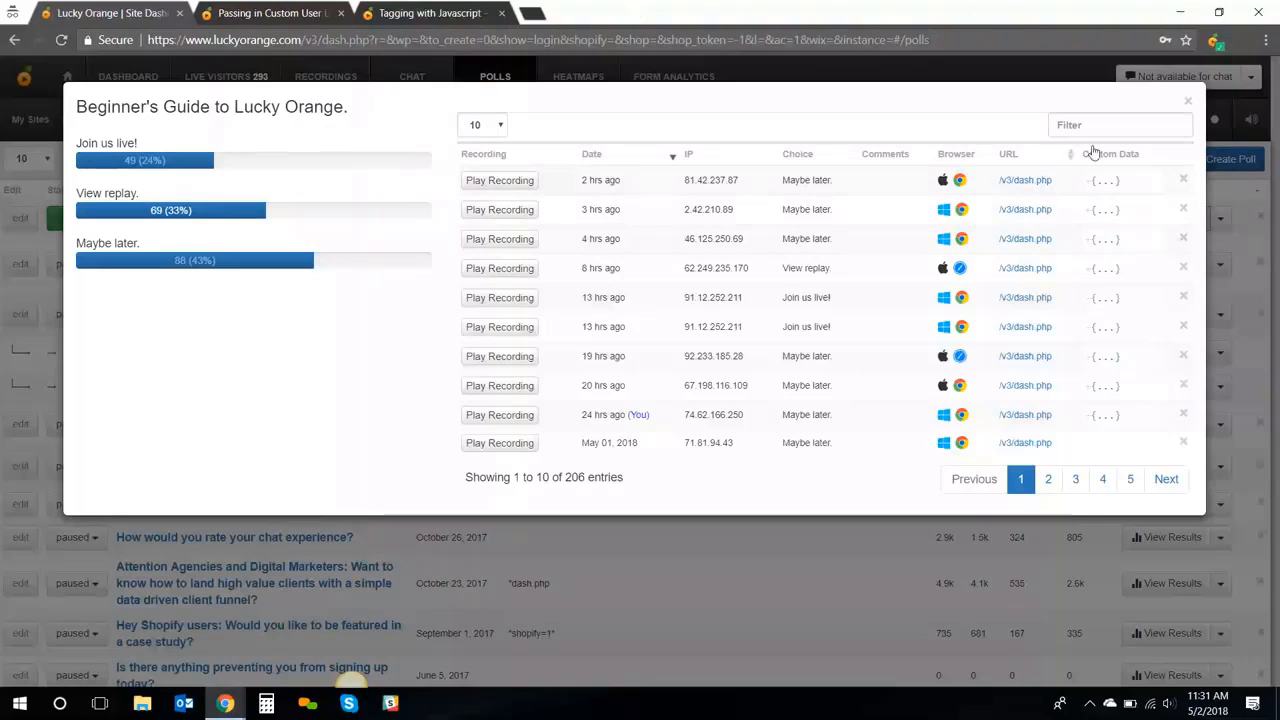
{"action": "left_click", "coordinate": [1190, 104]}
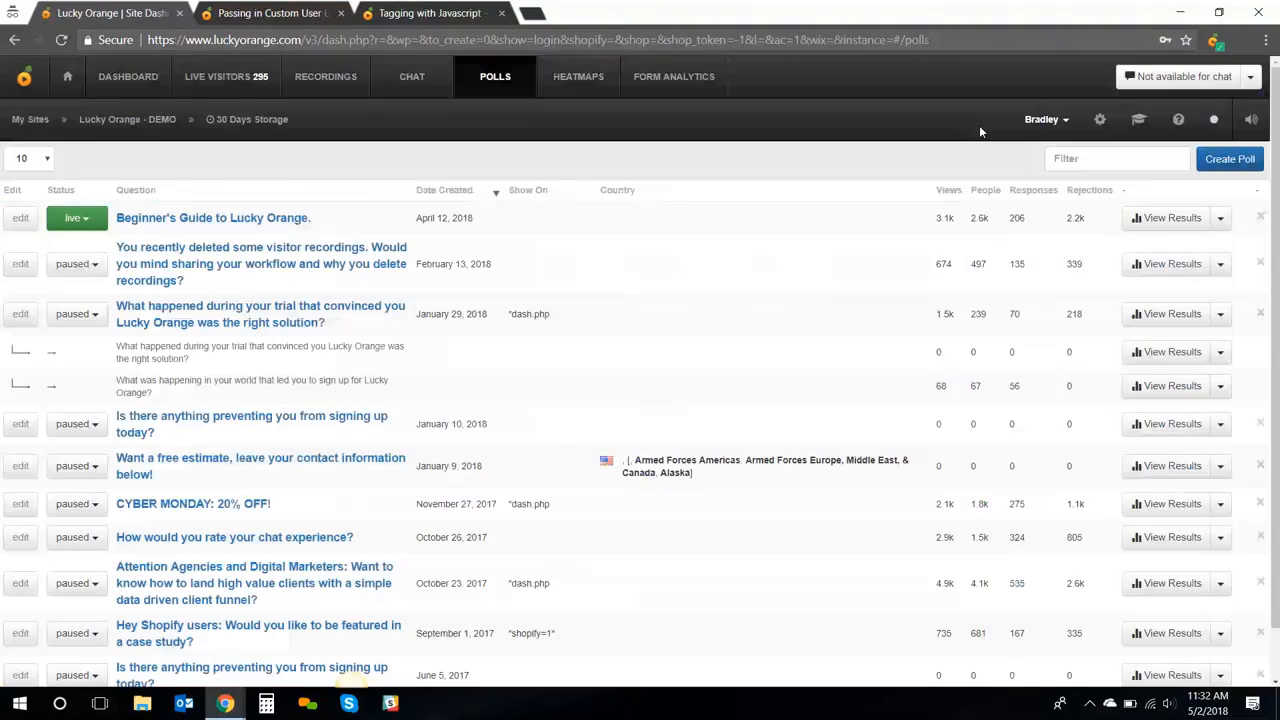
Go to the Heatmaps page and scroll to its most visited and recently viewed page lists
{"action": "left_click", "coordinate": [590, 80]}
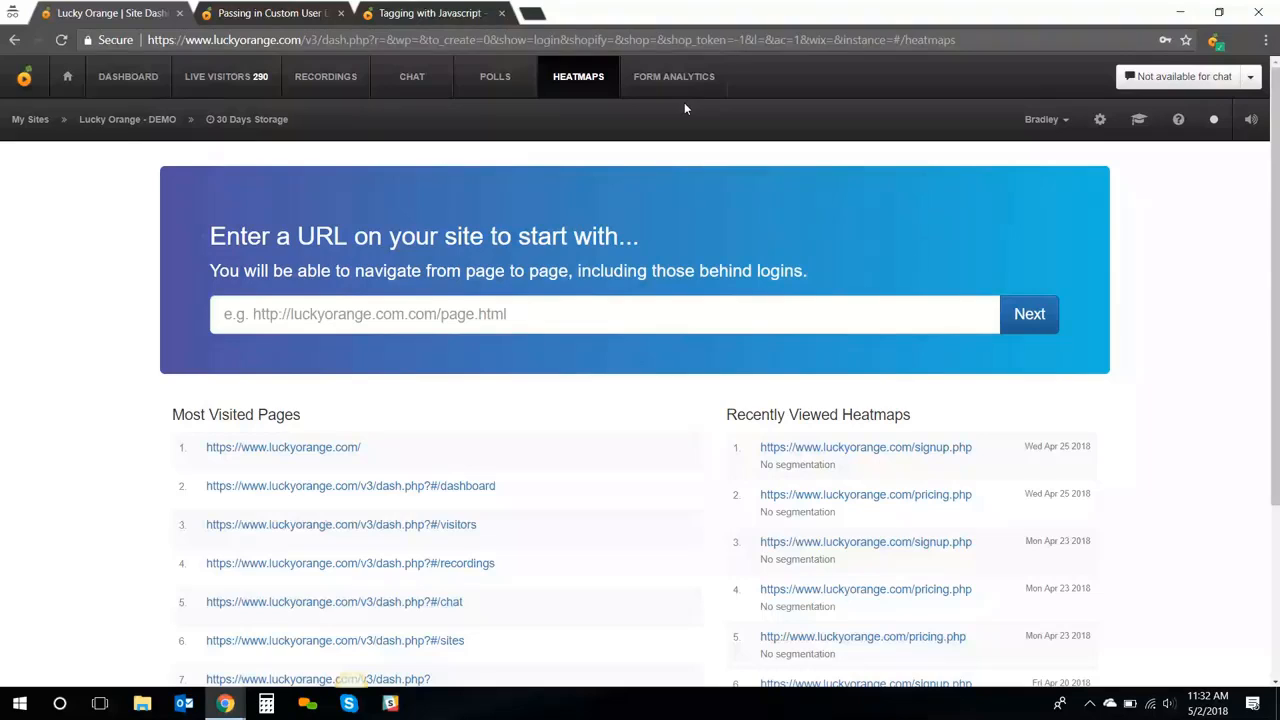
{"action": "left_click", "coordinate": [432, 316]}
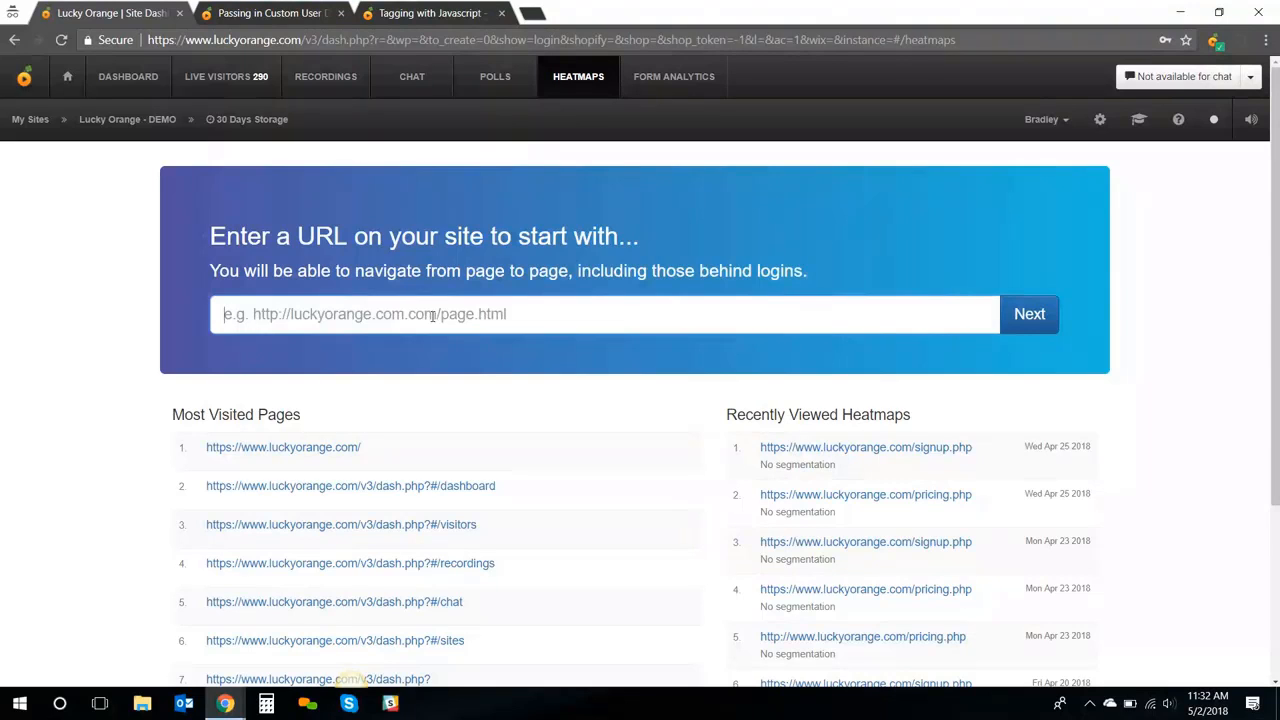
{"action": "scroll", "coordinate": [414, 391], "scroll_direction": "down", "scroll_amount": 1}
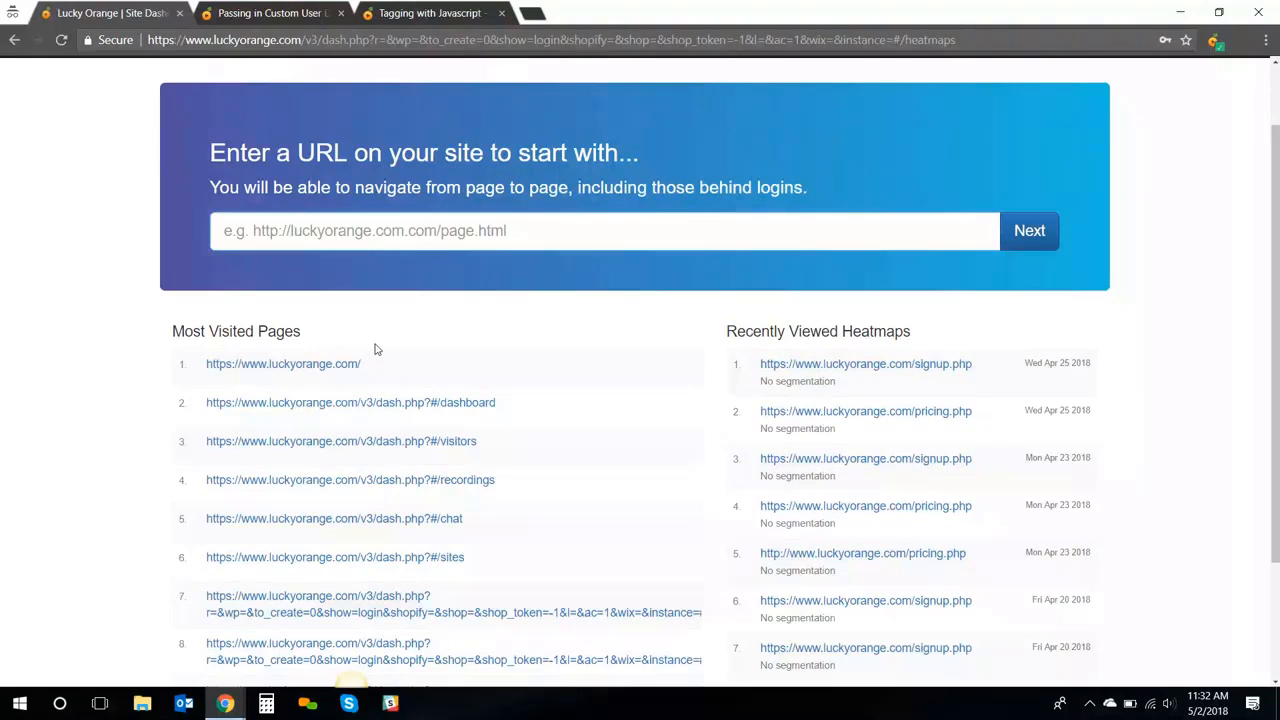
Open the pricing page heatmap and show element details for the #2 Monthly toggle
{"action": "left_click", "coordinate": [868, 412]}
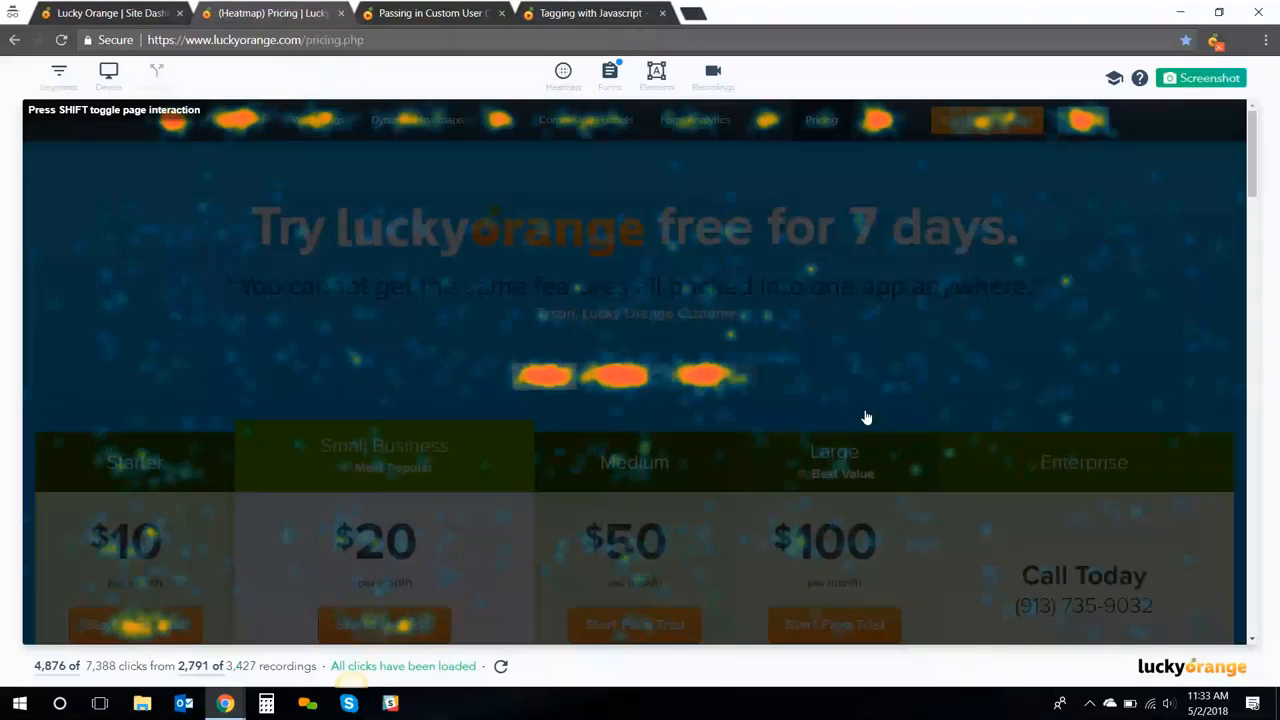
{"action": "mouse_move", "coordinate": [631, 379]}
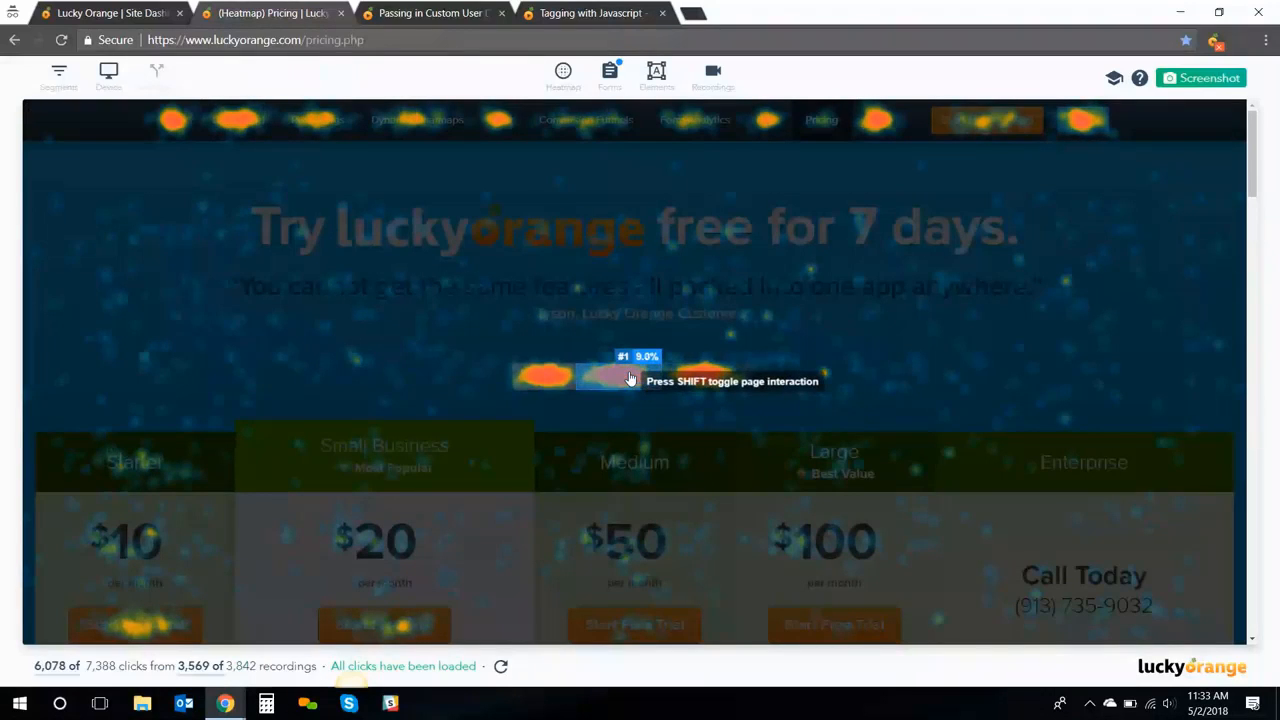
{"action": "mouse_move", "coordinate": [547, 387]}
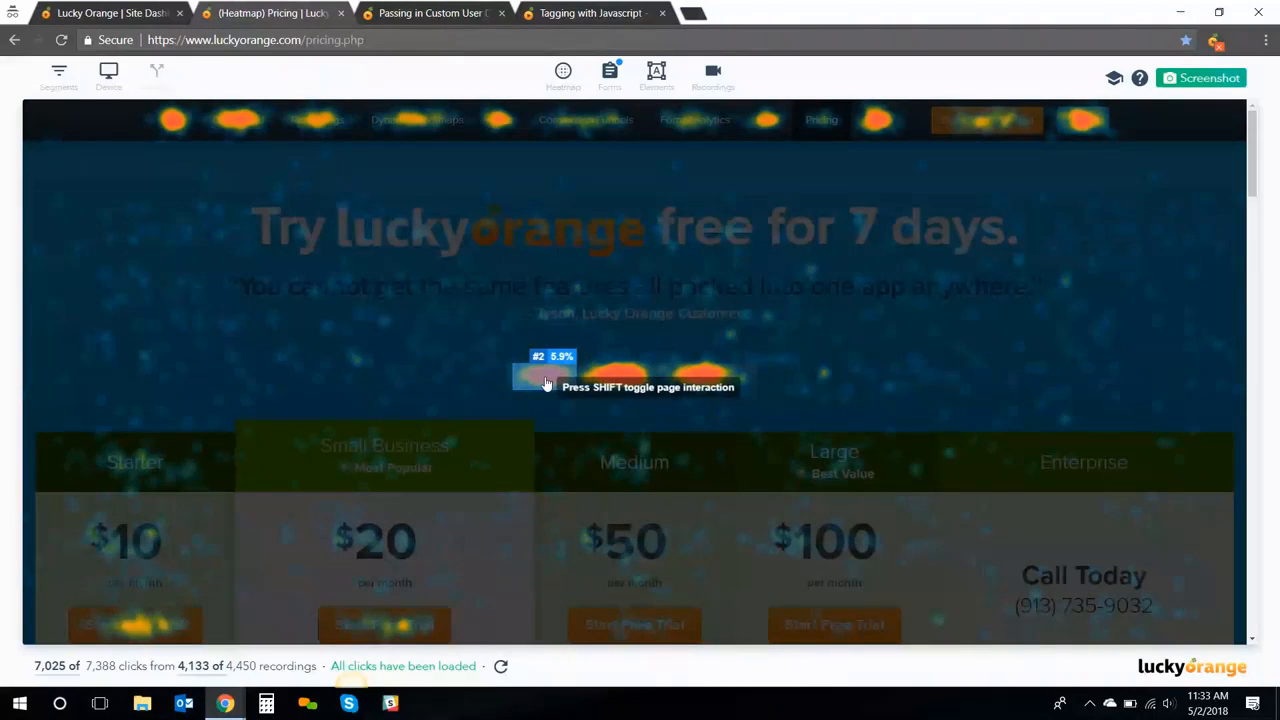
{"action": "left_click", "coordinate": [546, 384]}
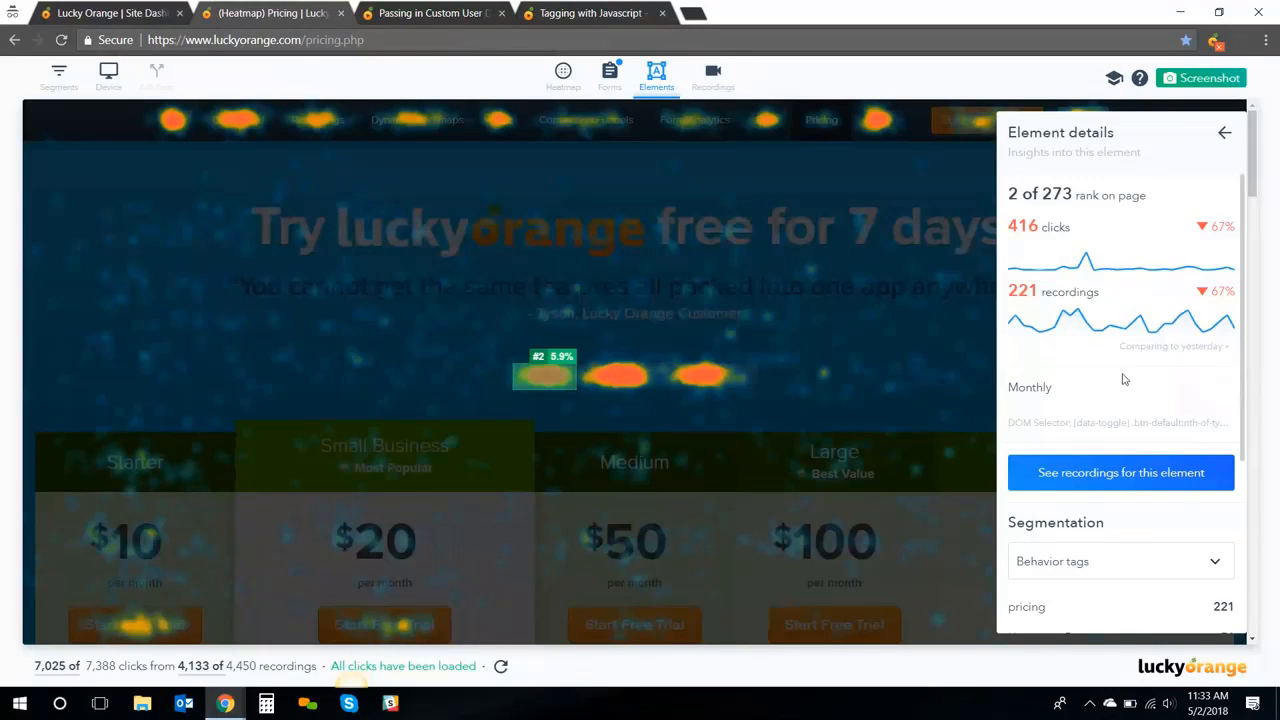
Look at recordings of visitors who clicked the Monthly toggle, then close them
{"action": "left_click", "coordinate": [1148, 482]}
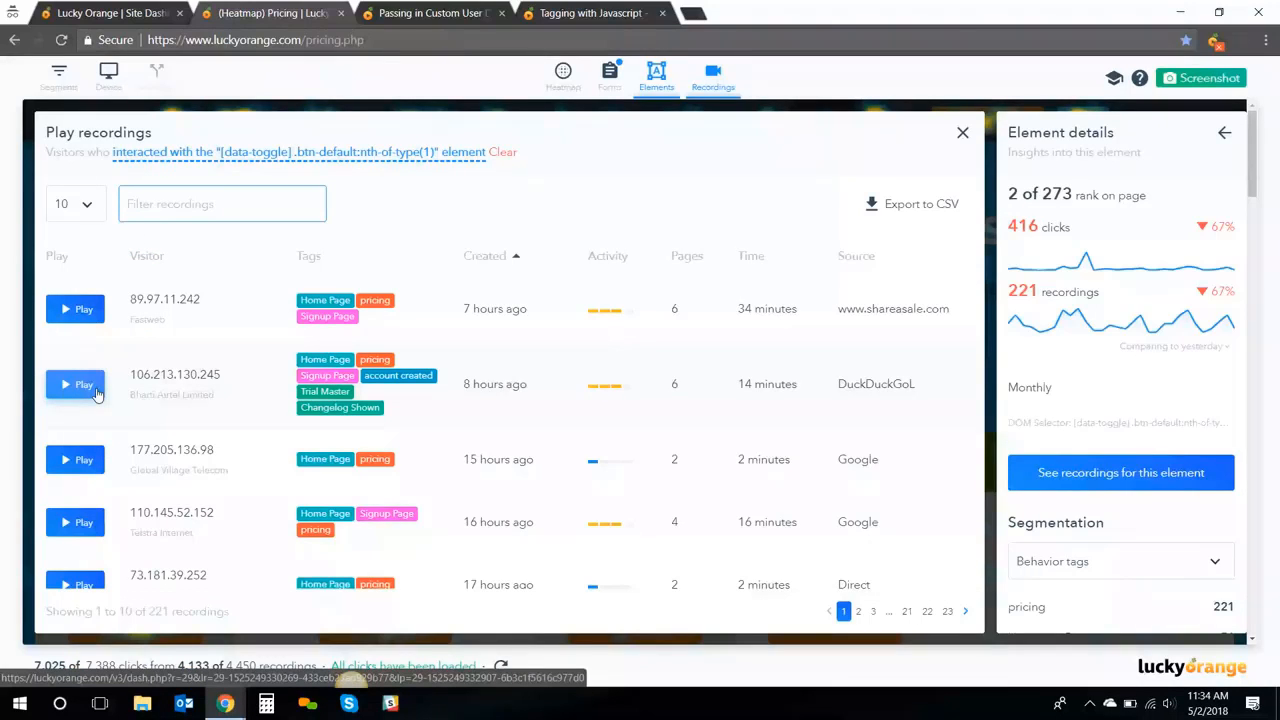
{"action": "left_click", "coordinate": [964, 134]}
{"action": "scroll", "coordinate": [1174, 405], "scroll_direction": "down", "scroll_amount": 2}
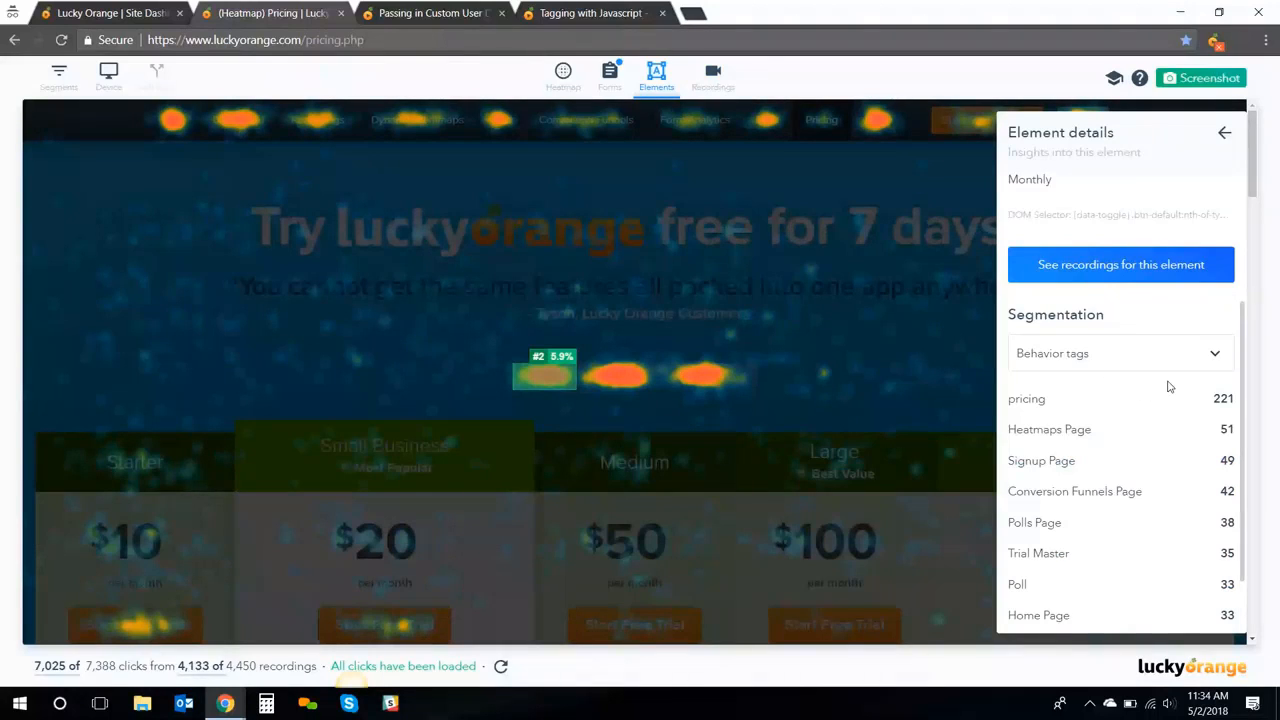
Segment the toggle's clicks by Source, then by Browser (Chrome 176, Safari 22, Firefox 11)
{"action": "left_click", "coordinate": [1212, 356]}
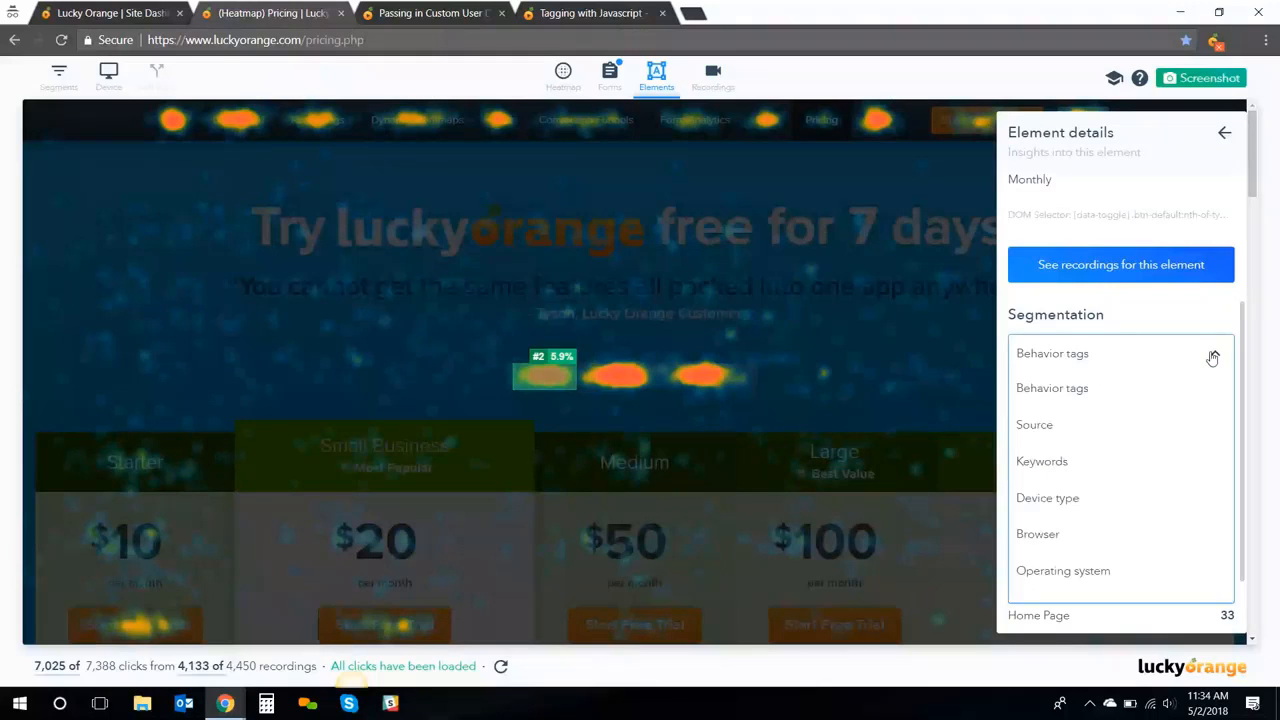
{"action": "left_click", "coordinate": [1108, 425]}
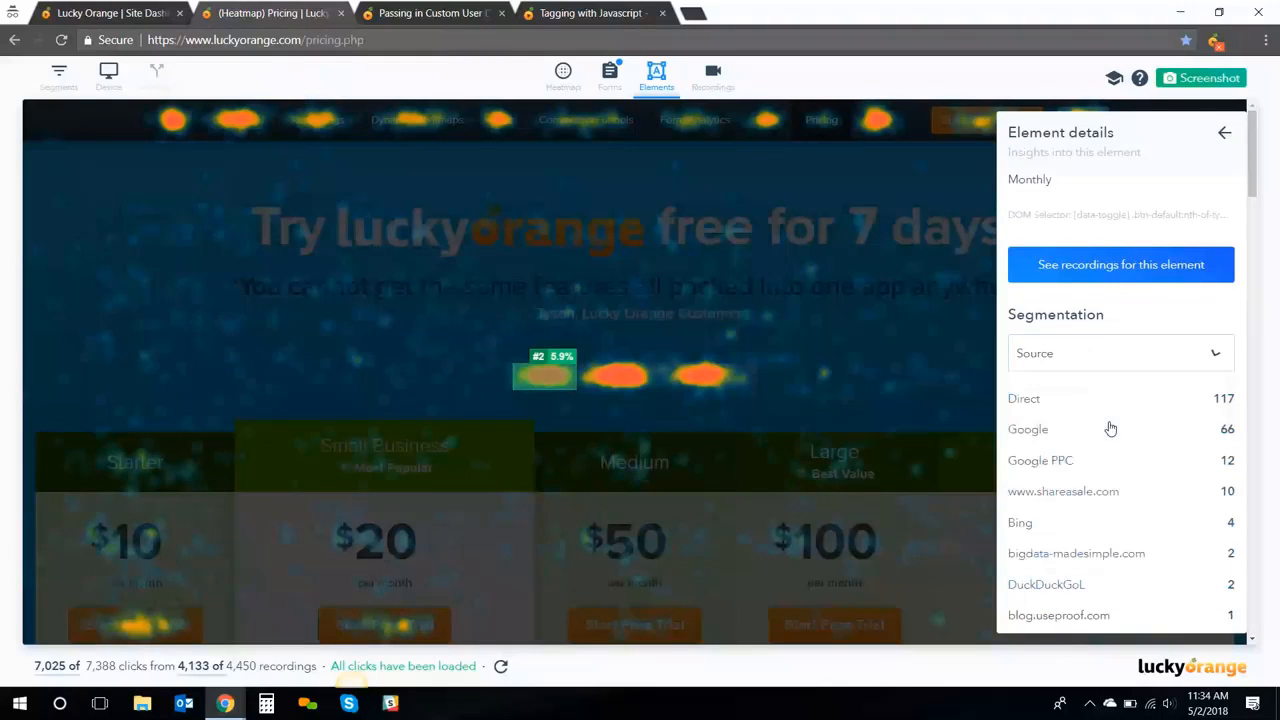
{"action": "left_click", "coordinate": [1187, 359]}
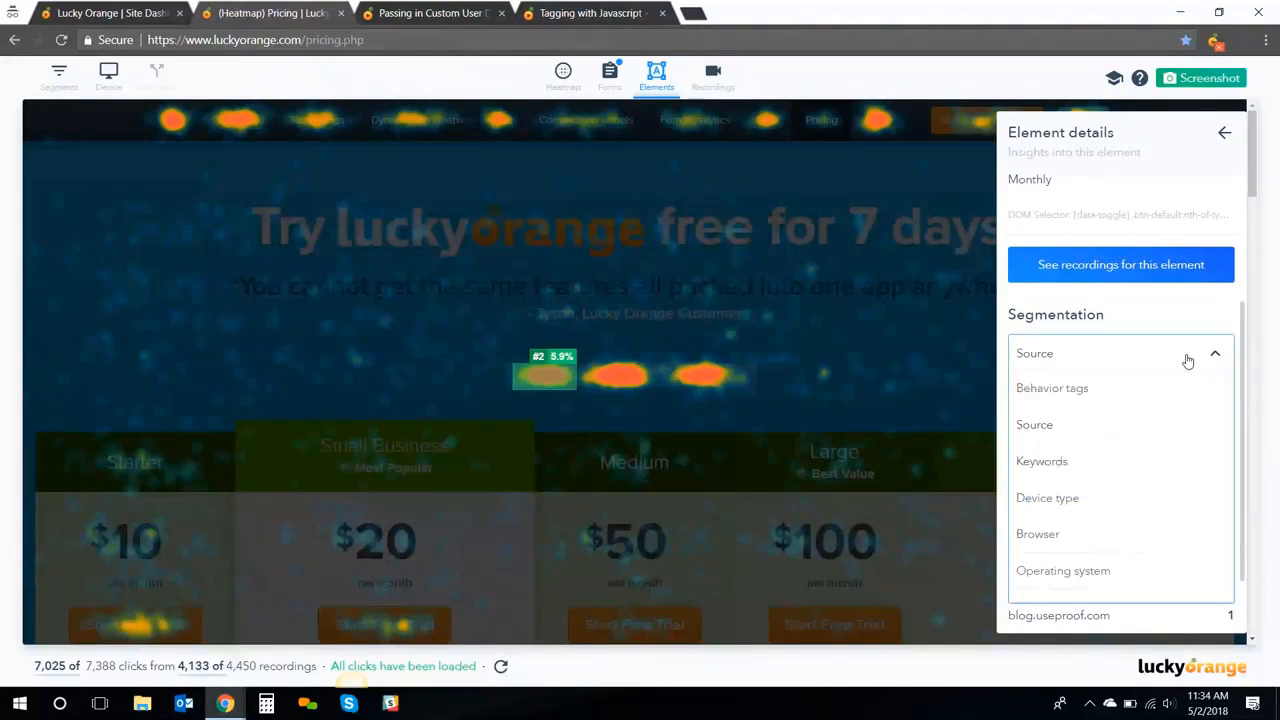
{"action": "left_click", "coordinate": [1069, 532]}
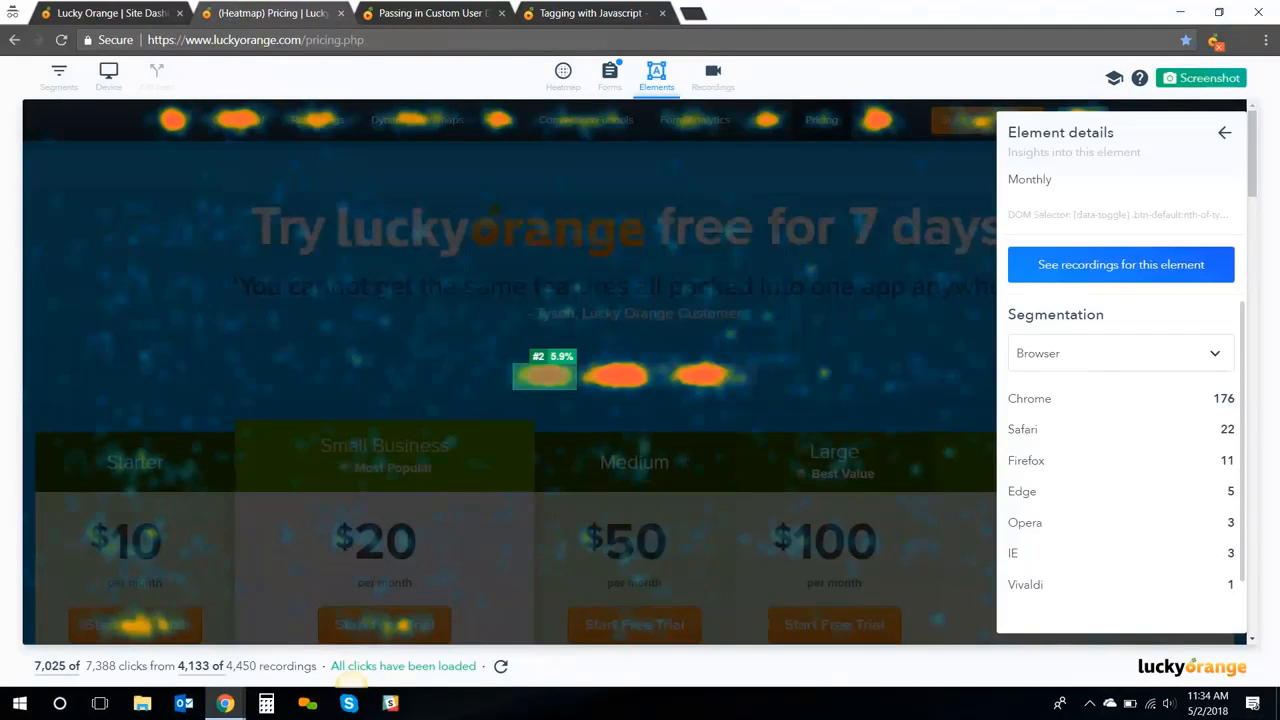
Return to the ranked clicked-elements list, toggle Top 10 labels on and off, then close element analytics
{"action": "left_click", "coordinate": [1227, 136]}
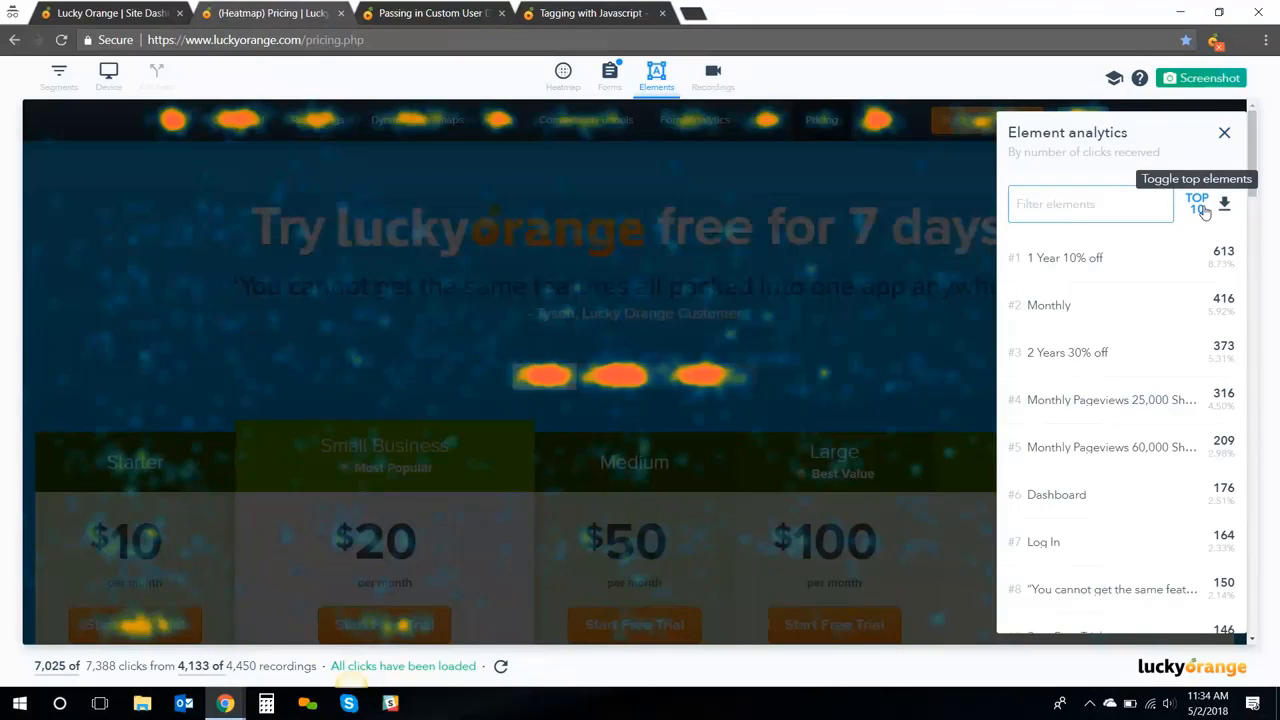
{"action": "left_click", "coordinate": [1097, 203]}
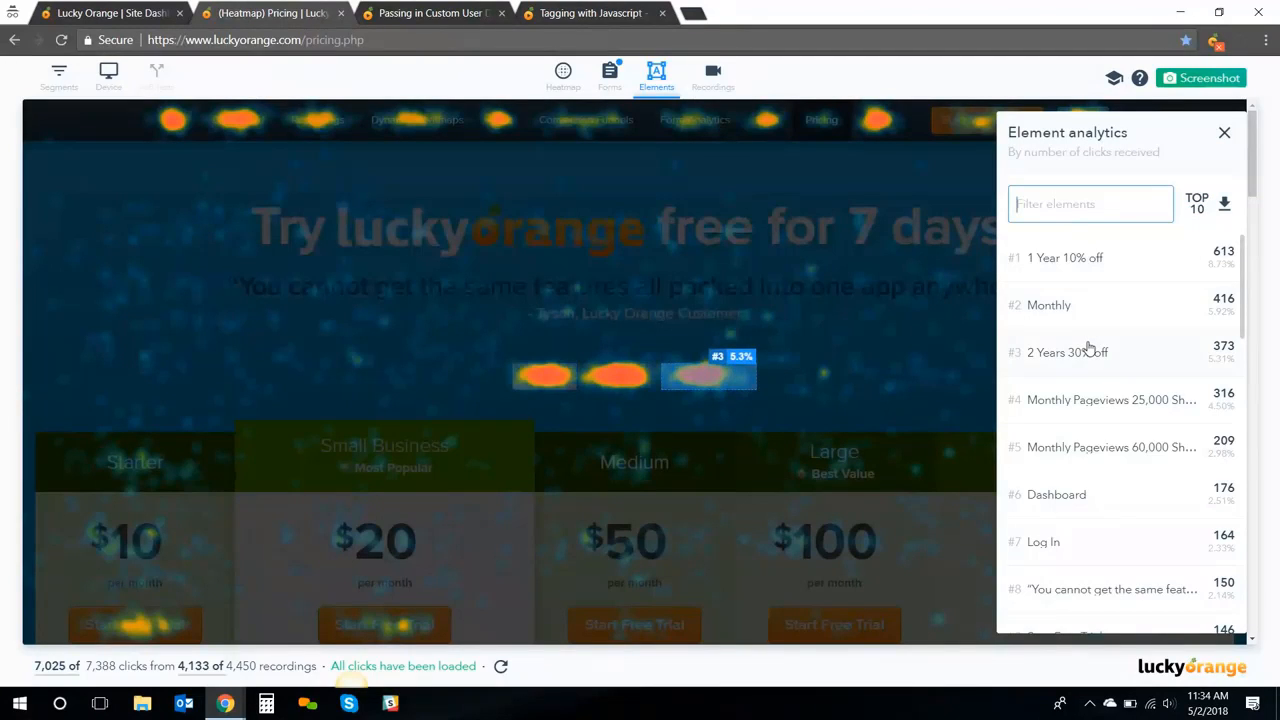
{"action": "left_click", "coordinate": [1193, 216]}
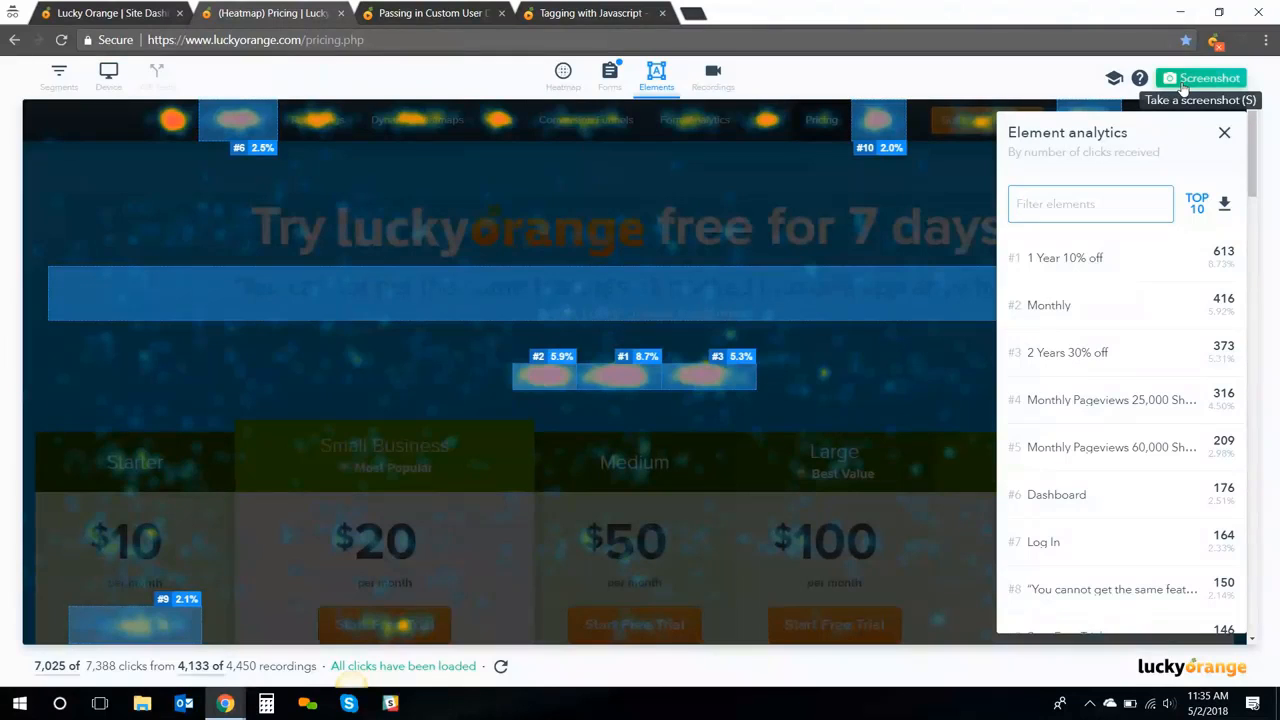
{"action": "left_click", "coordinate": [1199, 205]}
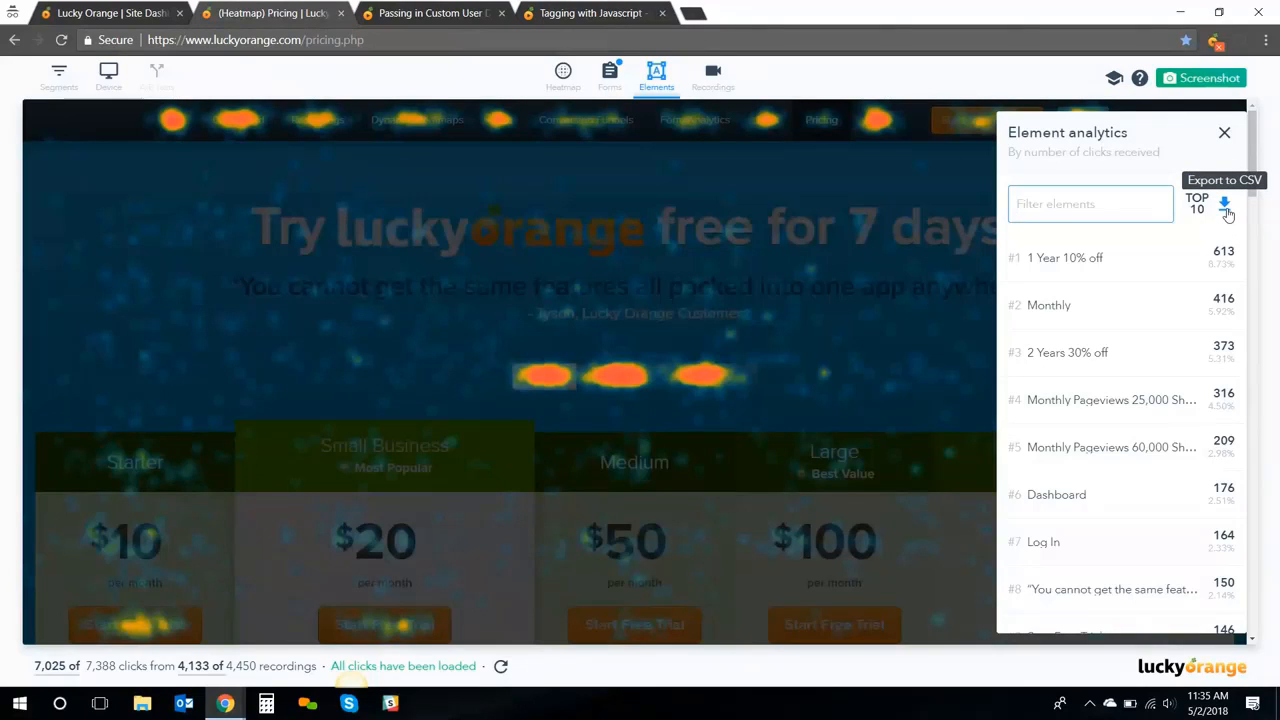
{"action": "left_click", "coordinate": [1225, 135]}
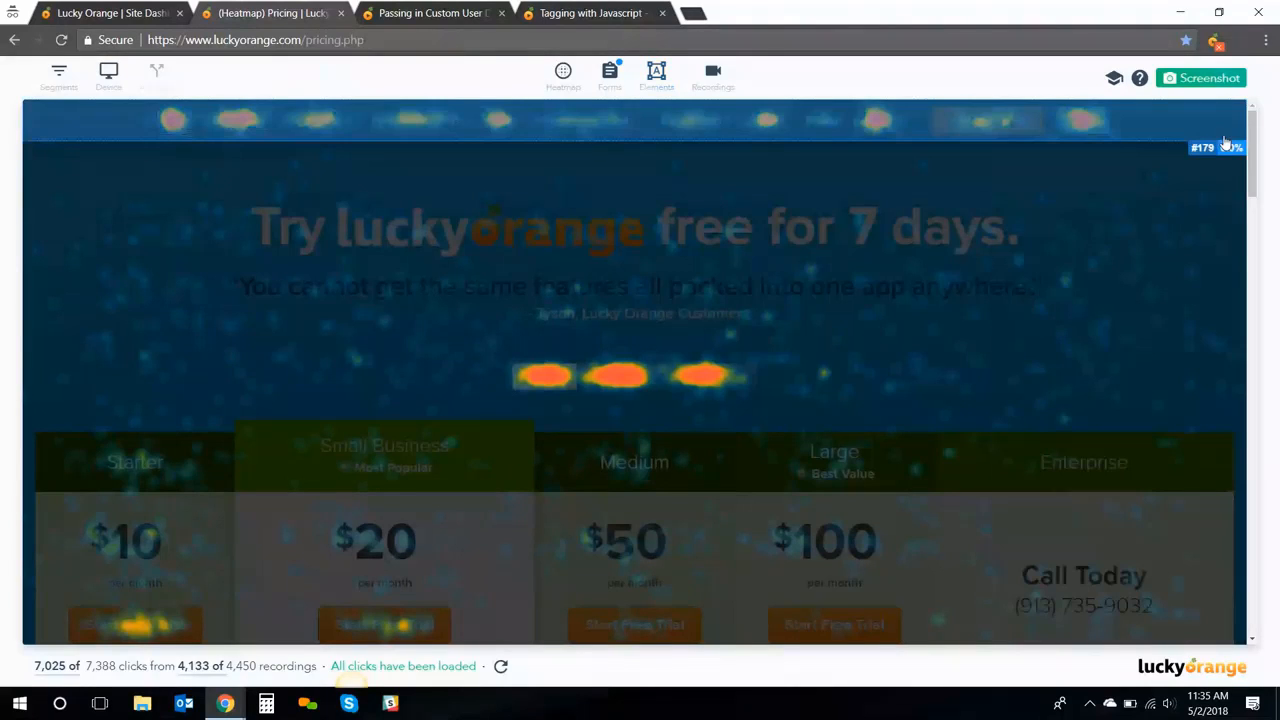
{"action": "left_click", "coordinate": [60, 90]}
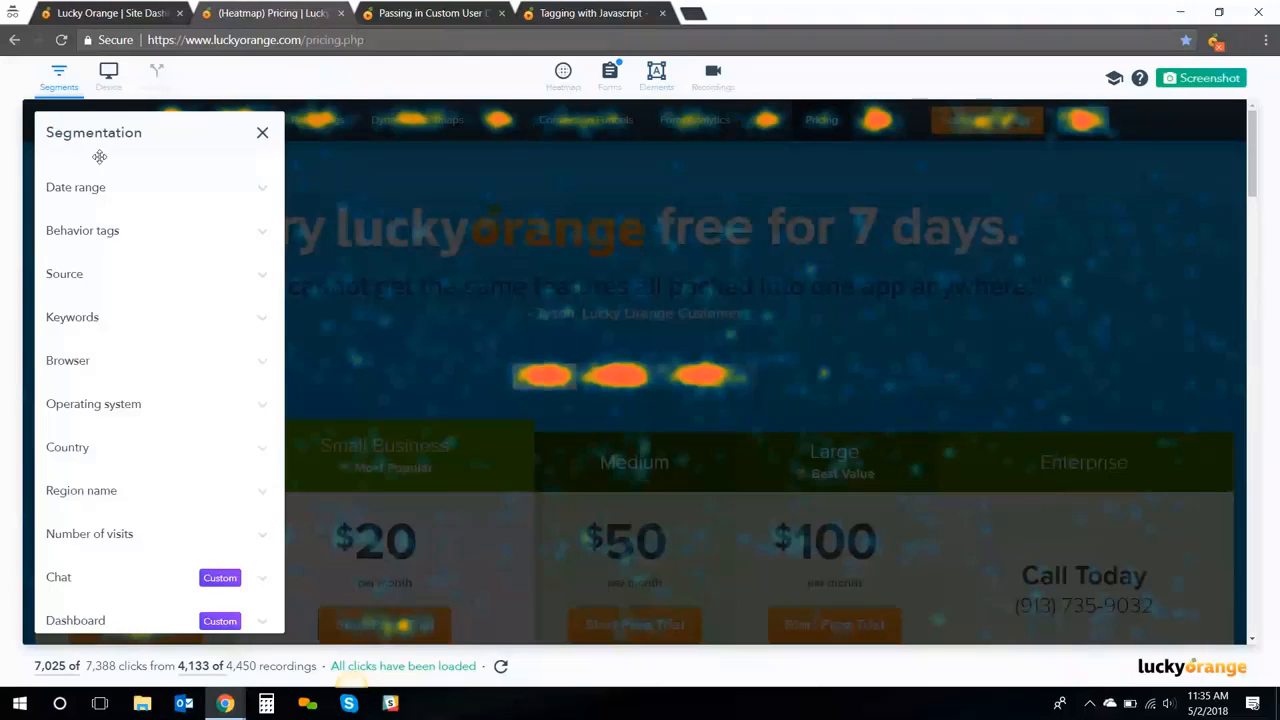
{"action": "left_click", "coordinate": [129, 189]}
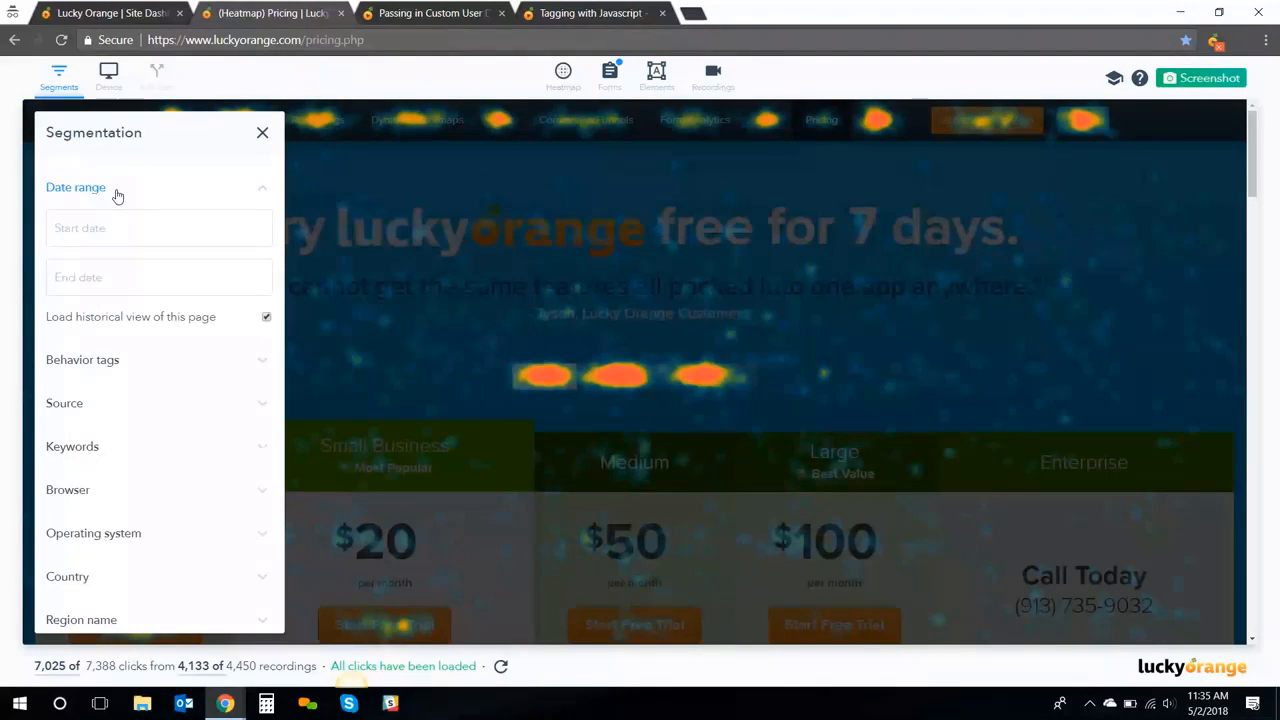
{"action": "left_click", "coordinate": [188, 413]}
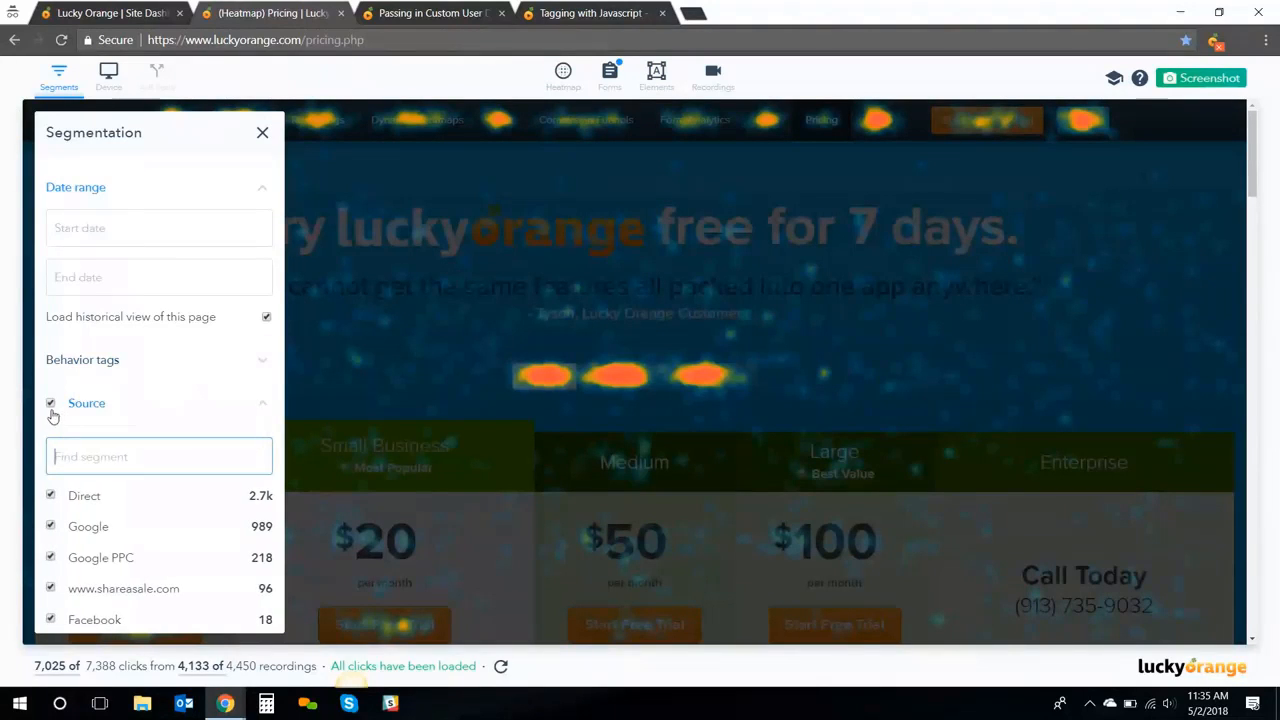
{"action": "left_click", "coordinate": [52, 526]}
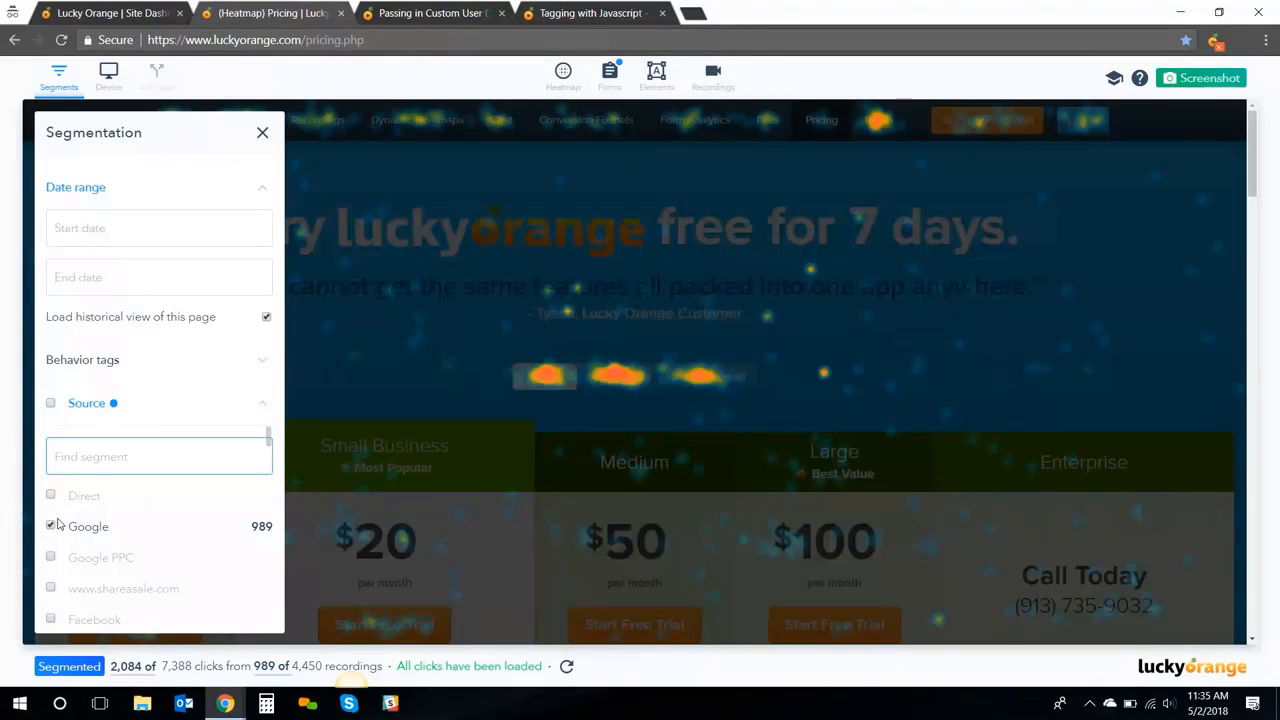
{"action": "left_click", "coordinate": [51, 404]}
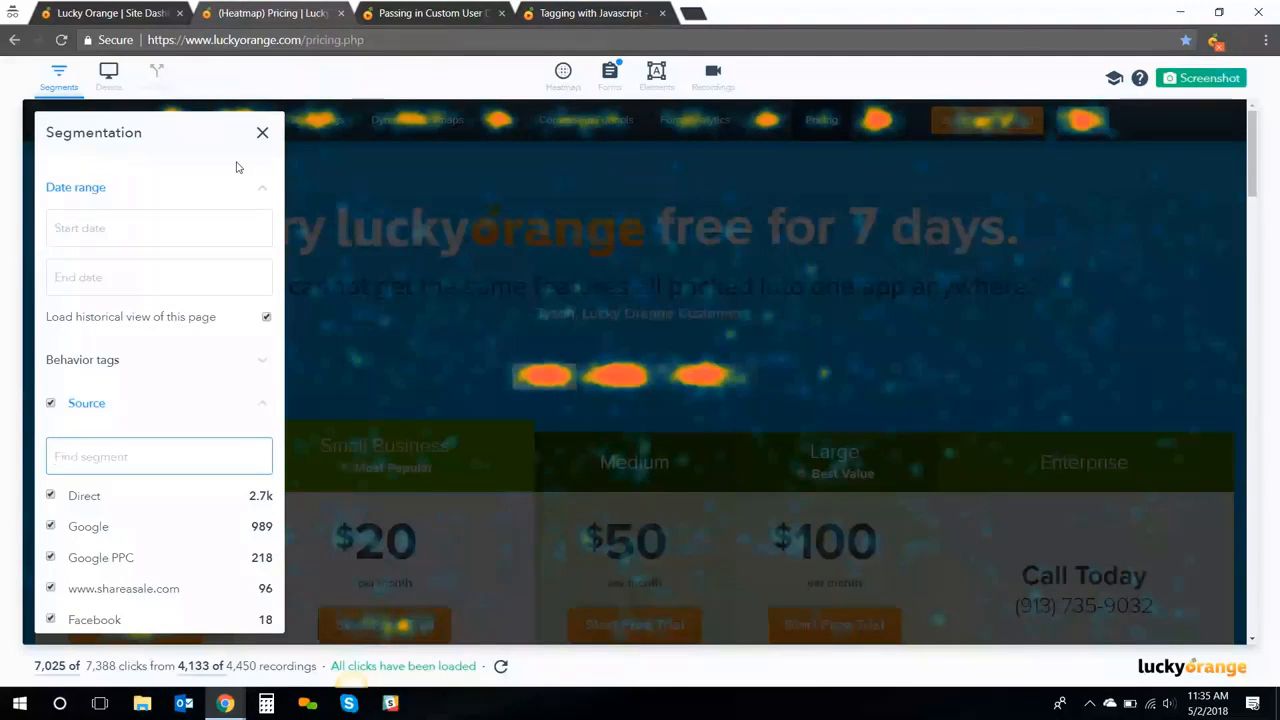
{"action": "left_click", "coordinate": [262, 133]}
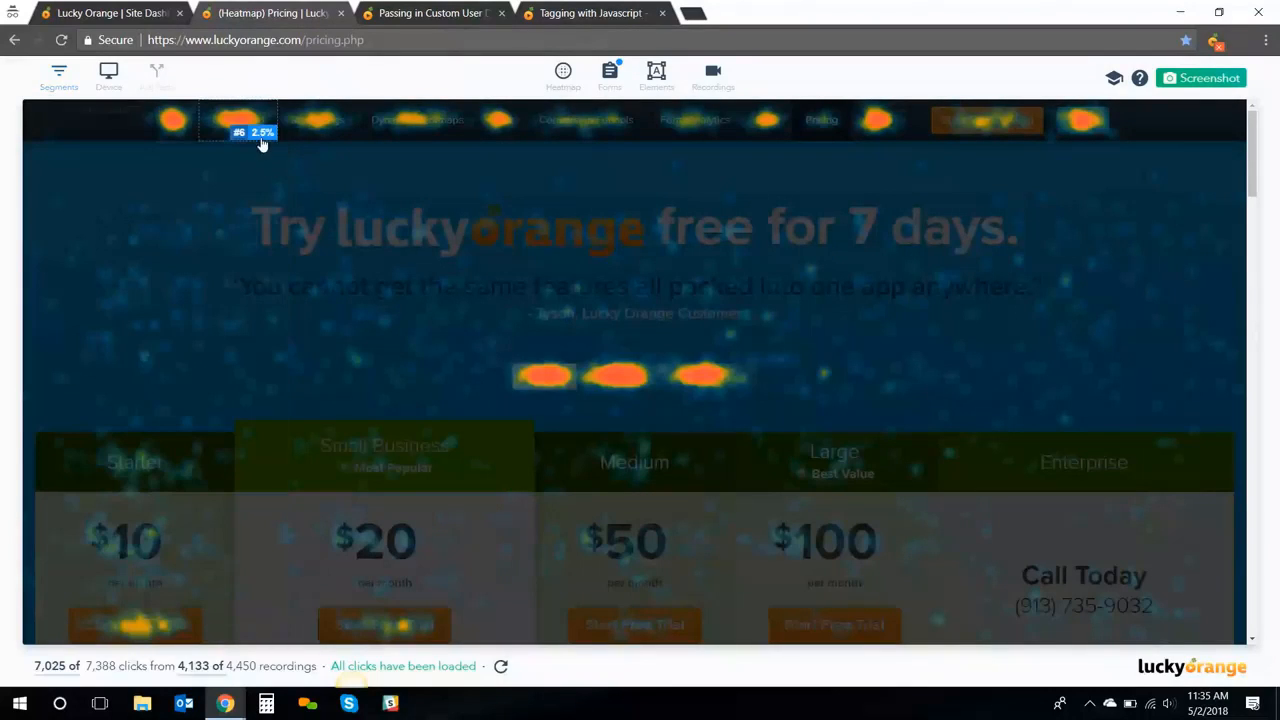
Preview the pricing heatmap at Tablet and Phone sizes, try the mobile menu, then return to Desktop (1482 × 654)
{"action": "left_click", "coordinate": [112, 78]}
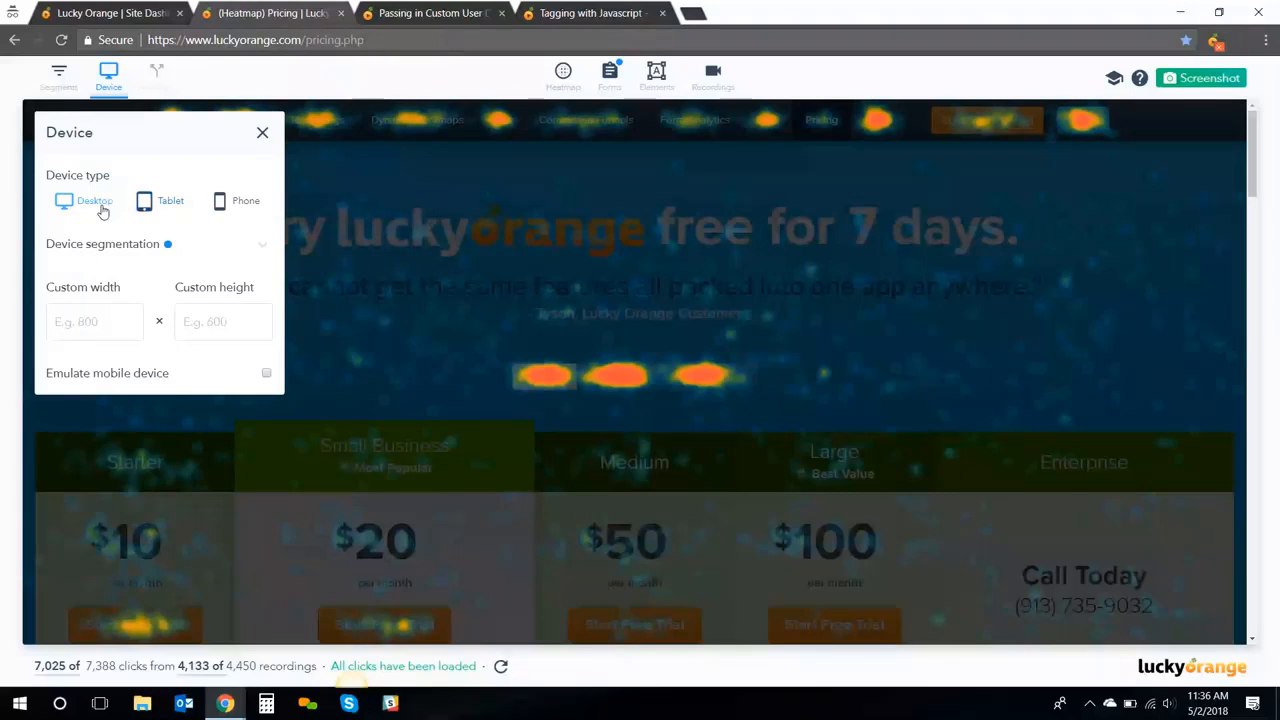
{"action": "left_click", "coordinate": [167, 201]}
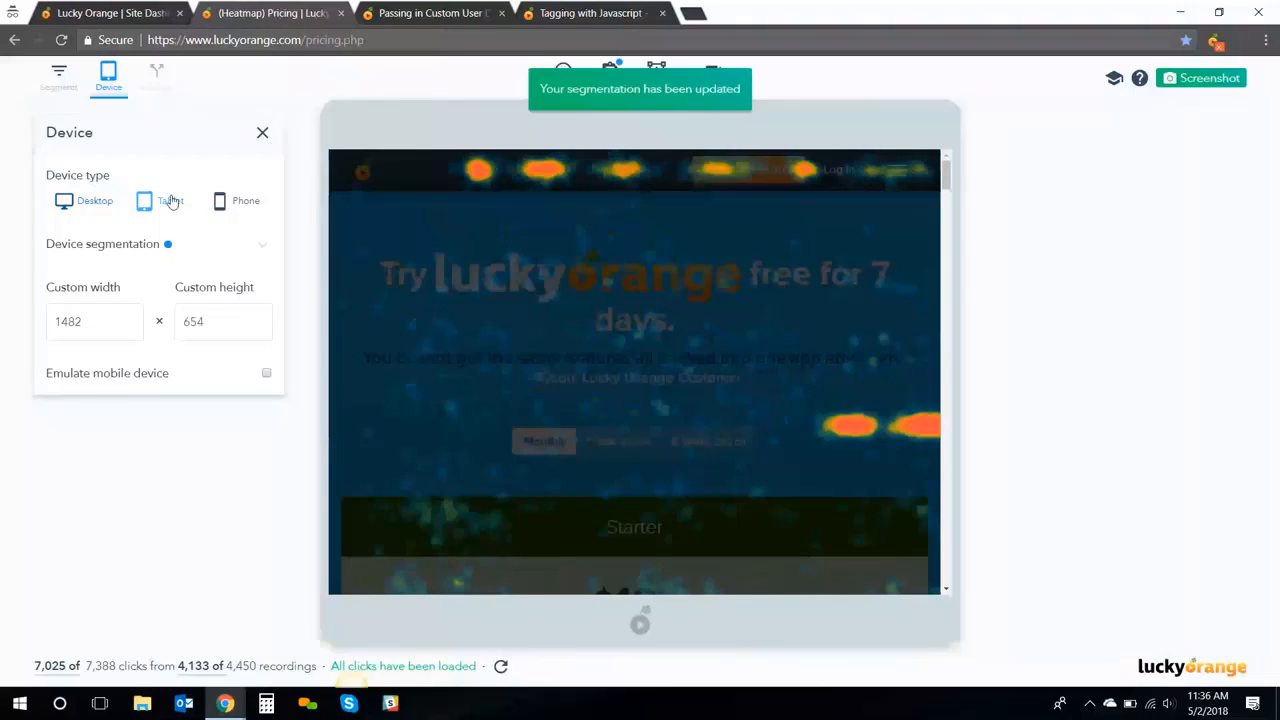
{"action": "left_click", "coordinate": [238, 201]}
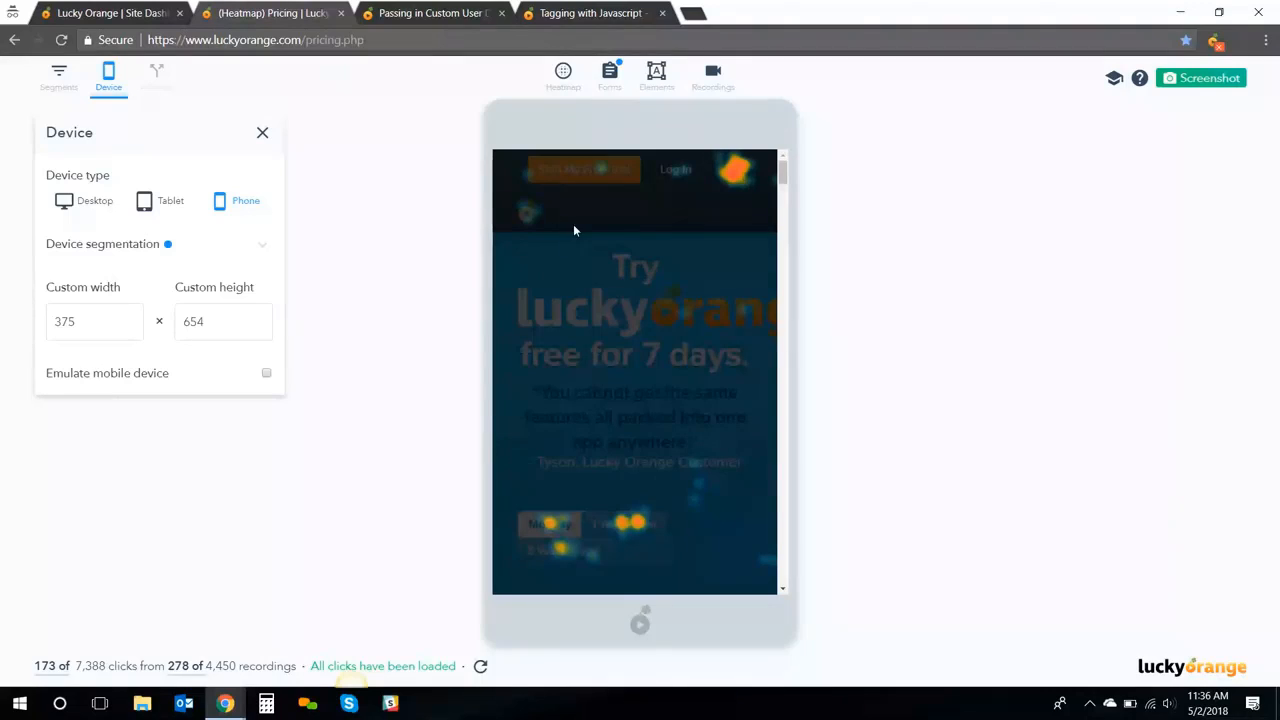
{"action": "left_click", "coordinate": [740, 179]}
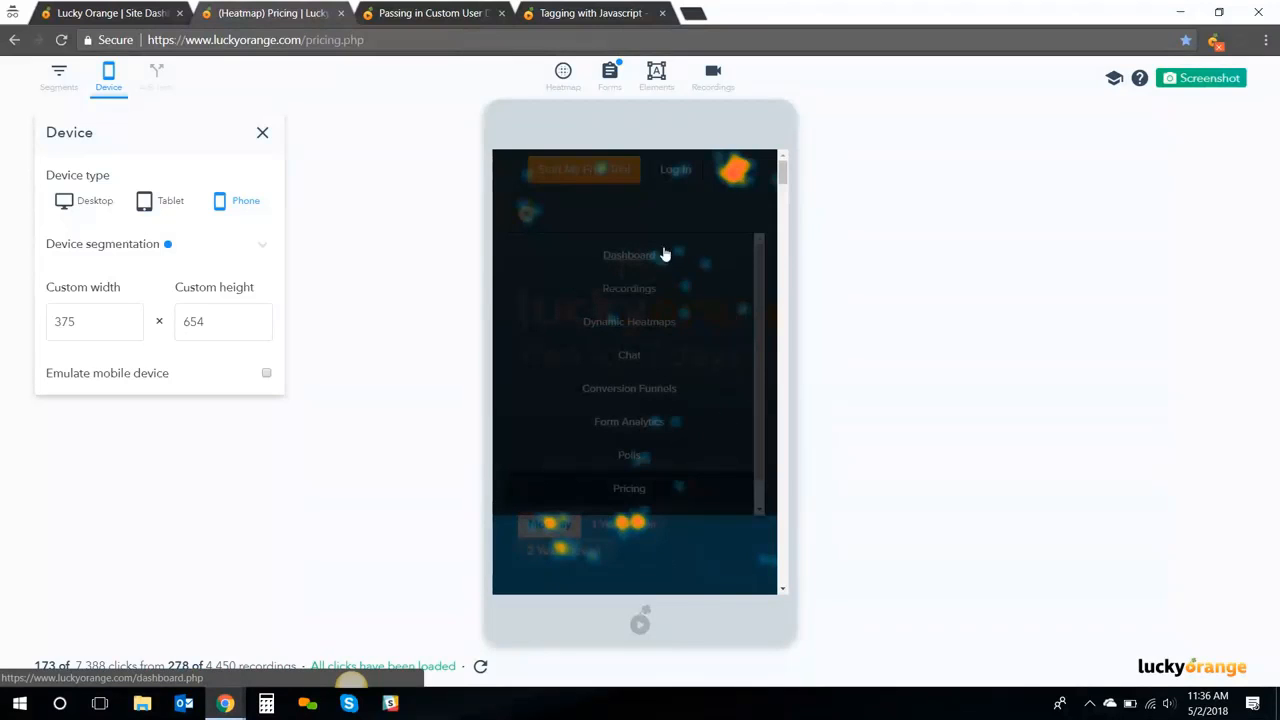
{"action": "left_click", "coordinate": [740, 172]}
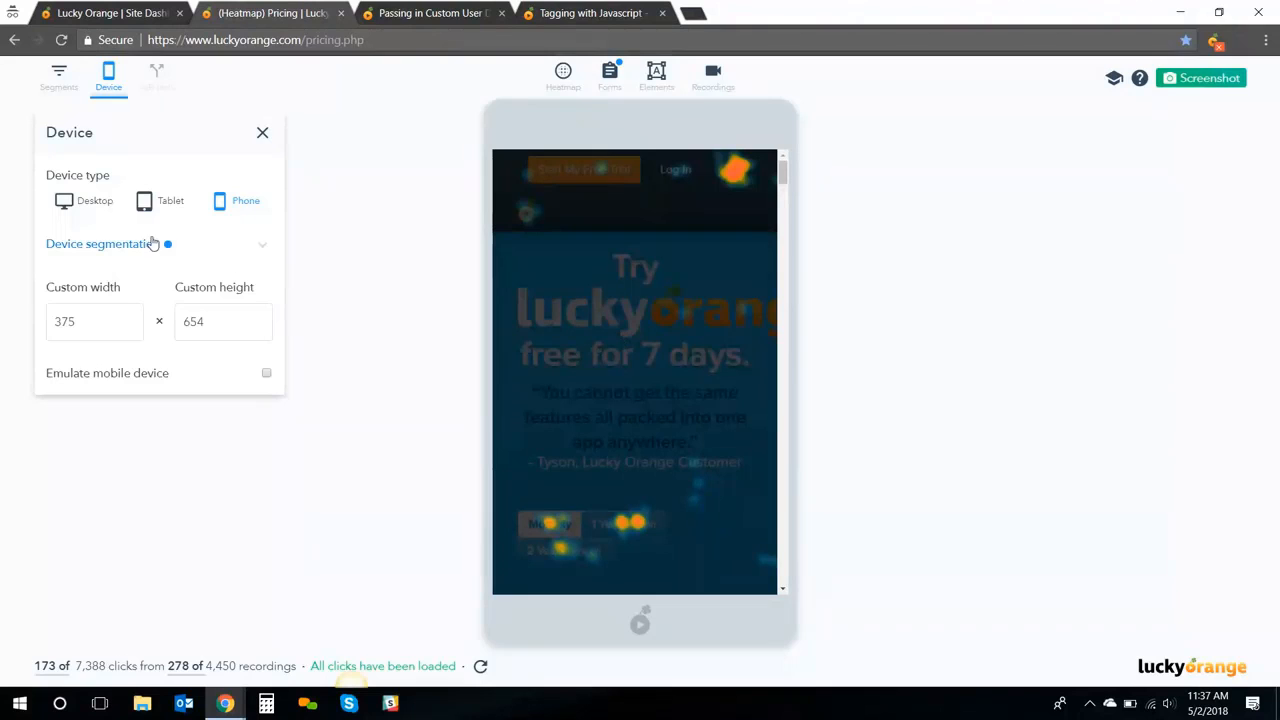
{"action": "left_click", "coordinate": [100, 203]}
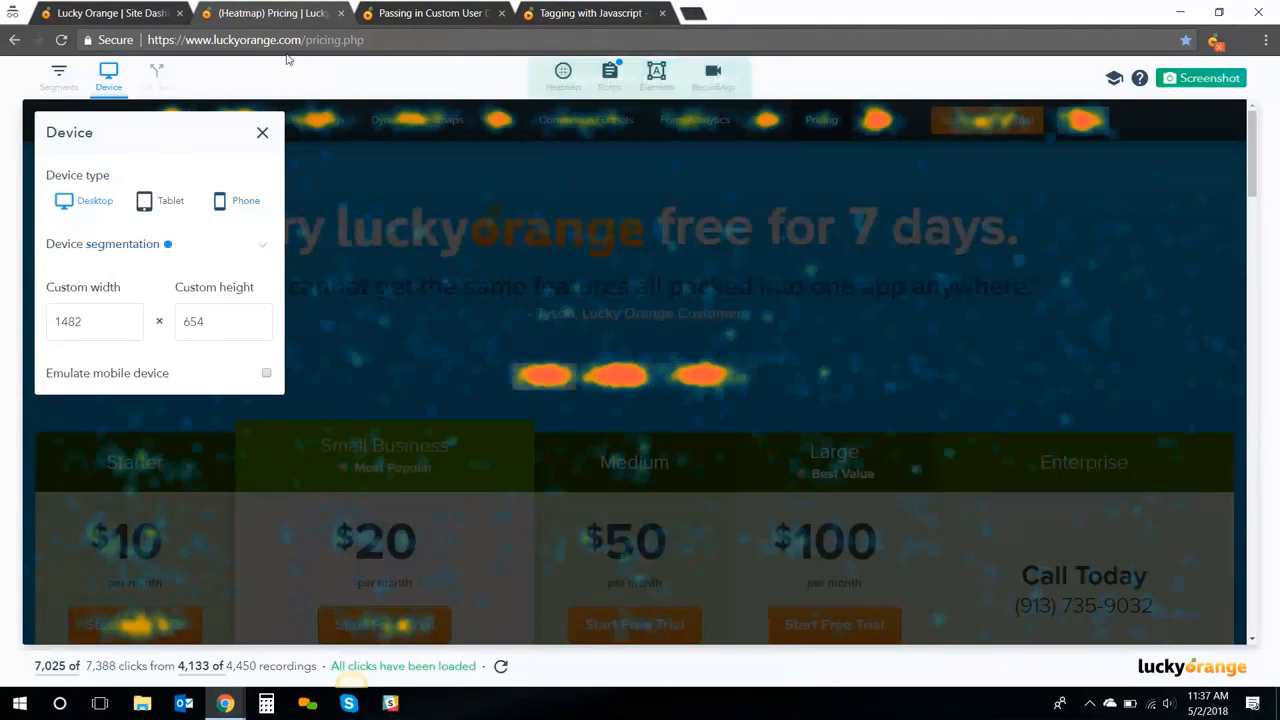
Close the Device panel, enable Show precise interactions, and switch the event type from Clicks to Moves
{"action": "left_click", "coordinate": [562, 75]}
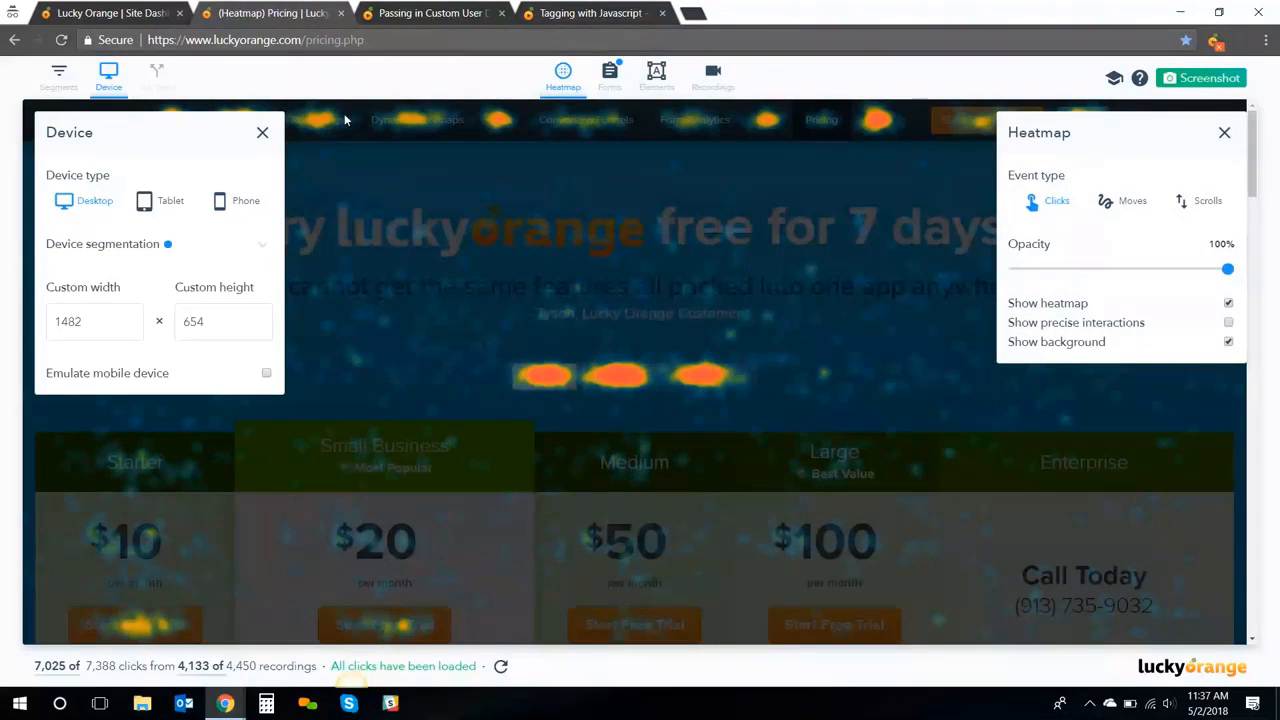
{"action": "left_click", "coordinate": [262, 132]}
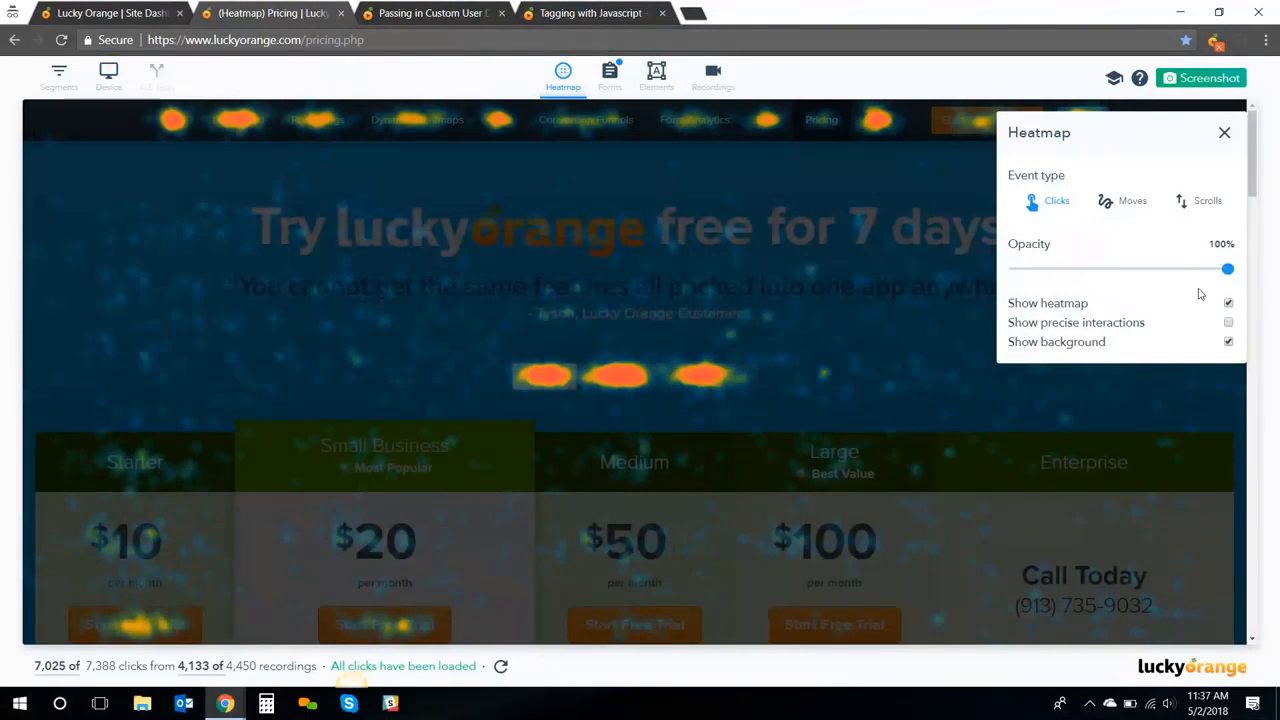
{"action": "left_click", "coordinate": [1228, 322]}
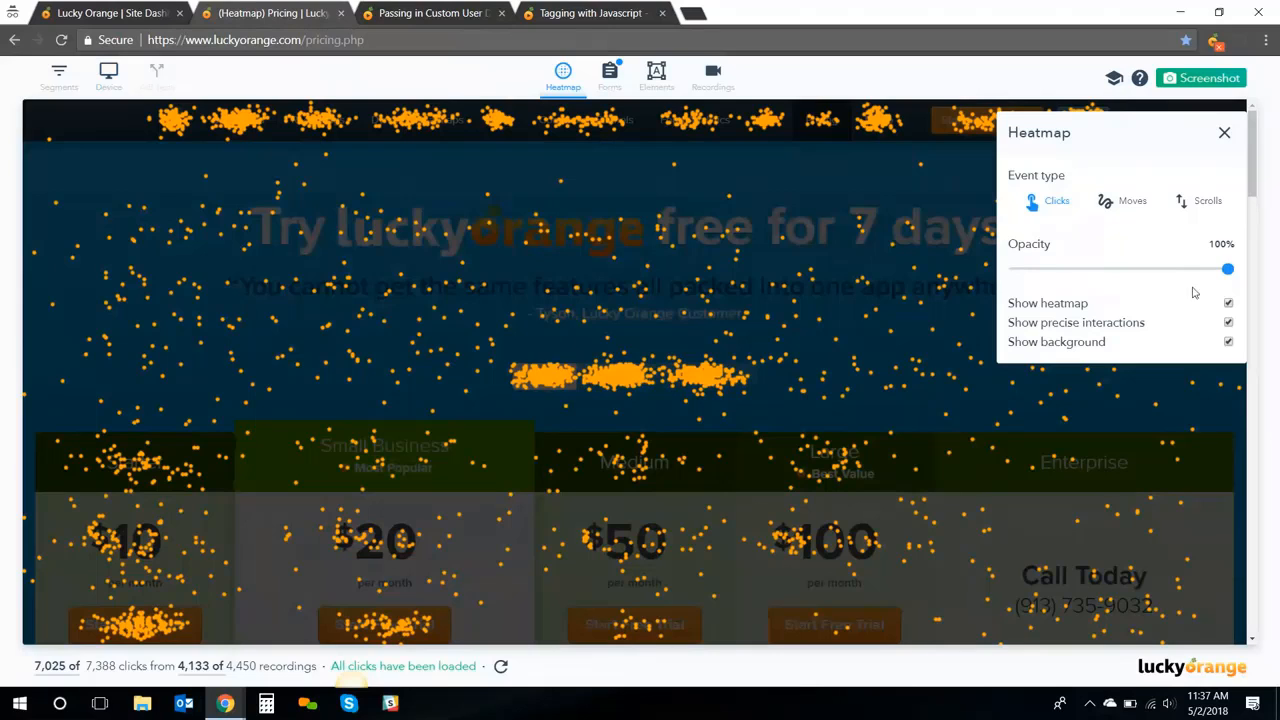
{"action": "left_click", "coordinate": [1125, 202]}
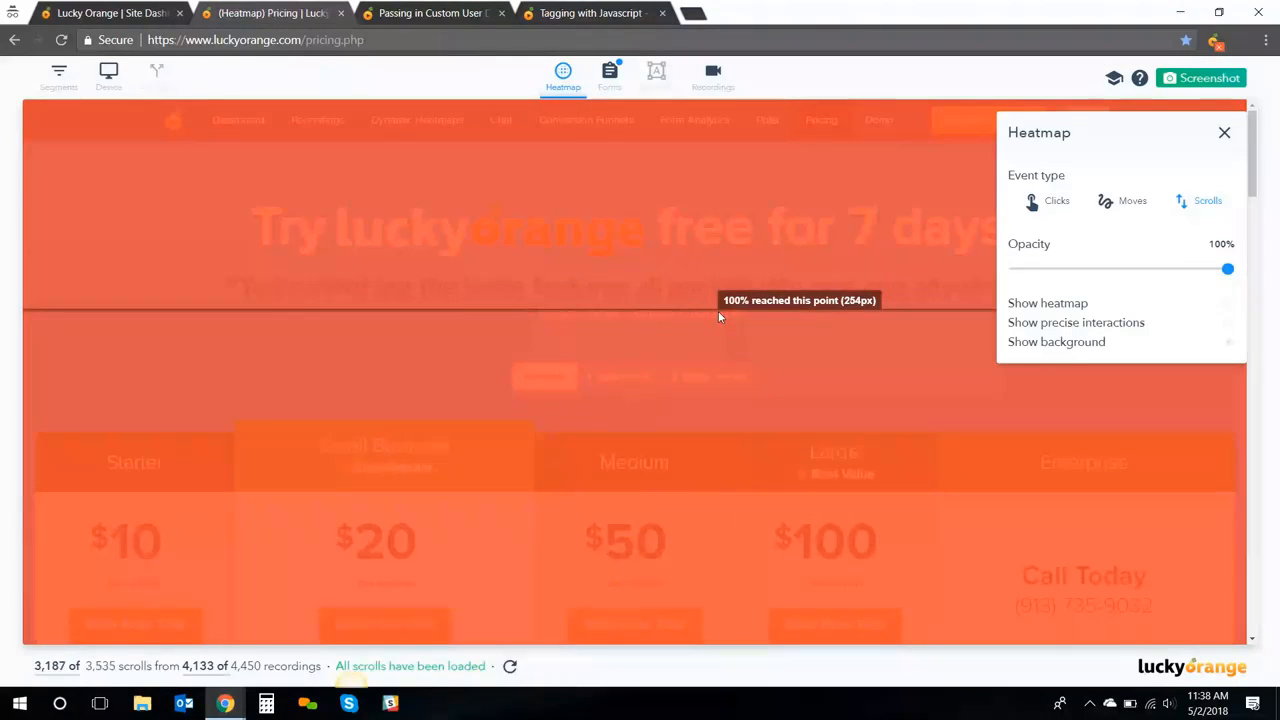
{"action": "scroll", "coordinate": [727, 317], "scroll_direction": "down", "scroll_amount": 1}
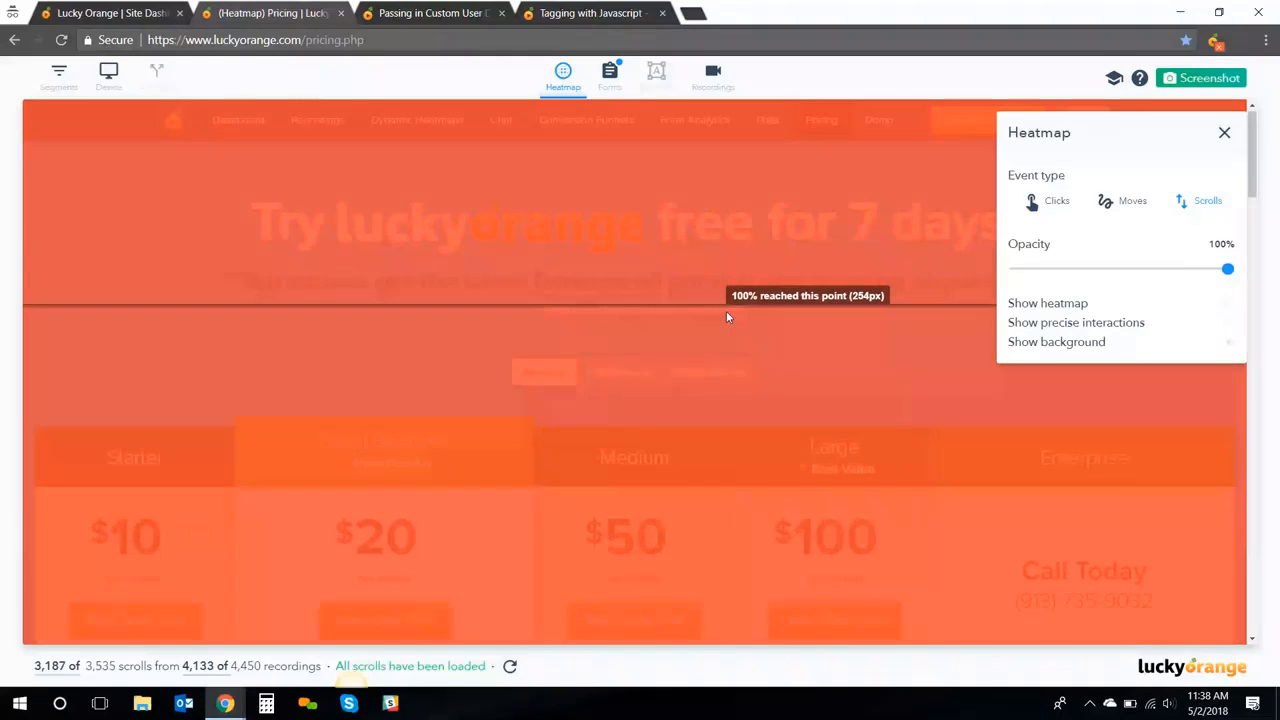
{"action": "scroll", "coordinate": [574, 360], "scroll_direction": "down", "scroll_amount": 1}
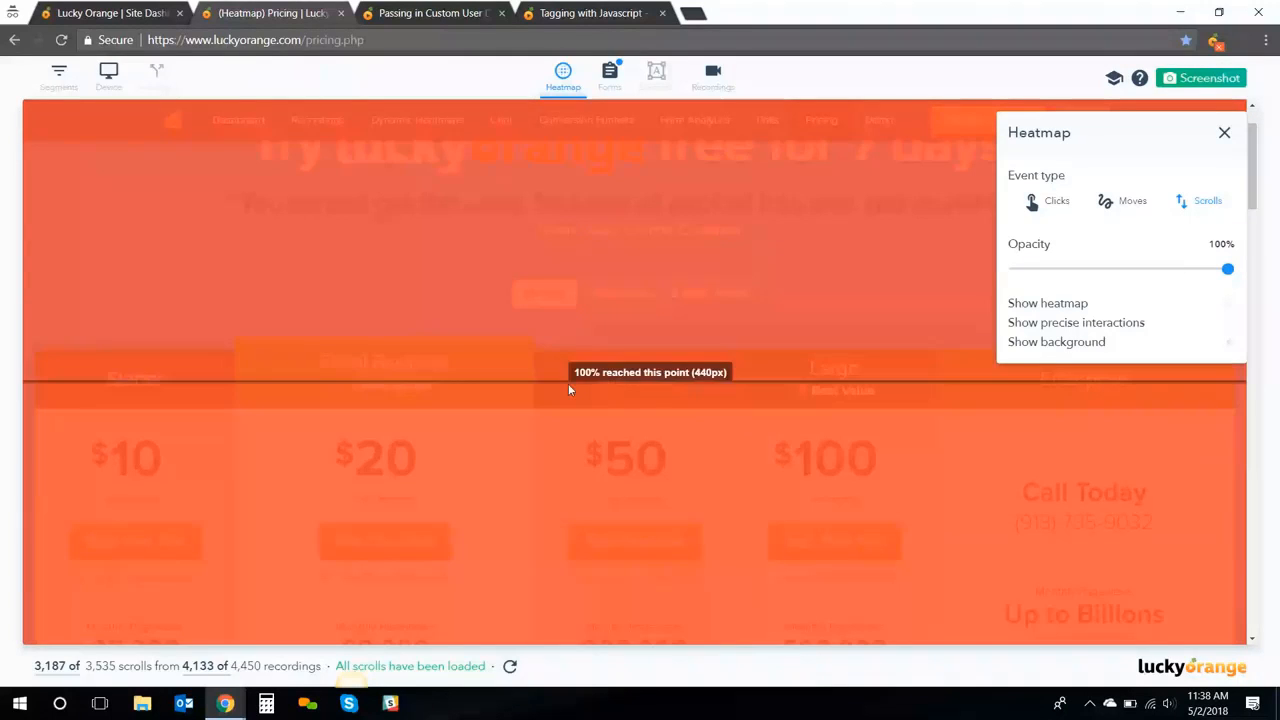
{"action": "scroll", "coordinate": [568, 383], "scroll_direction": "down", "scroll_amount": 3}
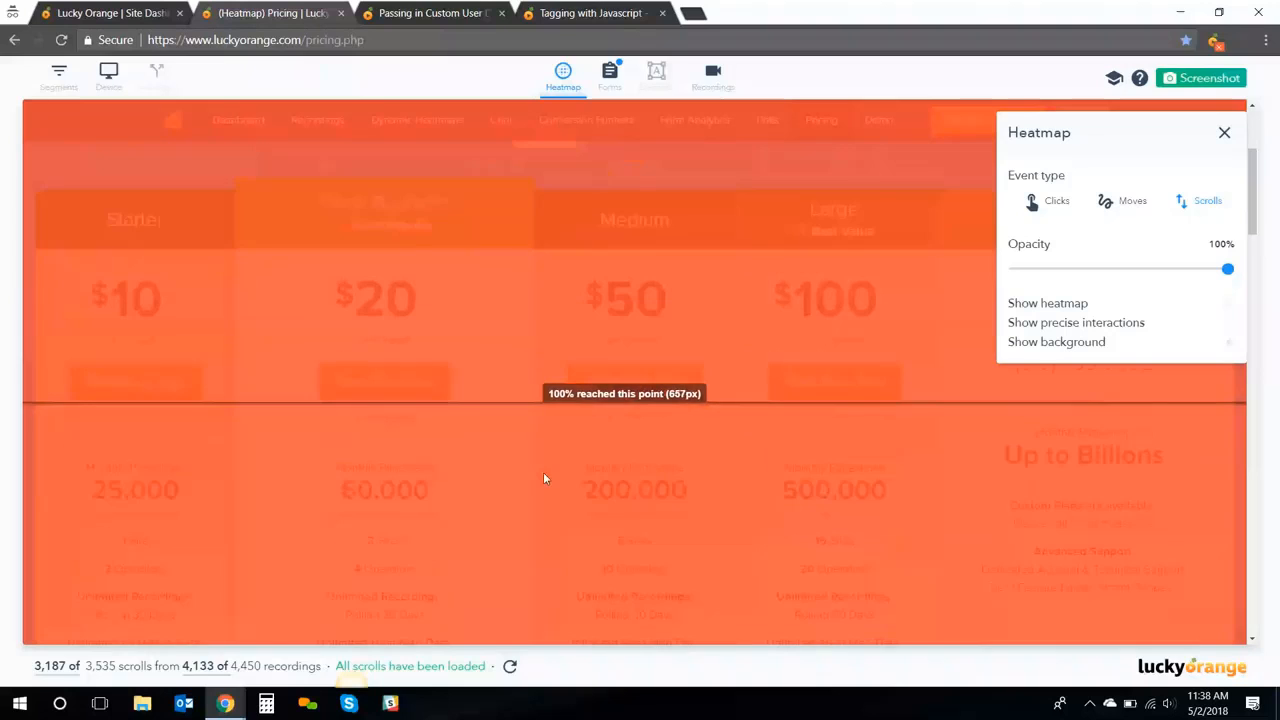
{"action": "scroll", "coordinate": [531, 488], "scroll_direction": "down", "scroll_amount": 1}
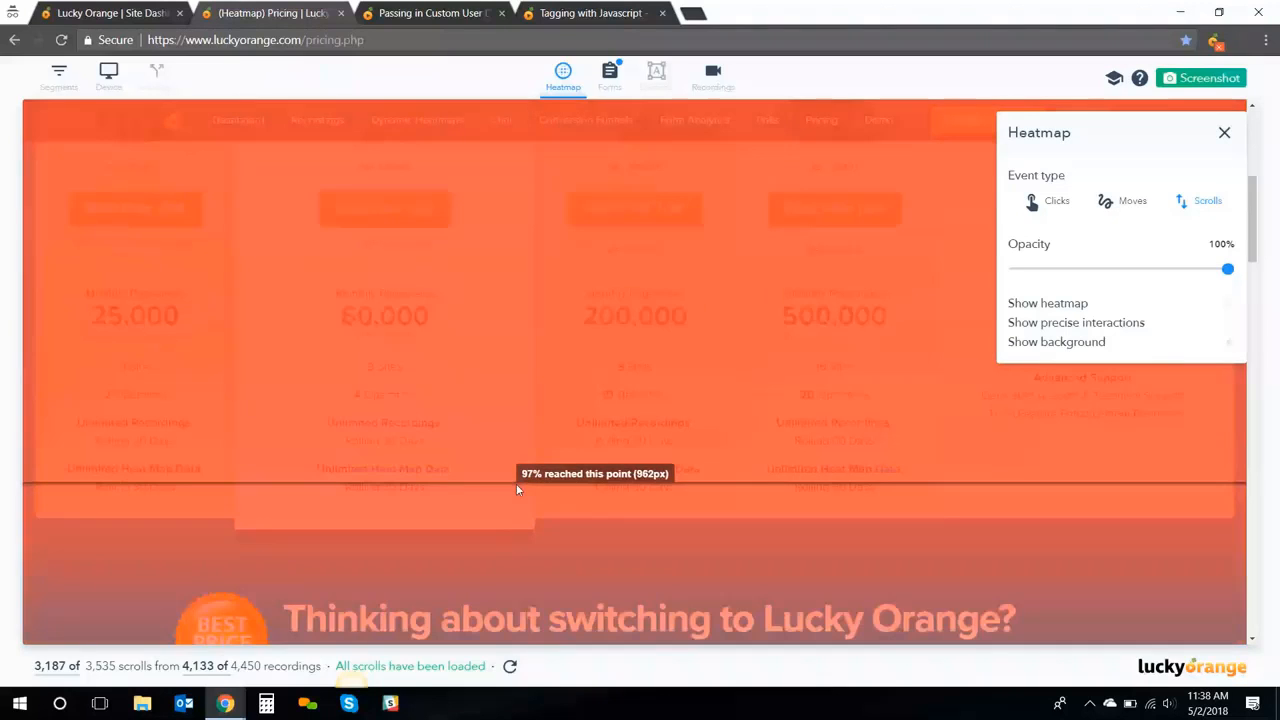
{"action": "scroll", "coordinate": [516, 484], "scroll_direction": "down", "scroll_amount": 2}
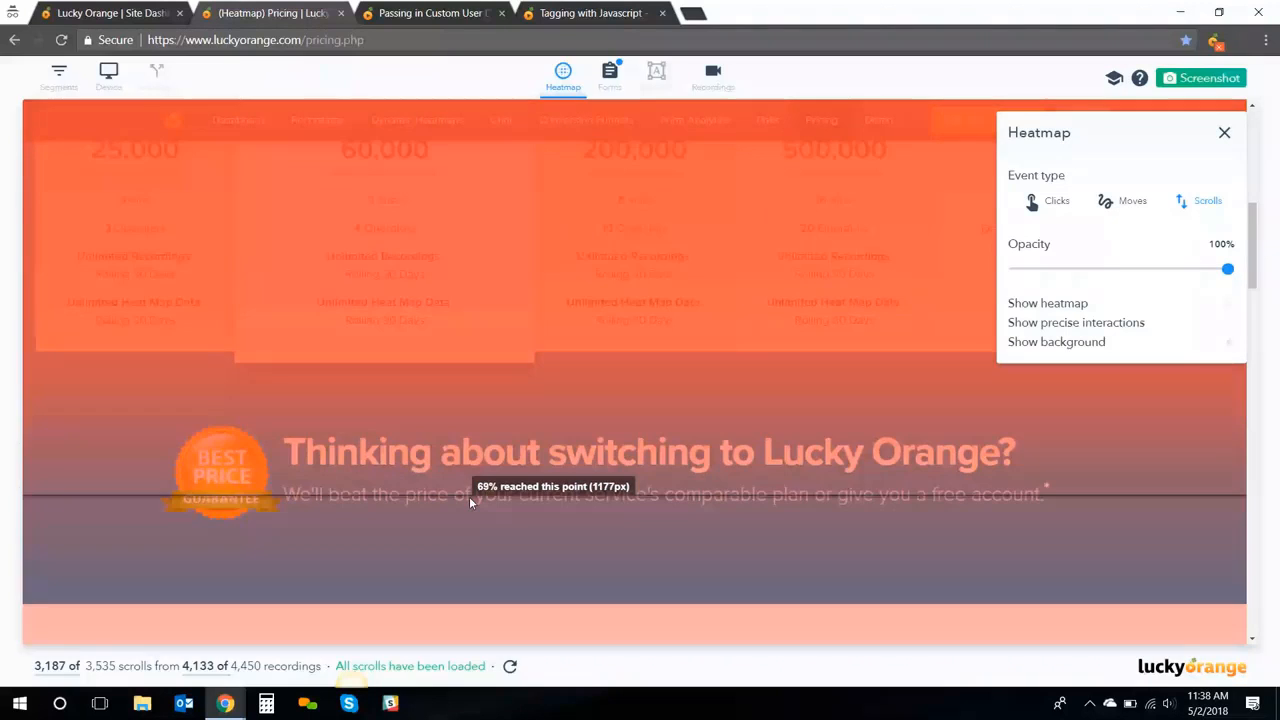
{"action": "scroll", "coordinate": [469, 496], "scroll_direction": "down", "scroll_amount": 3}
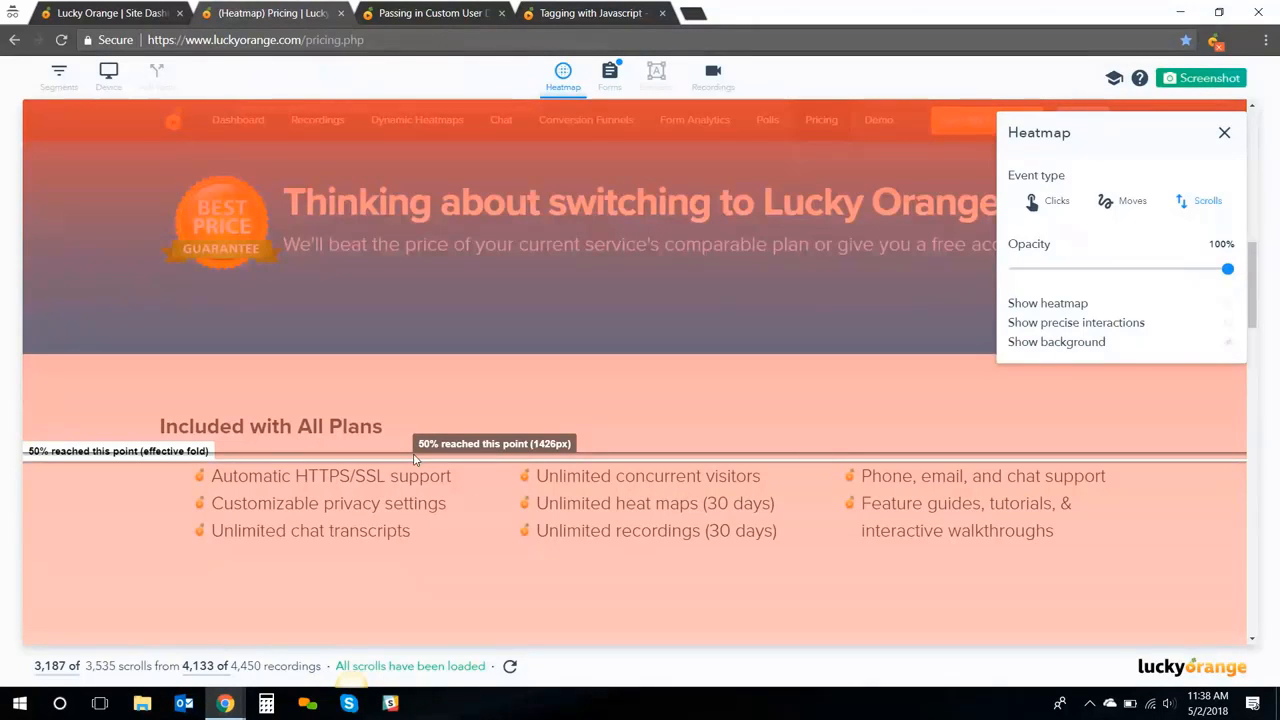
{"action": "scroll", "coordinate": [415, 458], "scroll_direction": "up", "scroll_amount": 6}
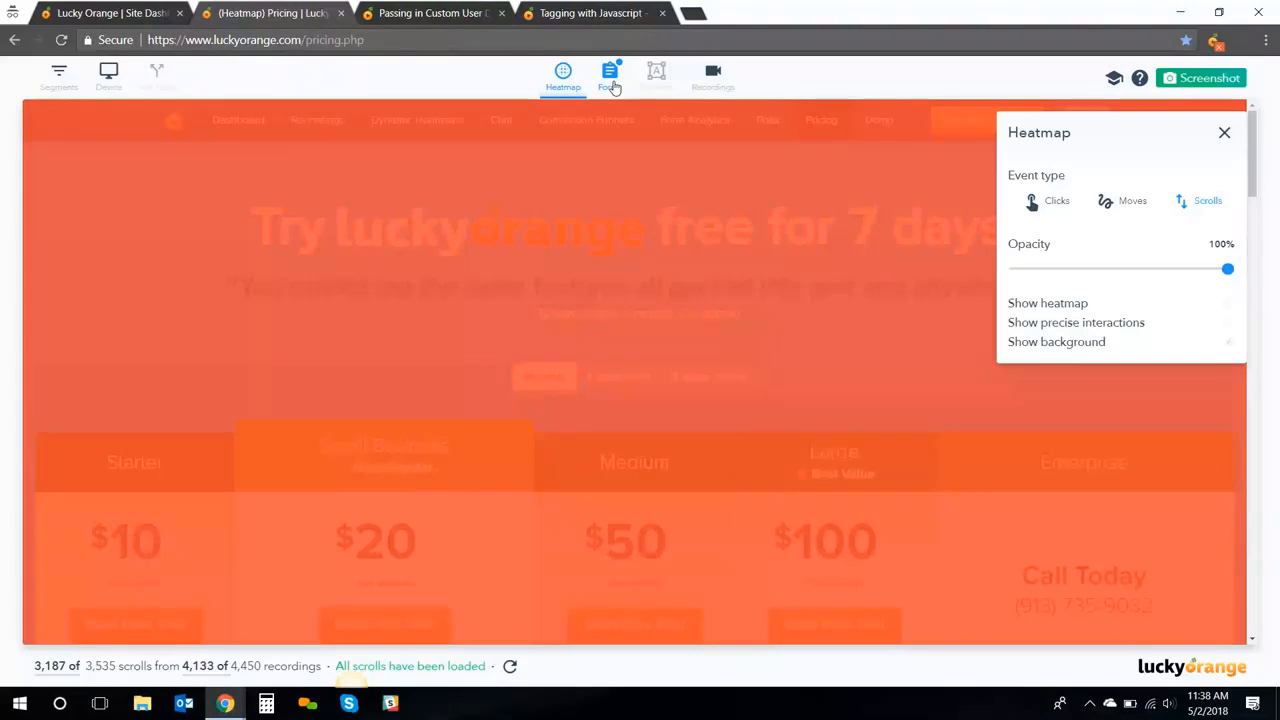
Return to the Site Dashboard tab and open the signup.php heatmap from Recently Viewed Heatmaps
{"action": "left_click", "coordinate": [115, 15]}
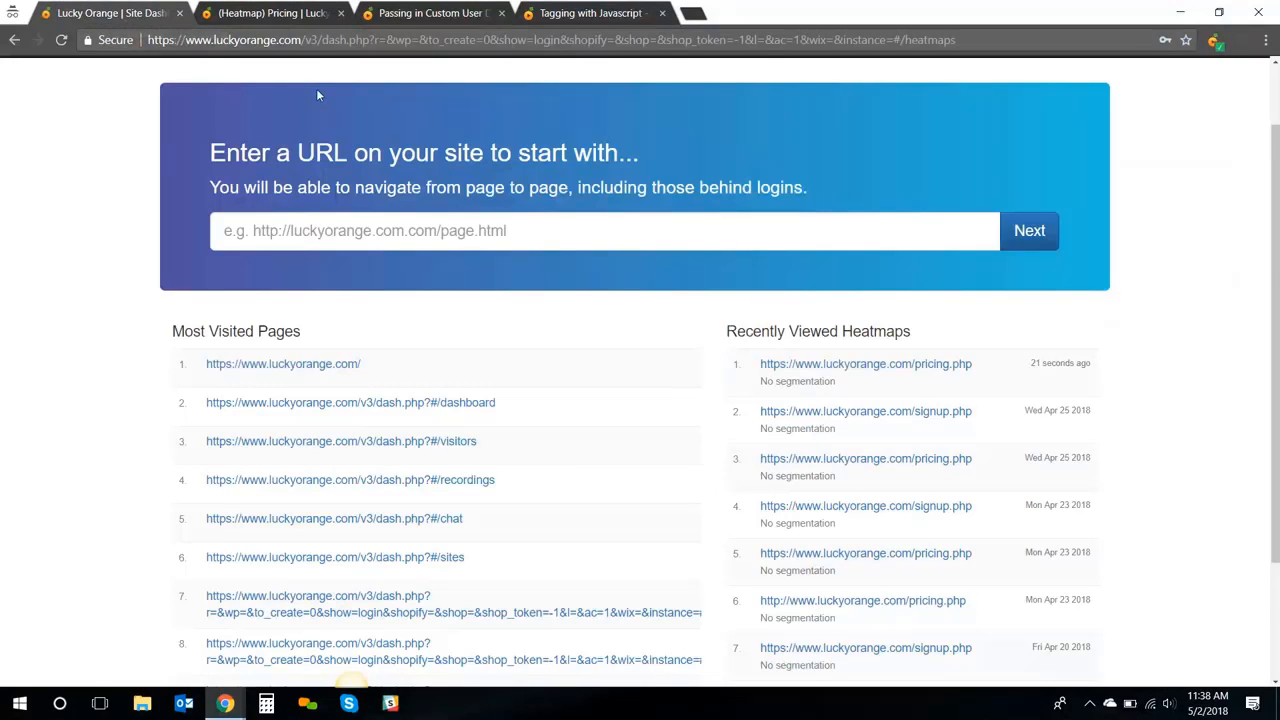
{"action": "left_click", "coordinate": [806, 413]}
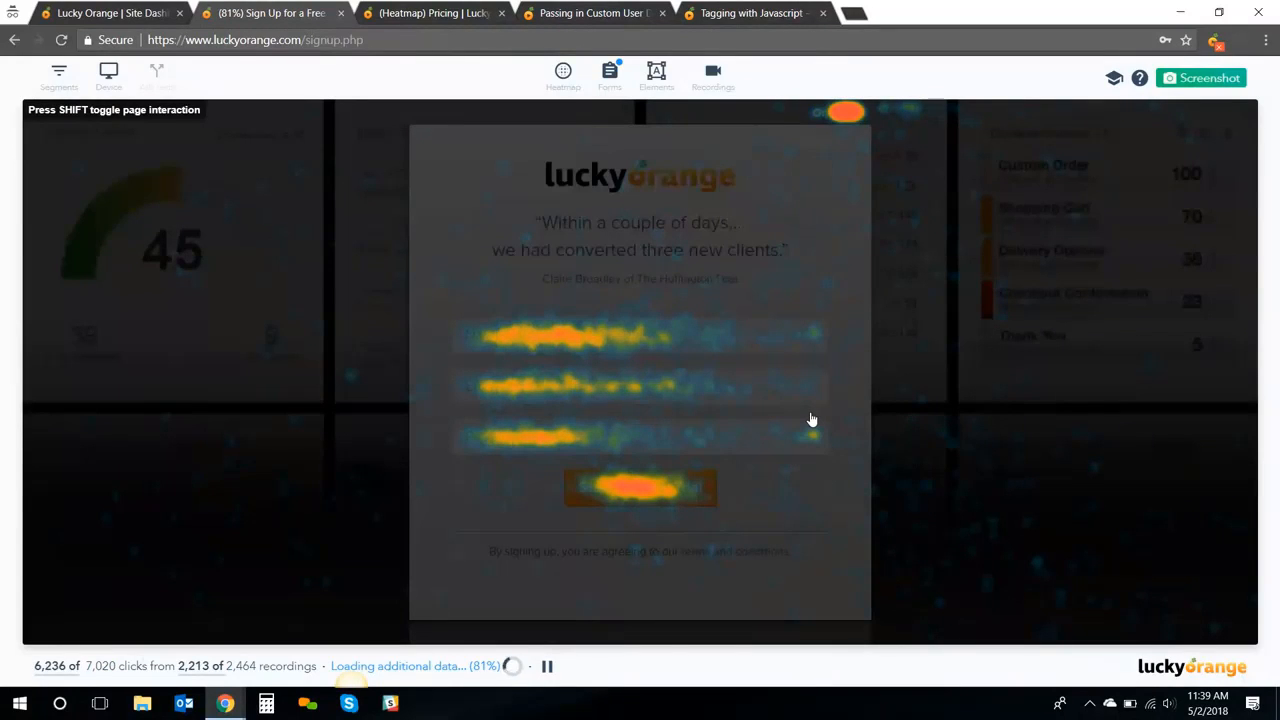
Open the signup-form's summary statistics and switch to its field-level Reports
{"action": "left_click", "coordinate": [609, 78]}
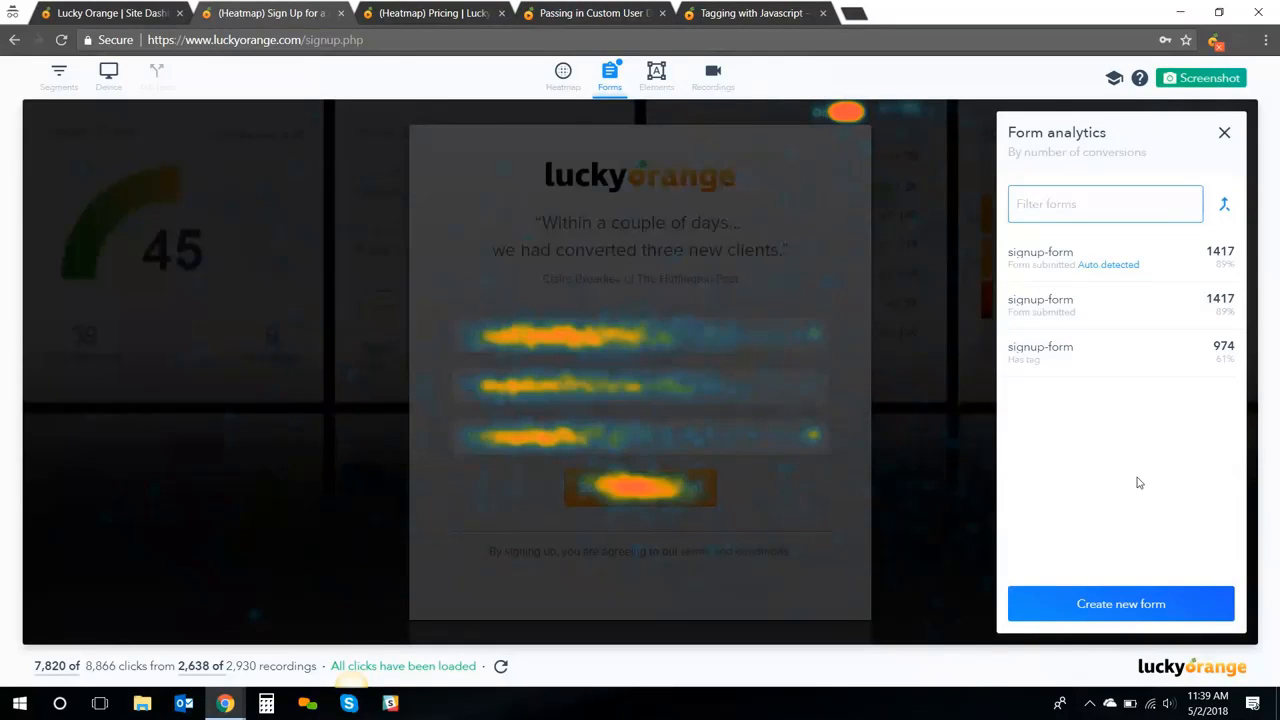
{"action": "left_click", "coordinate": [1170, 272]}
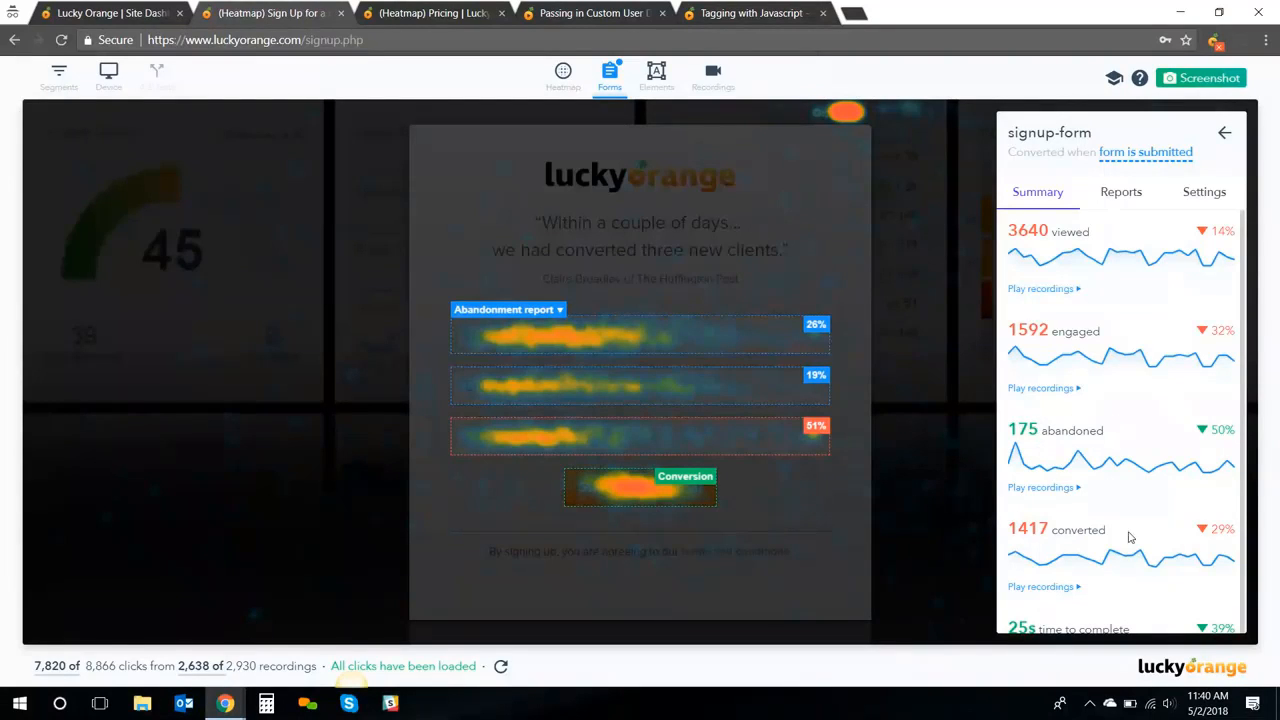
{"action": "scroll", "coordinate": [1136, 543], "scroll_direction": "down", "scroll_amount": 1}
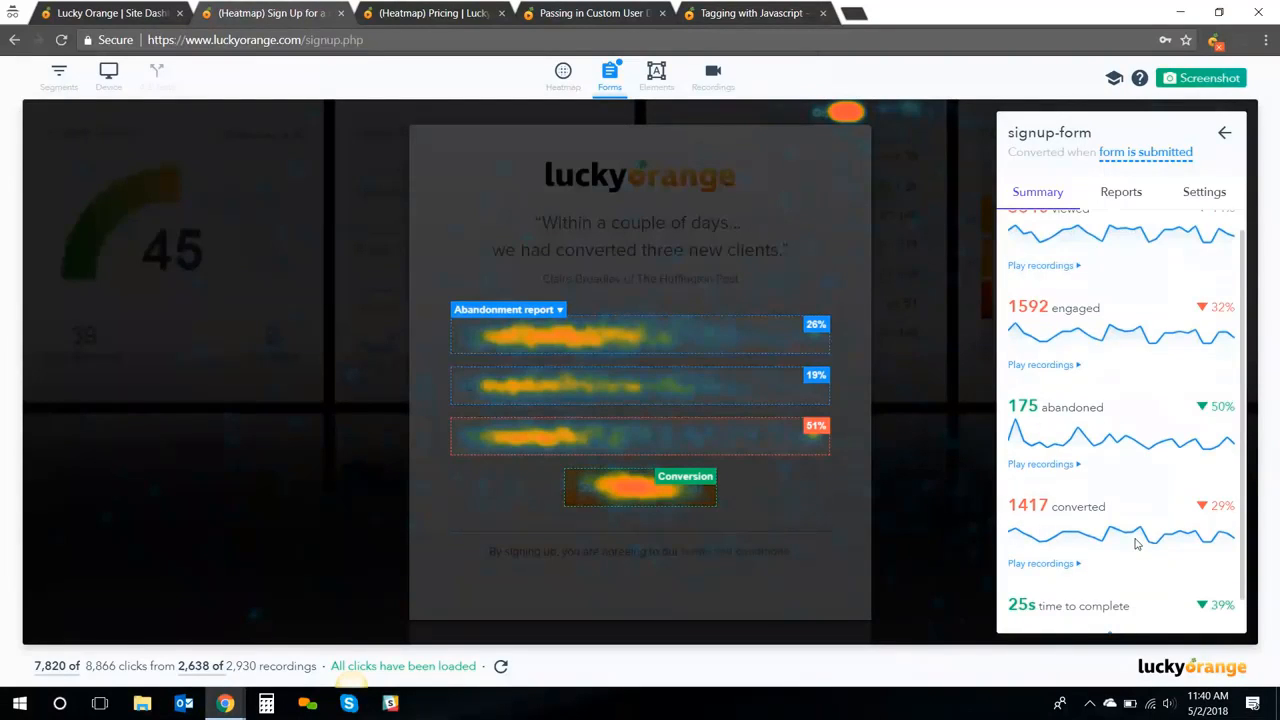
{"action": "scroll", "coordinate": [1136, 543], "scroll_direction": "down", "scroll_amount": 1}
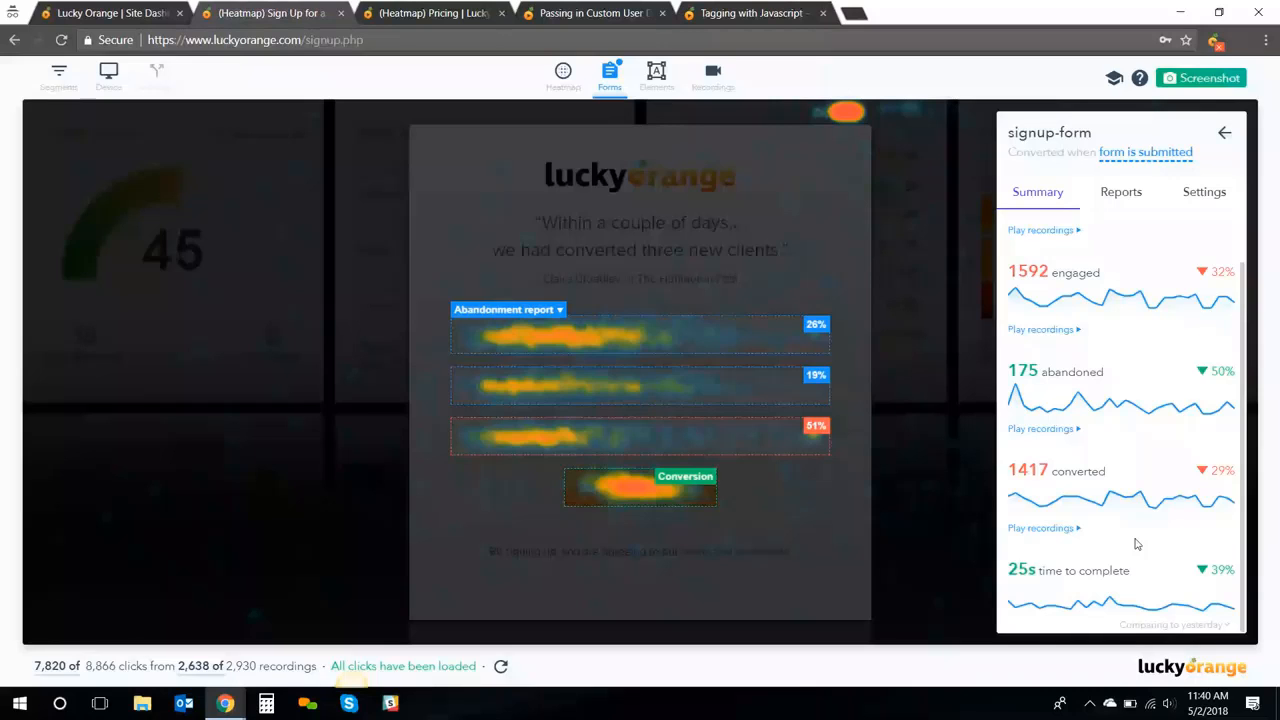
{"action": "scroll", "coordinate": [1136, 543], "scroll_direction": "up", "scroll_amount": 2}
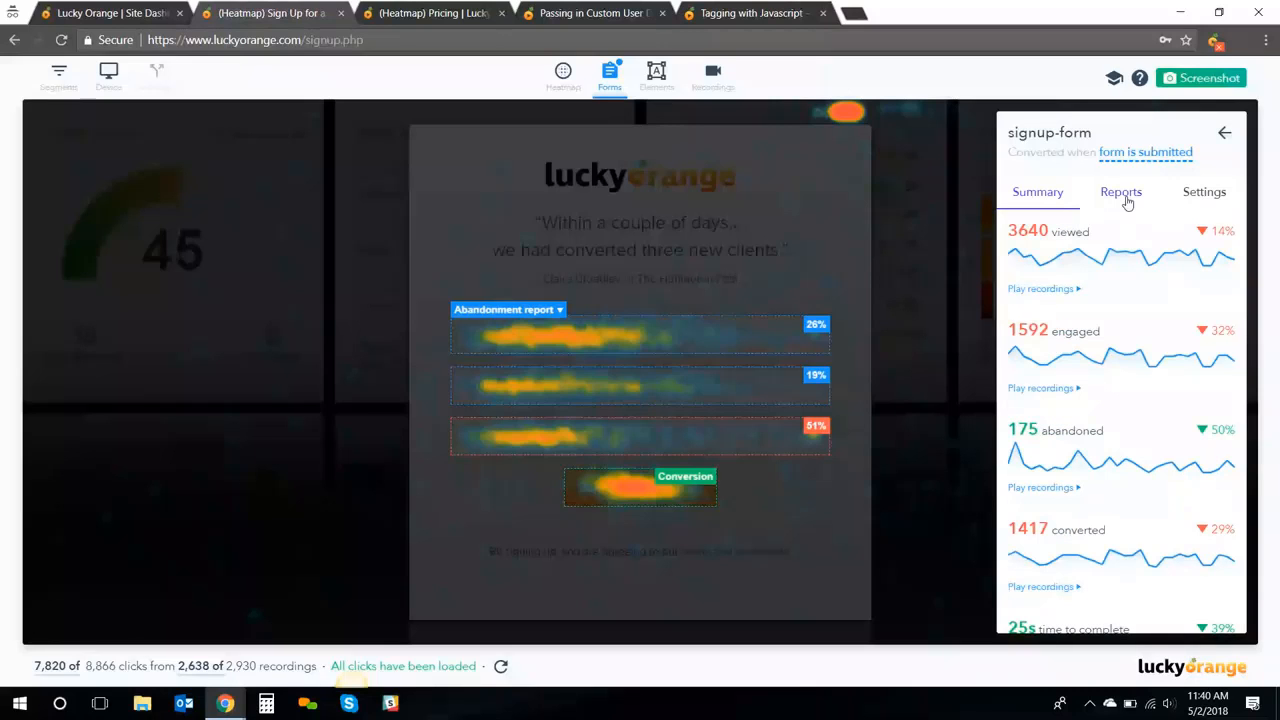
{"action": "left_click", "coordinate": [1125, 197]}
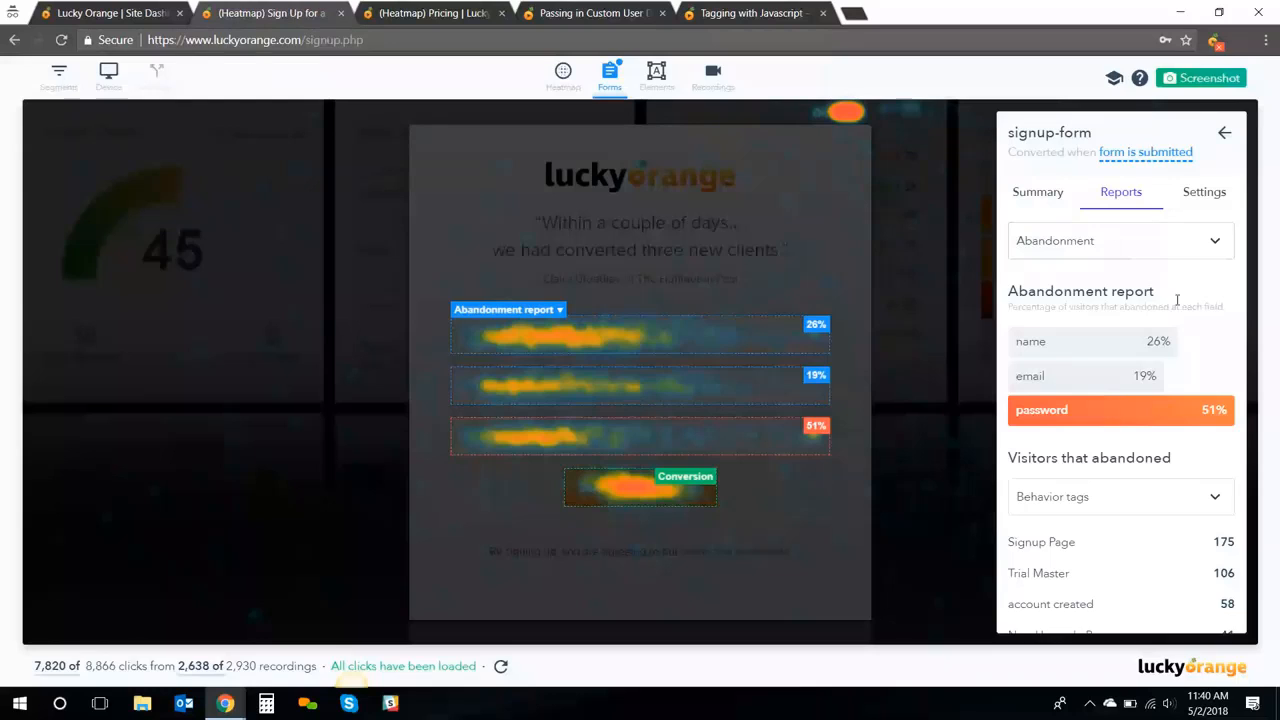
Preview recordings of visitors who abandoned at the name field, then close the list
{"action": "mouse_move", "coordinate": [1156, 341]}
{"action": "mouse_move", "coordinate": [1088, 376]}
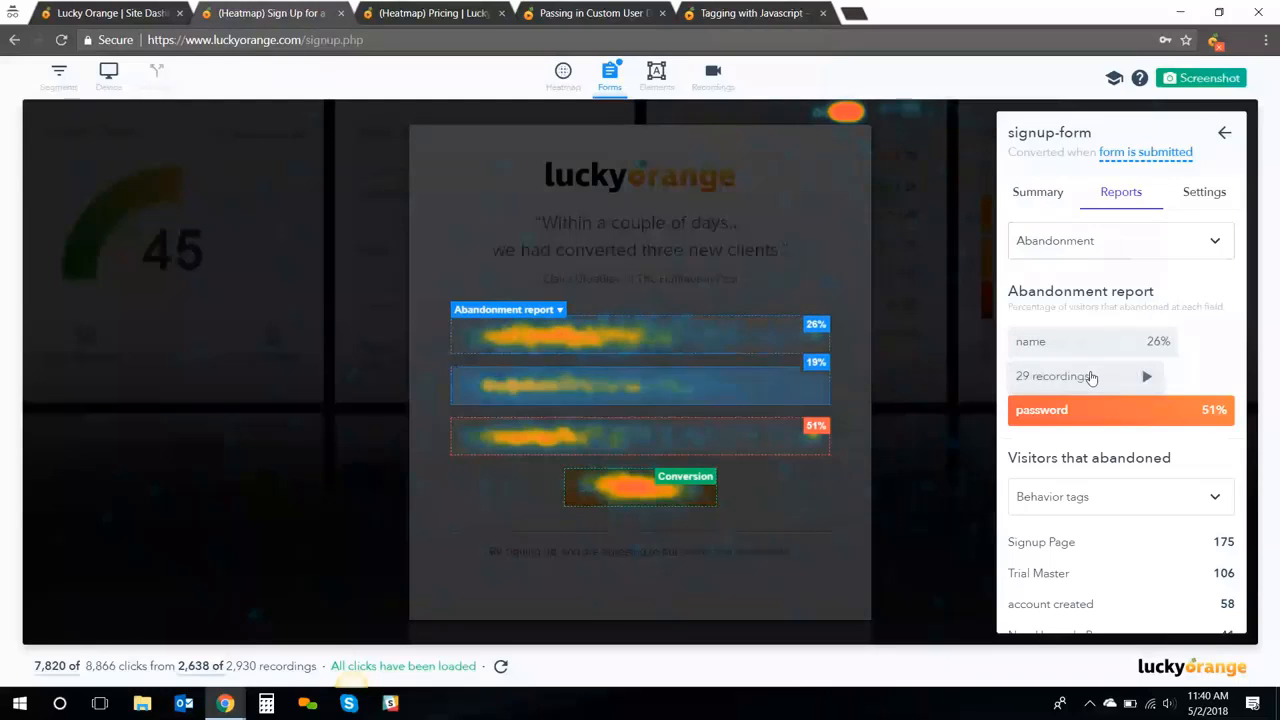
{"action": "mouse_move", "coordinate": [1048, 420]}
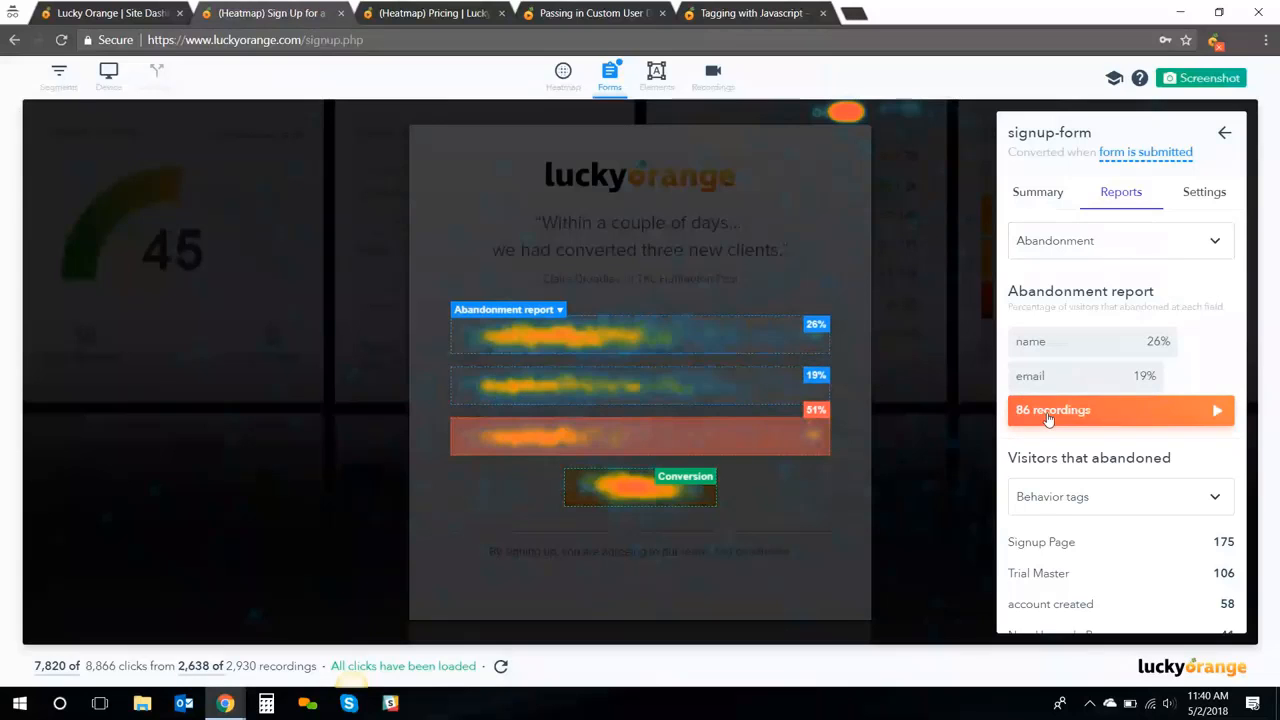
{"action": "mouse_move", "coordinate": [1040, 370]}
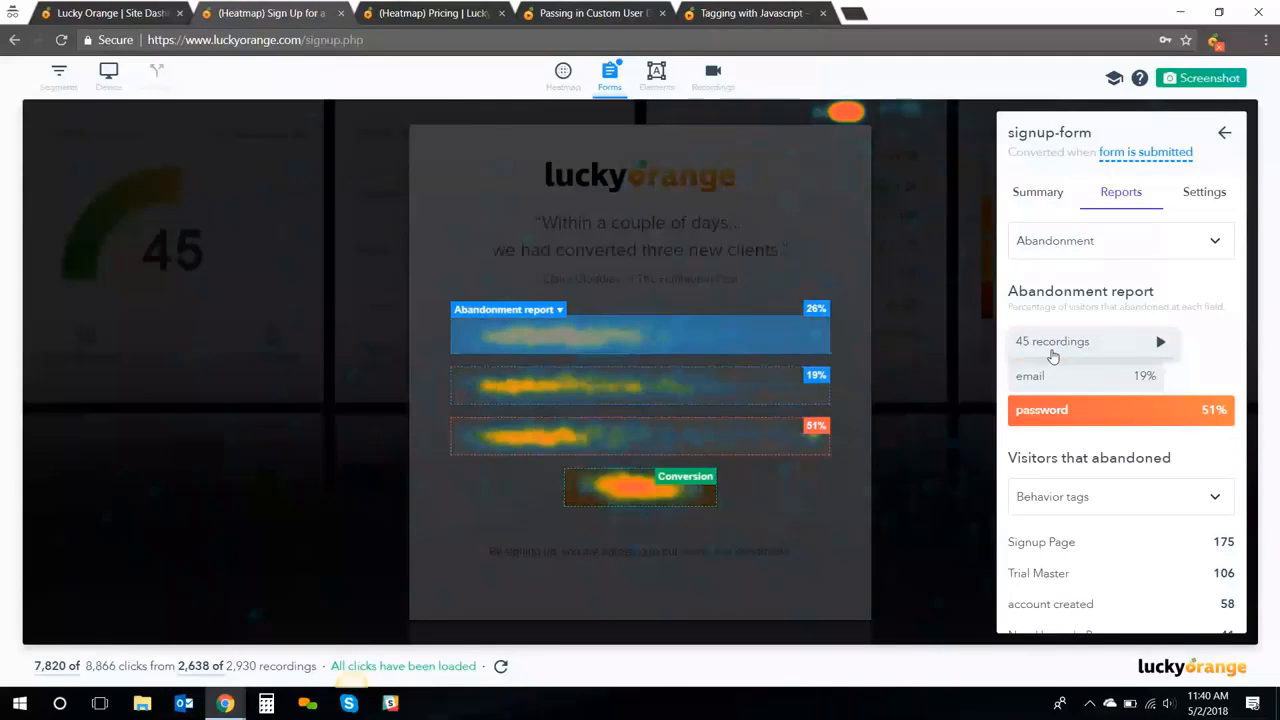
{"action": "left_click", "coordinate": [1052, 342]}
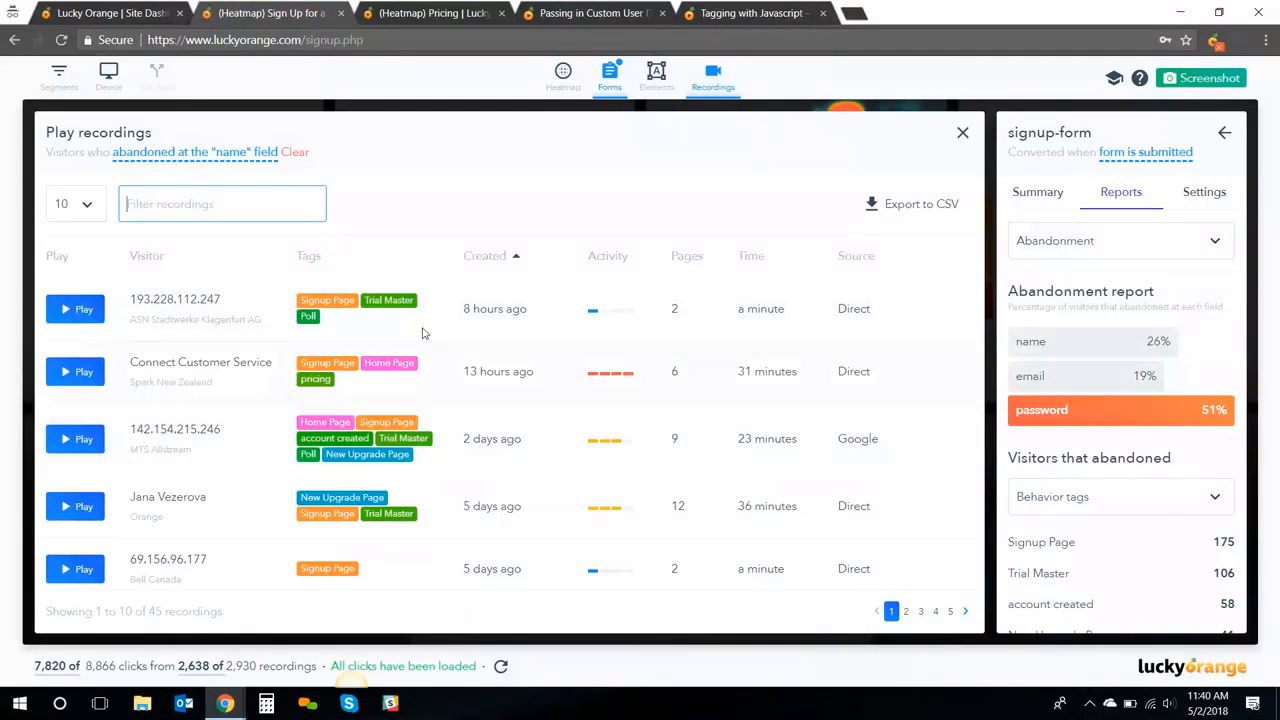
{"action": "left_click", "coordinate": [962, 132]}
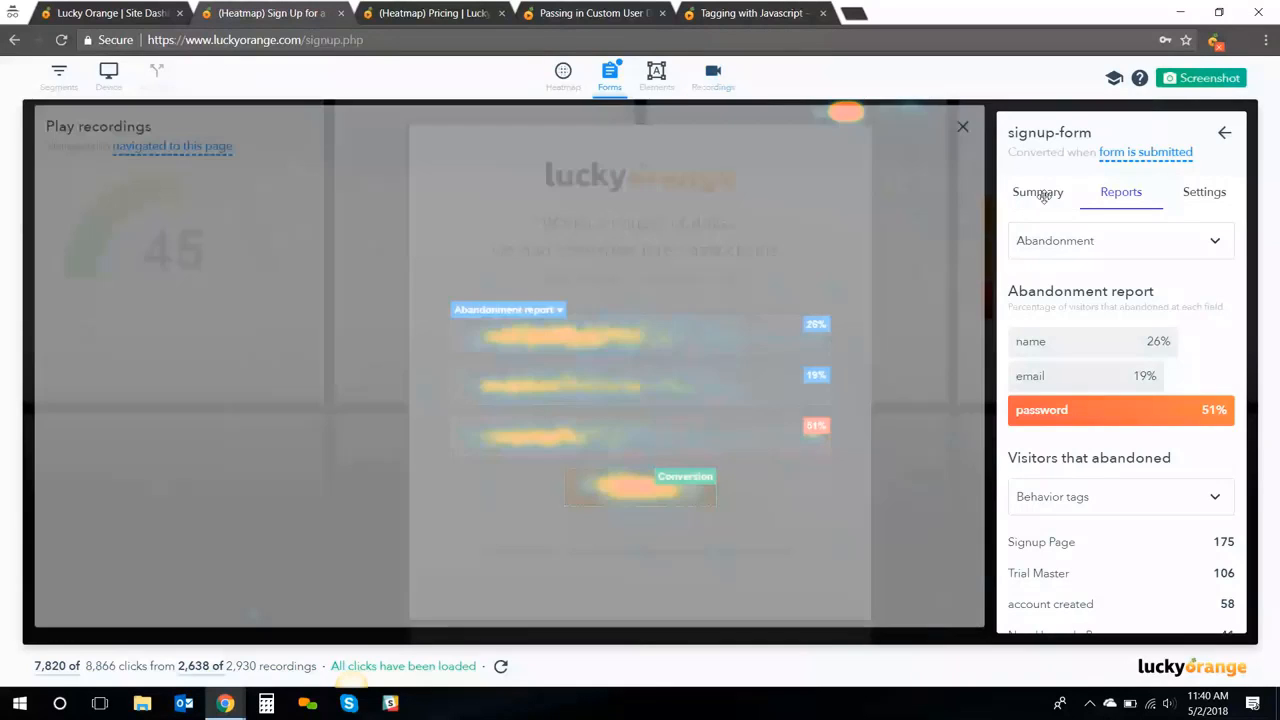
Step through the Conversion, Repeat fields, Time to start and Field time reports, ending on Order
{"action": "left_click", "coordinate": [1090, 247]}
{"action": "left_click", "coordinate": [1025, 318]}
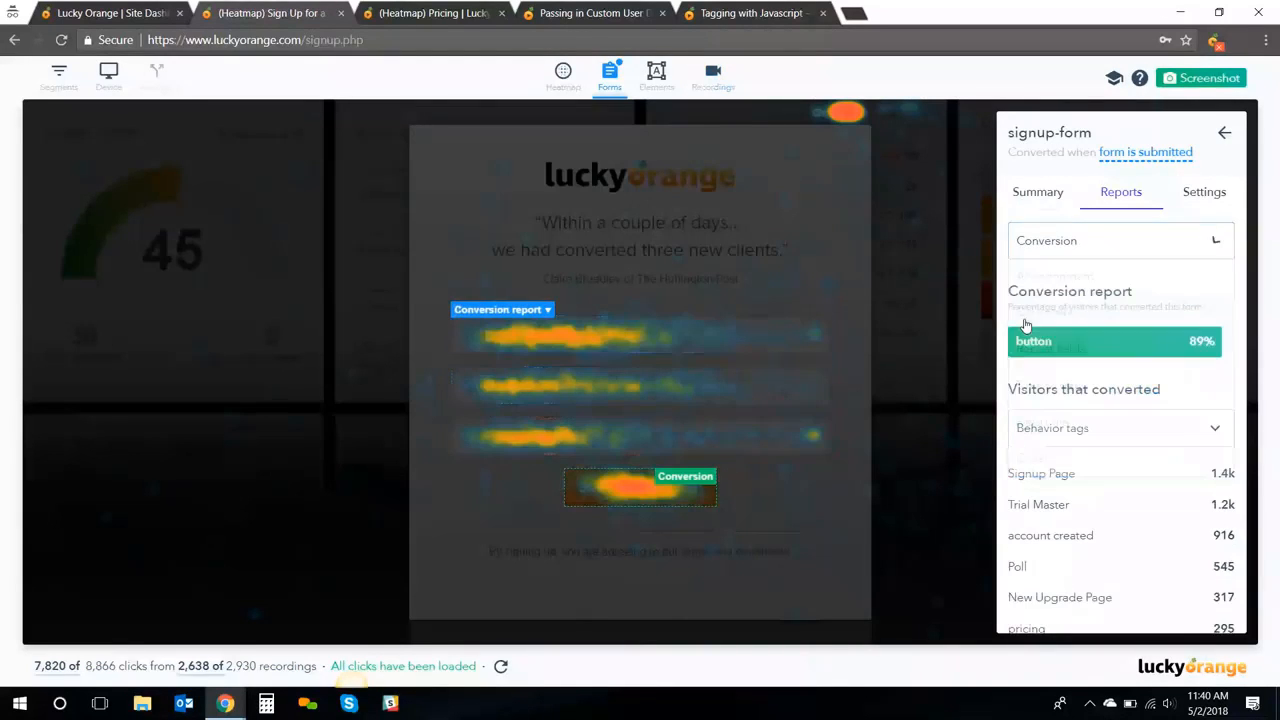
{"action": "mouse_move", "coordinate": [1067, 347]}
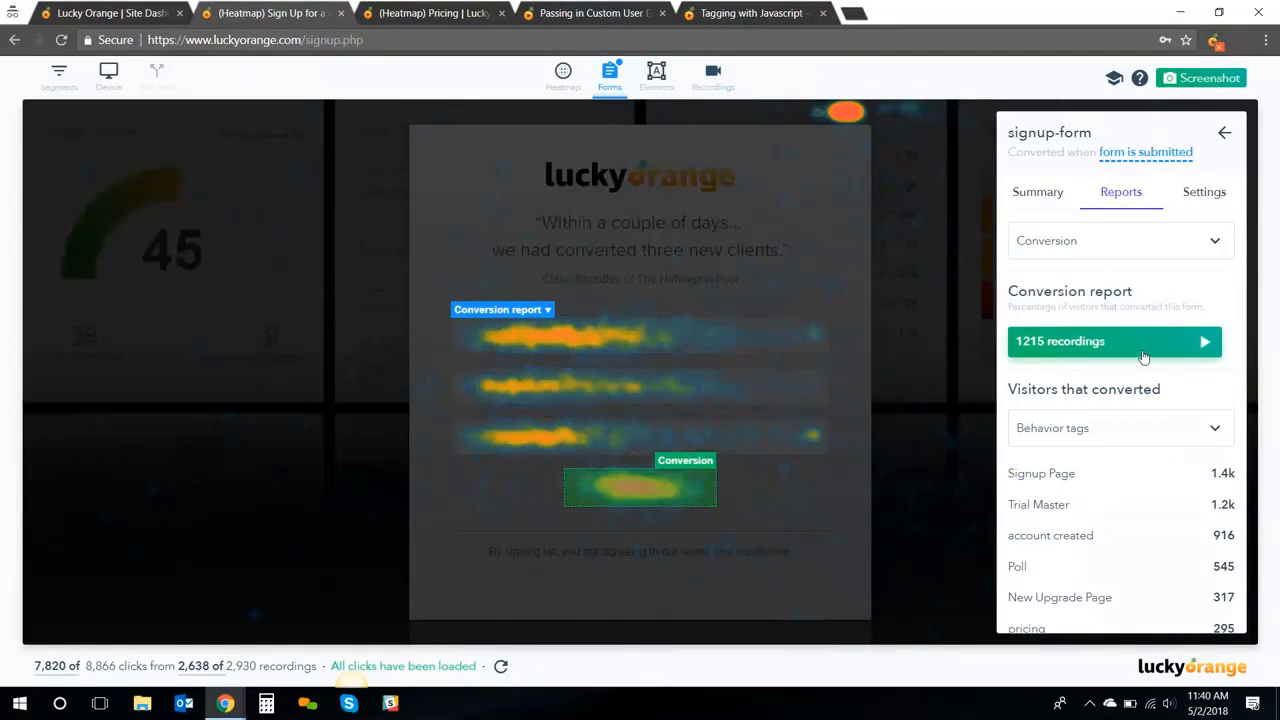
{"action": "left_click", "coordinate": [1170, 250]}
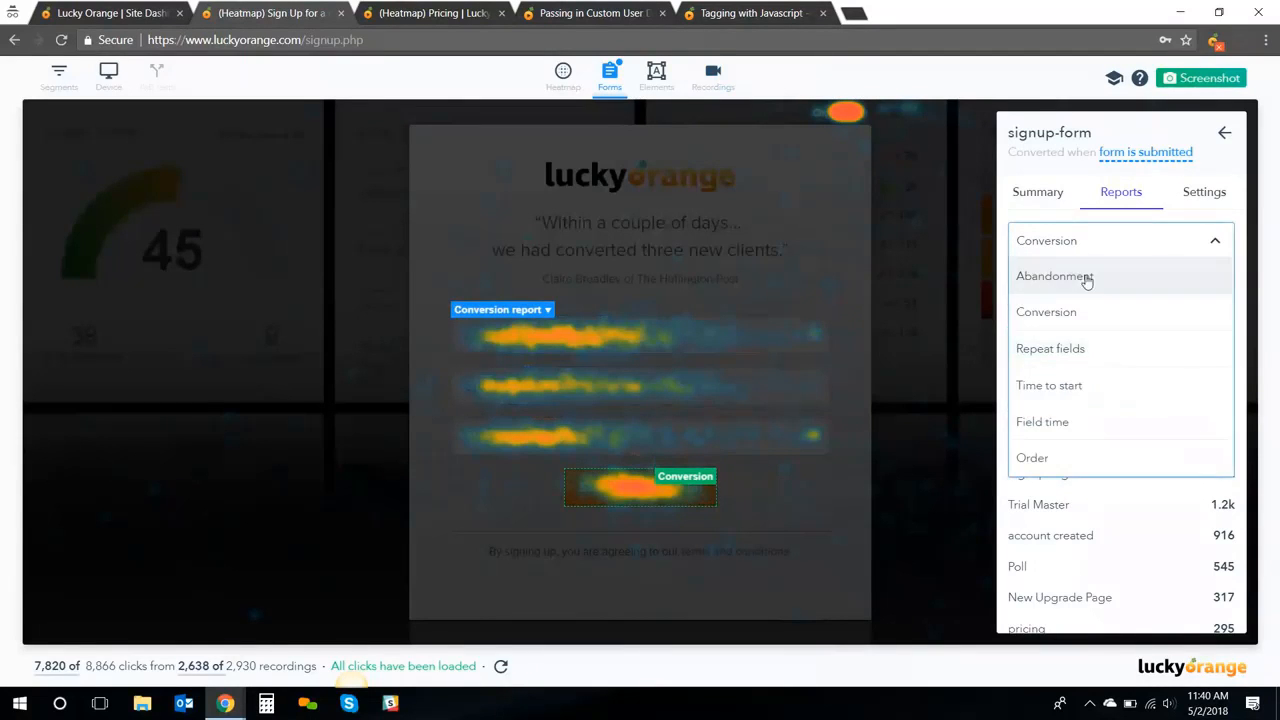
{"action": "left_click", "coordinate": [1081, 354]}
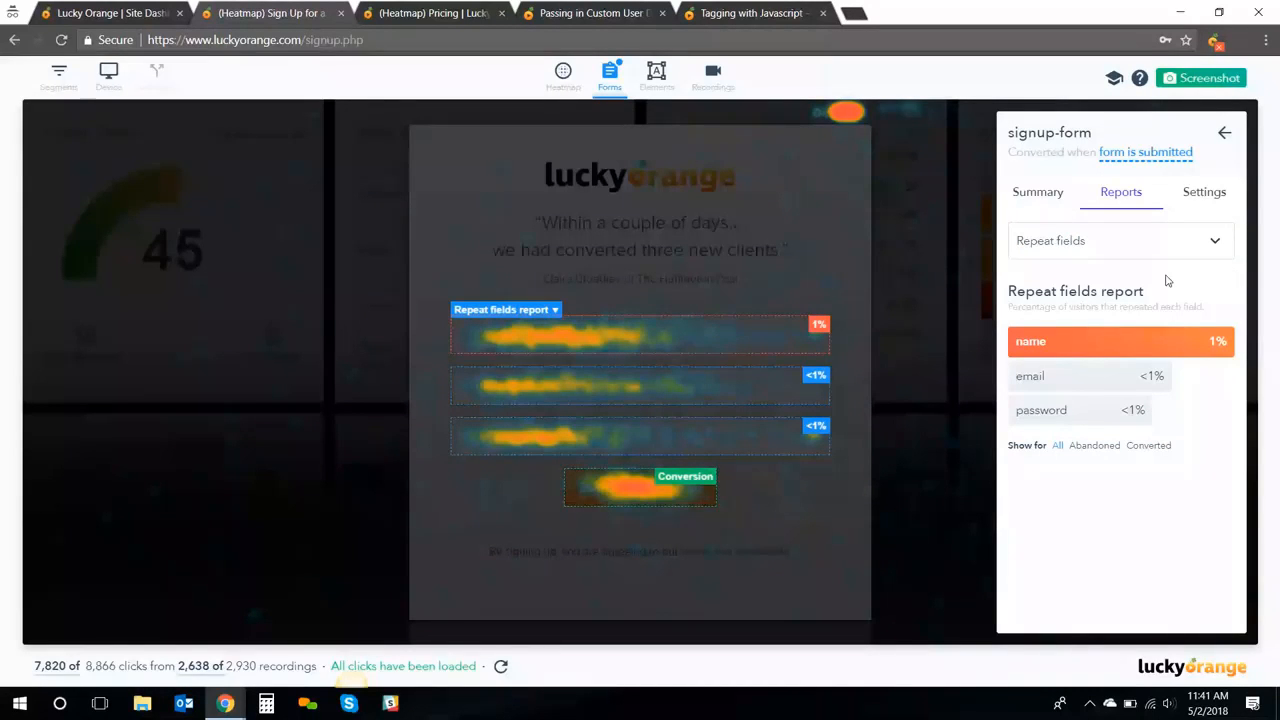
{"action": "left_click", "coordinate": [1138, 244]}
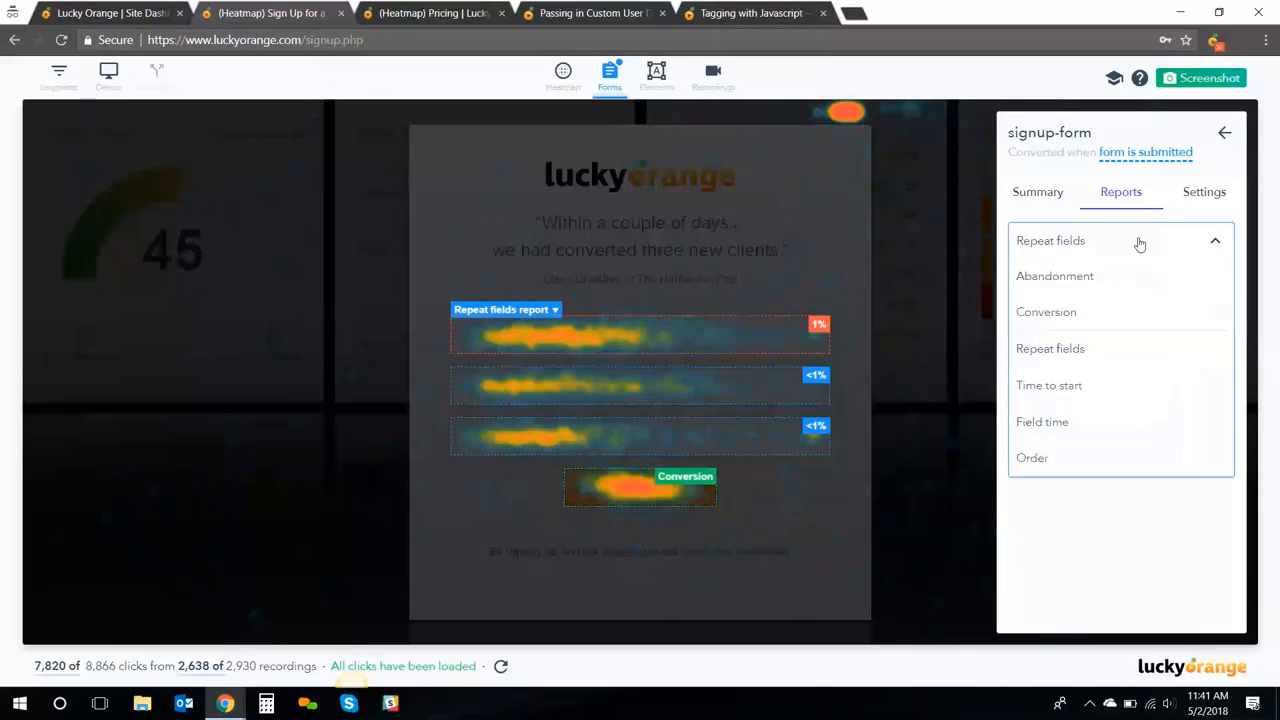
{"action": "left_click", "coordinate": [1054, 384]}
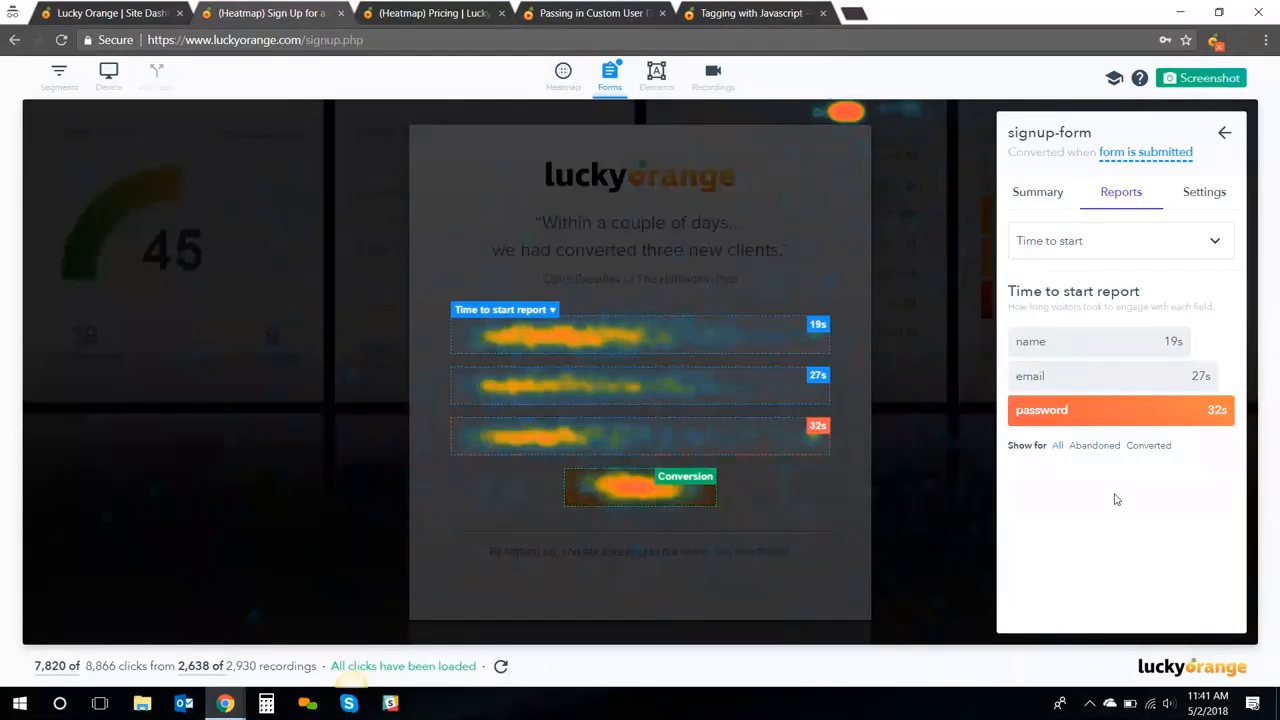
{"action": "left_click", "coordinate": [1040, 240]}
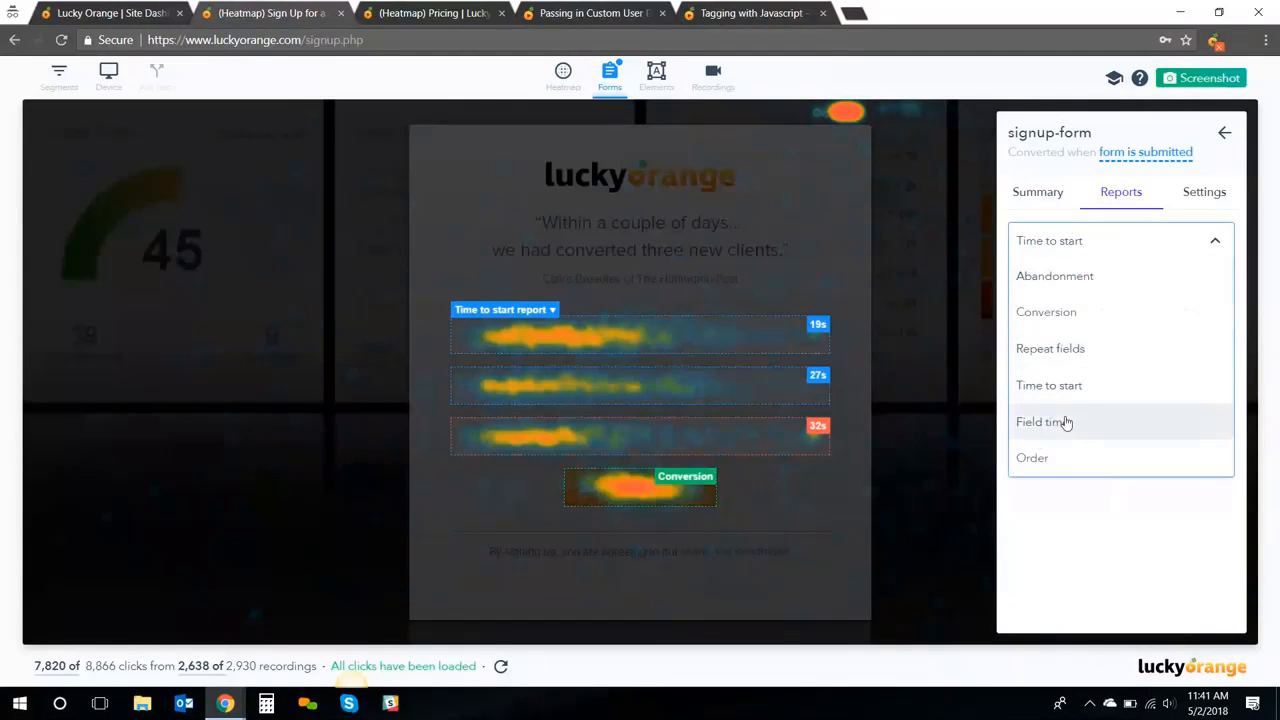
{"action": "left_click", "coordinate": [1066, 423]}
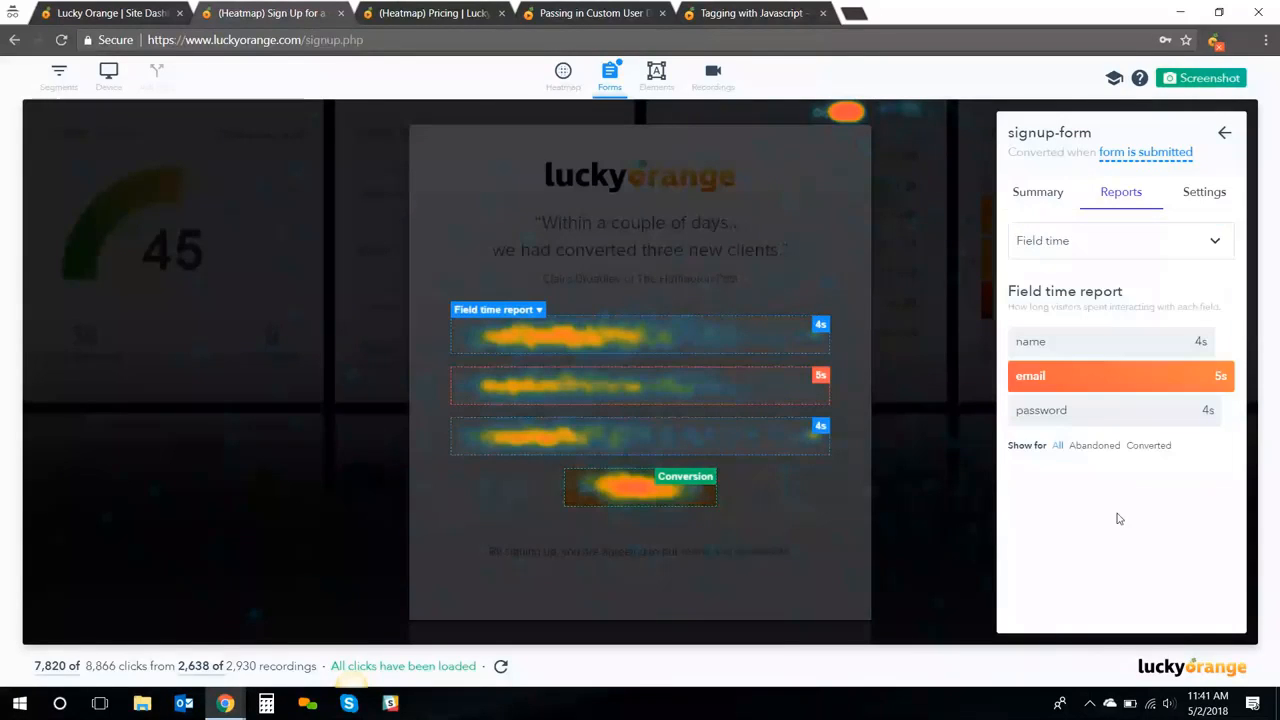
{"action": "left_click", "coordinate": [1176, 252]}
{"action": "left_click", "coordinate": [1069, 458]}
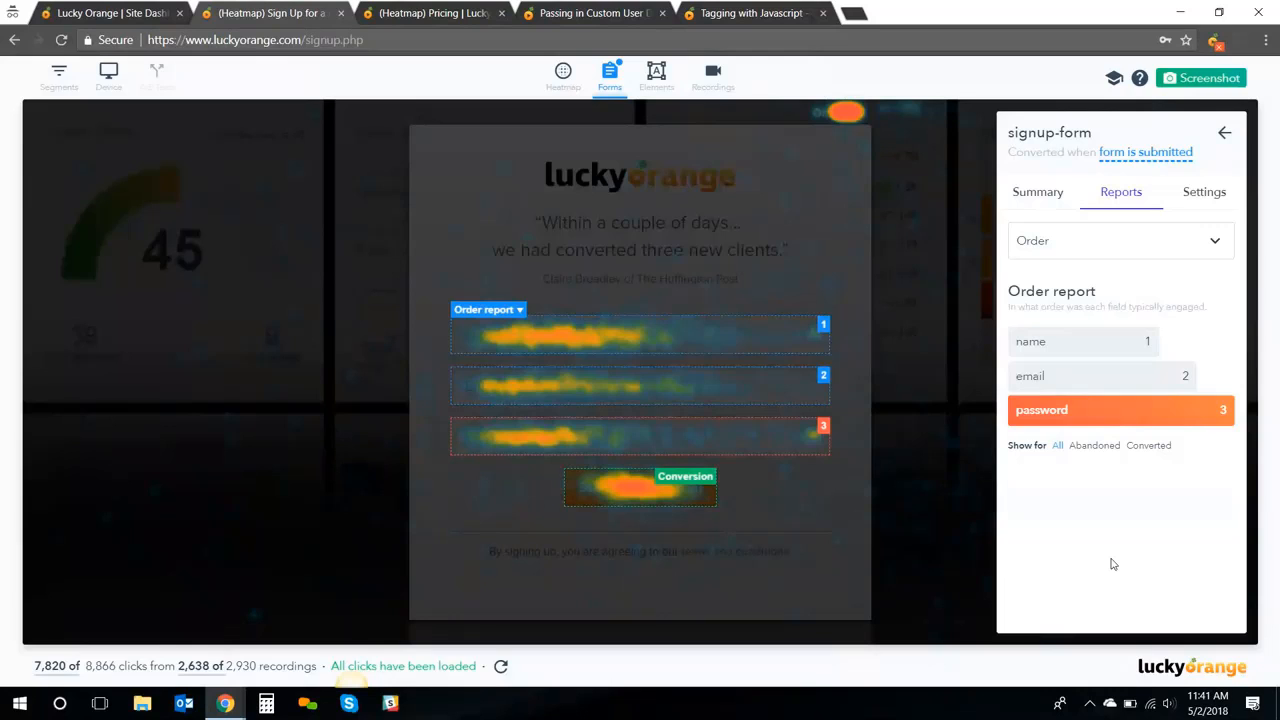
Segment the signup-form data to visitors whose source is Google
{"action": "left_click", "coordinate": [60, 84]}
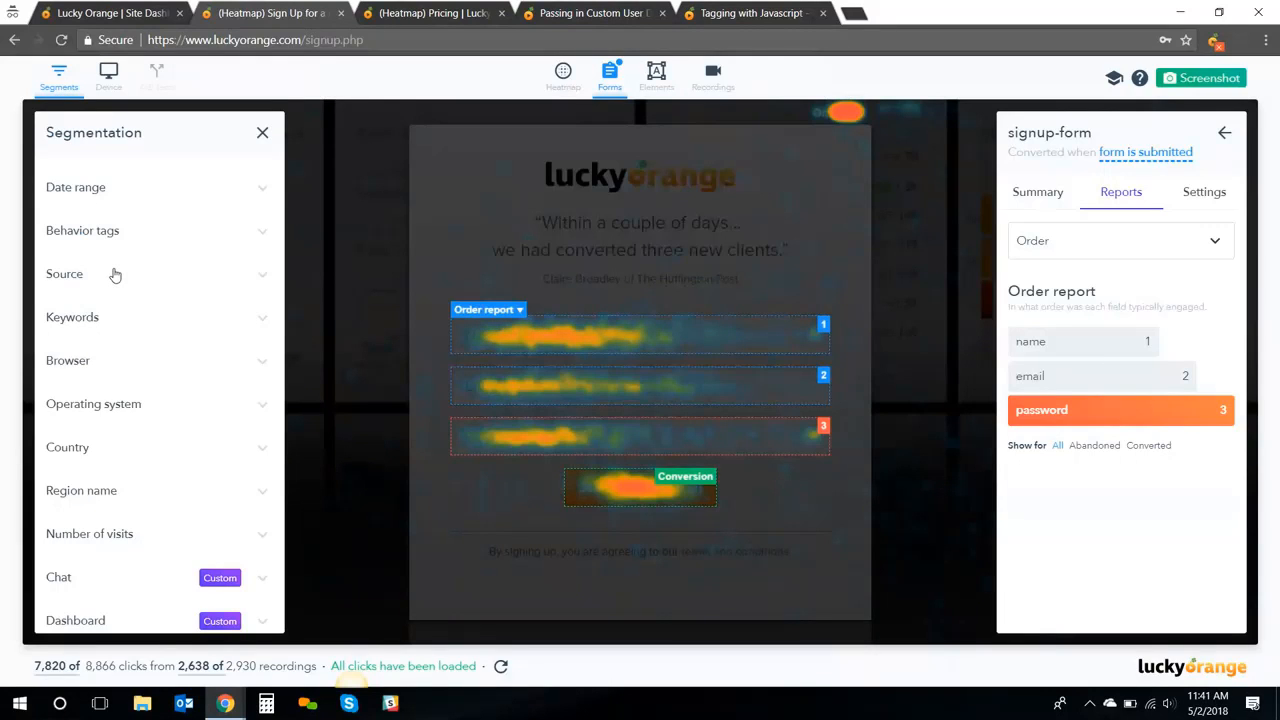
{"action": "left_click", "coordinate": [115, 274]}
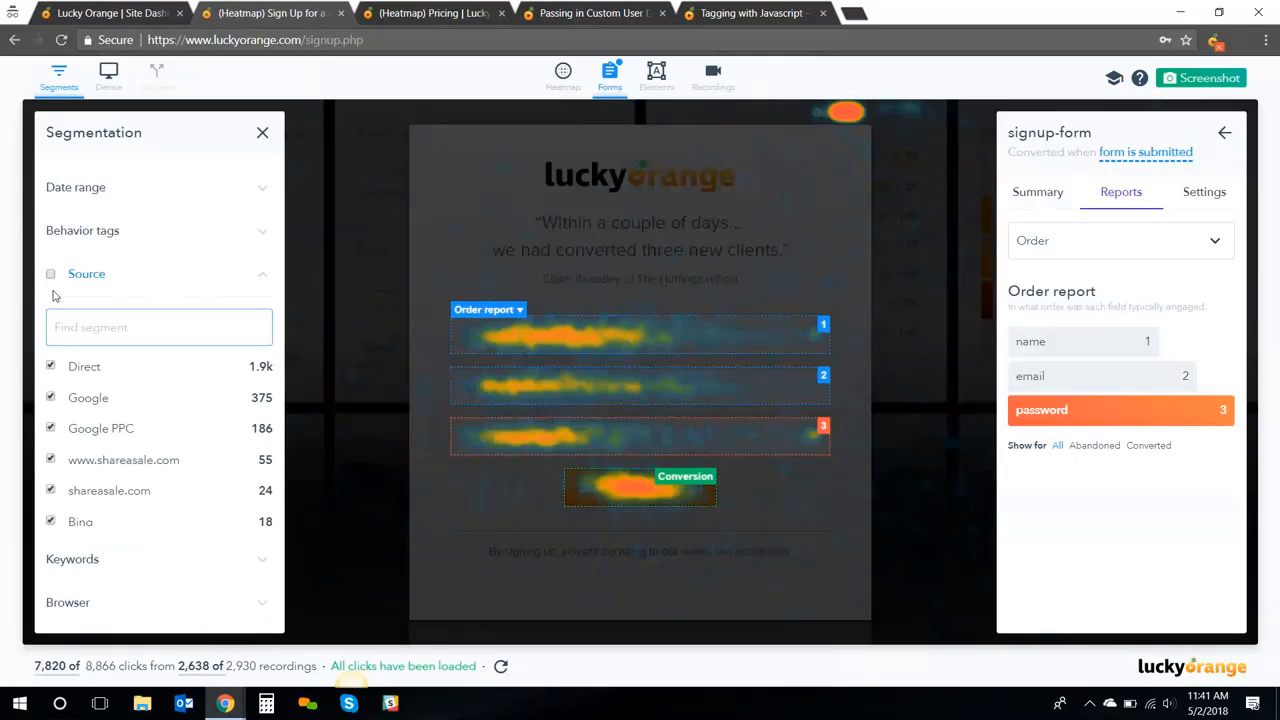
{"action": "left_click", "coordinate": [50, 397]}
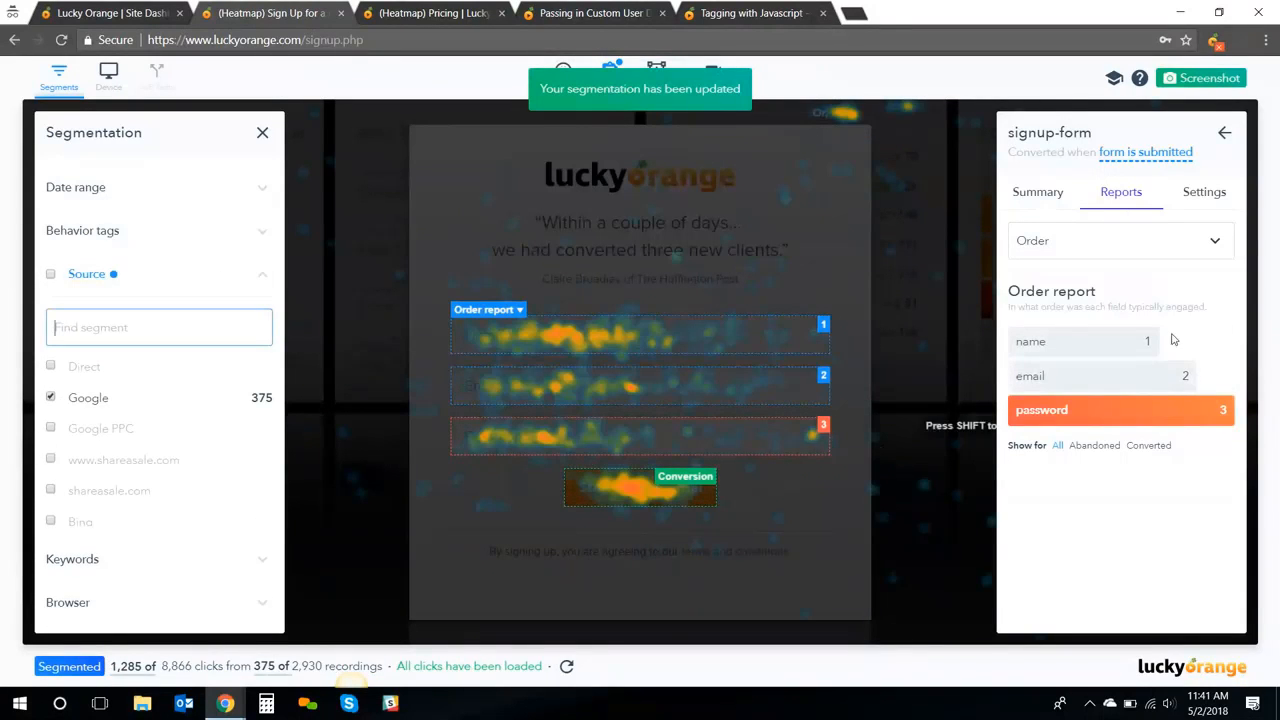
Switch the form report from Order to Abandonment
{"action": "left_click", "coordinate": [1211, 253]}
{"action": "left_click", "coordinate": [1143, 276]}
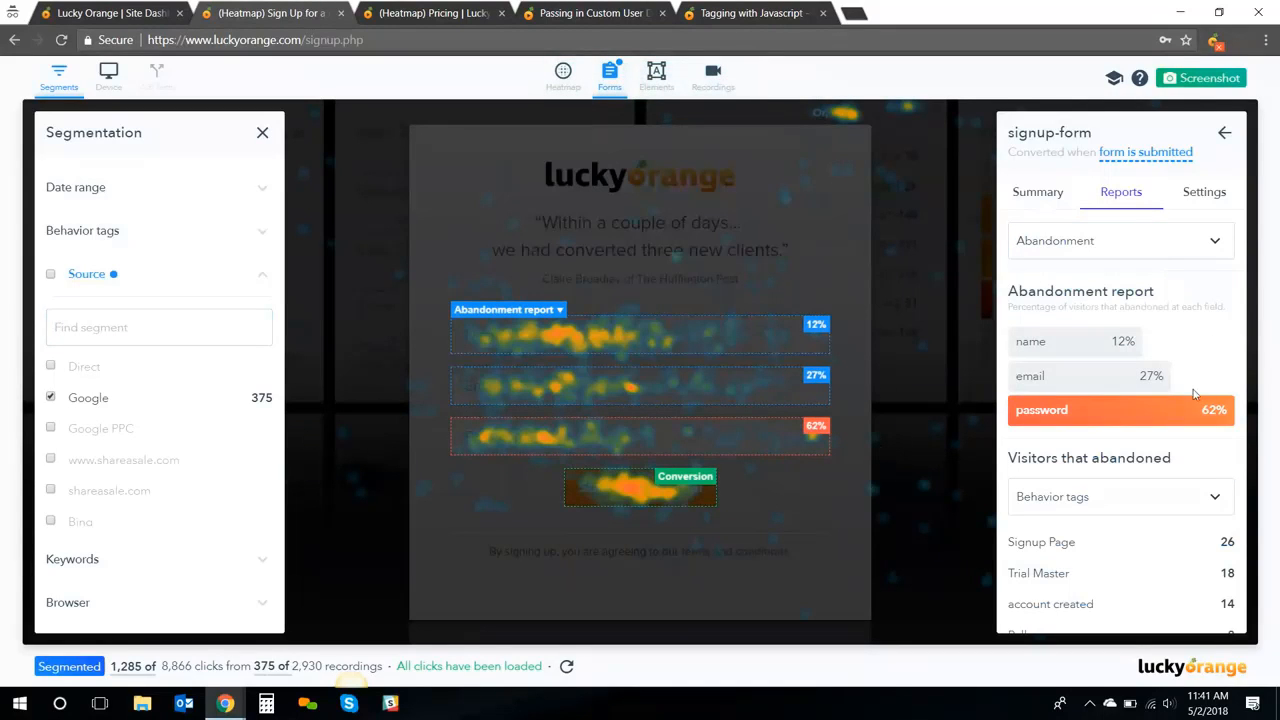
{"action": "mouse_move", "coordinate": [1172, 416]}
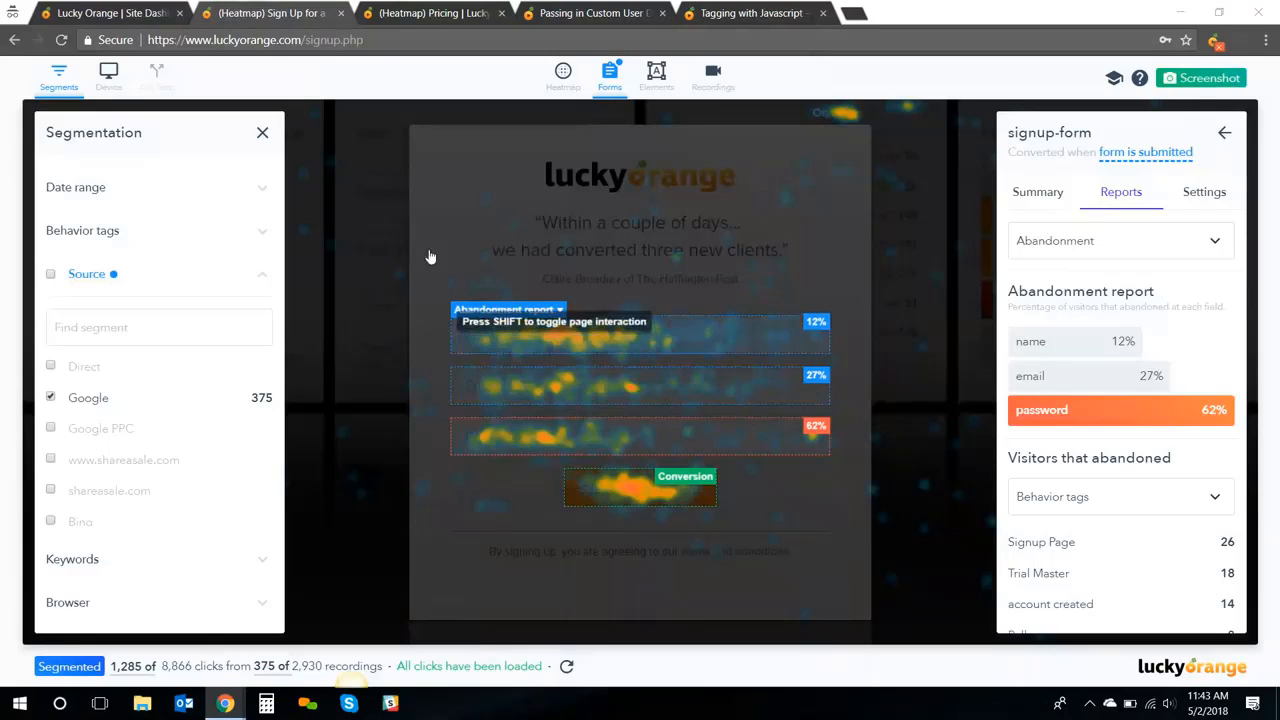
From the Site Dashboard's Polls list, edit the Beginner's Guide to Lucky Orange poll
{"action": "left_click", "coordinate": [172, 20]}
{"action": "scroll", "coordinate": [478, 87], "scroll_direction": "up", "scroll_amount": 1}
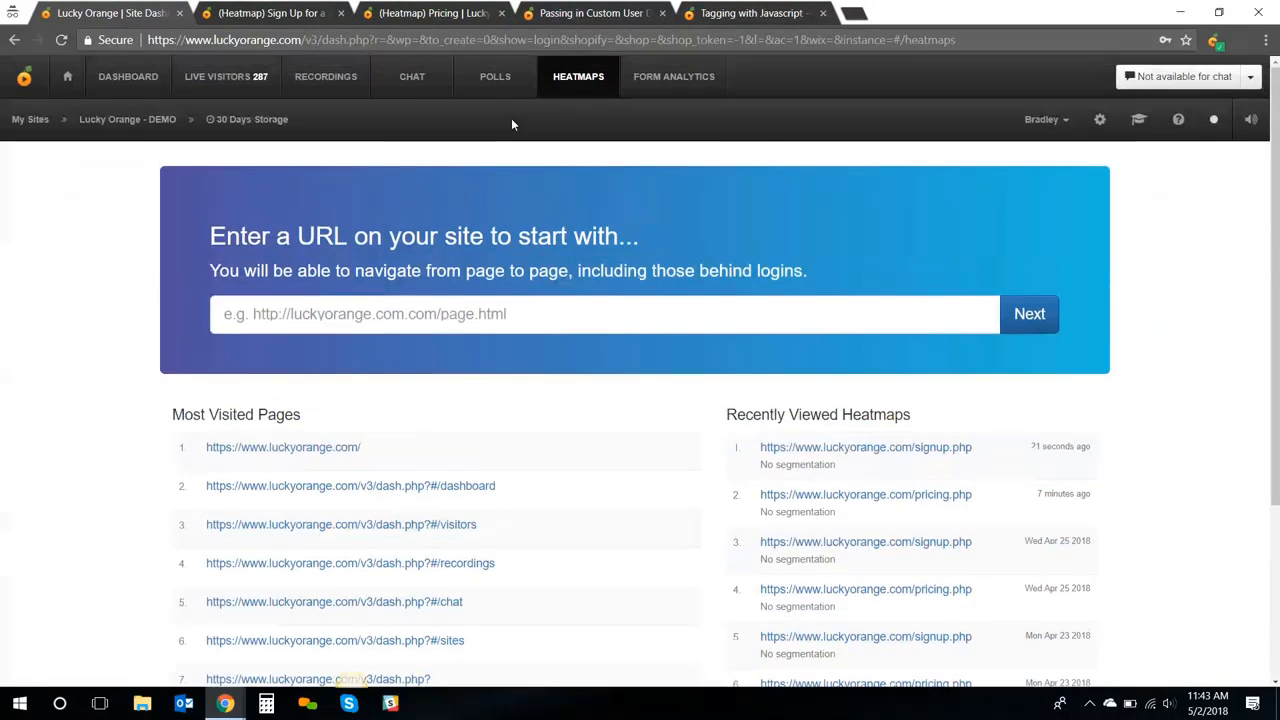
{"action": "left_click", "coordinate": [493, 88]}
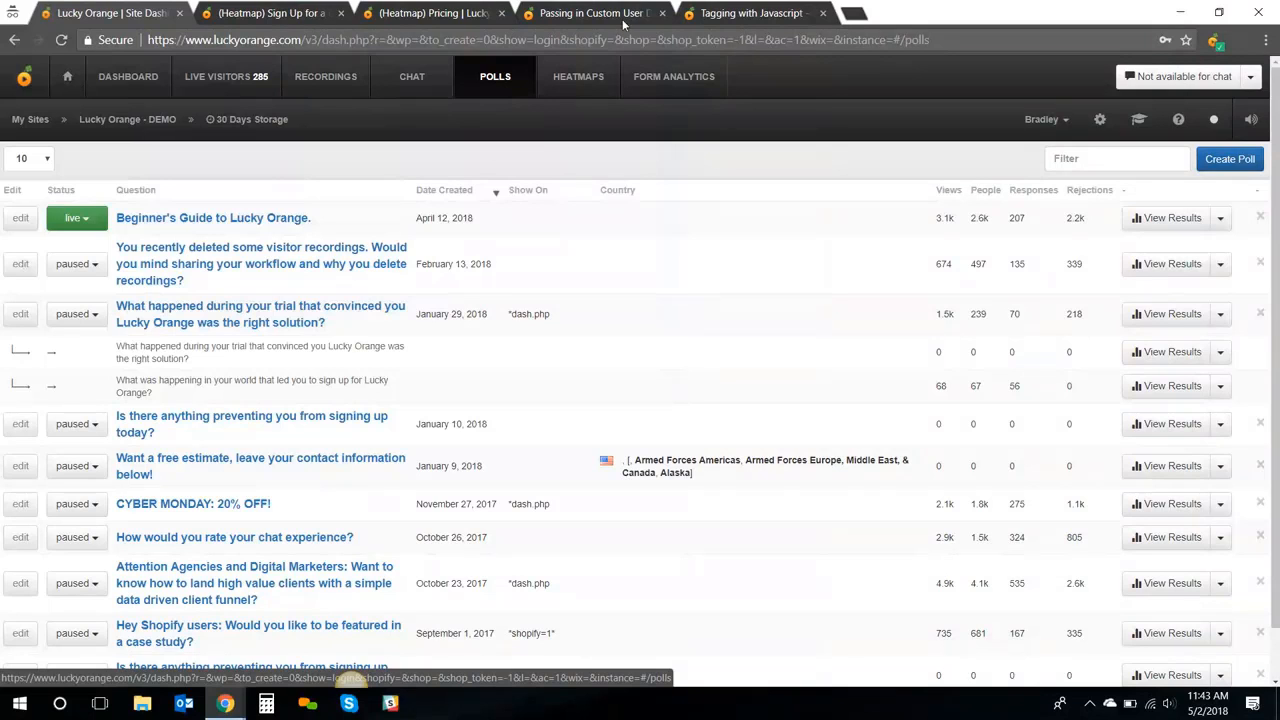
{"action": "left_click", "coordinate": [14, 222]}
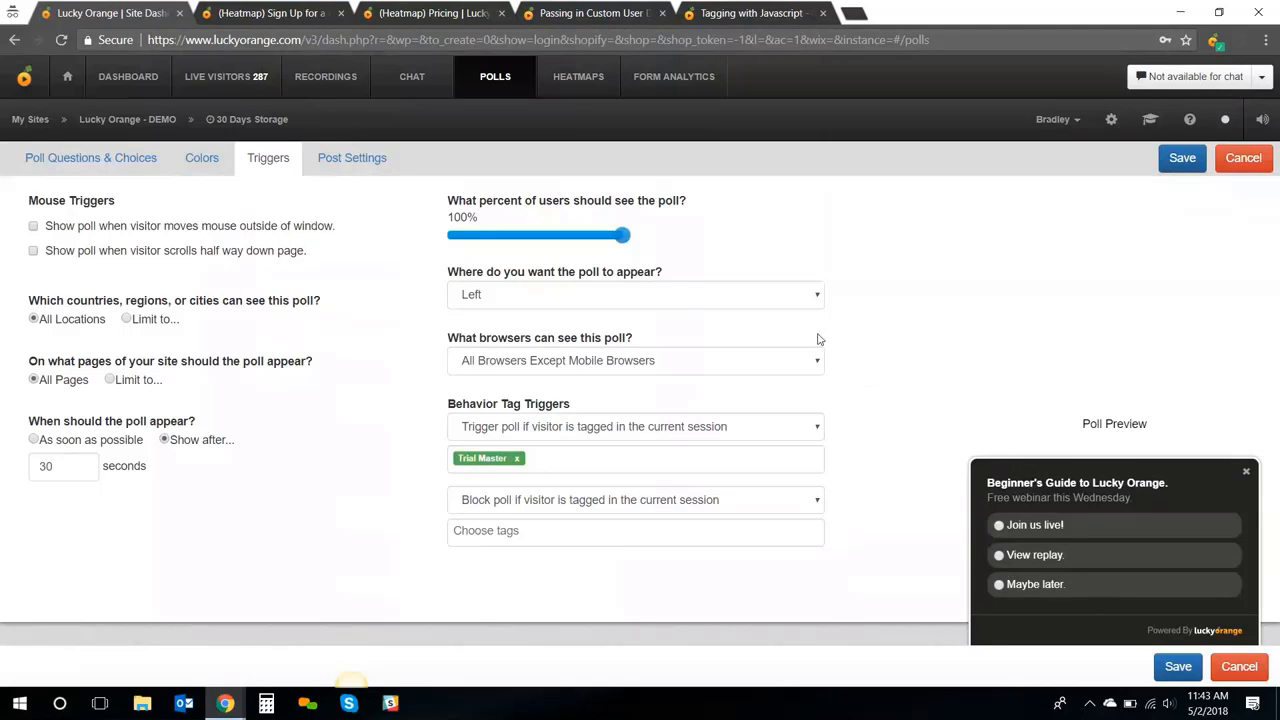
Keep the poll positioned on the Left and limit it to specific pages
{"action": "left_click", "coordinate": [783, 305]}
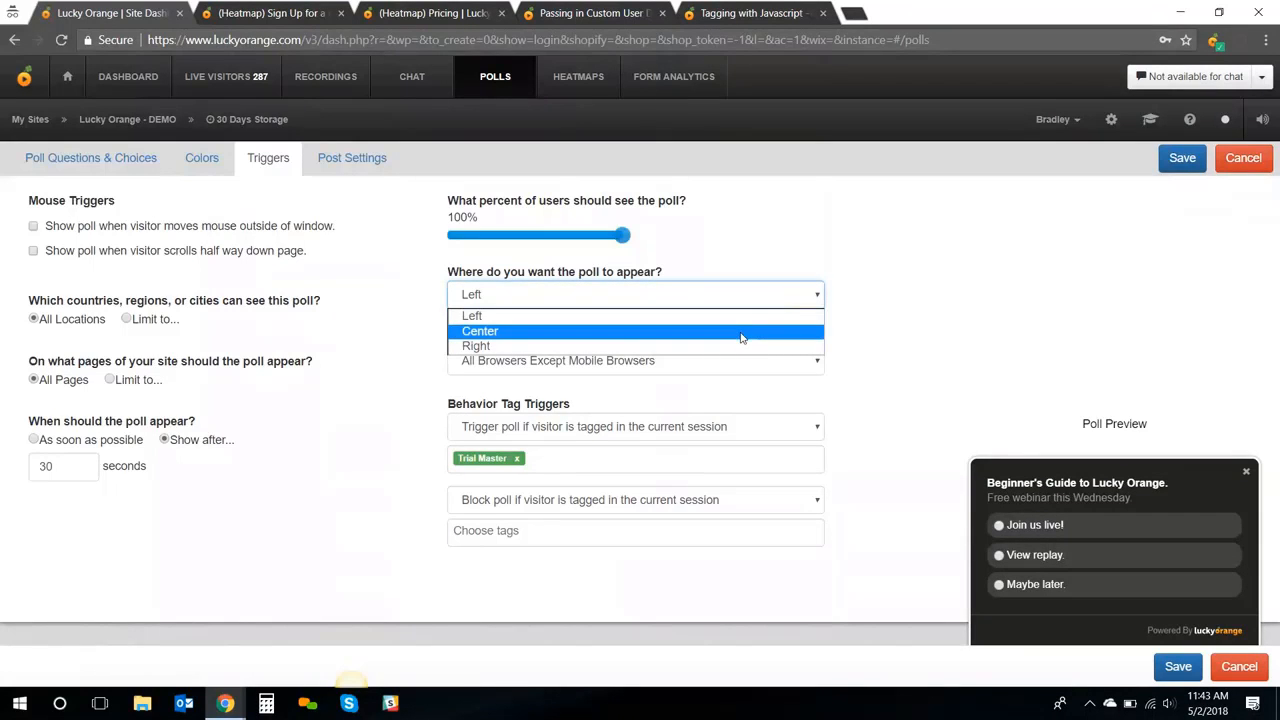
{"action": "left_click", "coordinate": [955, 278]}
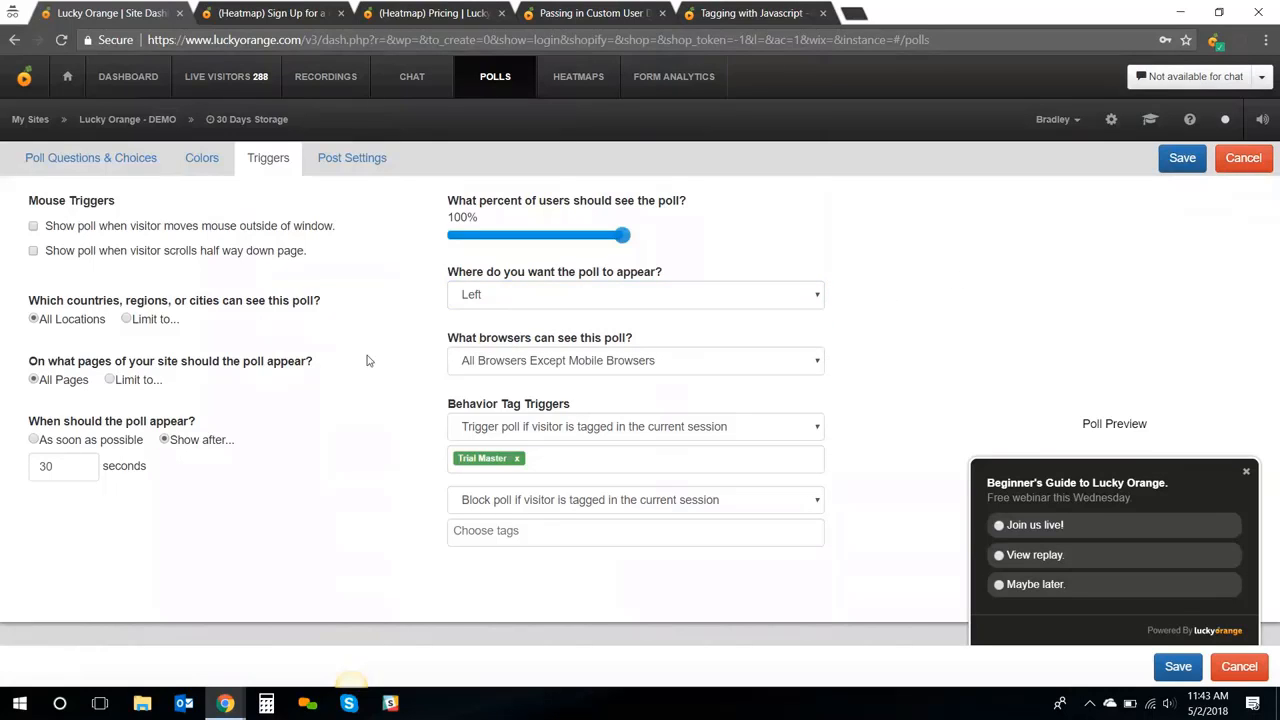
{"action": "left_click", "coordinate": [110, 380]}
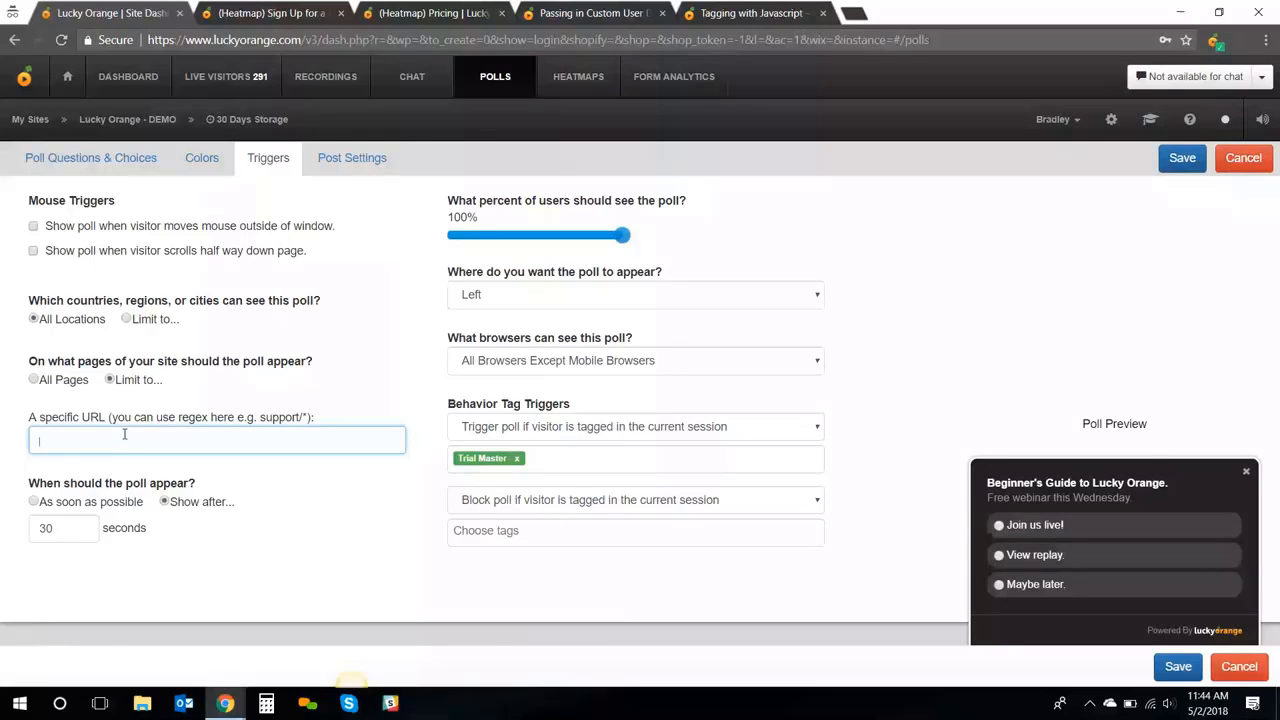
Review the poll's choices (Join us live!, View replay, Maybe later), keeping Choice 1's URL redirect
{"action": "left_click", "coordinate": [140, 171]}
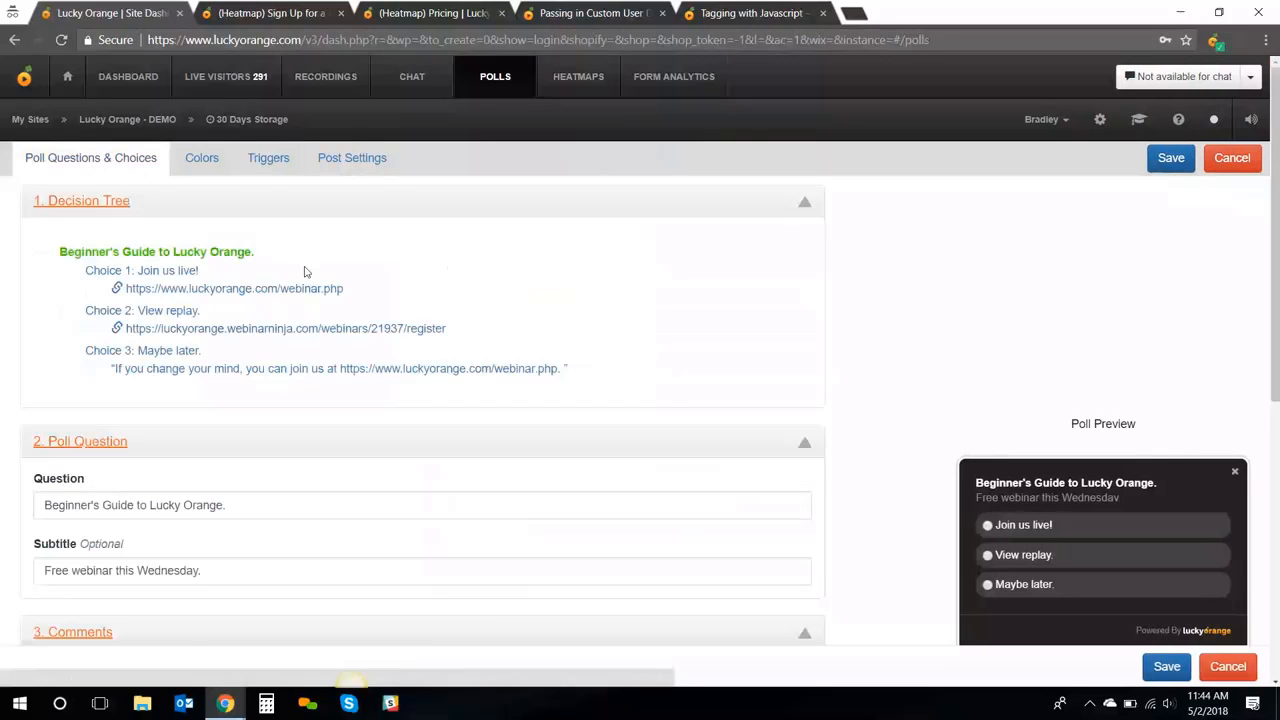
{"action": "scroll", "coordinate": [171, 350], "scroll_direction": "down", "scroll_amount": 2}
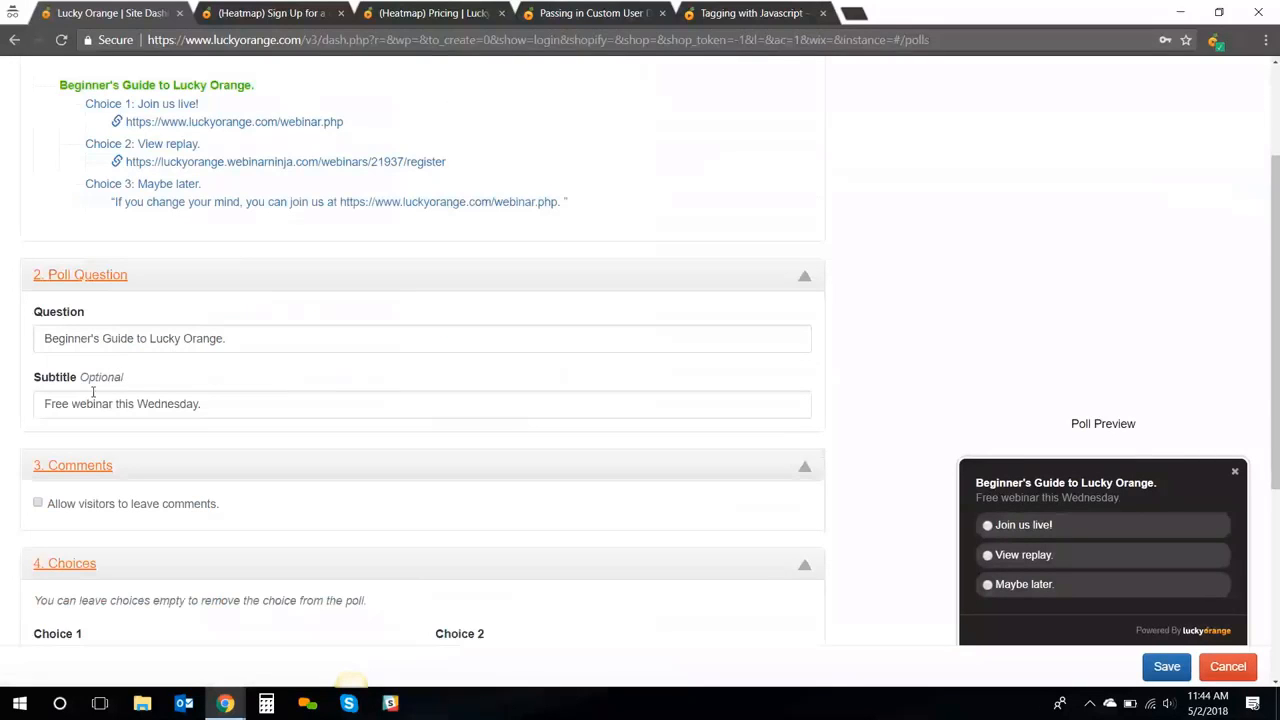
{"action": "scroll", "coordinate": [93, 393], "scroll_direction": "down", "scroll_amount": 1}
{"action": "scroll", "coordinate": [93, 393], "scroll_direction": "down", "scroll_amount": 1}
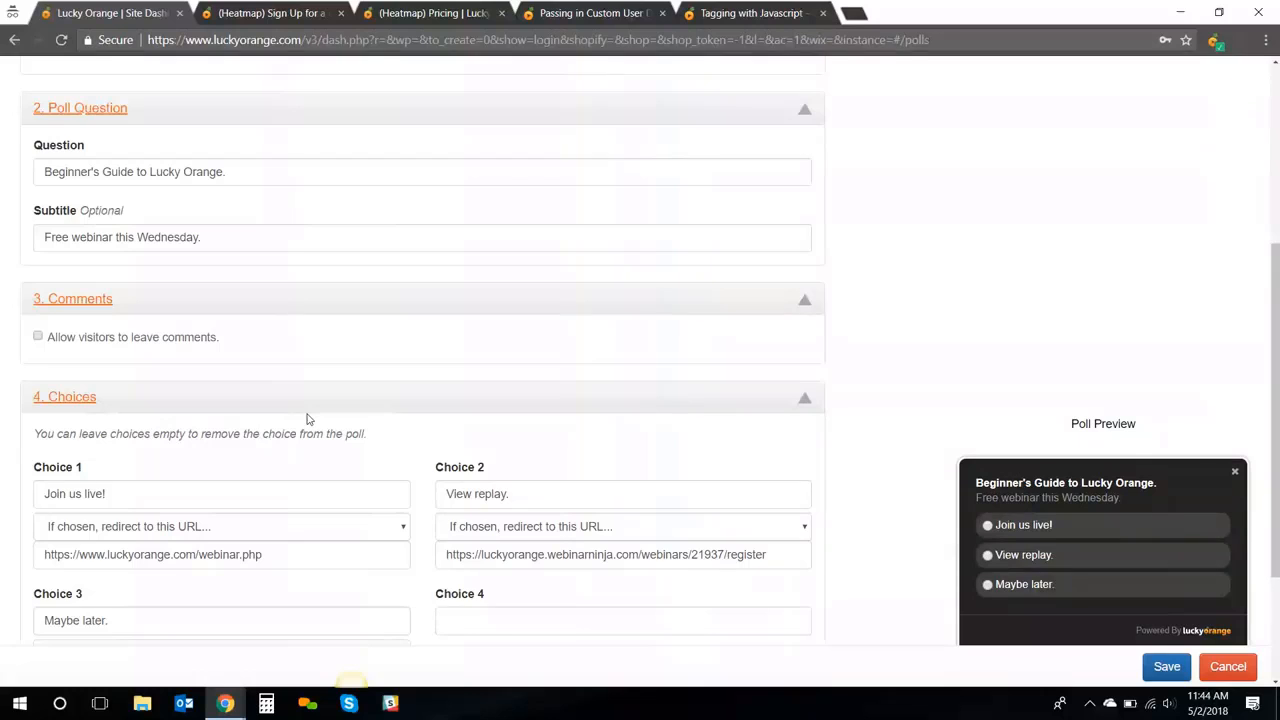
{"action": "left_click", "coordinate": [291, 527]}
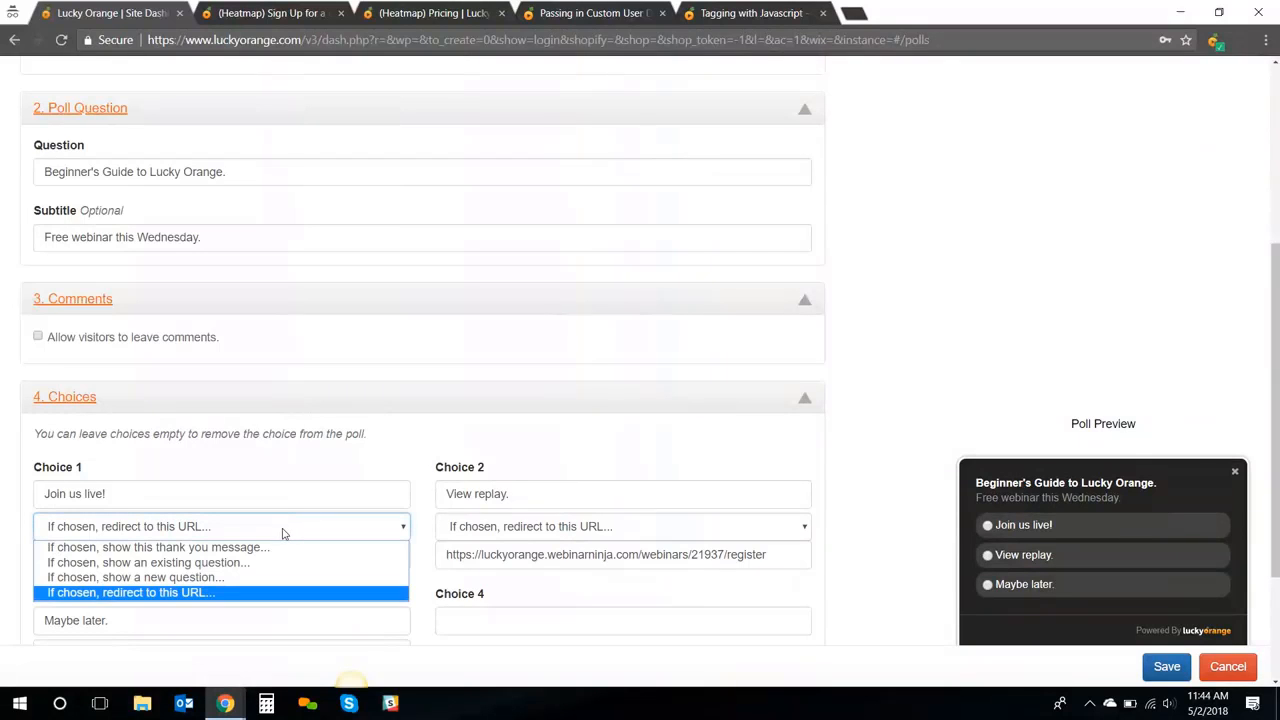
{"action": "left_click", "coordinate": [281, 534]}
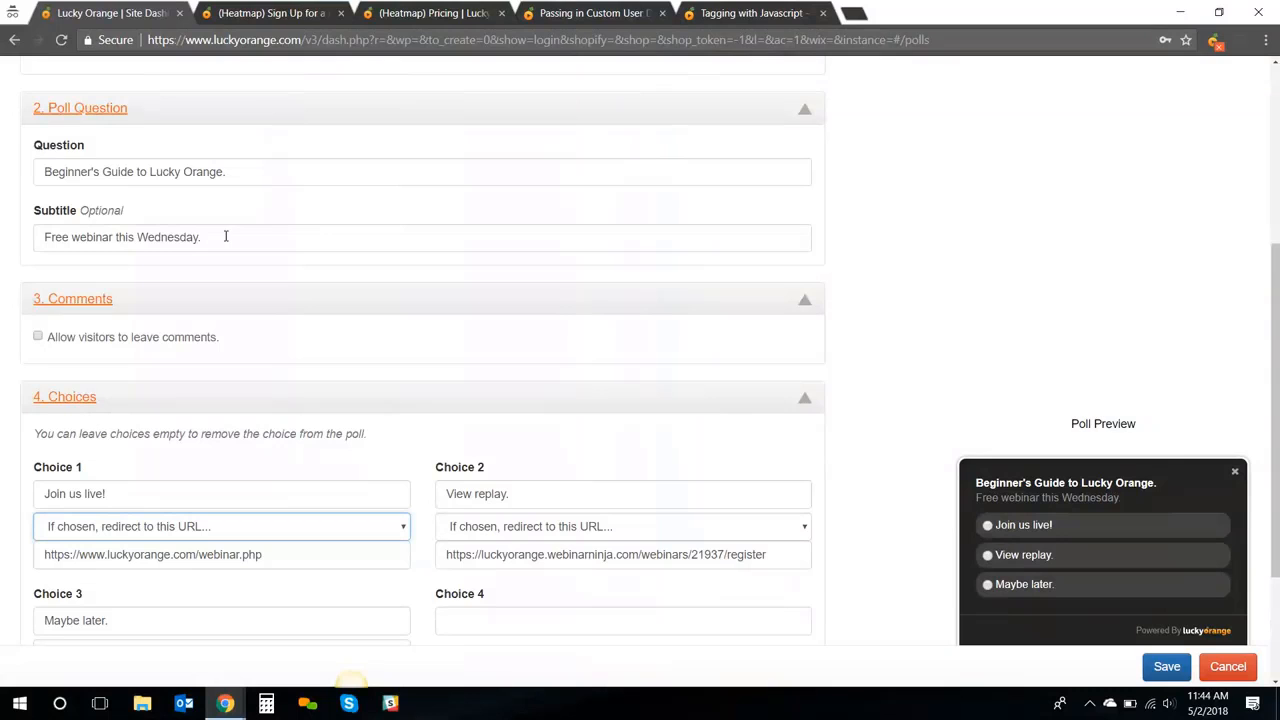
{"action": "scroll", "coordinate": [278, 192], "scroll_direction": "up", "scroll_amount": 3}
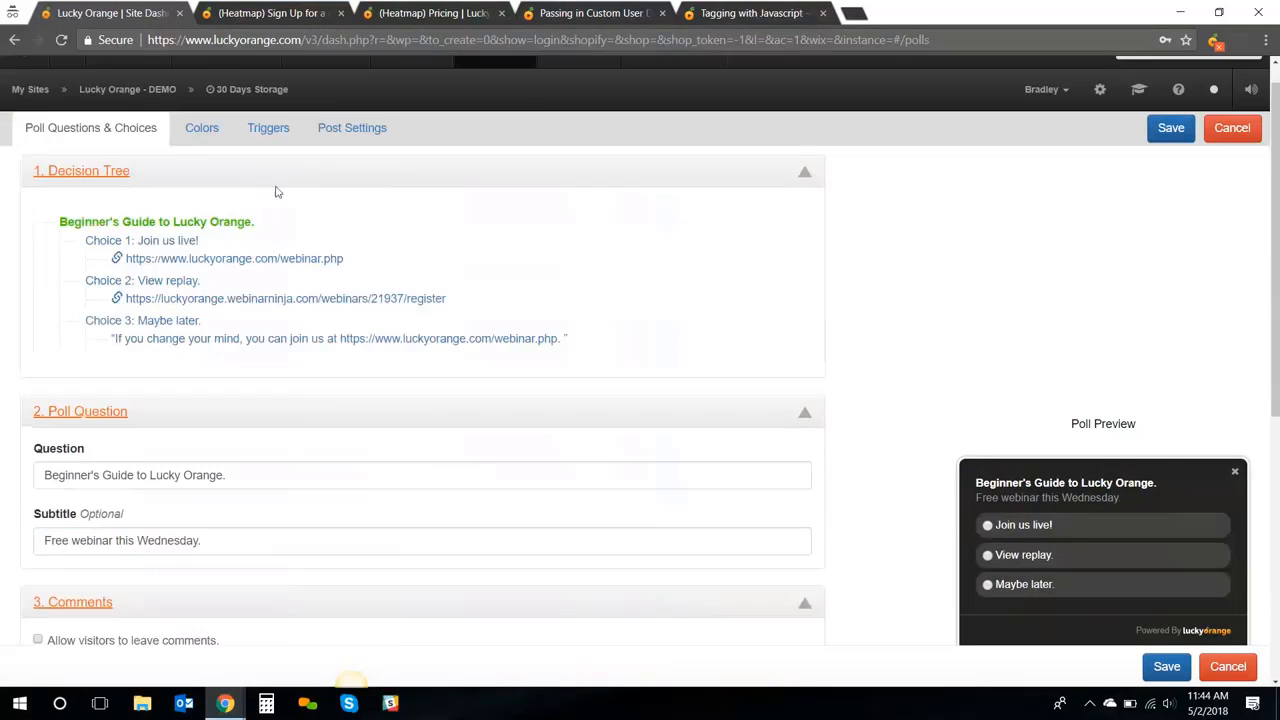
{"action": "scroll", "coordinate": [278, 192], "scroll_direction": "up", "scroll_amount": 1}
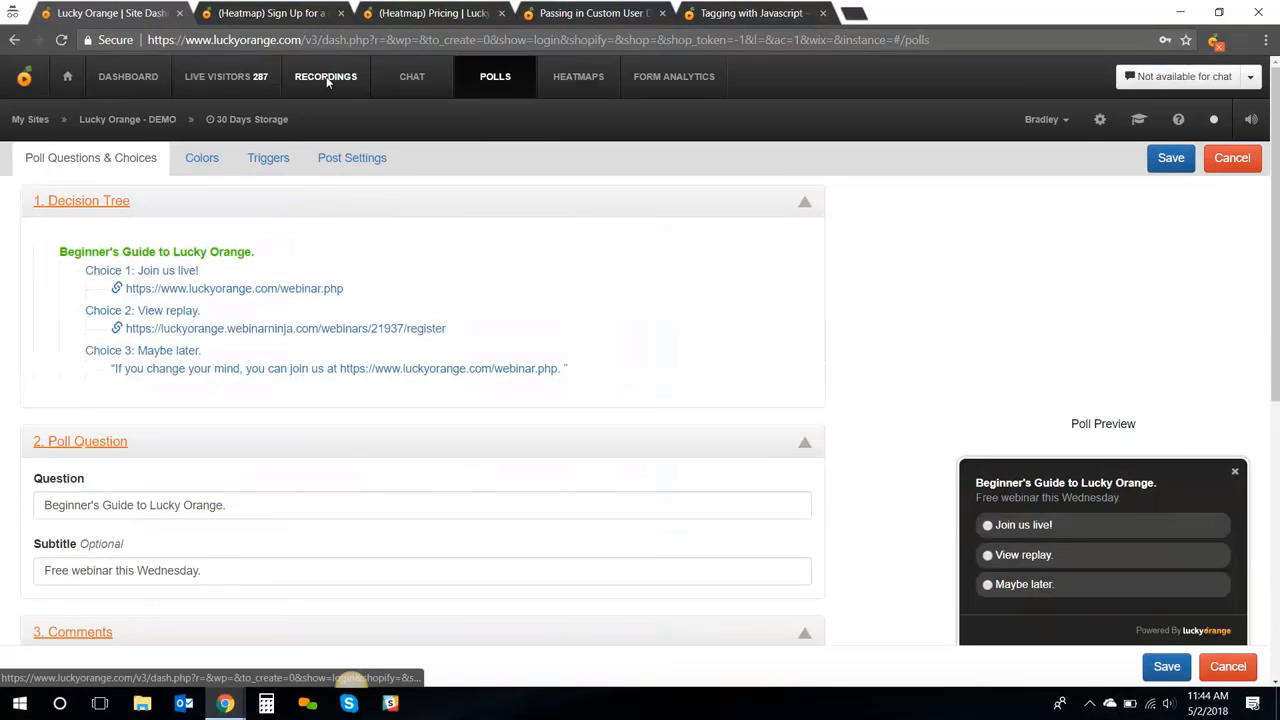
Open Behavior Tag Rules under Recordings to see the existing tag rules
{"action": "left_click", "coordinate": [326, 84]}
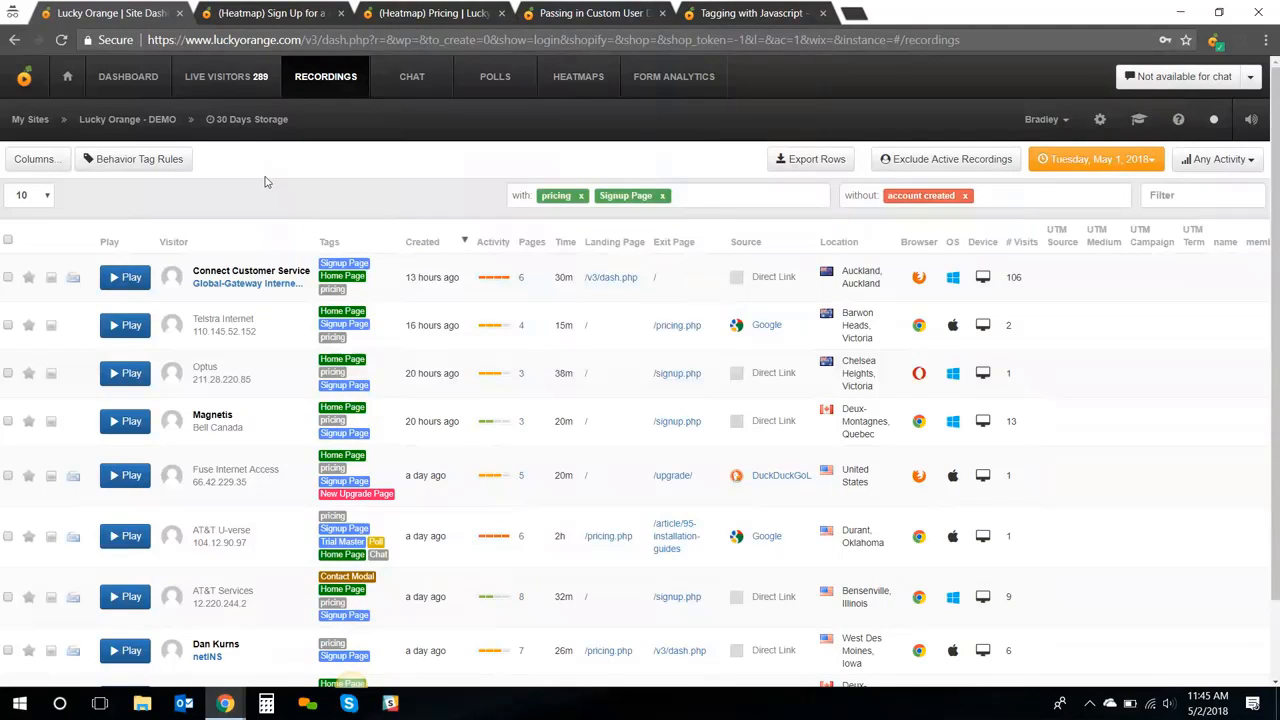
{"action": "left_click", "coordinate": [160, 166]}
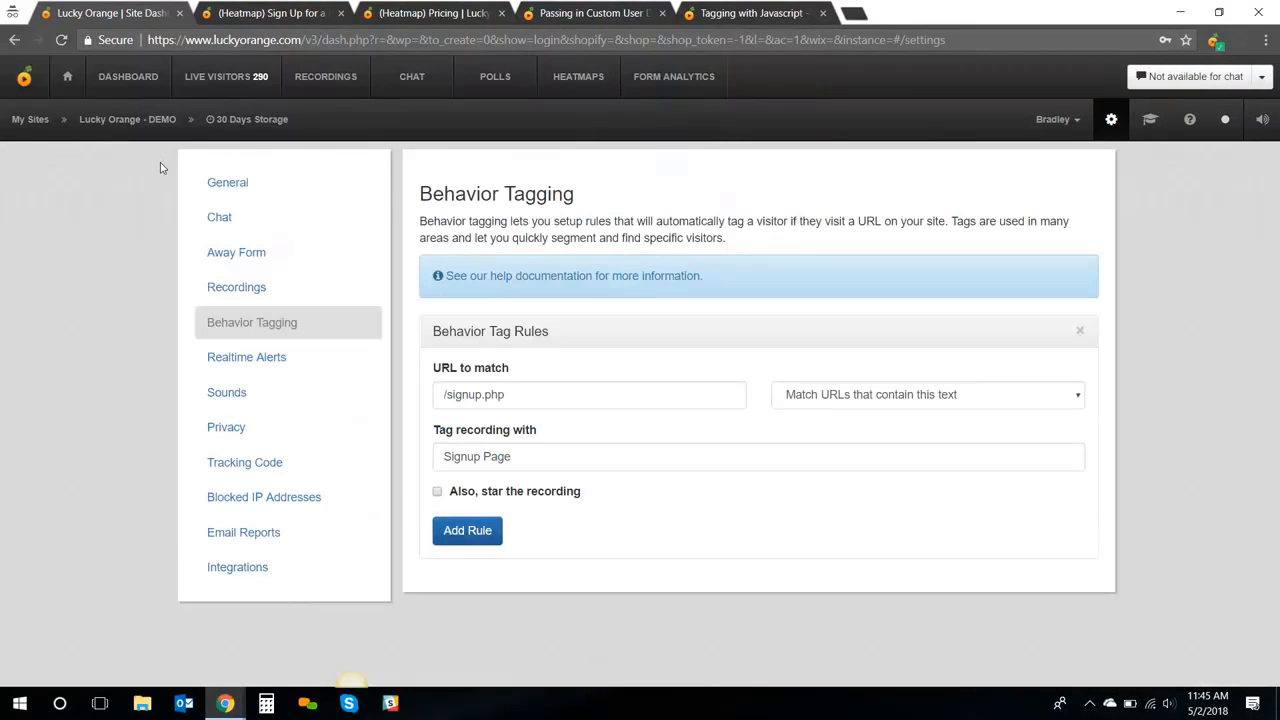
{"action": "left_click", "coordinate": [1081, 333]}
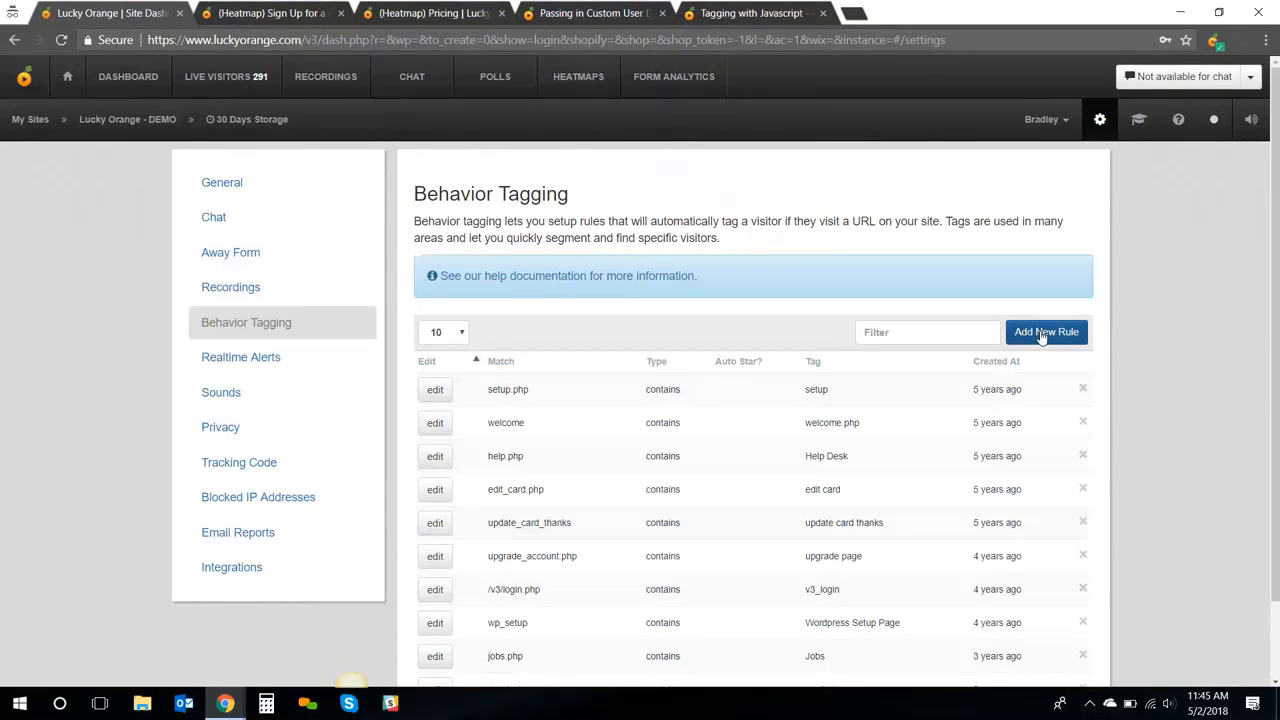
Start a new rule matching URLs that contain text, after checking the Tagging with Javascript help
{"action": "left_click", "coordinate": [1042, 334]}
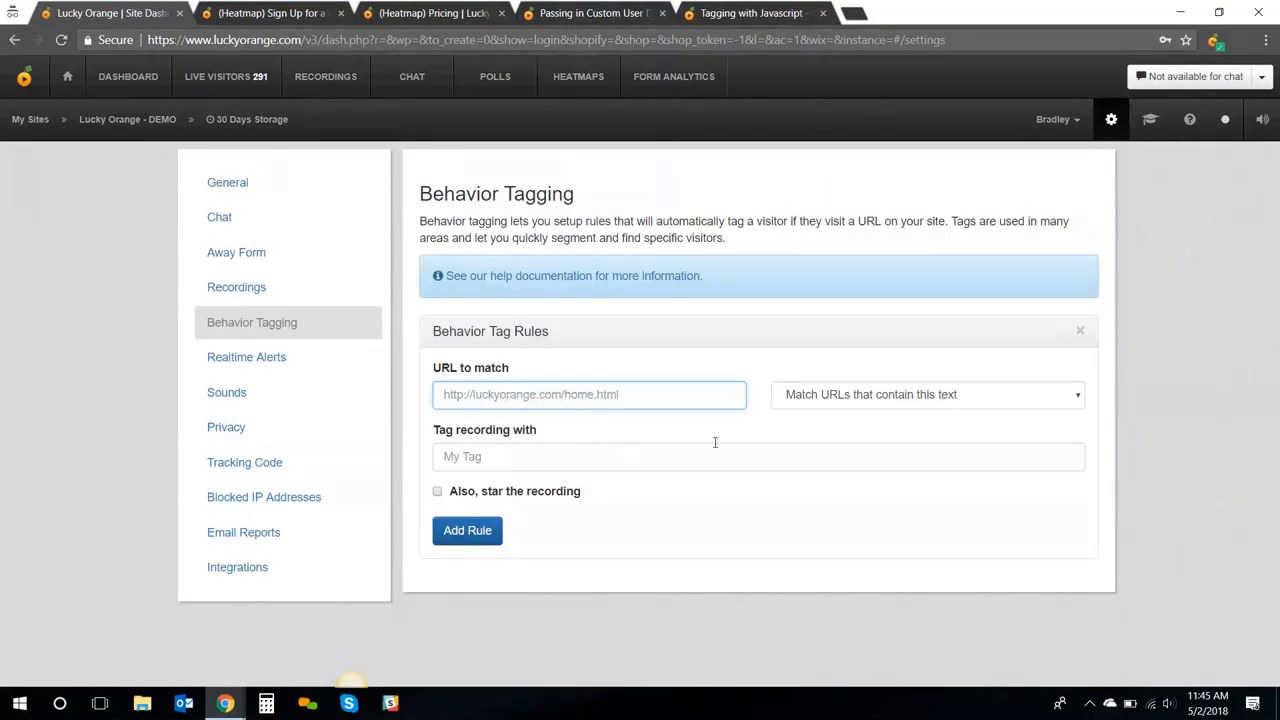
{"action": "left_click", "coordinate": [912, 398]}
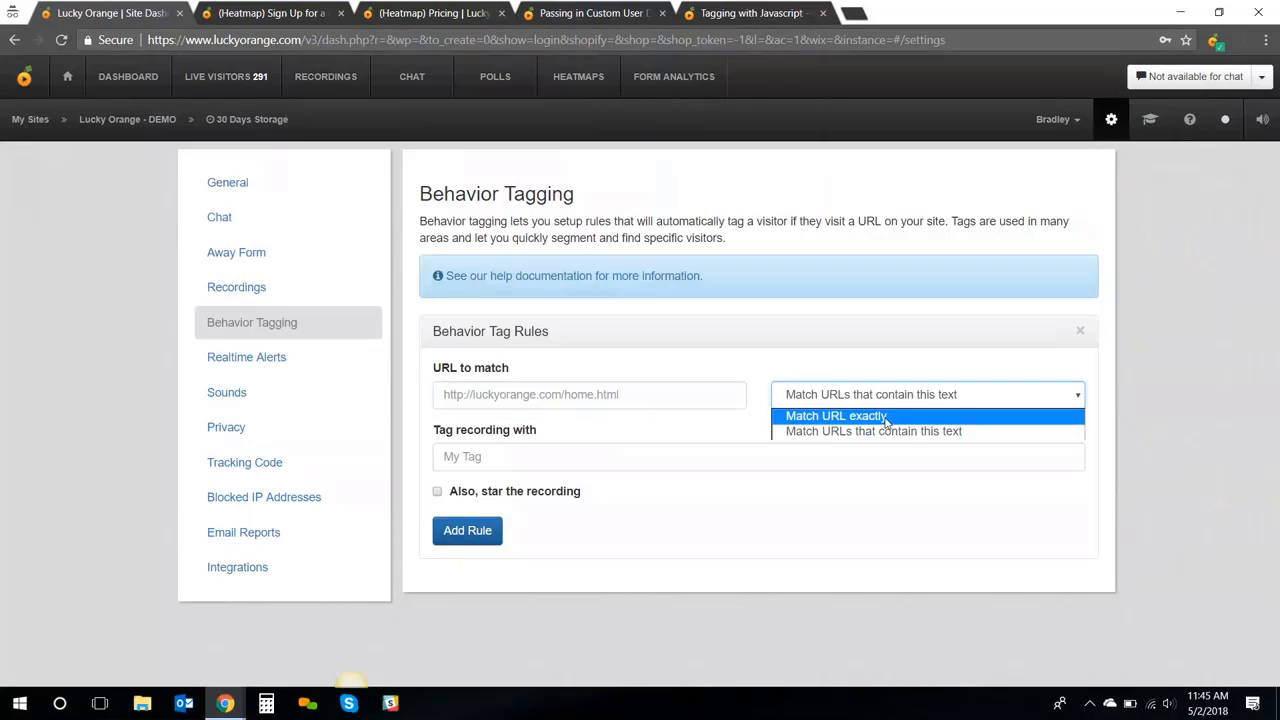
{"action": "left_click", "coordinate": [628, 459]}
{"action": "left_click", "coordinate": [628, 460]}
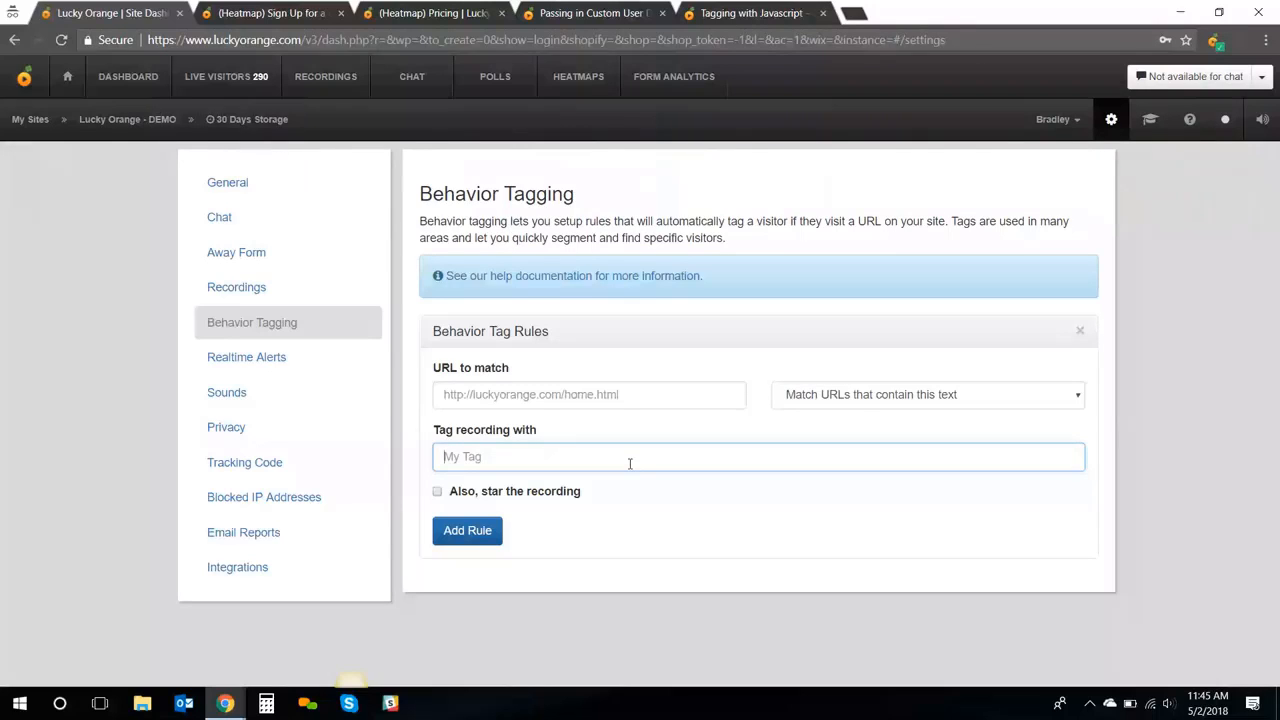
{"action": "left_click", "coordinate": [733, 12]}
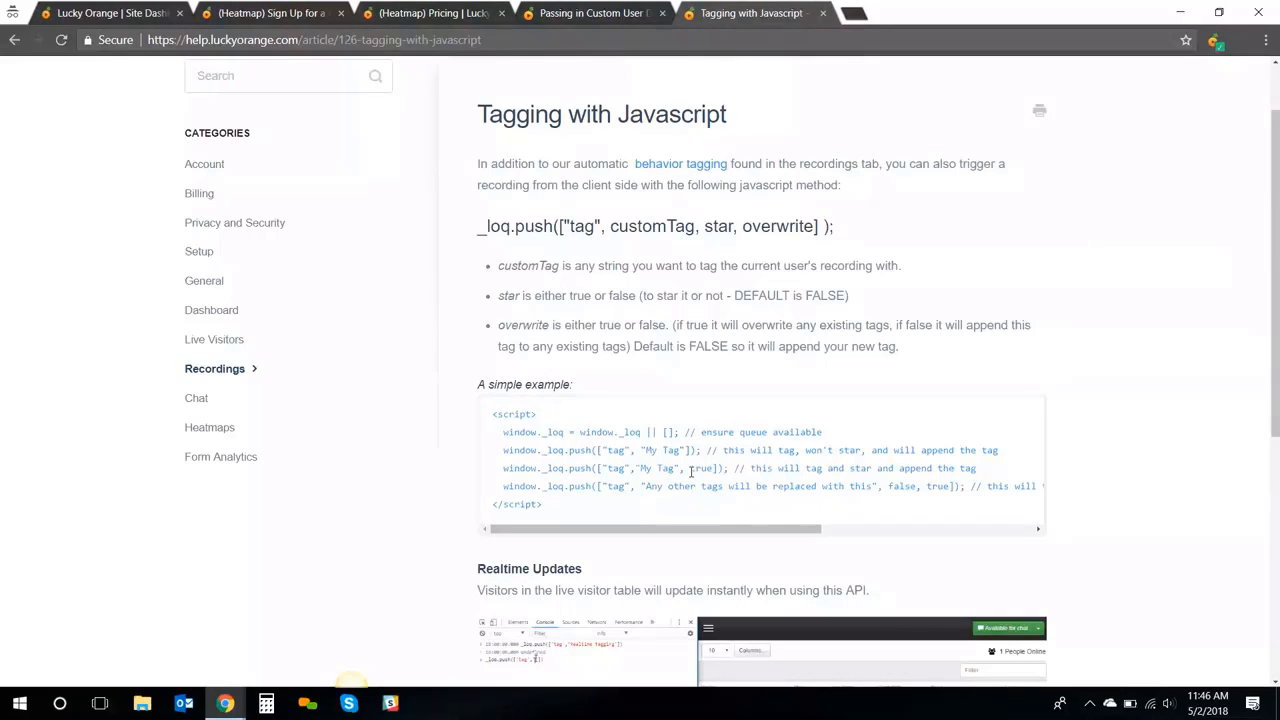
{"action": "left_click", "coordinate": [129, 14]}
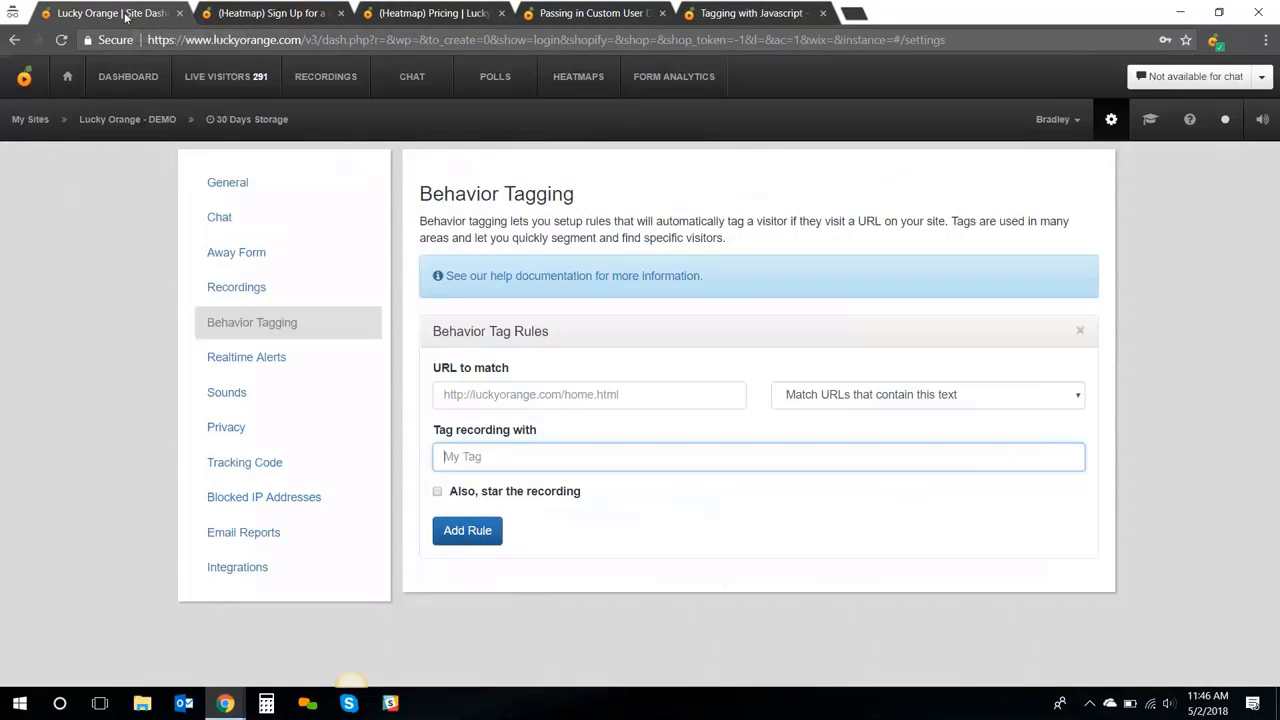
Go back to the main dashboard
{"action": "left_click", "coordinate": [144, 79]}
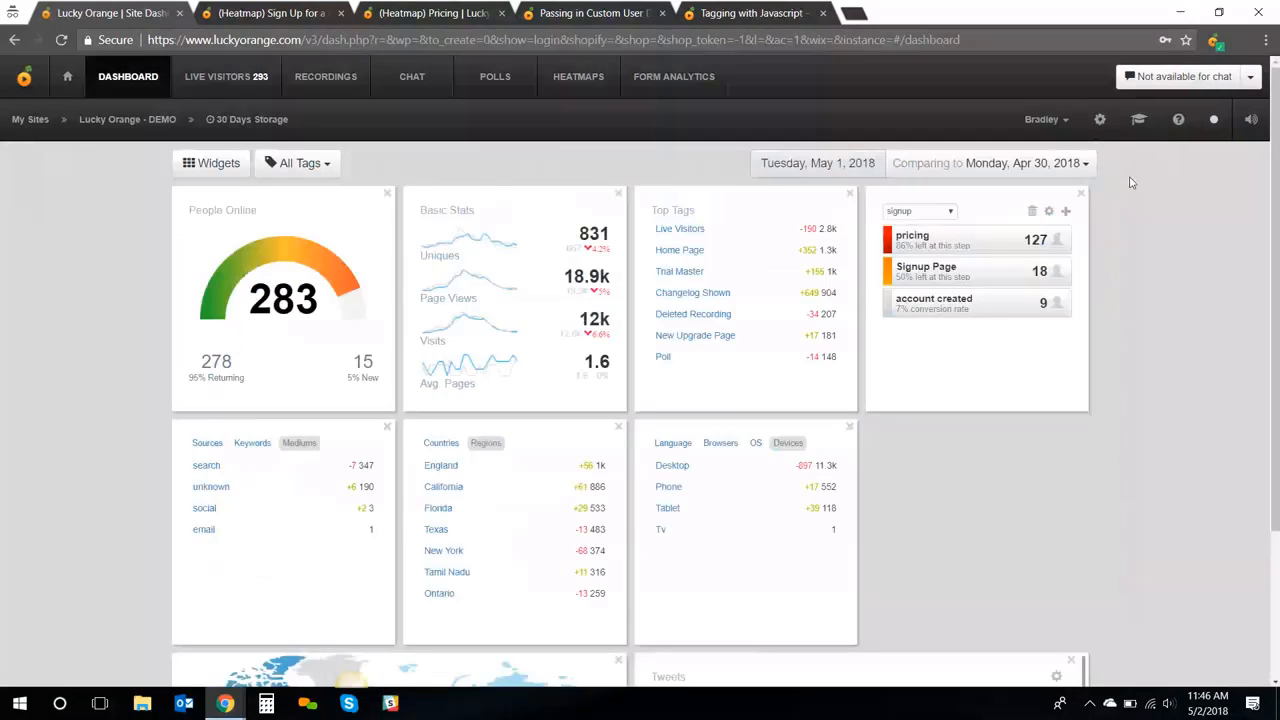
Create a funnel named 'Signup' with Heatmaps Page as its first step
{"action": "left_click", "coordinate": [1066, 212]}
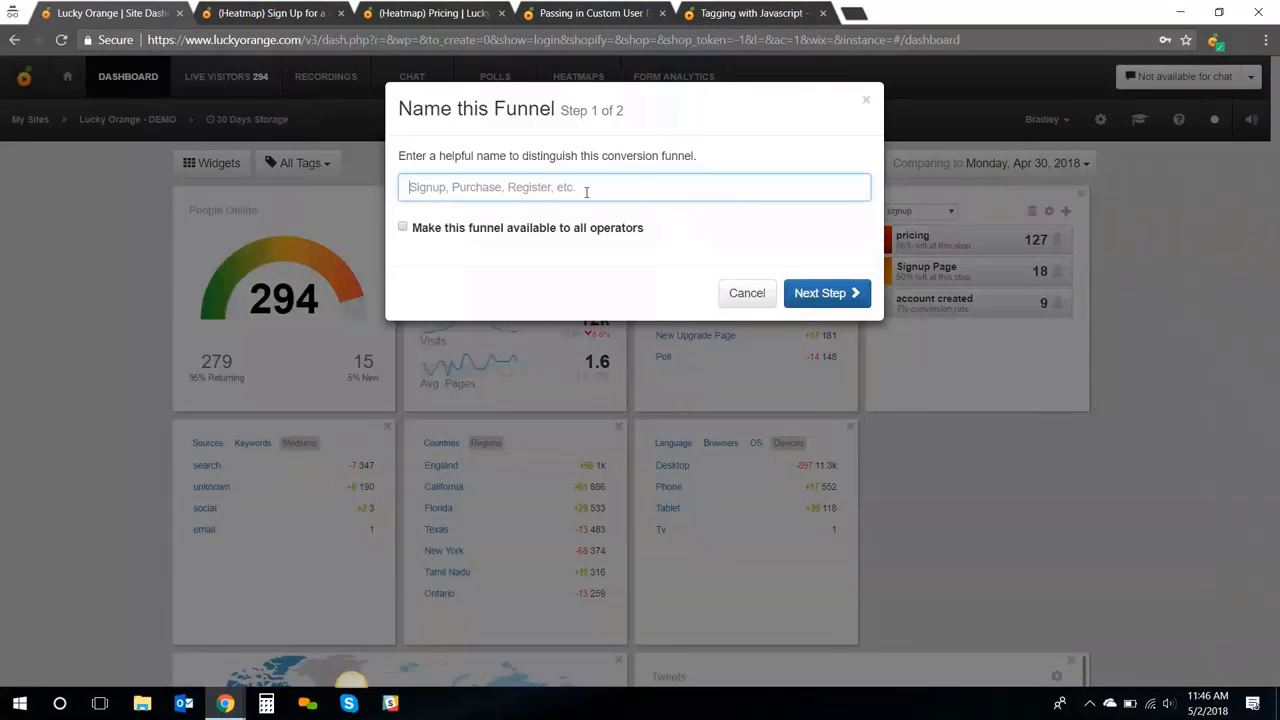
{"action": "type", "text": "Signup"}
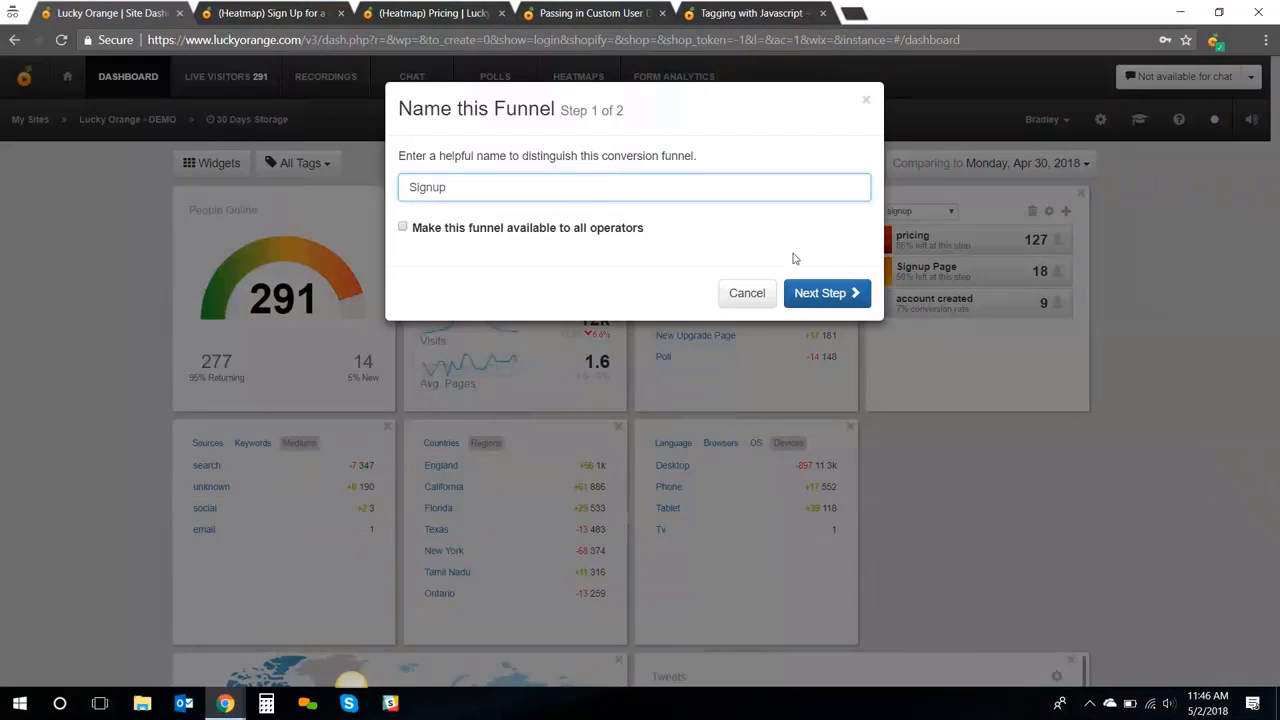
{"action": "left_click", "coordinate": [826, 293]}
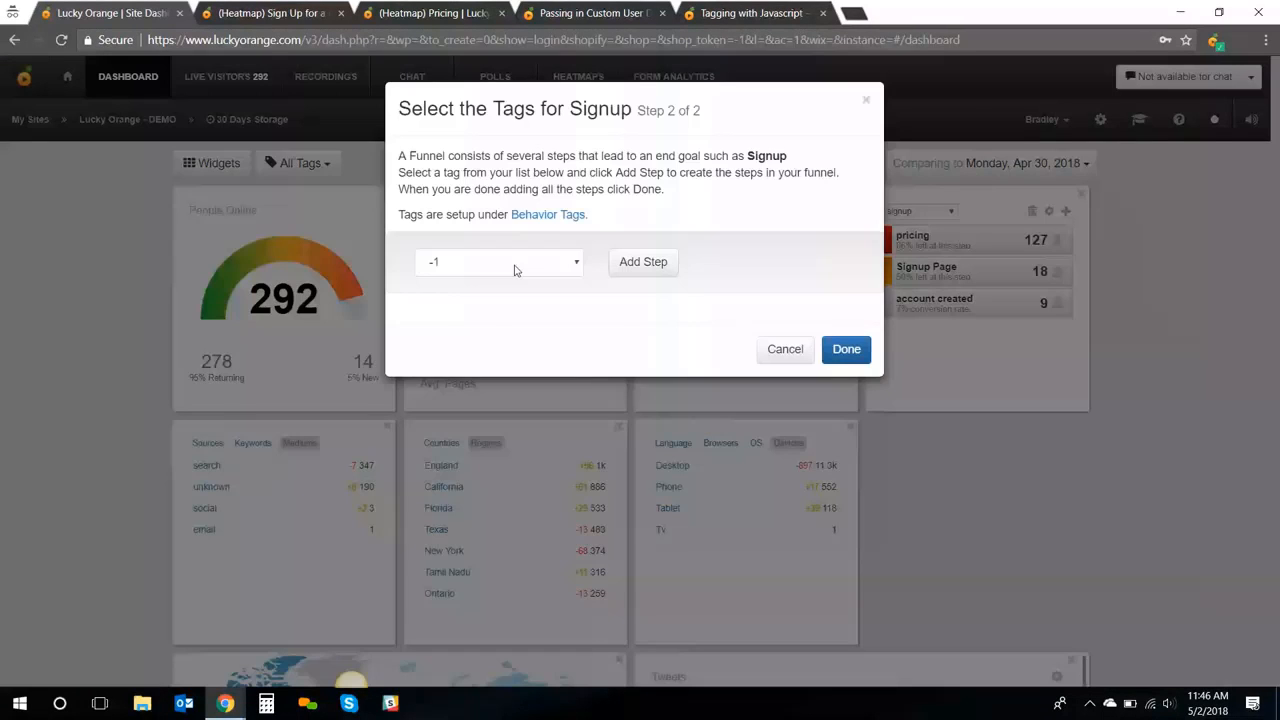
{"action": "left_click", "coordinate": [515, 270]}
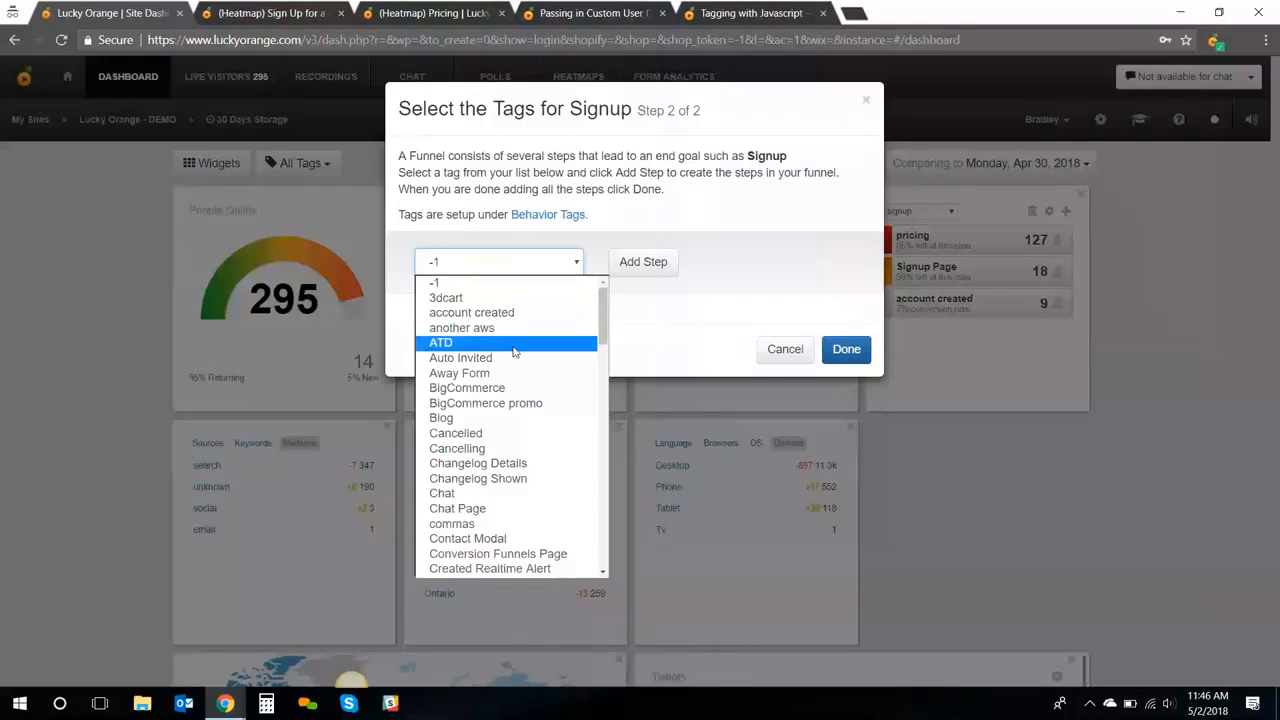
{"action": "scroll", "coordinate": [515, 352], "scroll_direction": "down", "scroll_amount": 3}
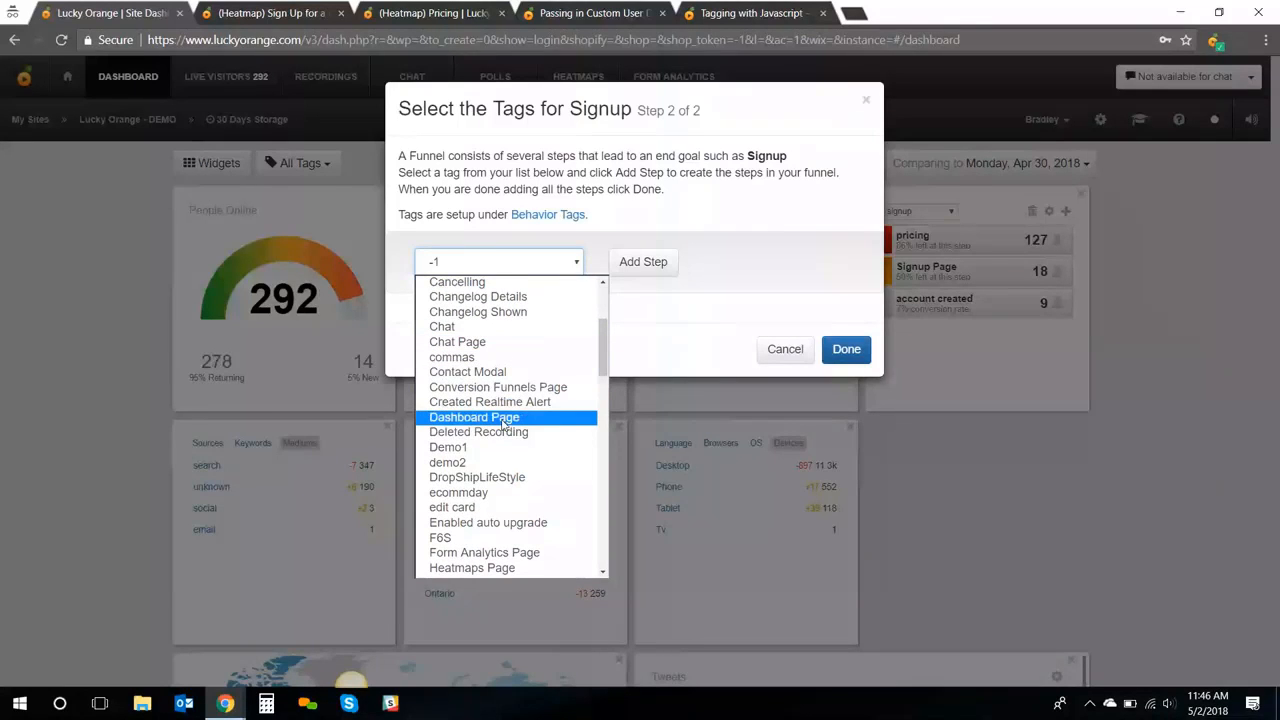
{"action": "scroll", "coordinate": [503, 424], "scroll_direction": "down", "scroll_amount": 2}
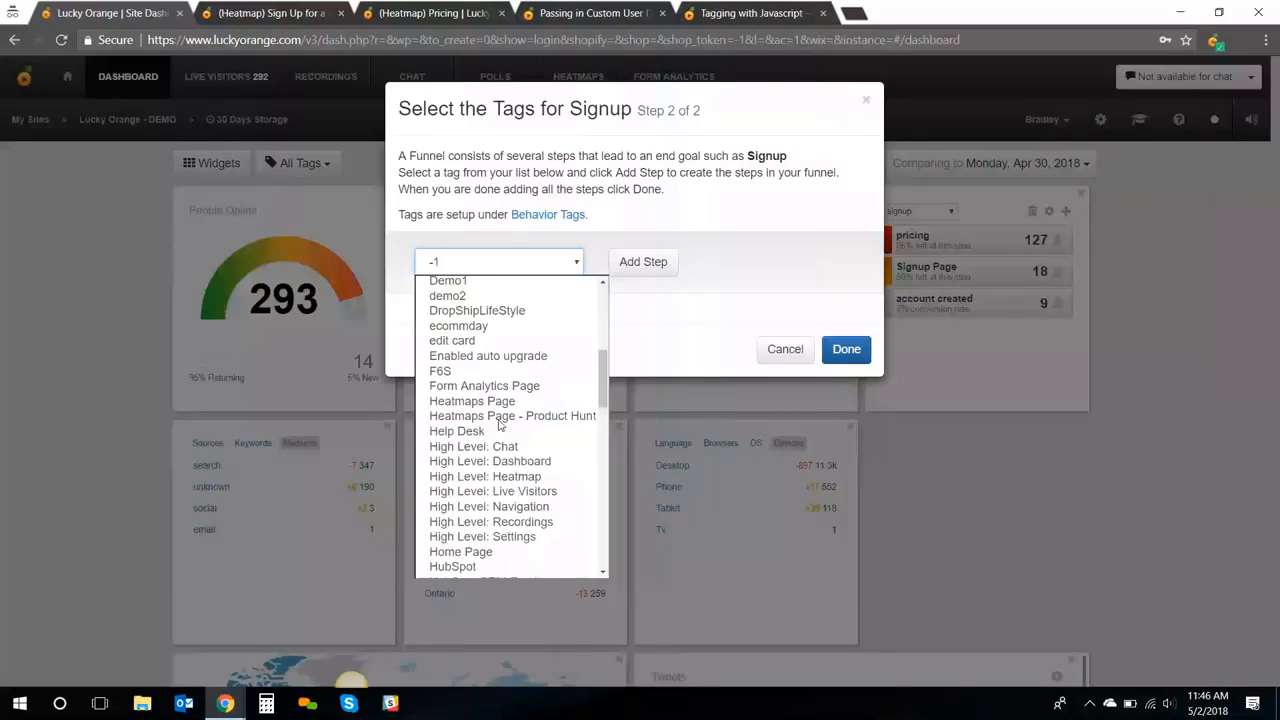
{"action": "left_click", "coordinate": [500, 401]}
{"action": "left_click", "coordinate": [650, 262]}
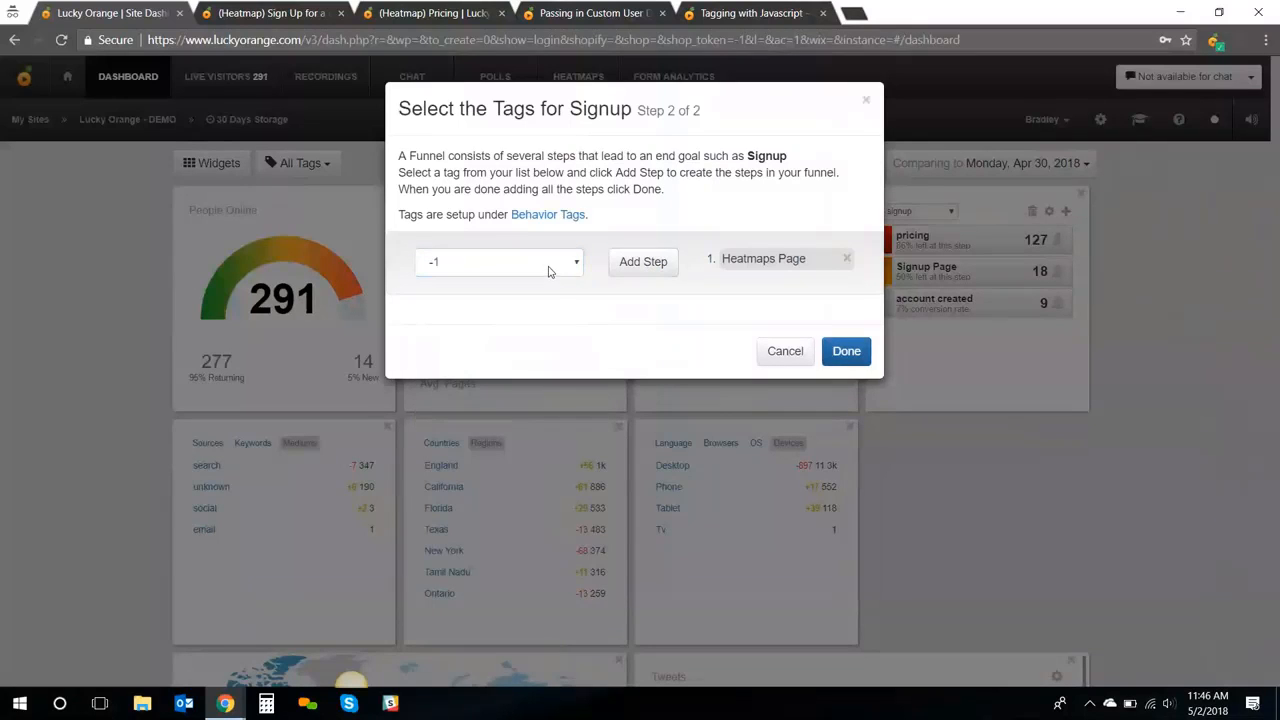
Add Signup Page and account created as the second and third steps, then save
{"action": "left_click", "coordinate": [548, 271]}
{"action": "type", "text": "sign"}
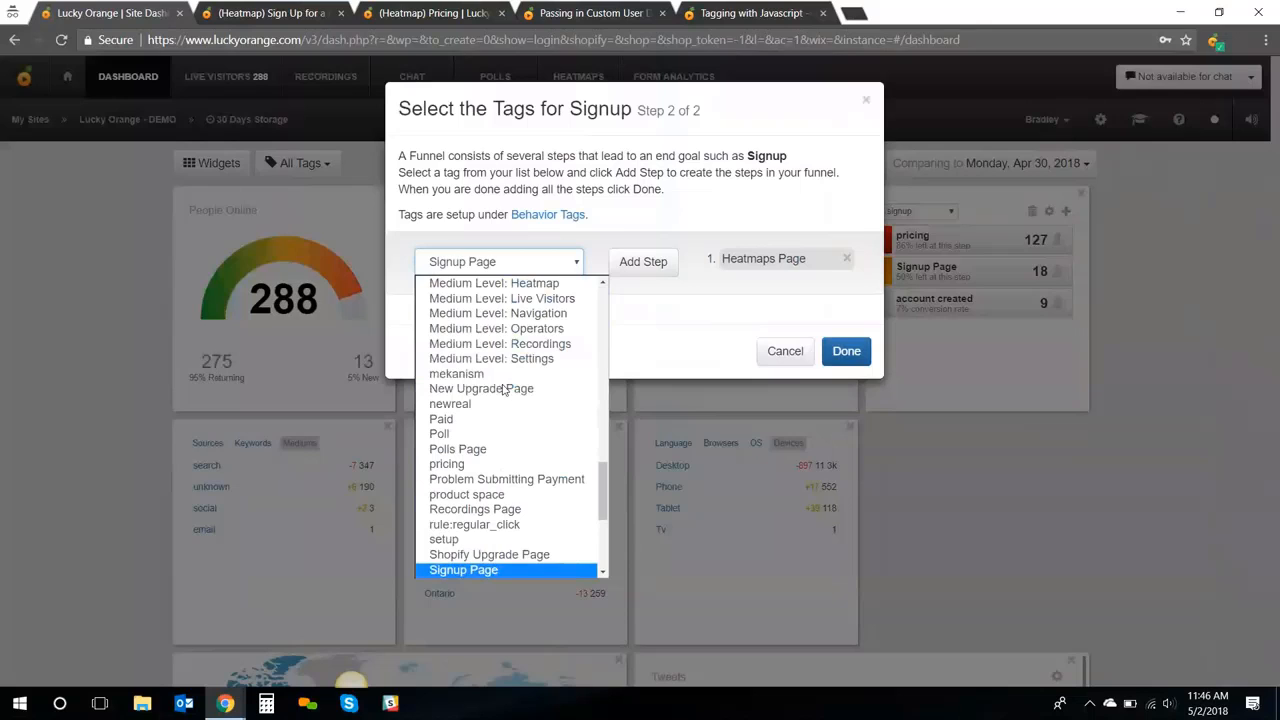
{"action": "left_click", "coordinate": [466, 567]}
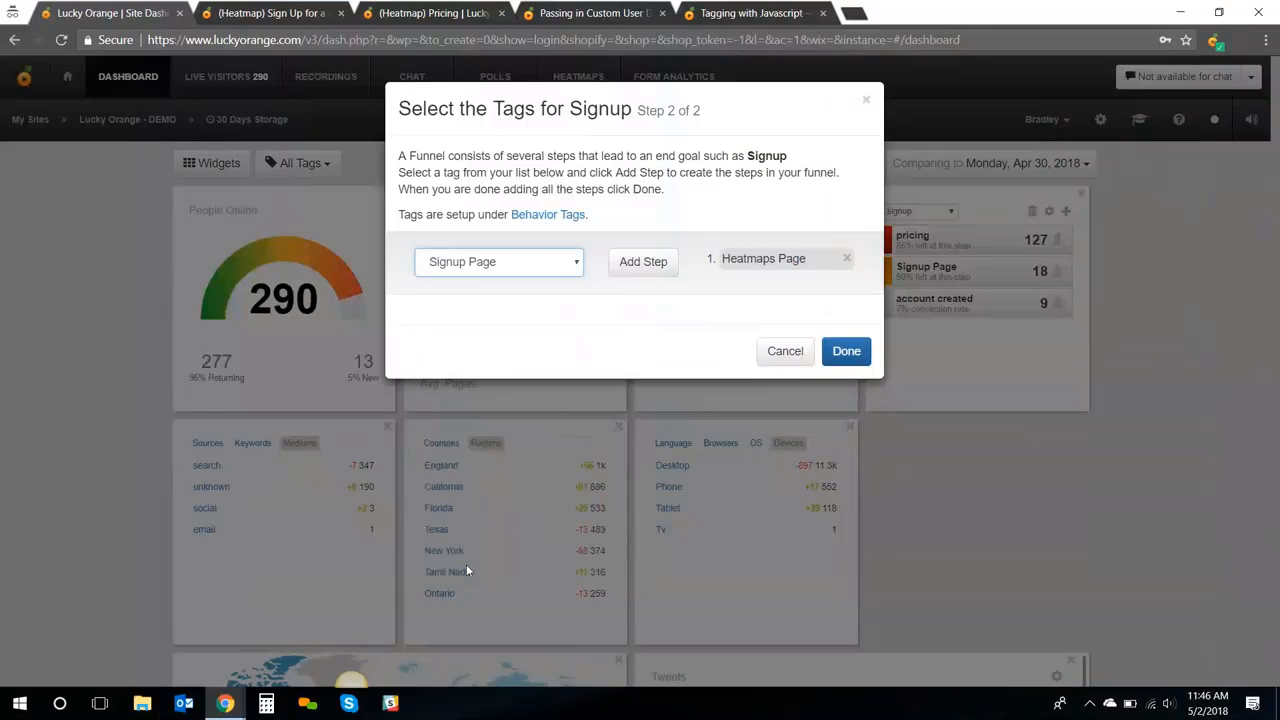
{"action": "left_click", "coordinate": [654, 272]}
{"action": "left_click", "coordinate": [542, 271]}
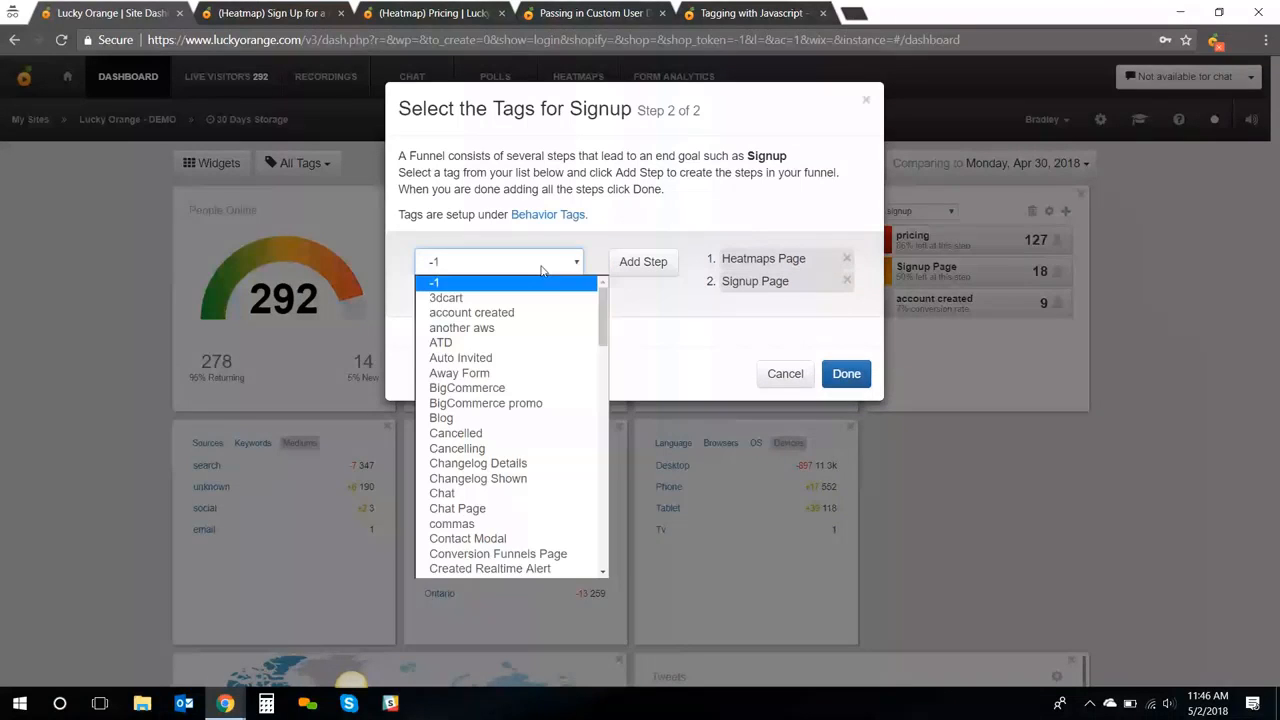
{"action": "left_click", "coordinate": [471, 312]}
{"action": "left_click", "coordinate": [643, 262]}
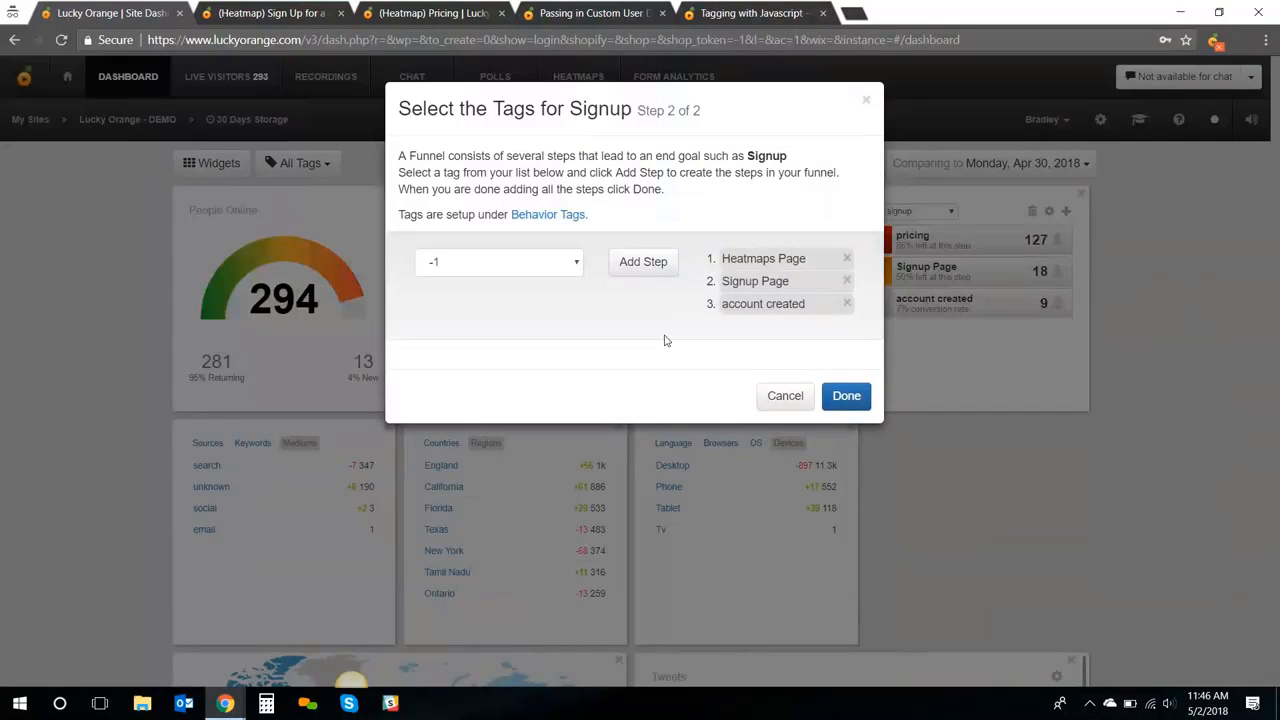
{"action": "left_click", "coordinate": [847, 395]}
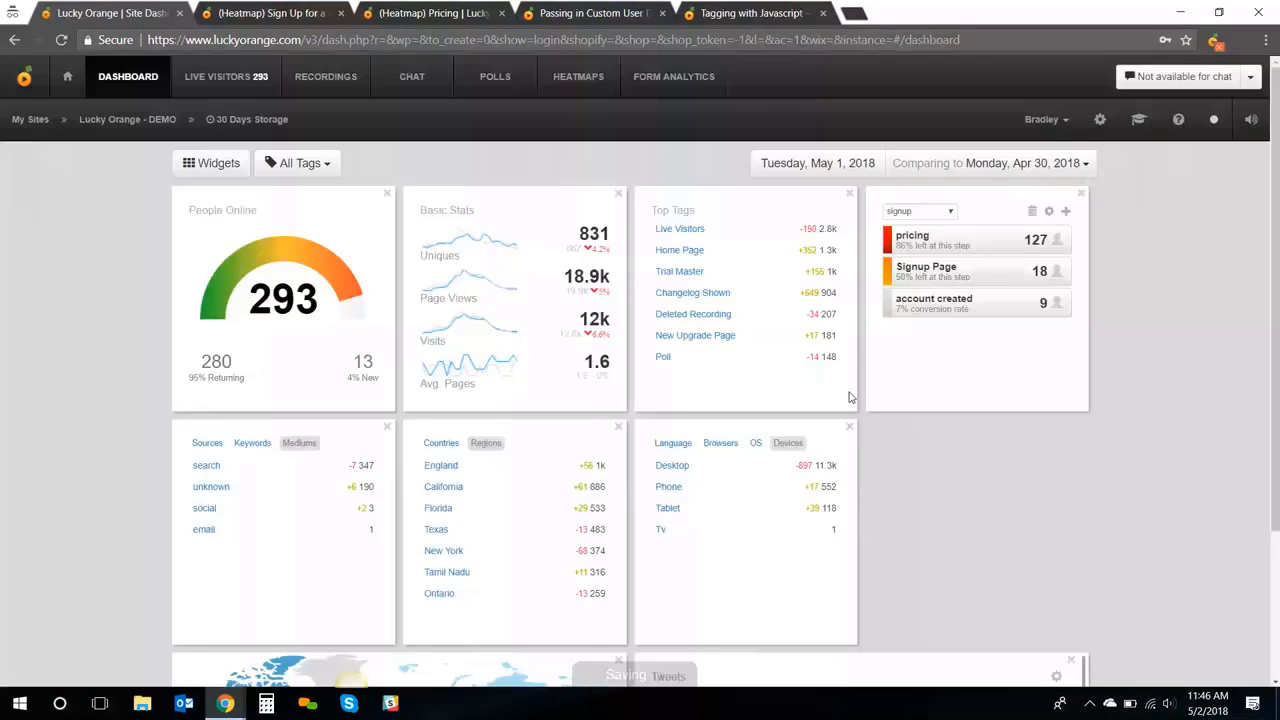
Acknowledge the save and open recordings of visitors who dropped off after Heatmaps Page
{"action": "left_click", "coordinate": [846, 262]}
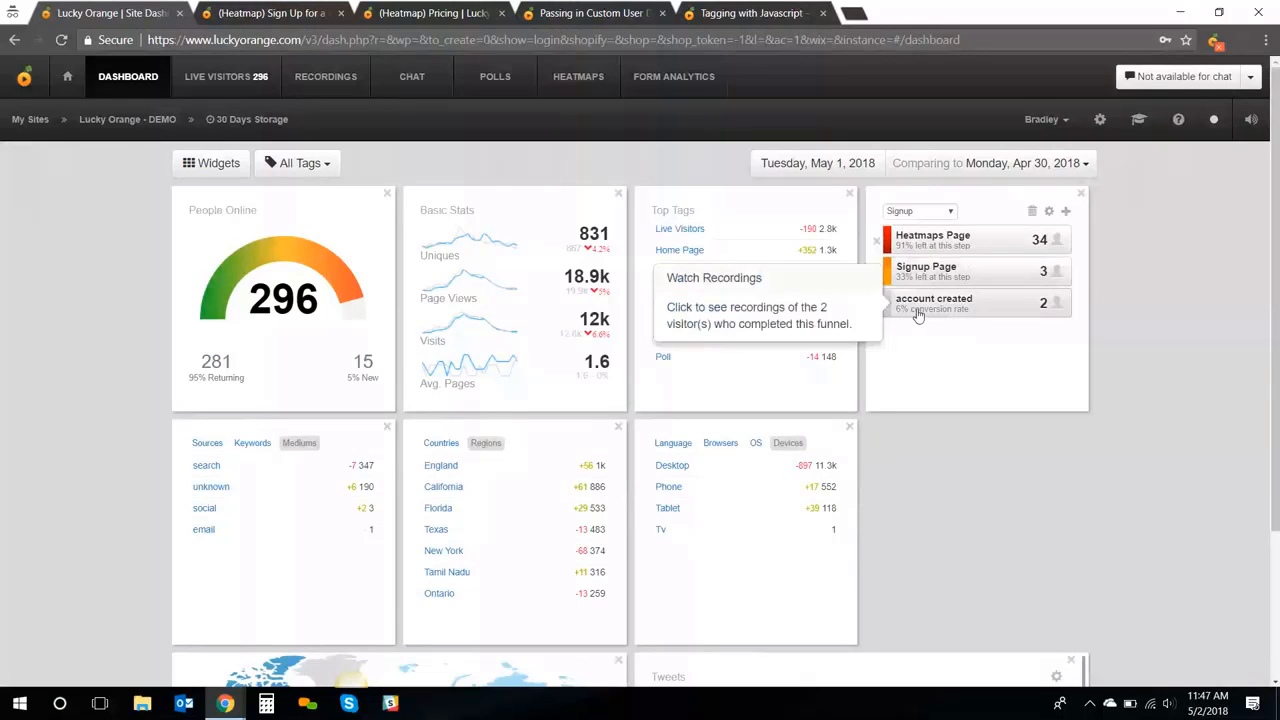
{"action": "mouse_move", "coordinate": [930, 279]}
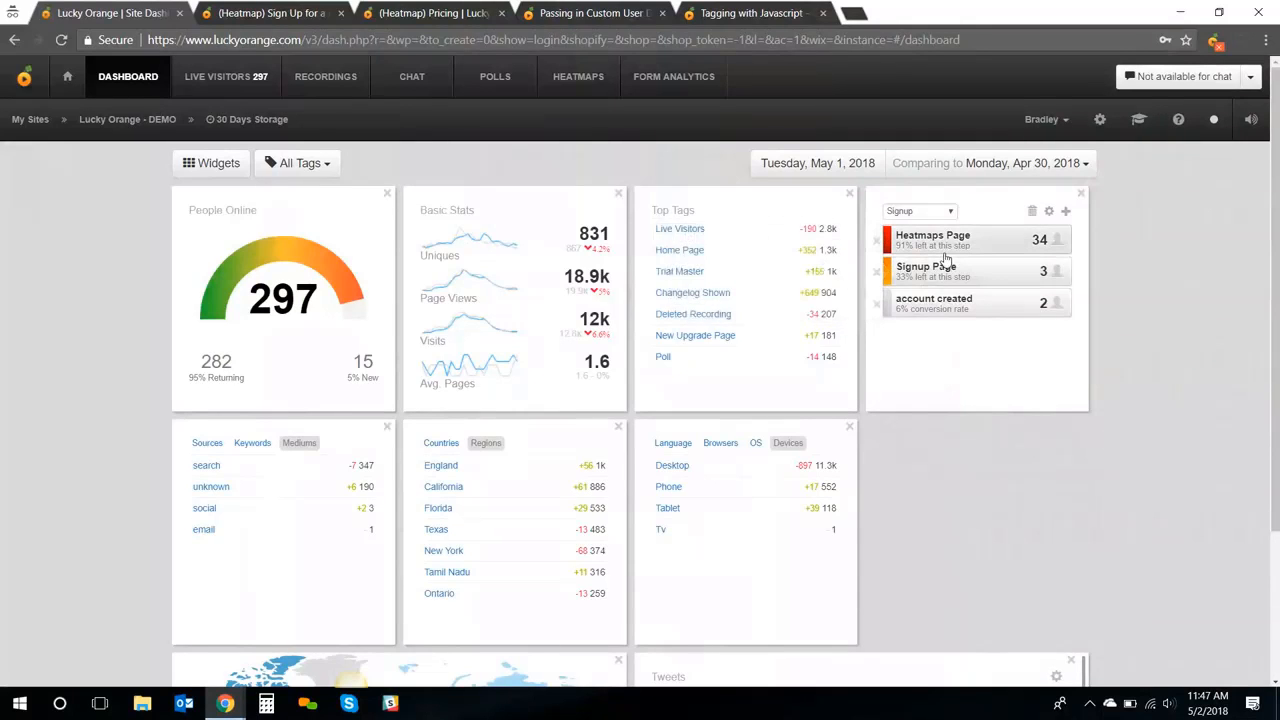
{"action": "mouse_move", "coordinate": [957, 251]}
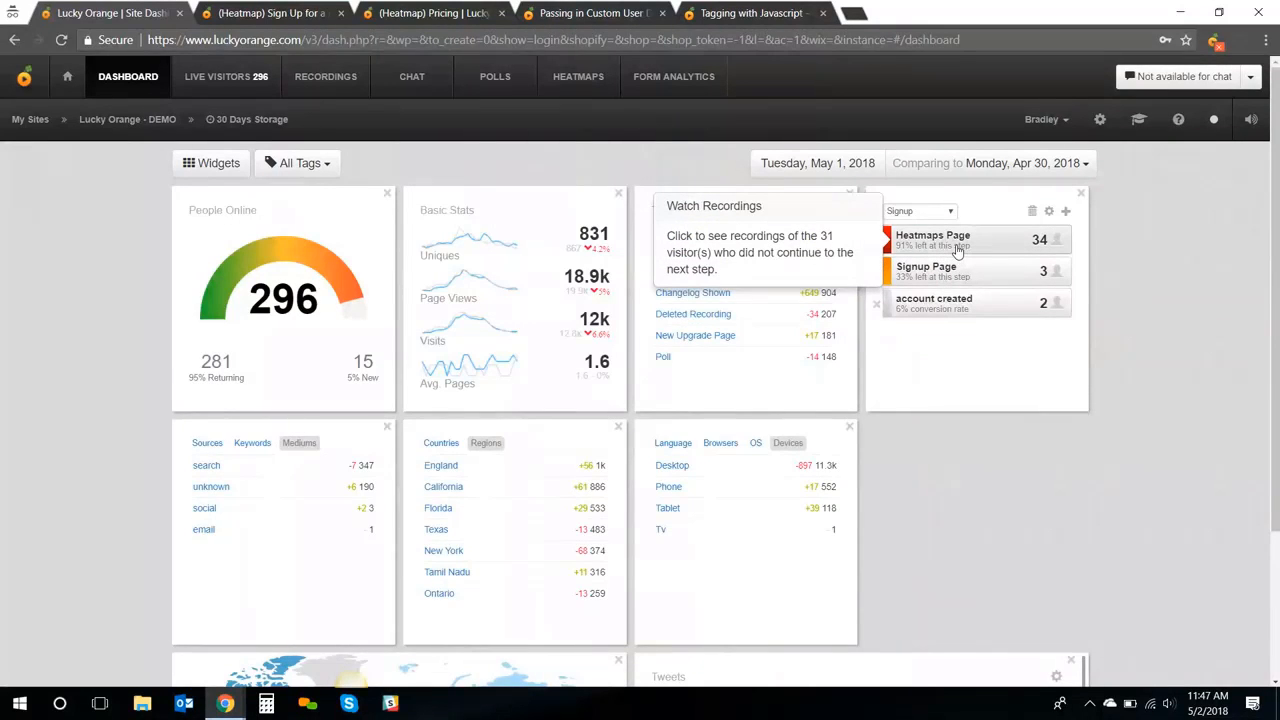
{"action": "left_click", "coordinate": [957, 251]}
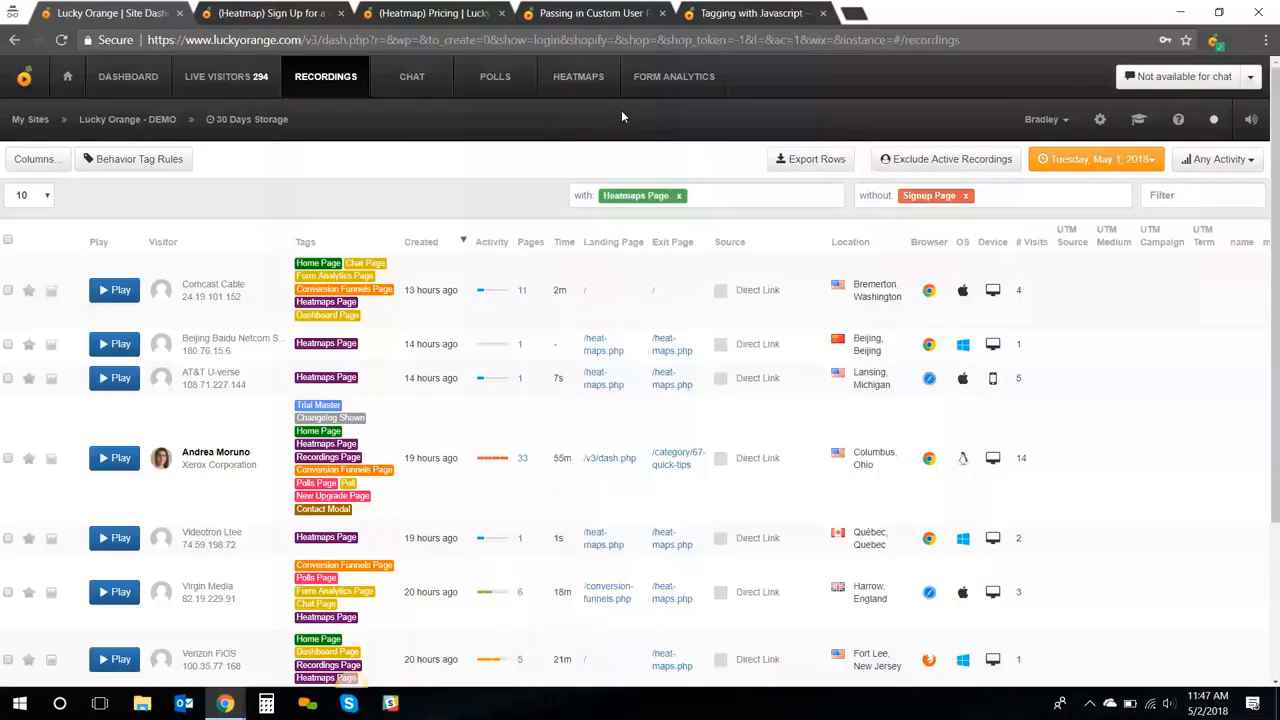
{"action": "left_click", "coordinate": [1060, 119]}
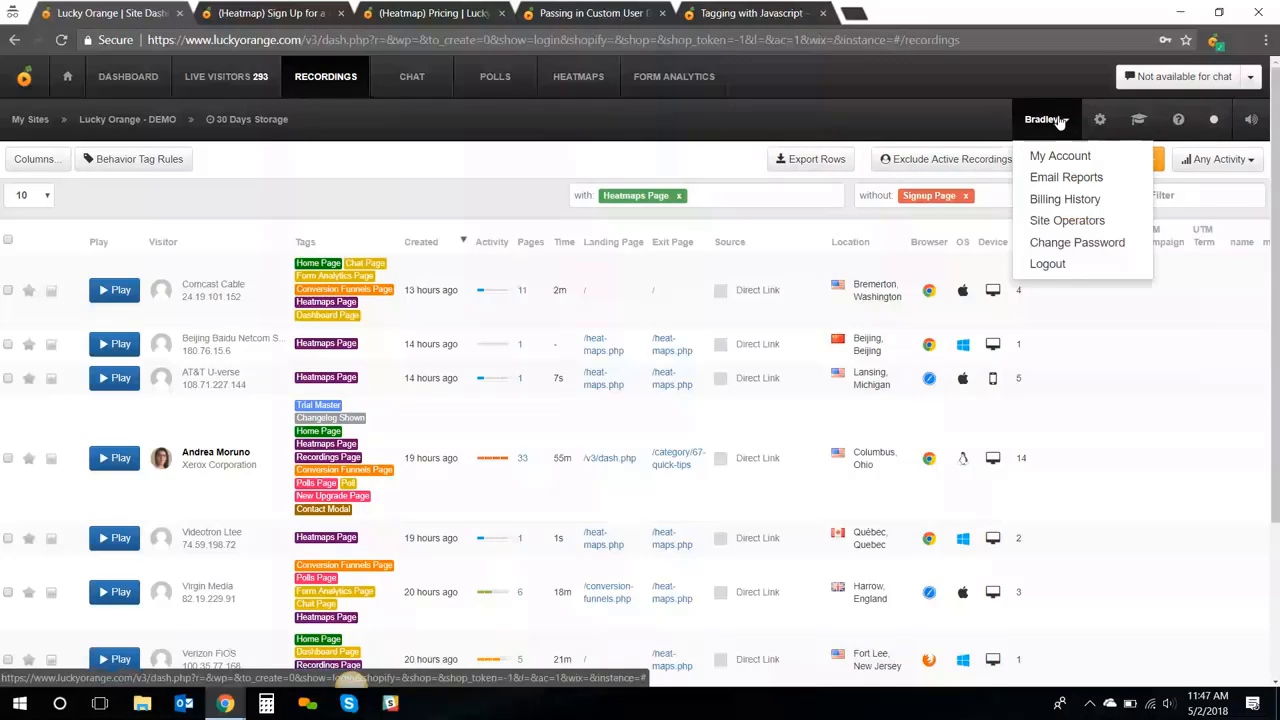
Review the Email Reports page, reading through the daily and weekly Delivery Settings and Tag Details
{"action": "left_click", "coordinate": [1068, 180]}
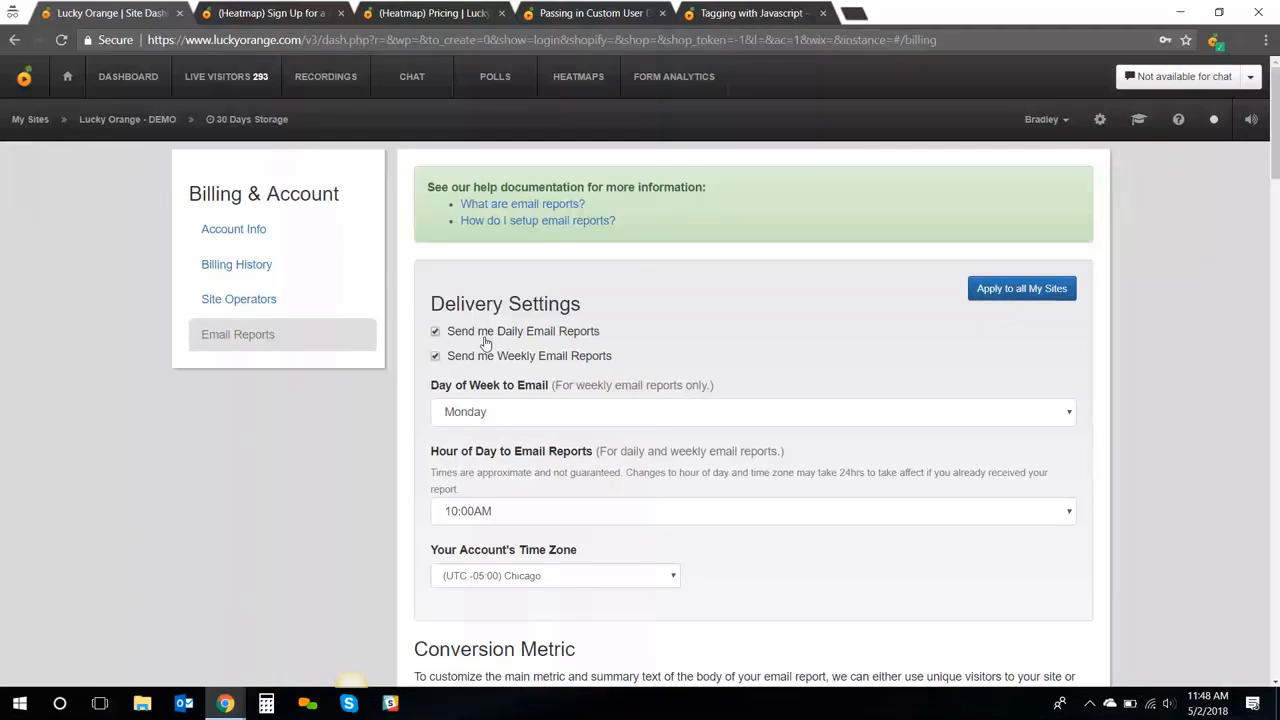
{"action": "scroll", "coordinate": [508, 341], "scroll_direction": "down", "scroll_amount": 3}
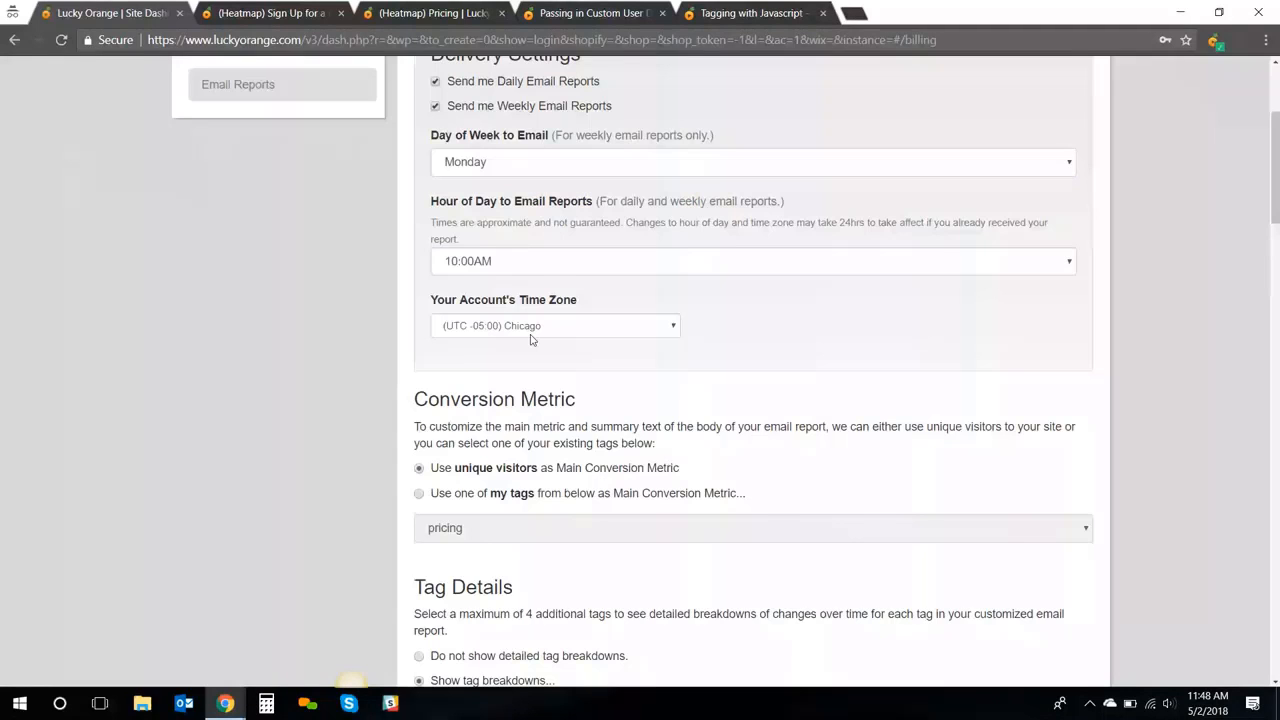
{"action": "scroll", "coordinate": [532, 340], "scroll_direction": "down", "scroll_amount": 1}
{"action": "scroll", "coordinate": [532, 340], "scroll_direction": "down", "scroll_amount": 2}
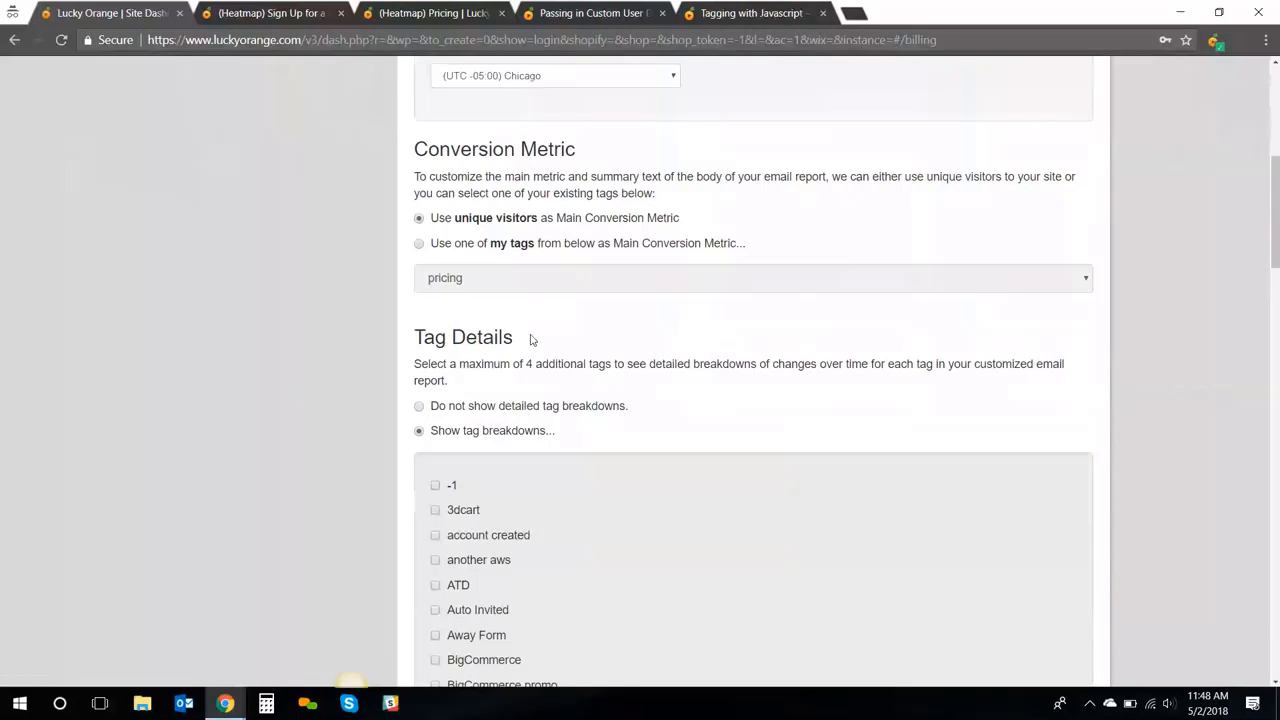
{"action": "scroll", "coordinate": [532, 340], "scroll_direction": "down", "scroll_amount": 1}
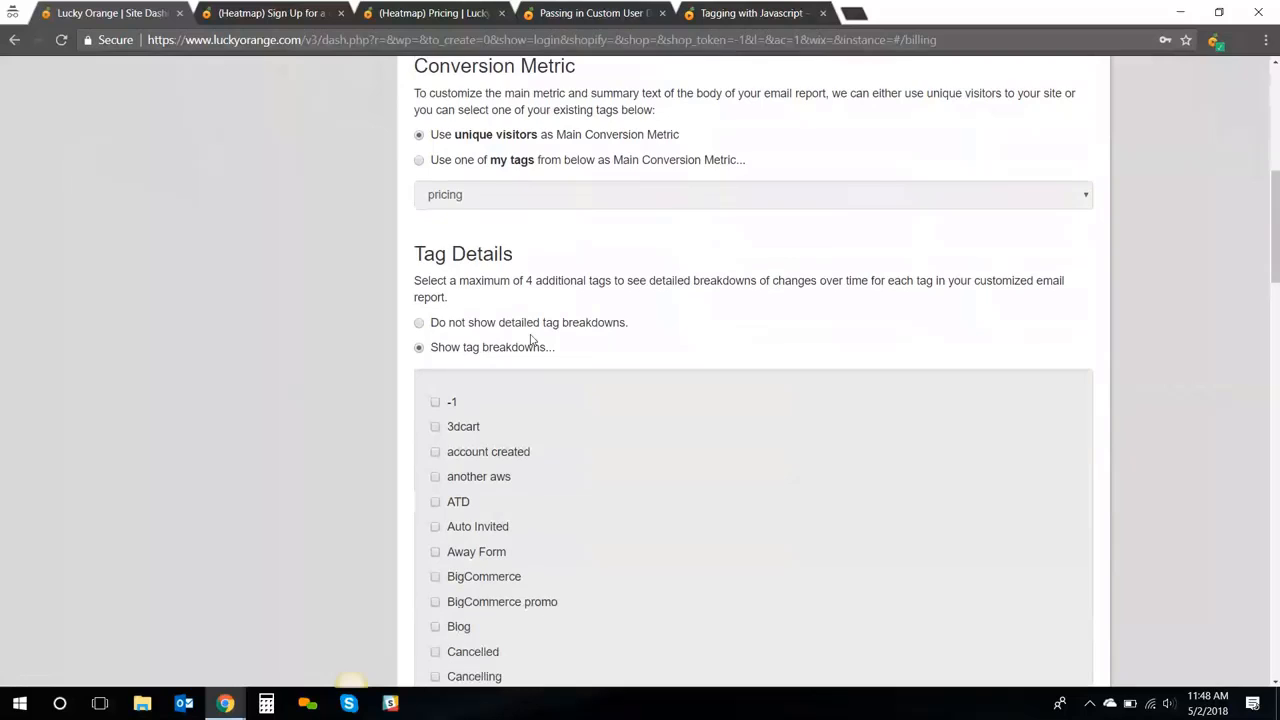
{"action": "scroll", "coordinate": [532, 340], "scroll_direction": "up", "scroll_amount": 1}
{"action": "scroll", "coordinate": [532, 340], "scroll_direction": "up", "scroll_amount": 5}
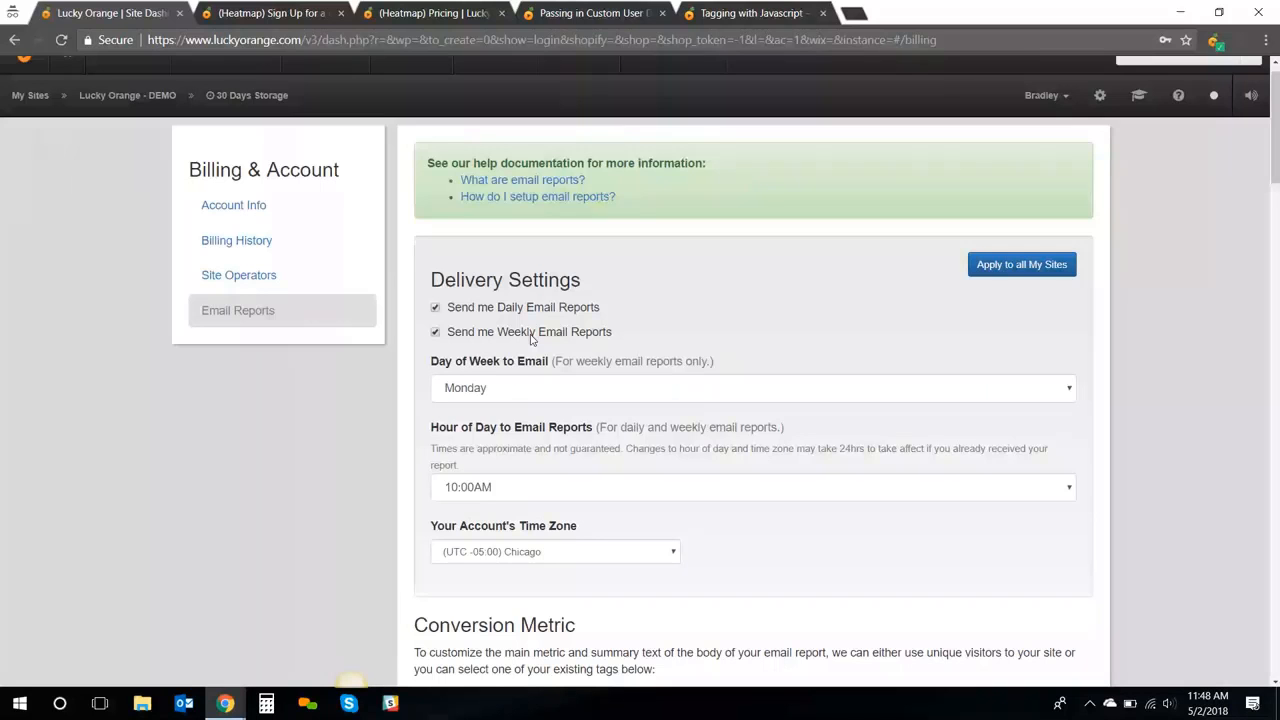
{"action": "scroll", "coordinate": [532, 345], "scroll_direction": "up", "scroll_amount": 1}
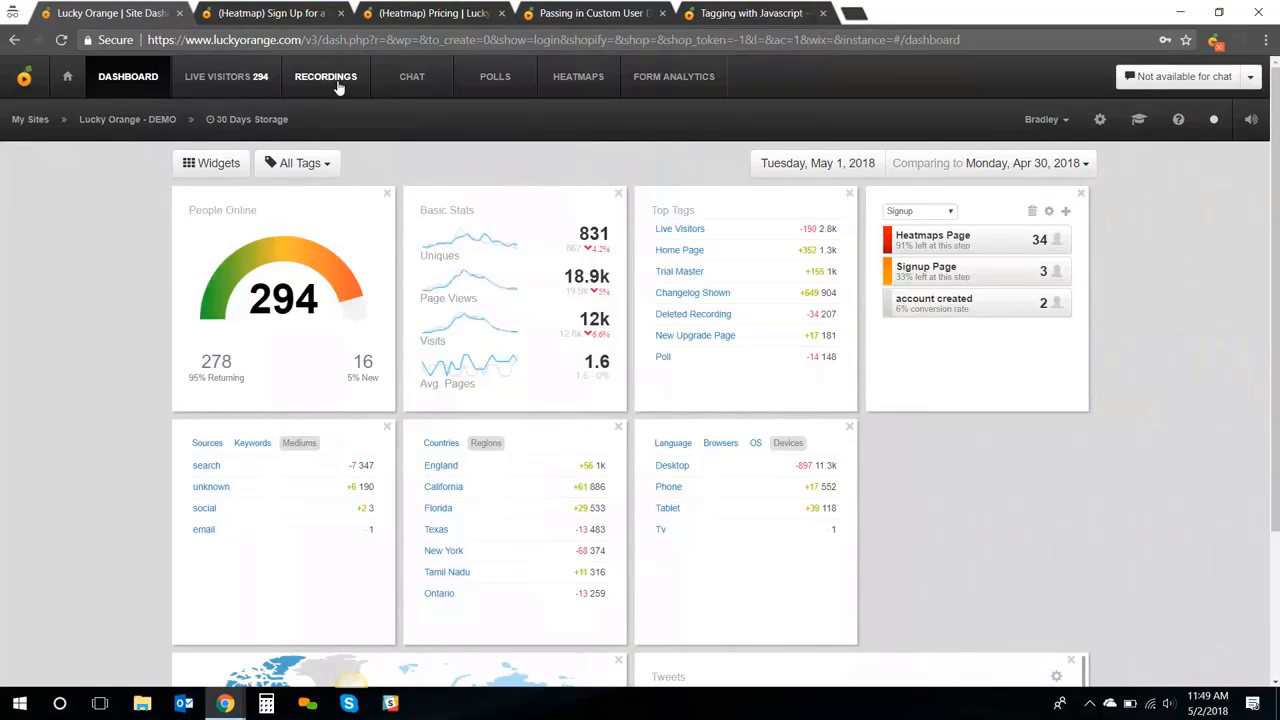
{"action": "left_click", "coordinate": [962, 244]}
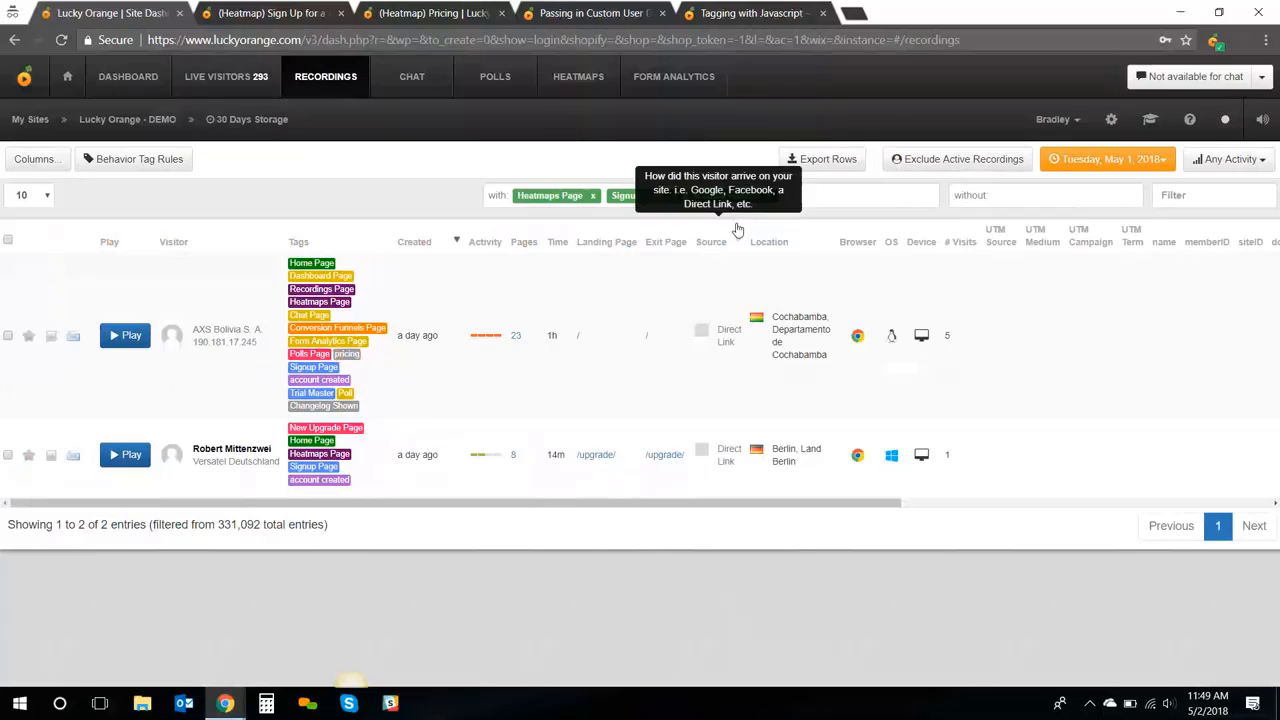
{"action": "left_click", "coordinate": [769, 198]}
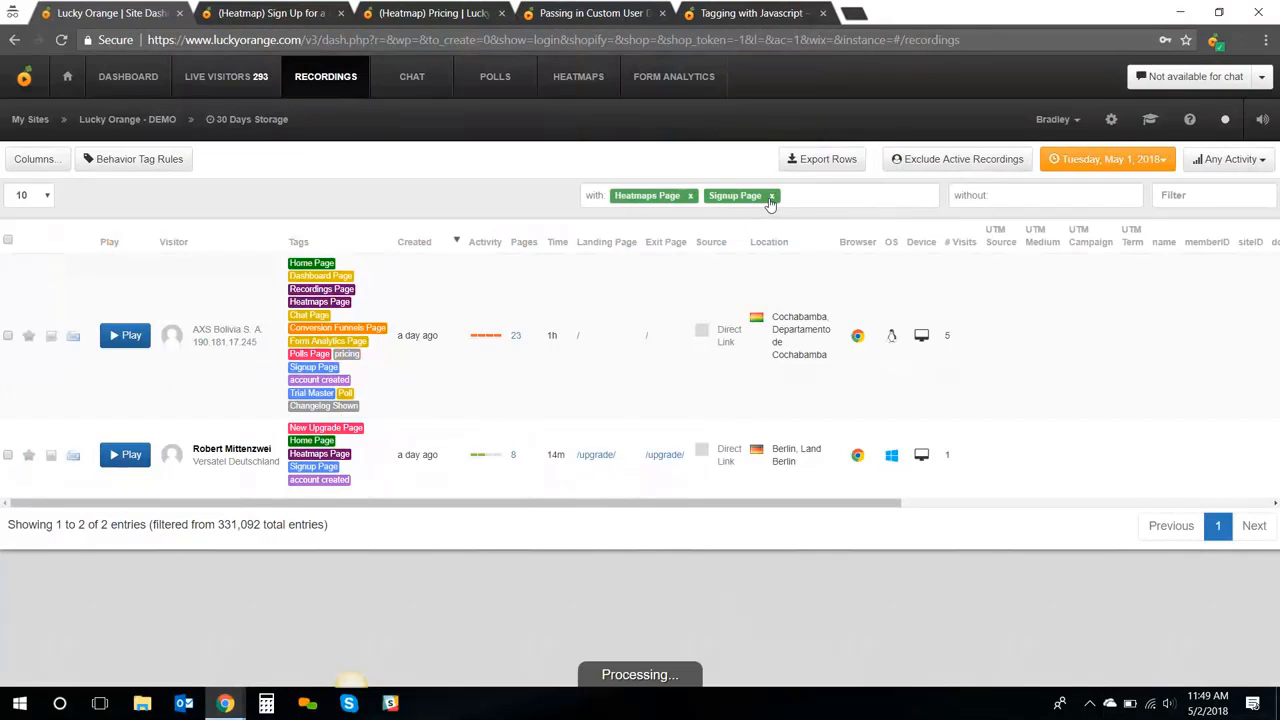
{"action": "left_click", "coordinate": [771, 197]}
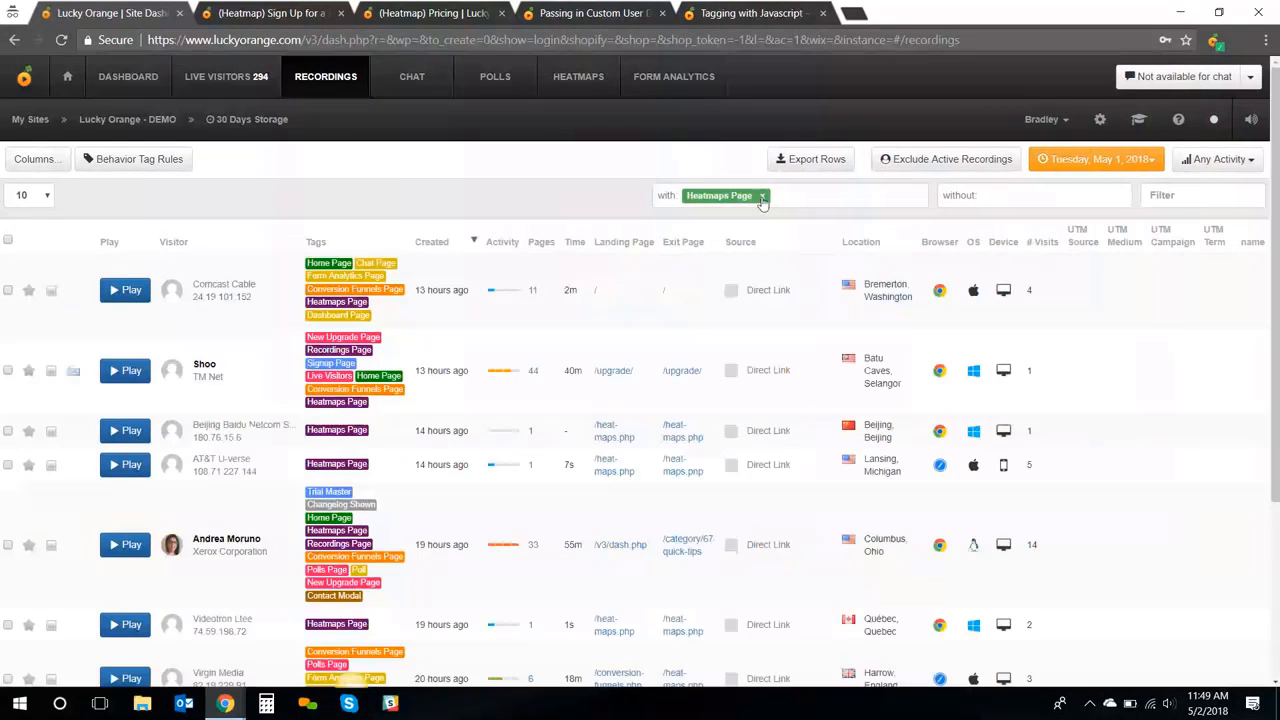
{"action": "left_click", "coordinate": [762, 197]}
{"action": "left_click", "coordinate": [790, 196]}
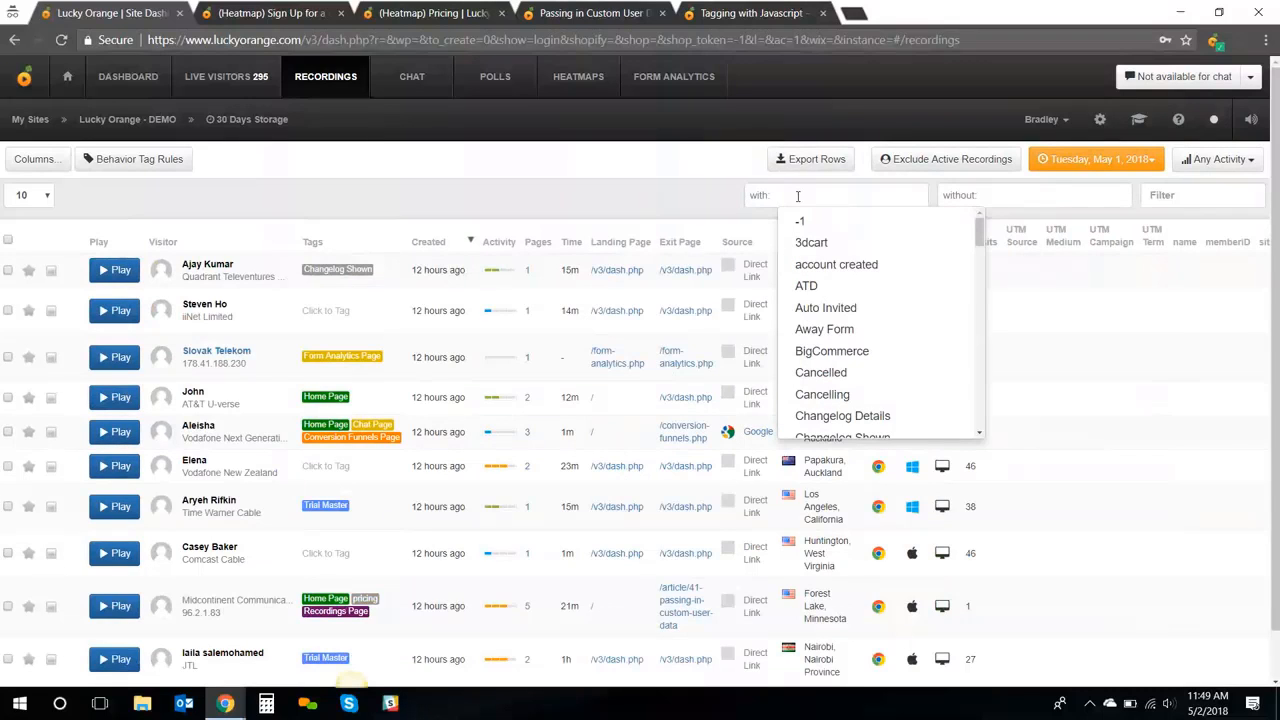
{"action": "left_click", "coordinate": [828, 265]}
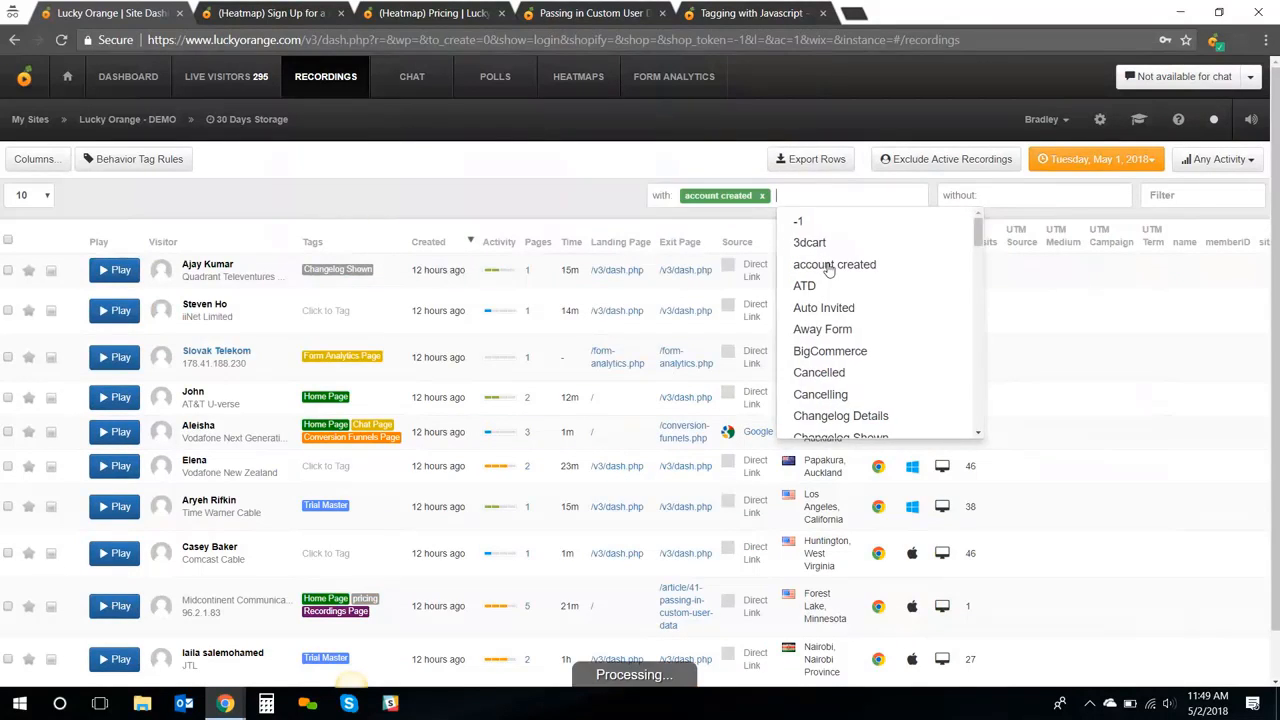
{"action": "left_click", "coordinate": [580, 172]}
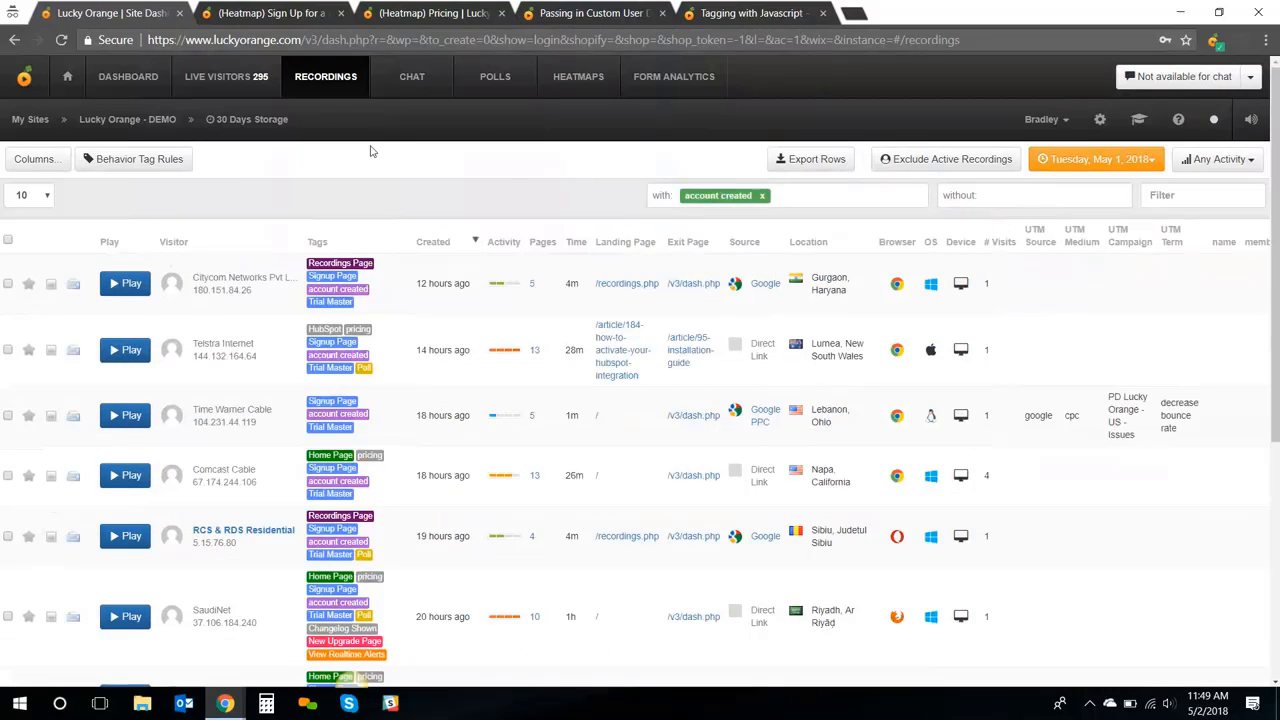
{"action": "left_click", "coordinate": [154, 82]}
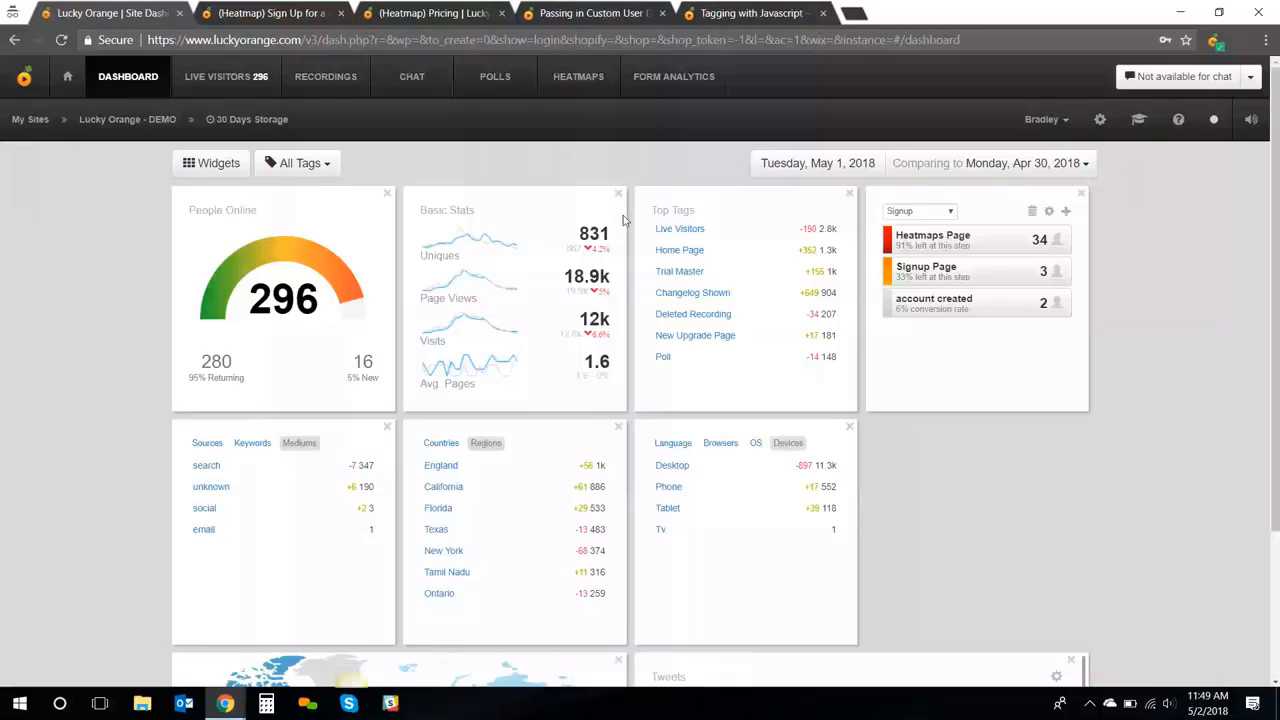
{"action": "left_click", "coordinate": [312, 165]}
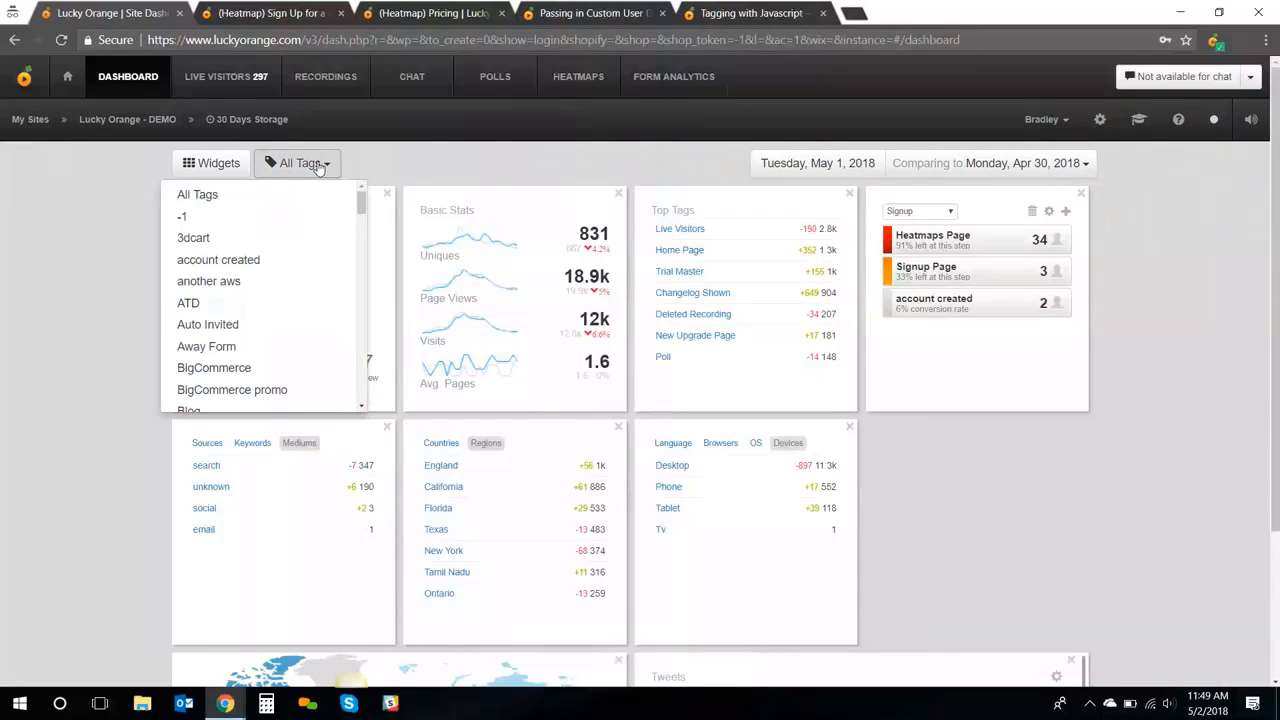
{"action": "scroll", "coordinate": [268, 261], "scroll_direction": "down", "scroll_amount": 1}
{"action": "scroll", "coordinate": [268, 261], "scroll_direction": "down", "scroll_amount": 2}
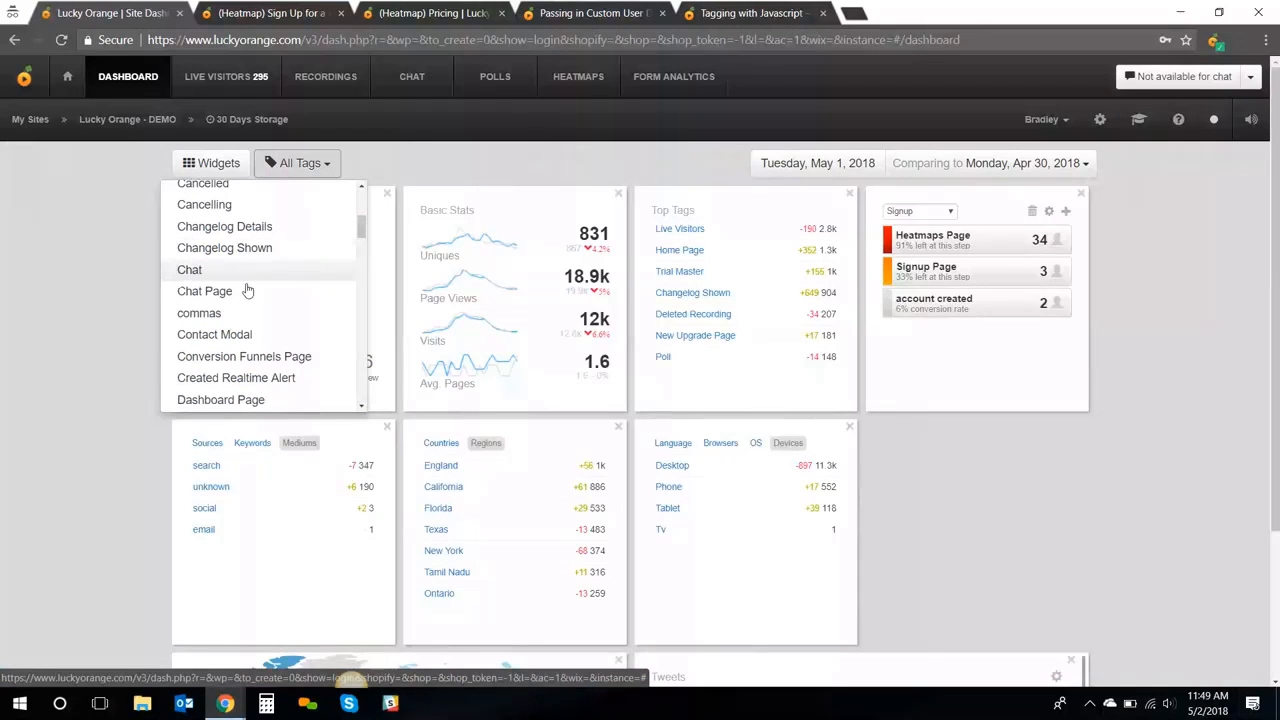
{"action": "left_click", "coordinate": [247, 290]}
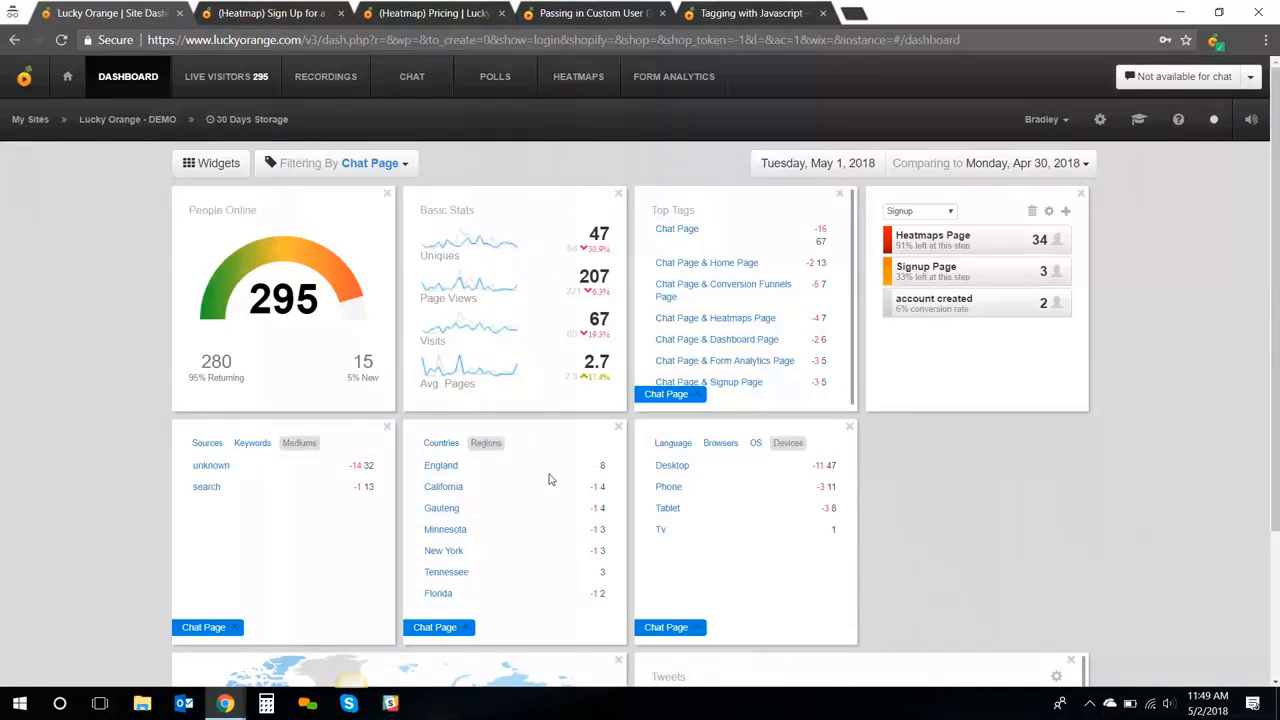
{"action": "left_click", "coordinate": [696, 396]}
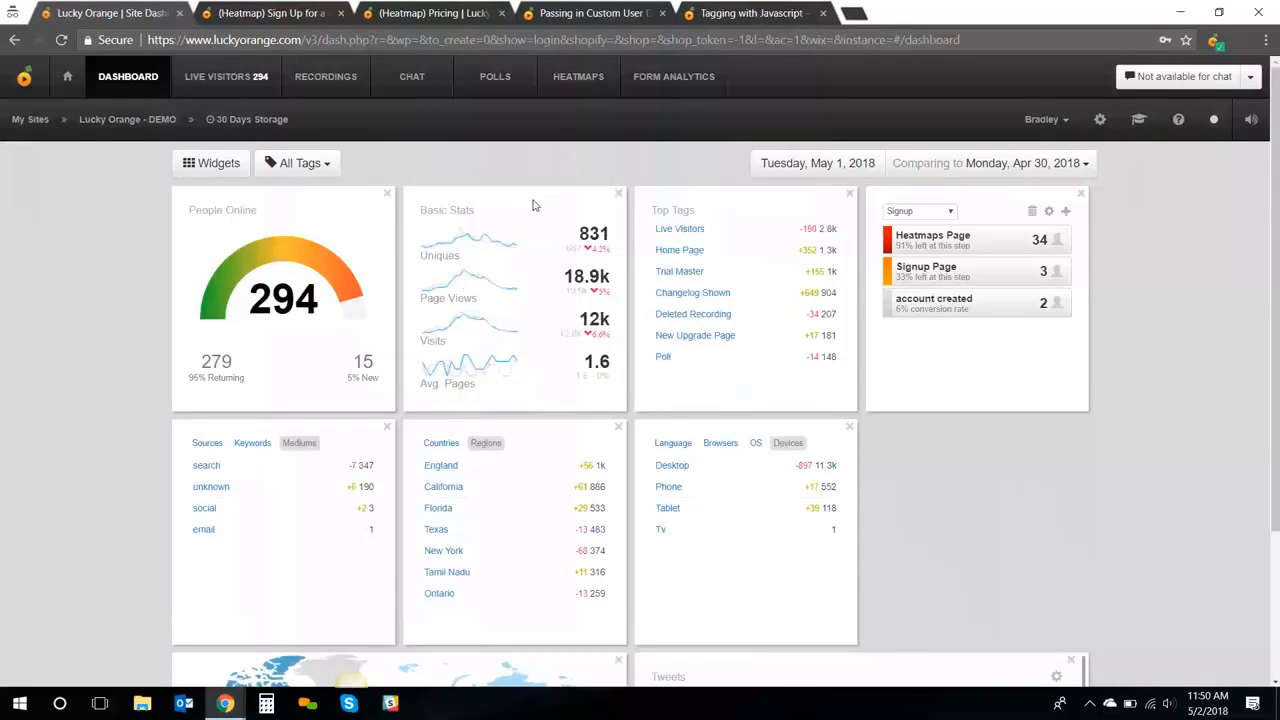